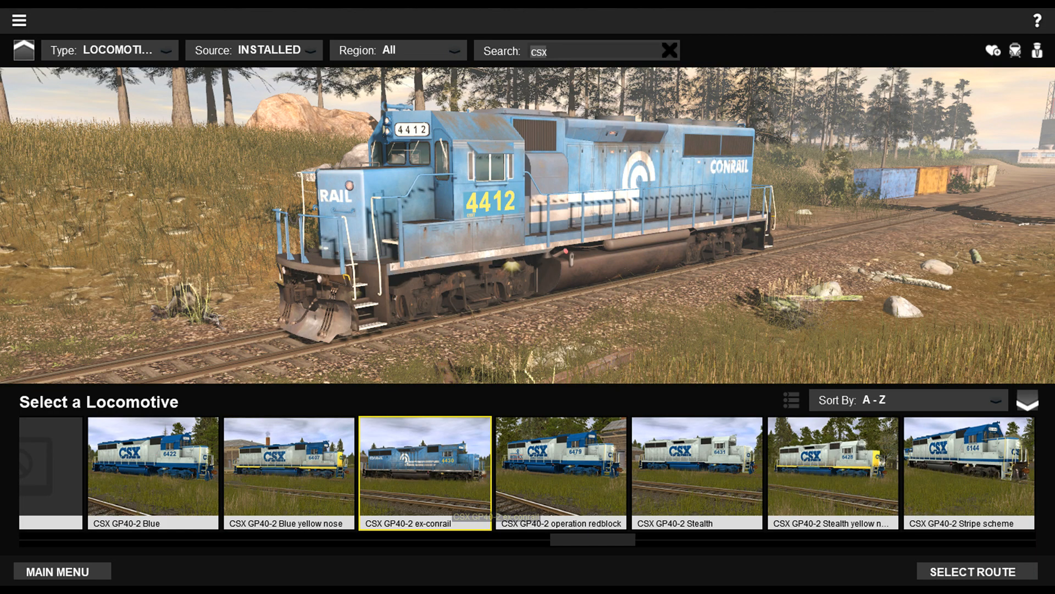
View the CSX GP40-2 locomotive variants one by one, from operation redblock through the Stealth, Stripe, Transportation and YN2 schemes.
left_click(536, 497)
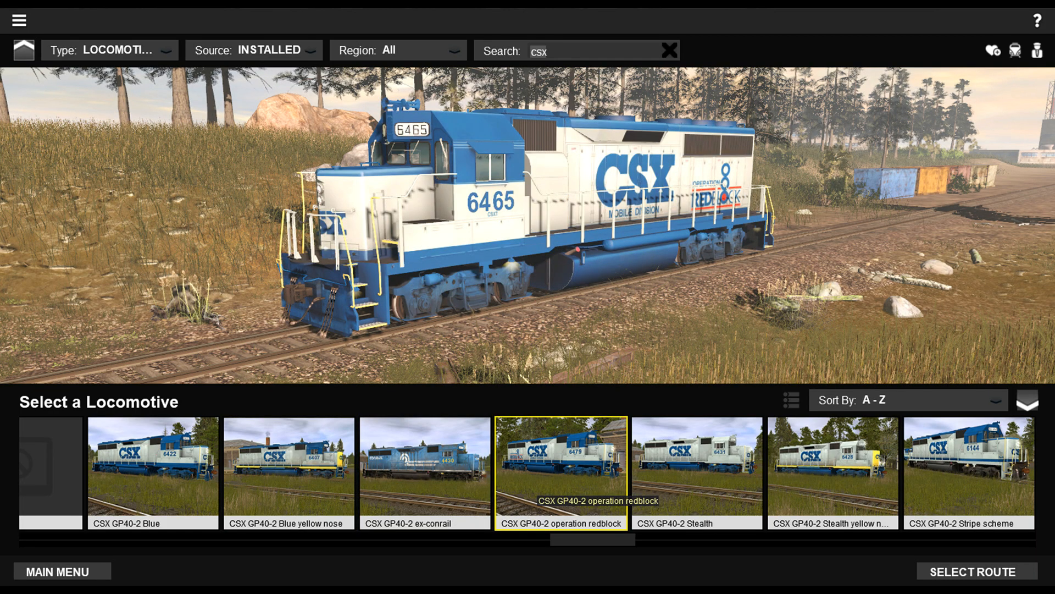
left_click(662, 490)
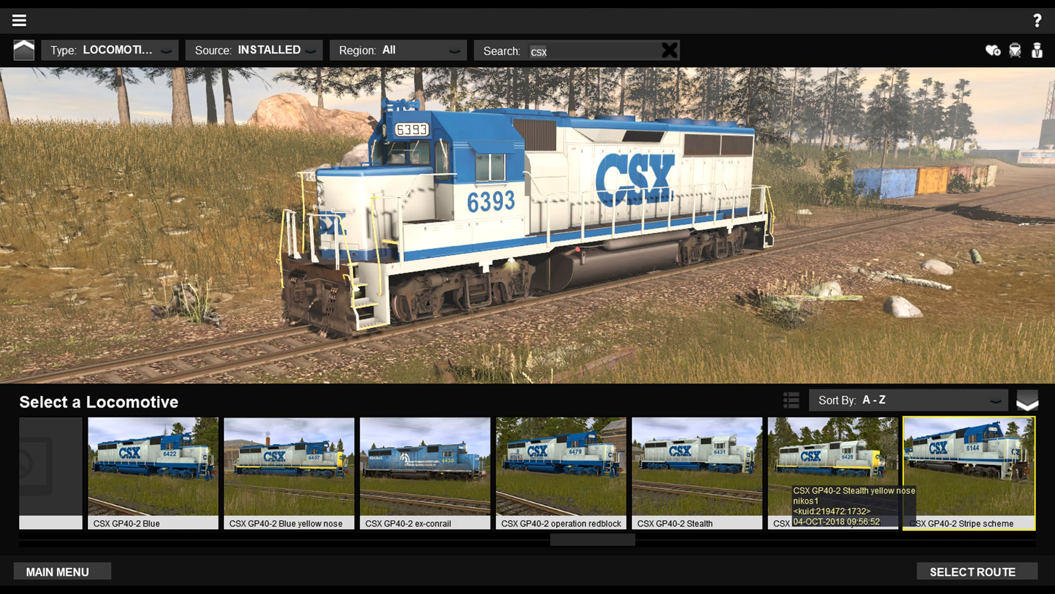
key("Right")
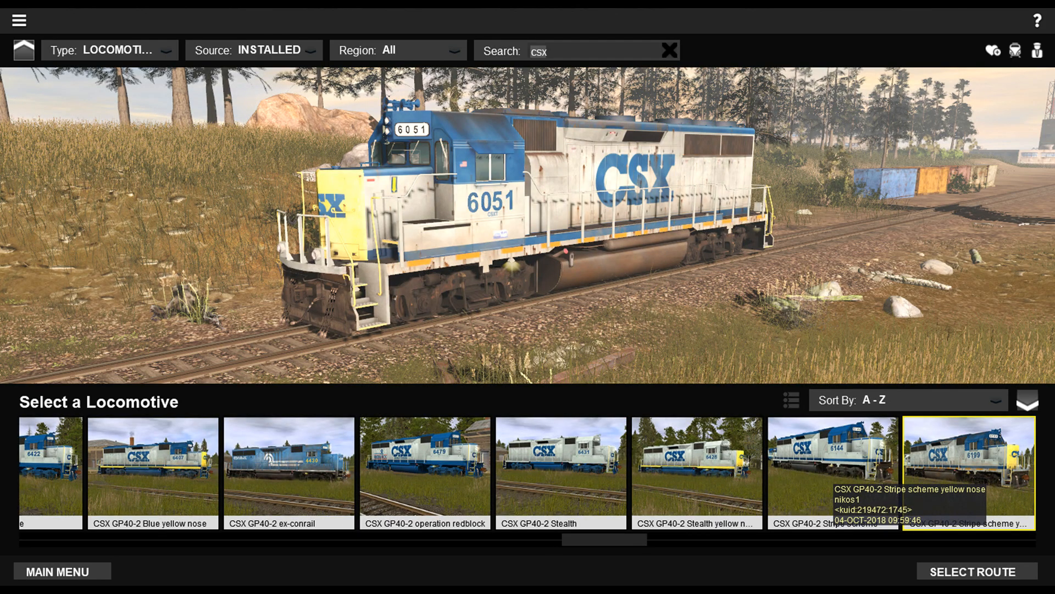
key("Right")
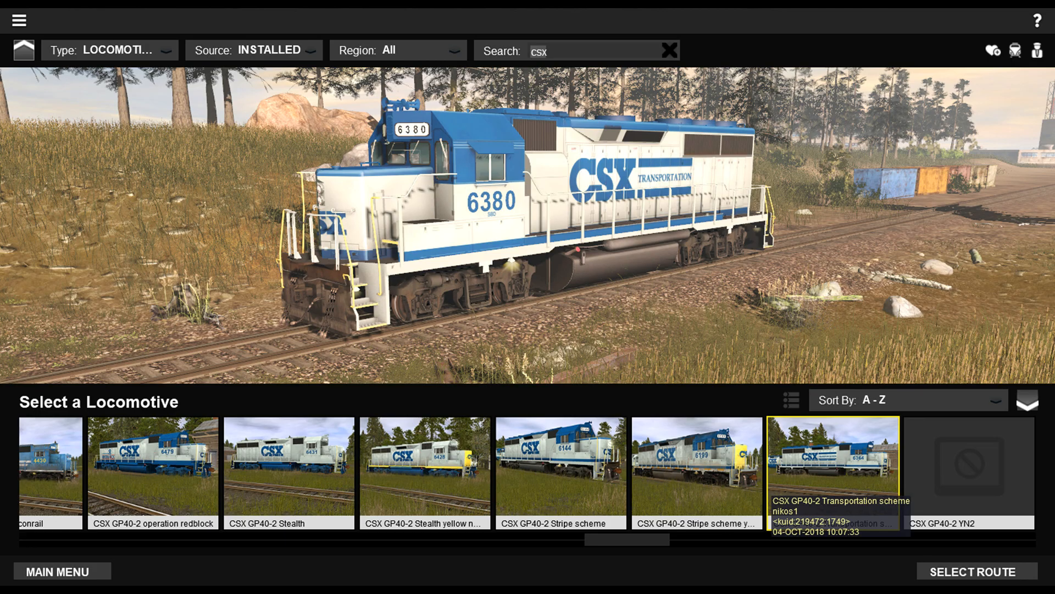
key("Right")
key("Right")
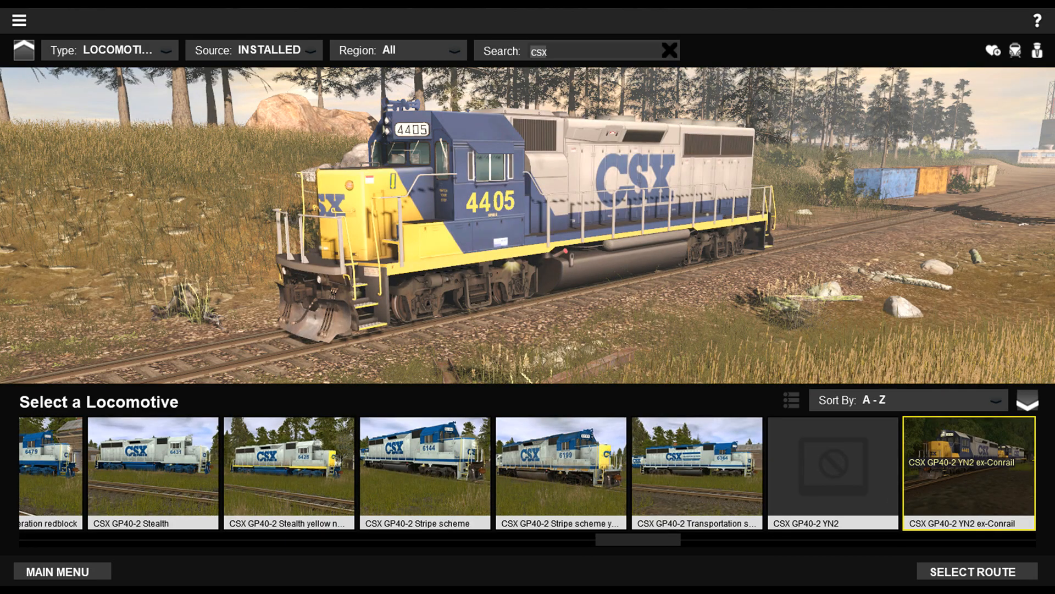
key("Right")
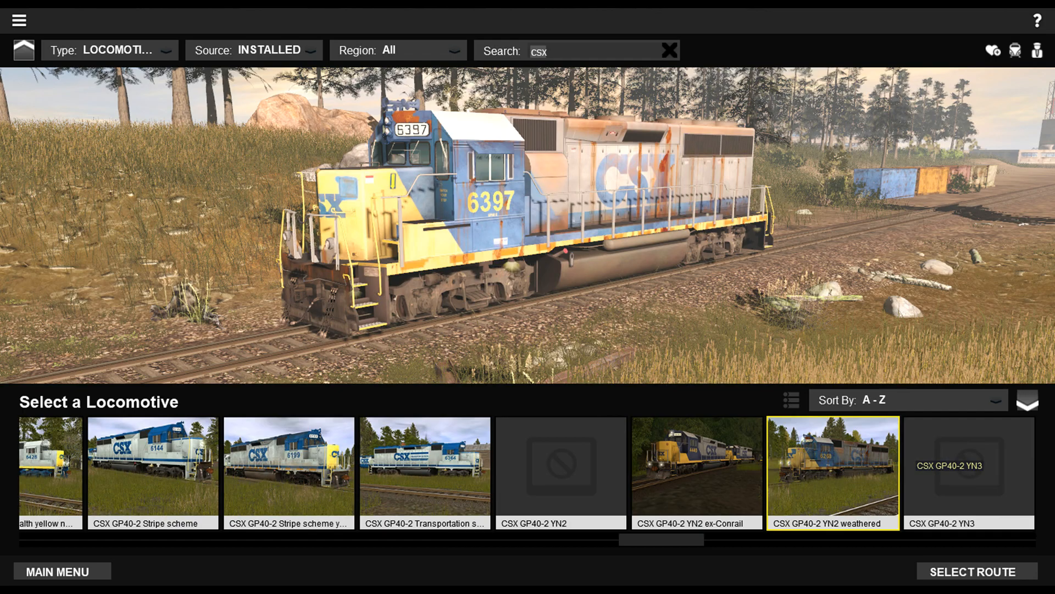
key("Right")
key("Right")
key("Right")
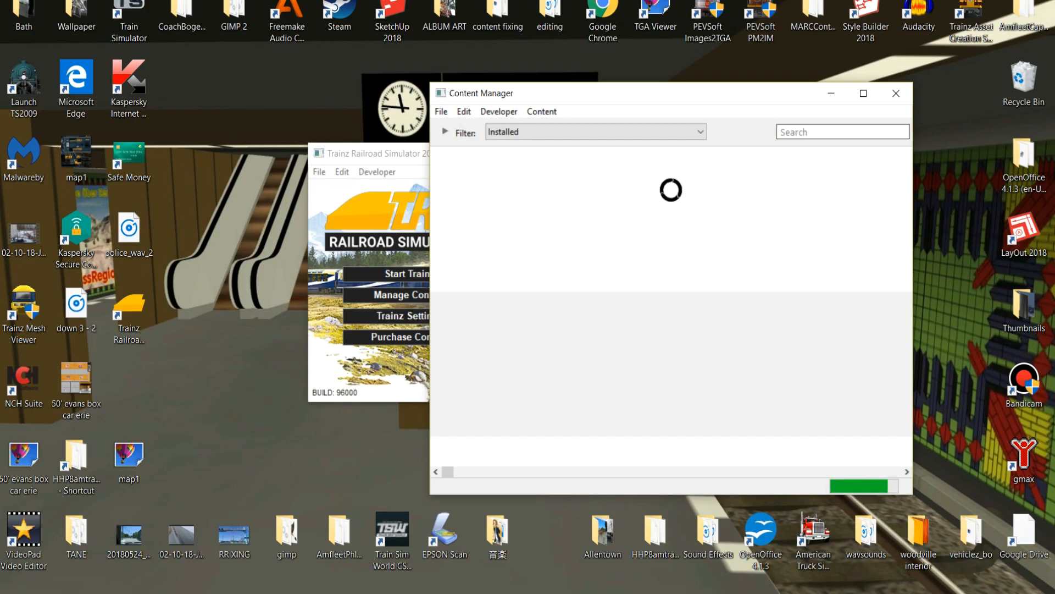
In Content Manager, search the installed assets for "gp40-2" and open a preview of the CSX GP40-2 Blue.
type("gp40-2")
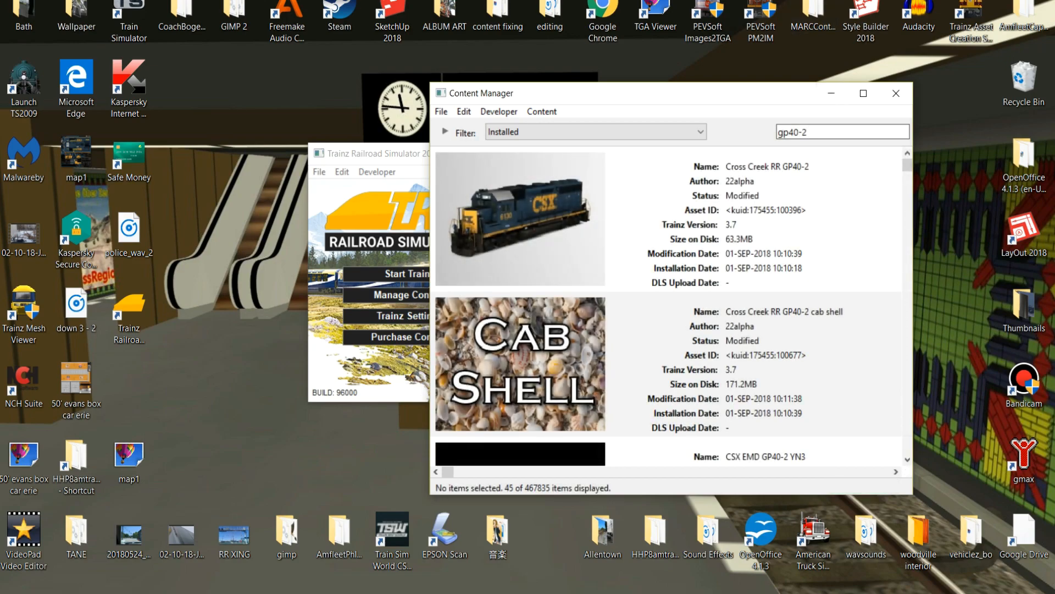
scroll(668, 308, "down", 3)
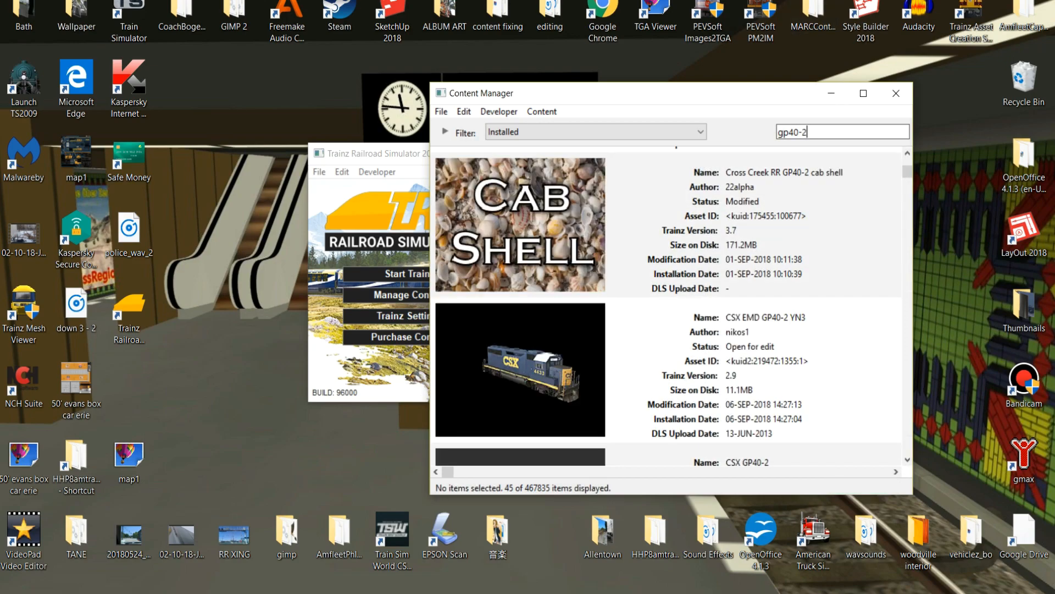
scroll(668, 308, "down", 3)
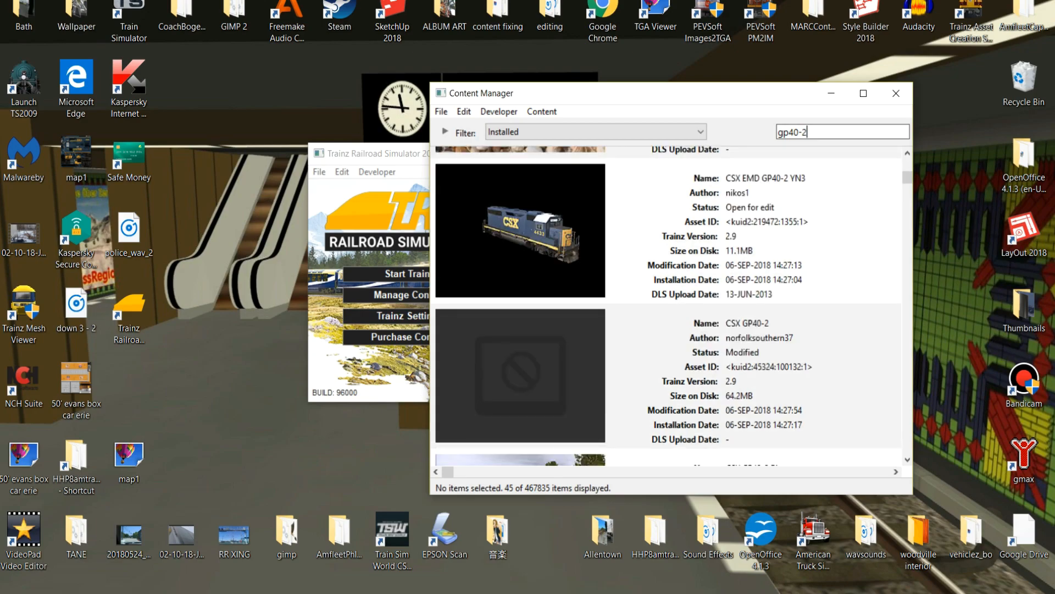
scroll(668, 308, "down", 3)
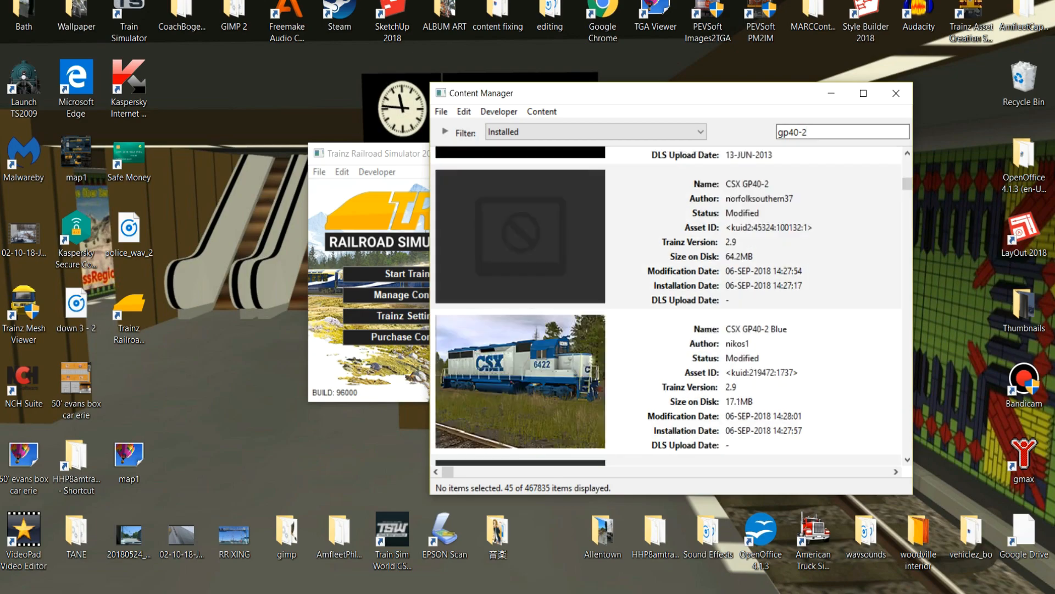
right_click(721, 359)
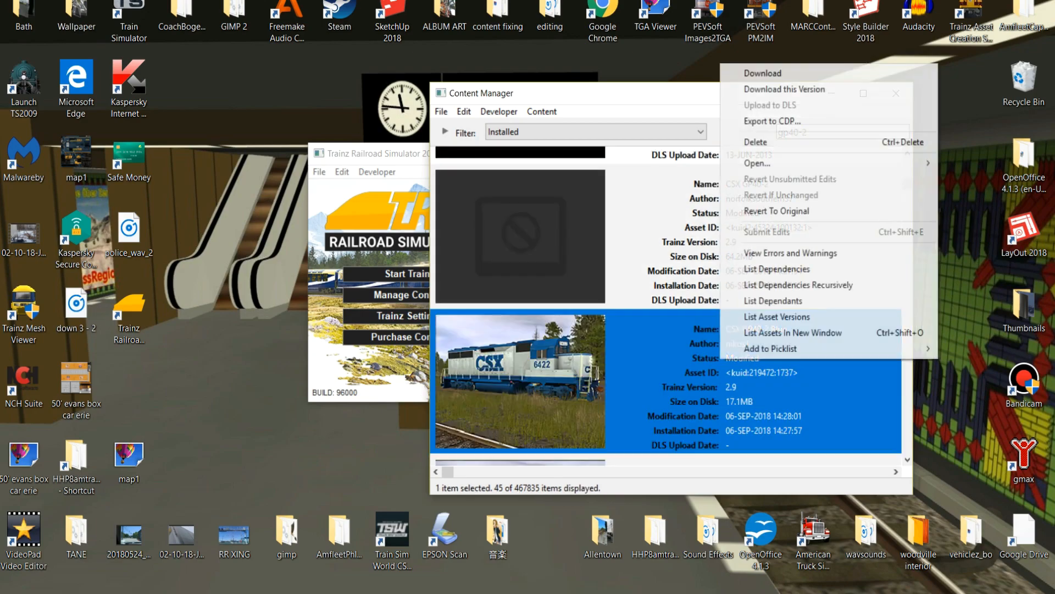
mouse_move(758, 164)
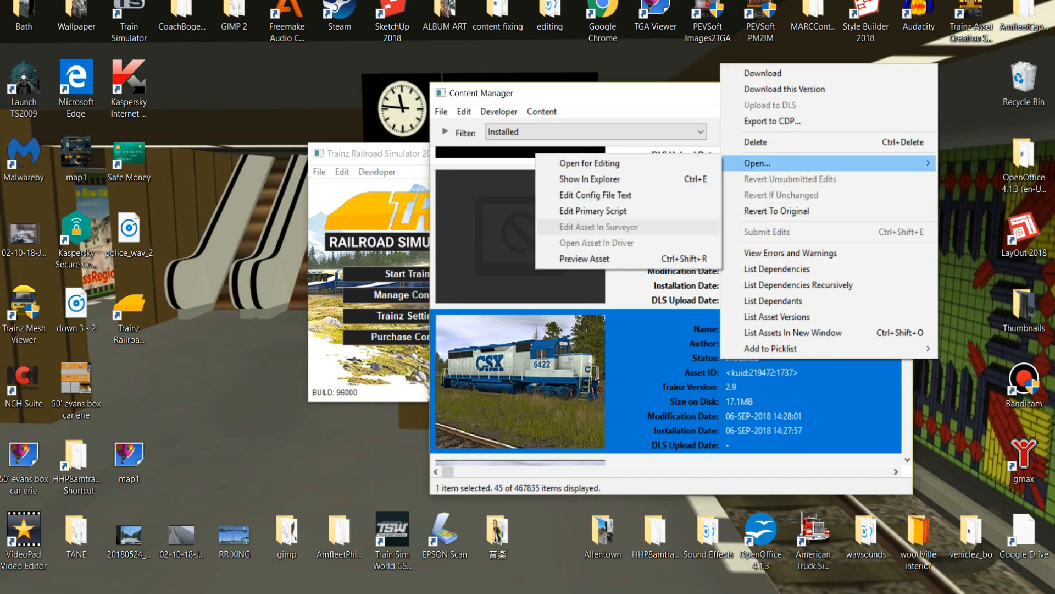
left_click(585, 258)
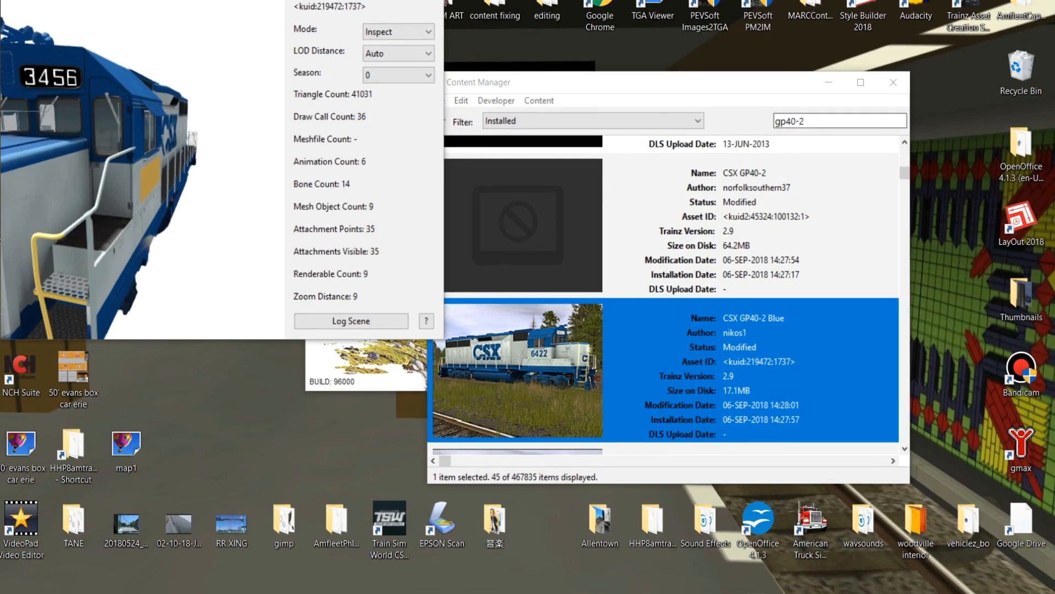
Rotate the CSX GP40-2 Blue model to examine its cab and side, and close the preview.
left_click_drag(236, 0, 262, 38)
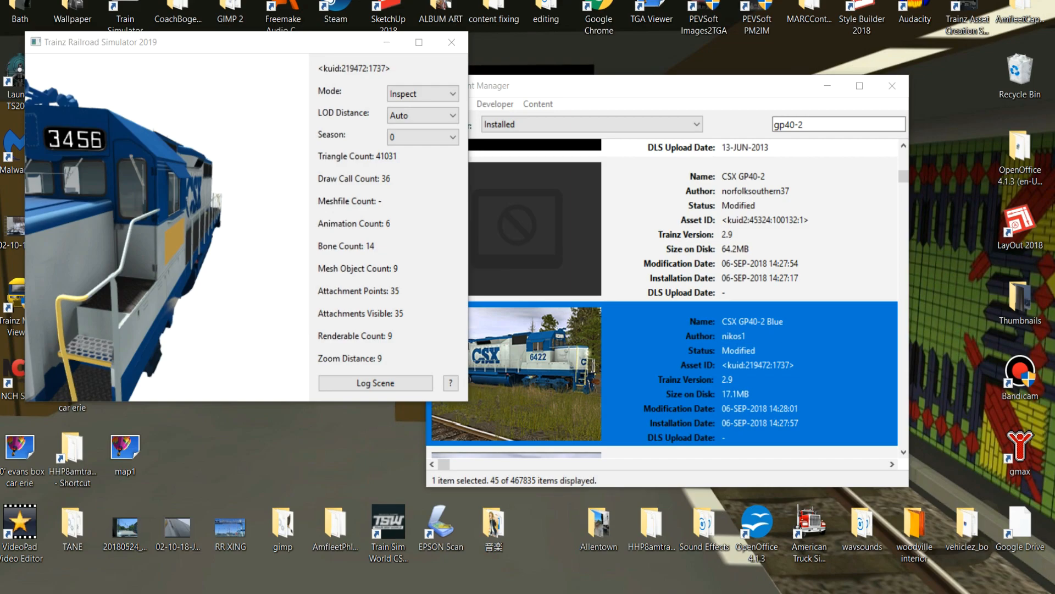
left_click_drag(262, 42, 300, 38)
right_click_drag(205, 224, 264, 223)
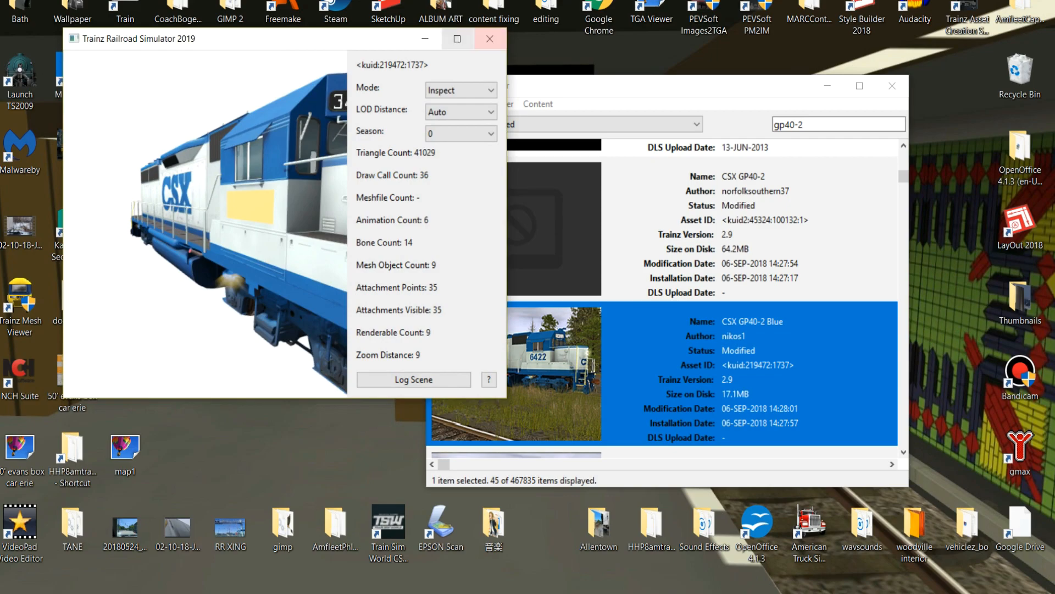
left_click(490, 38)
Preview the CSX GP40-2 Blue yellow nose asset, examine the model, and close the preview.
scroll(660, 302, "down", 1)
right_click(711, 350)
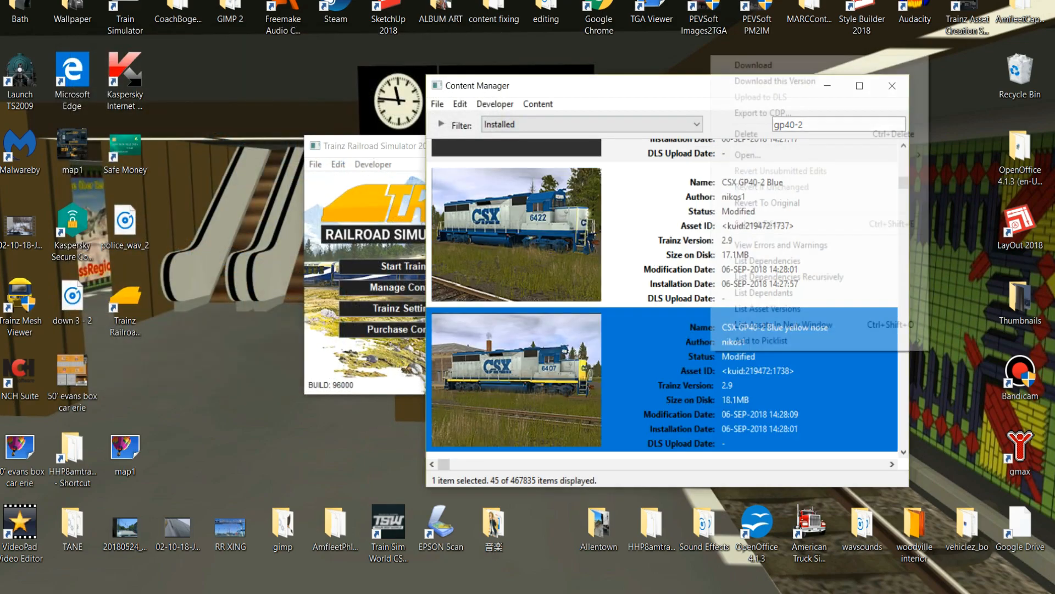
mouse_move(754, 155)
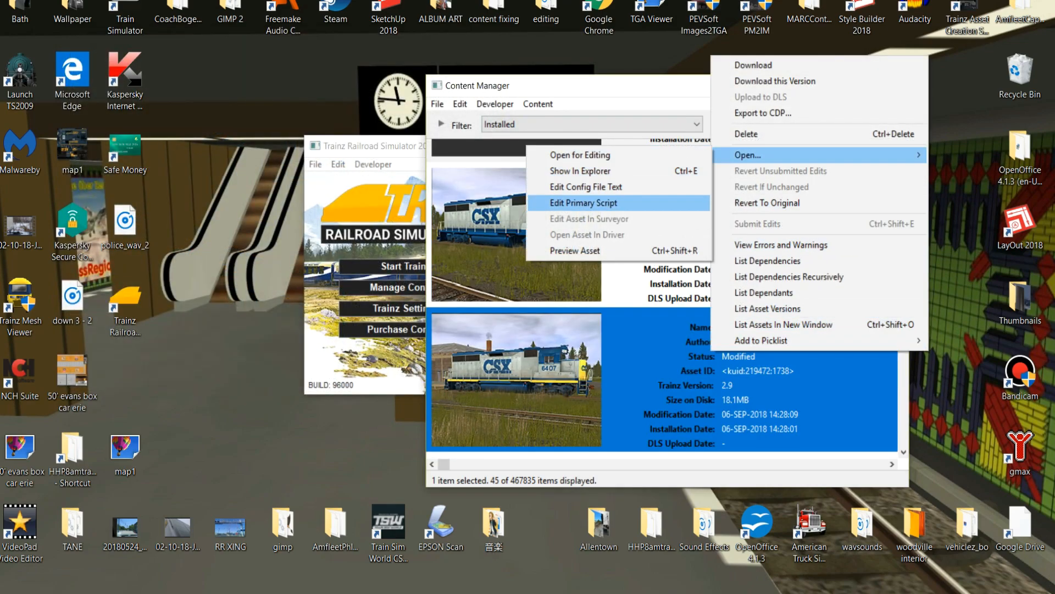
left_click(575, 250)
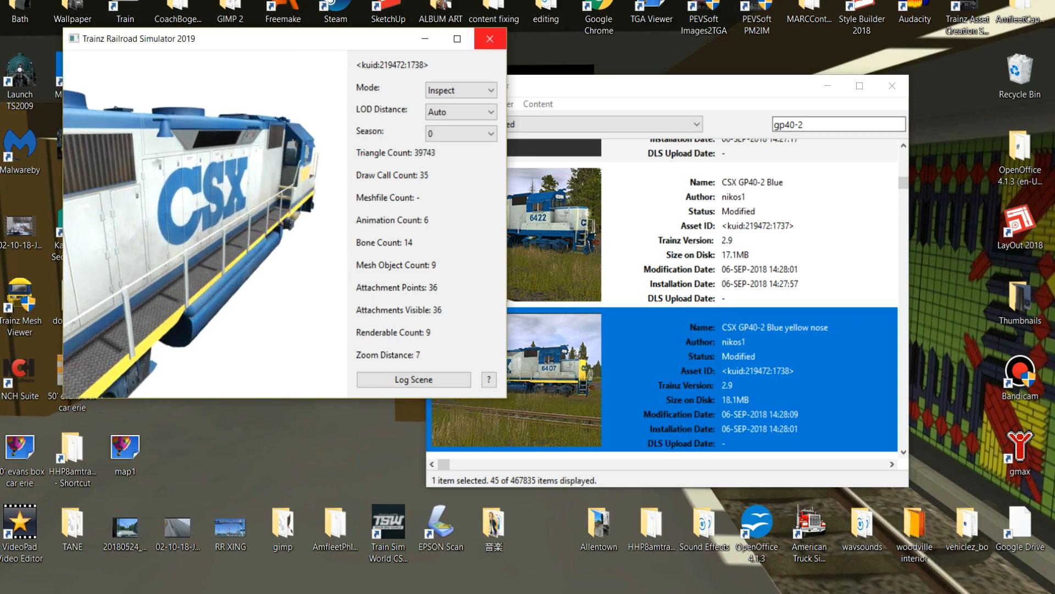
left_click(490, 38)
Preview the CSX GP40-2 ex-conrail asset, rotate and zoom the model to inspect it, and close the preview.
scroll(659, 302, "down", 2)
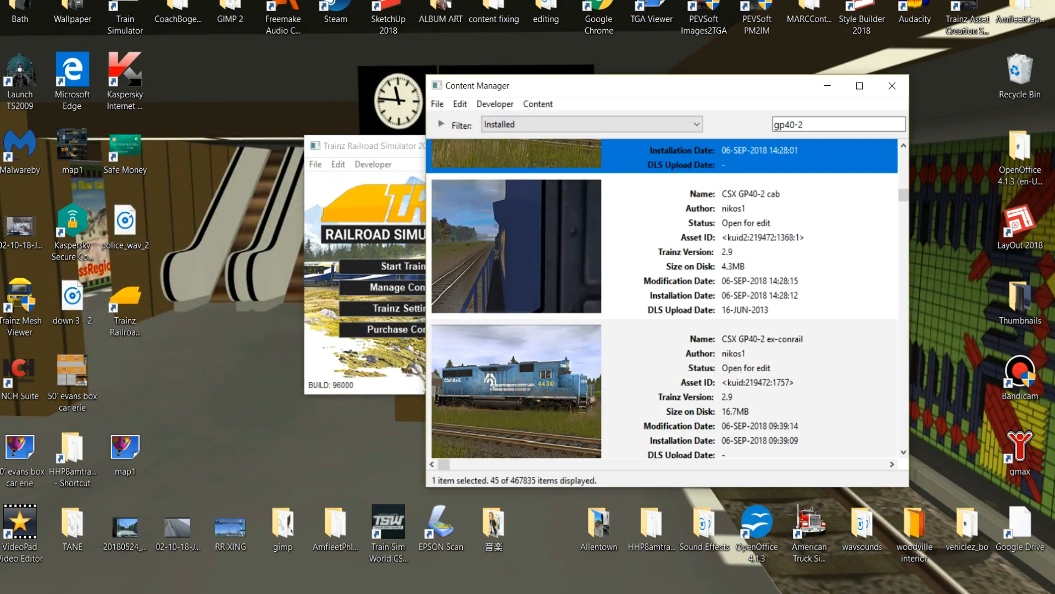
scroll(662, 299, "down", 1)
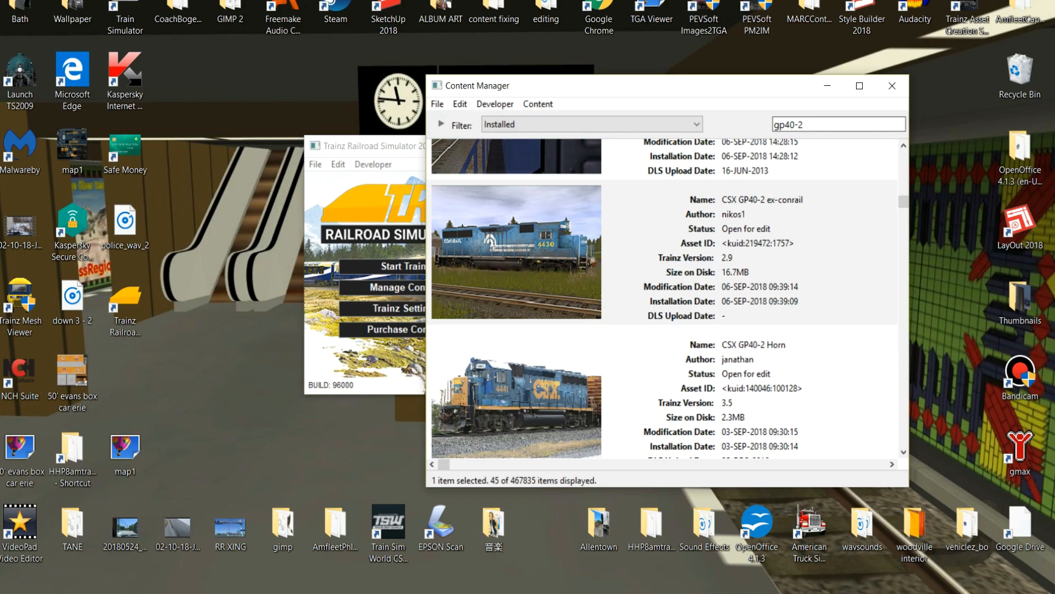
right_click(699, 263)
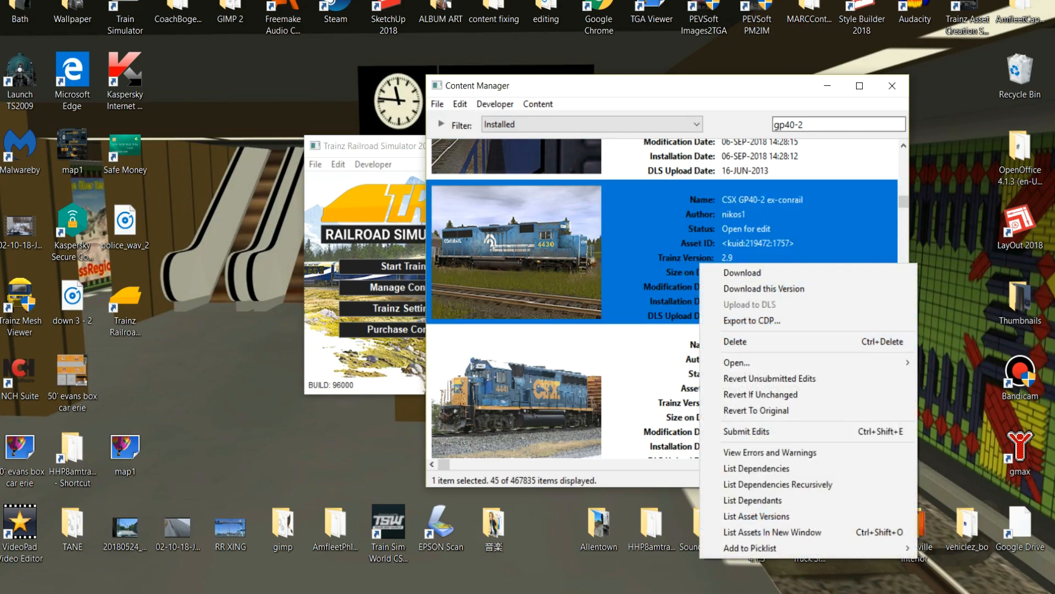
mouse_move(736, 362)
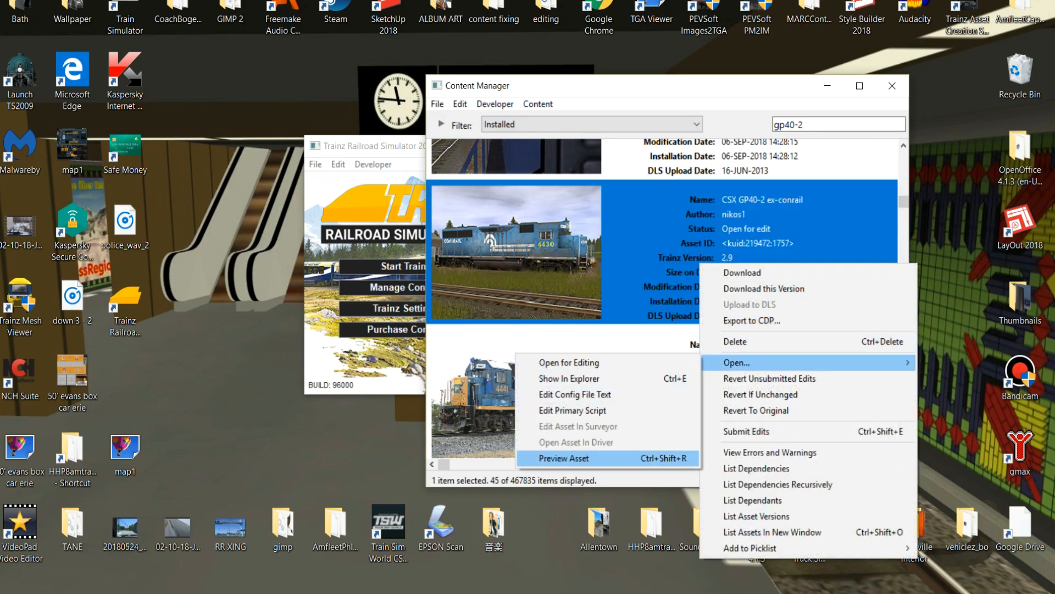
left_click(564, 458)
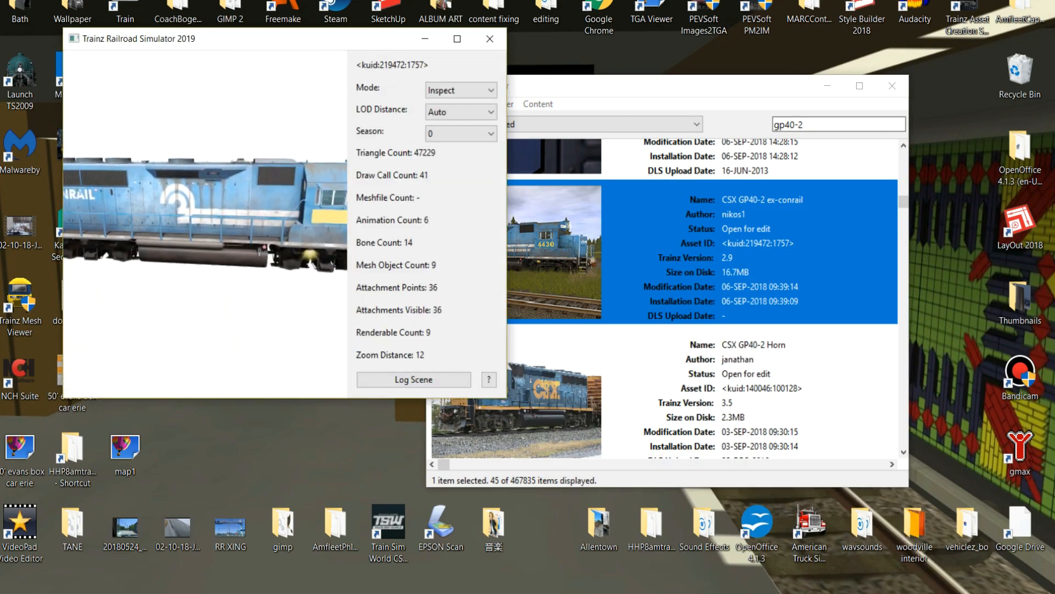
right_click_drag(264, 224, 230, 220)
scroll(205, 224, "up", 4)
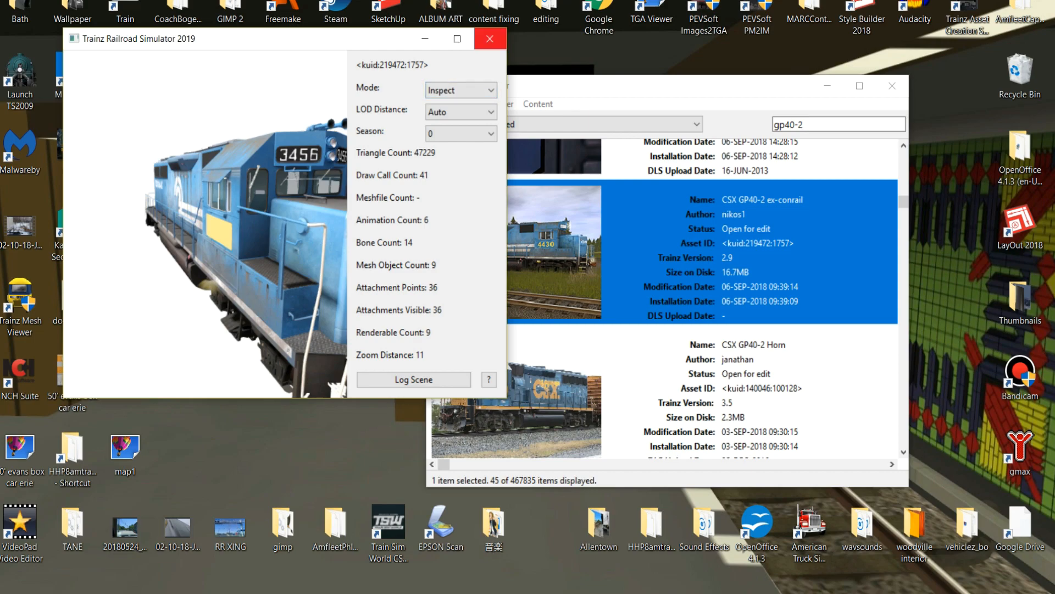
left_click(490, 38)
Browse the remaining GP40-2 search results, examining the CSX scheme variants, cabs, shells and FEC locomotives.
scroll(662, 300, "down", 2)
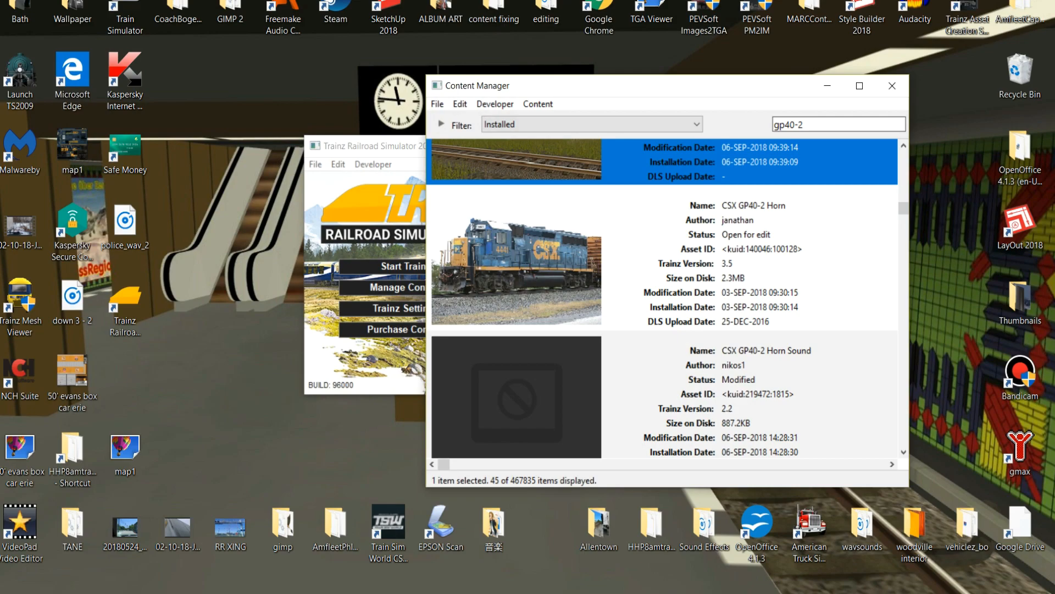
scroll(662, 299, "down", 2)
scroll(662, 300, "up", 2)
scroll(663, 299, "down", 5)
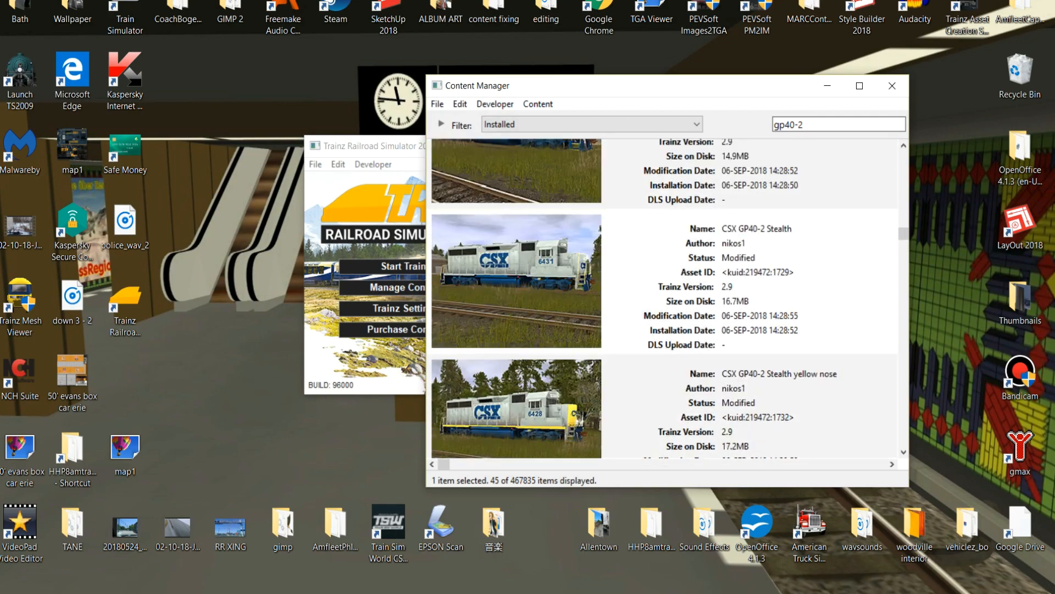
scroll(662, 299, "down", 6)
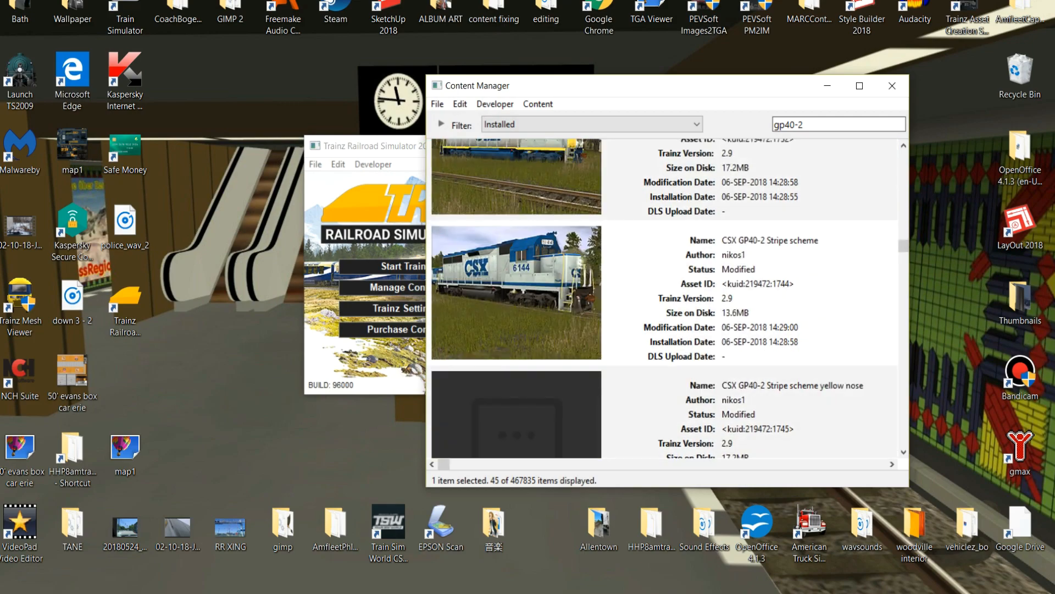
scroll(662, 300, "down", 6)
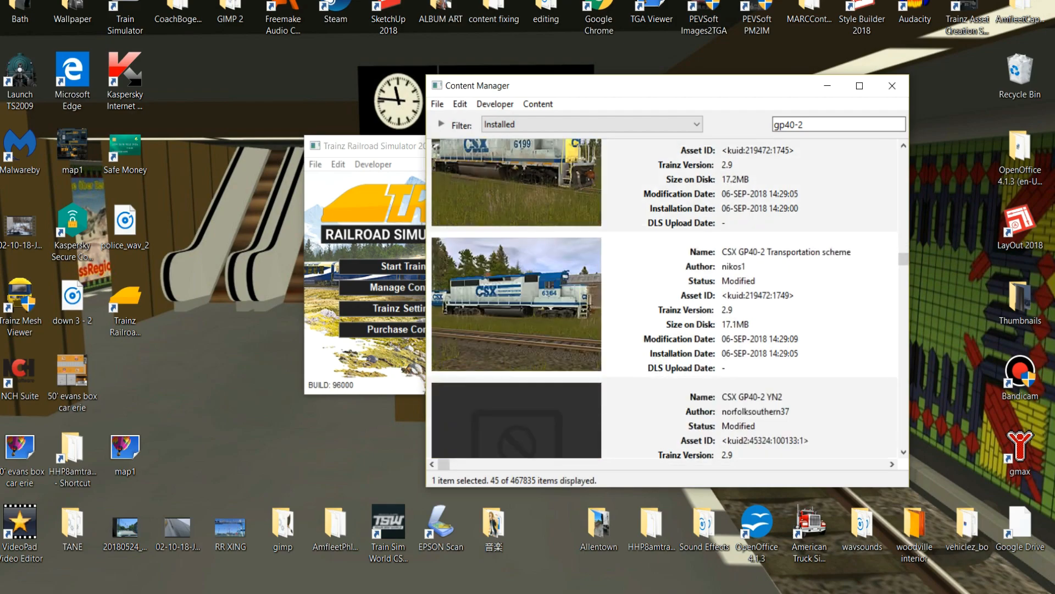
scroll(663, 299, "down", 8)
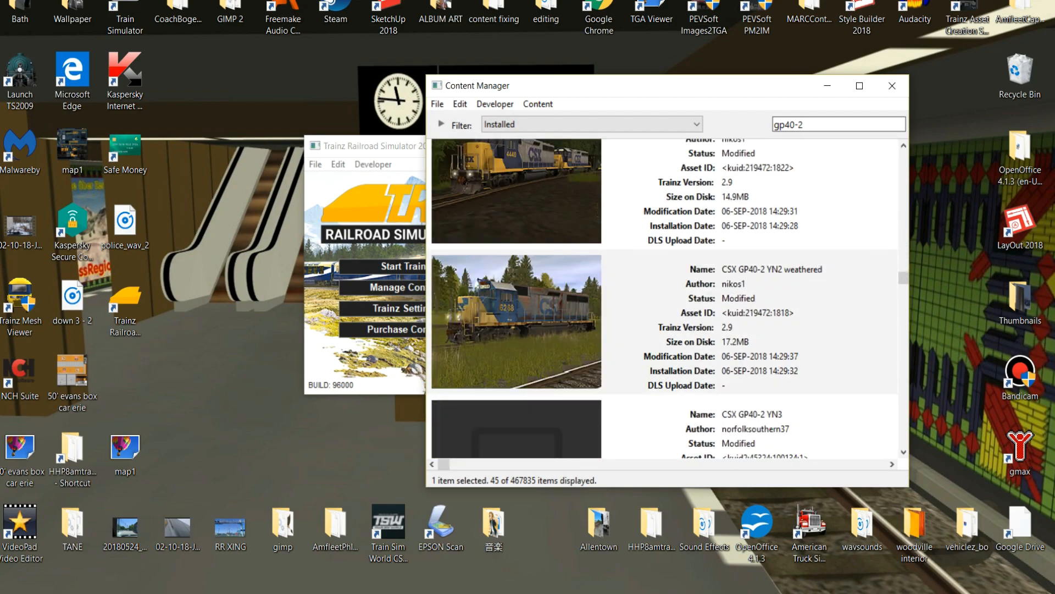
scroll(663, 300, "down", 6)
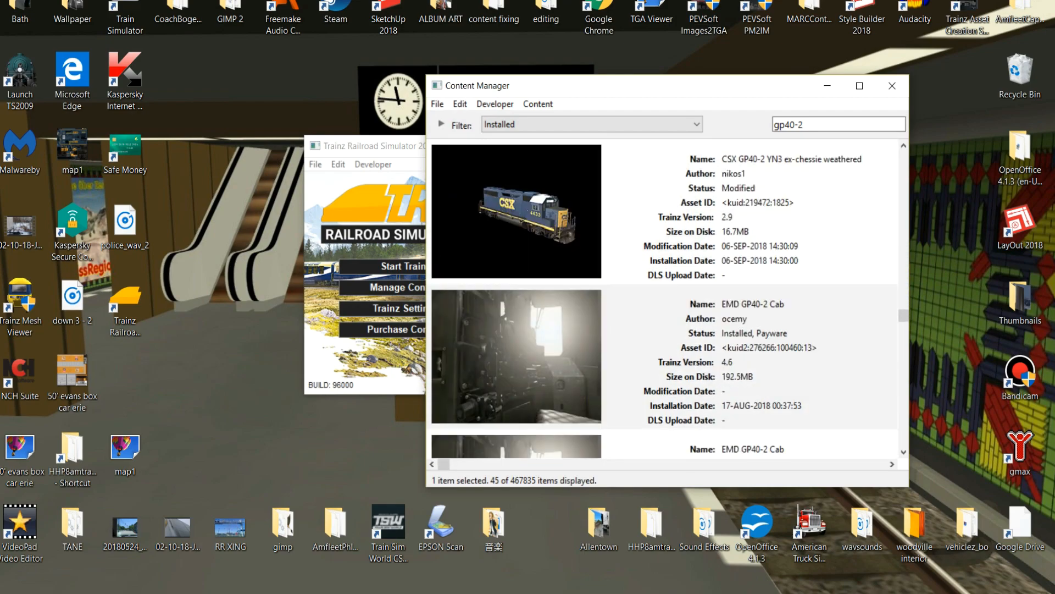
scroll(663, 300, "down", 2)
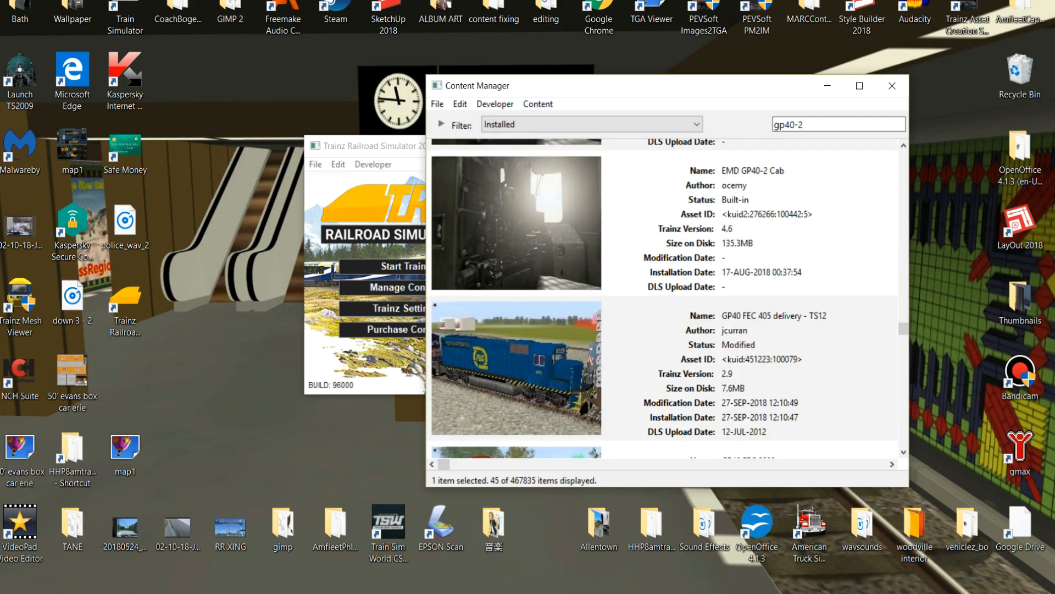
scroll(663, 300, "down", 2)
scroll(663, 300, "up", 4)
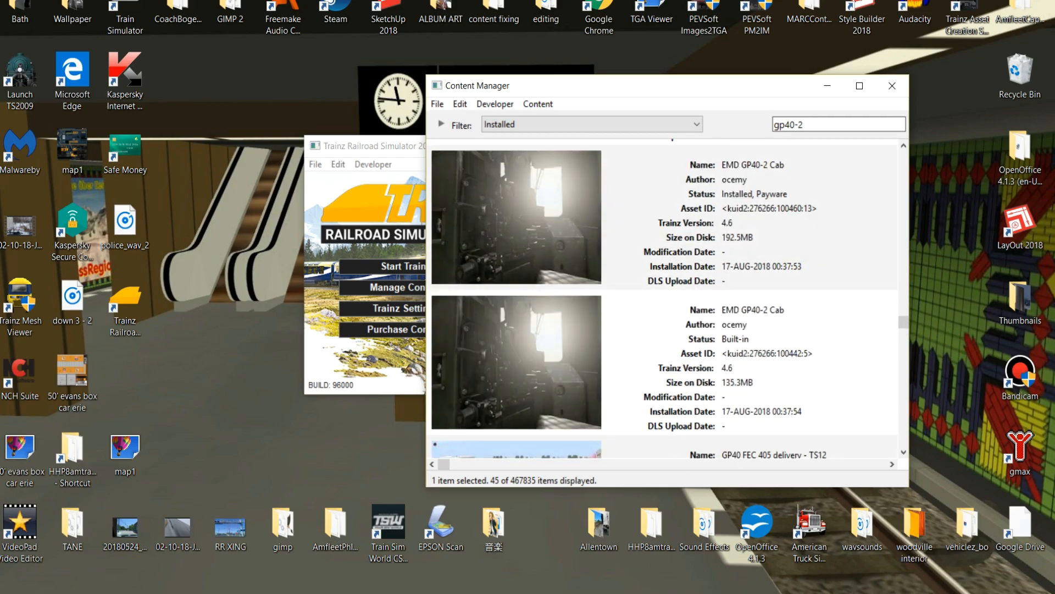
scroll(663, 300, "down", 10)
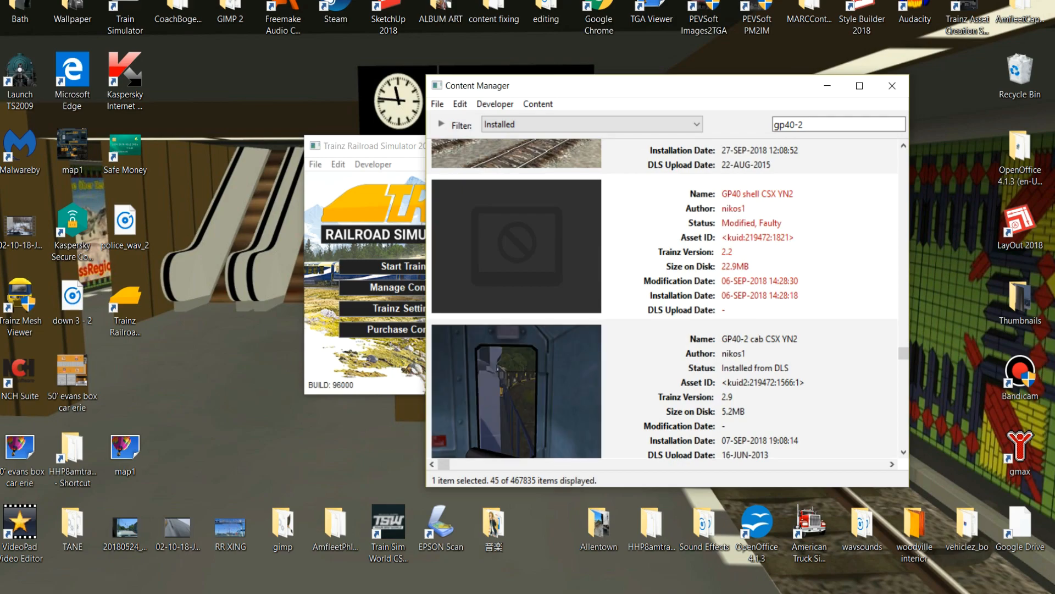
scroll(662, 300, "down", 12)
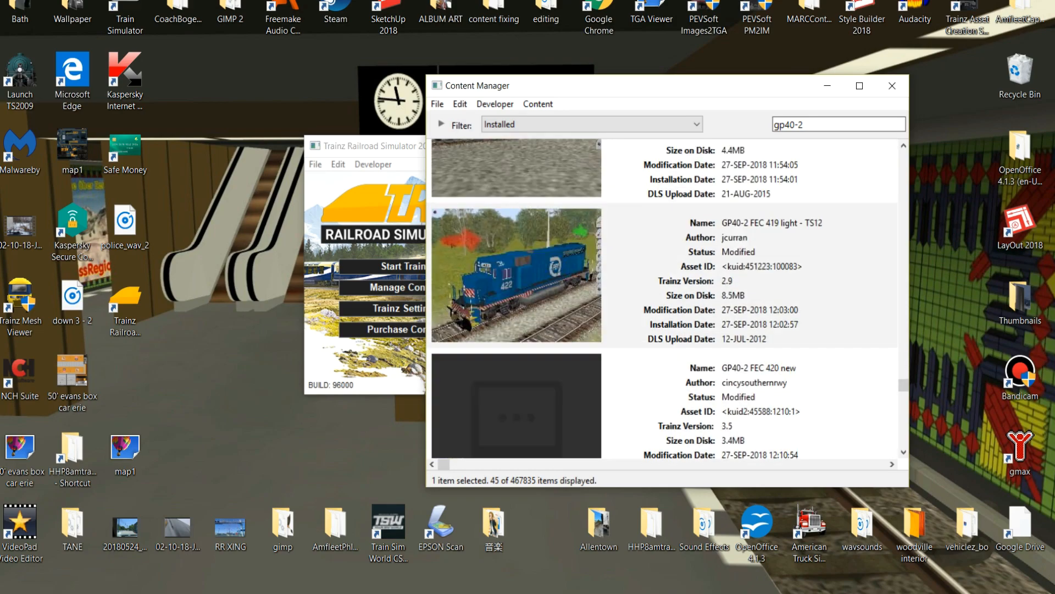
Browse the Norfolk Southern entries, examining the NS GP40-2, NS HORSEHEAD GP40-2 and NS PRR GP40-2 assets.
scroll(662, 299, "down", 5)
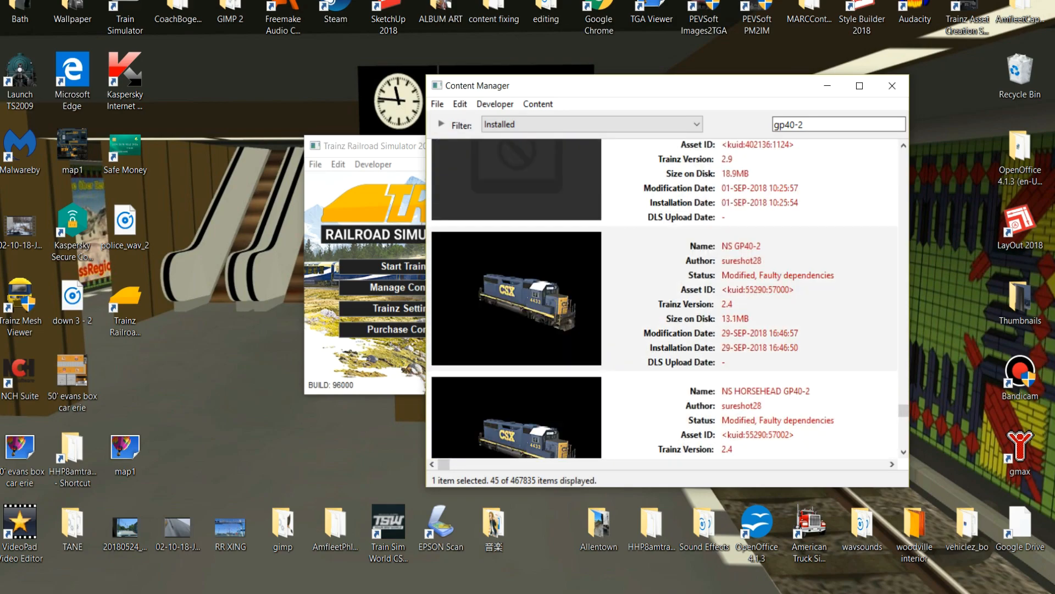
left_click(662, 298)
scroll(662, 300, "down", 3)
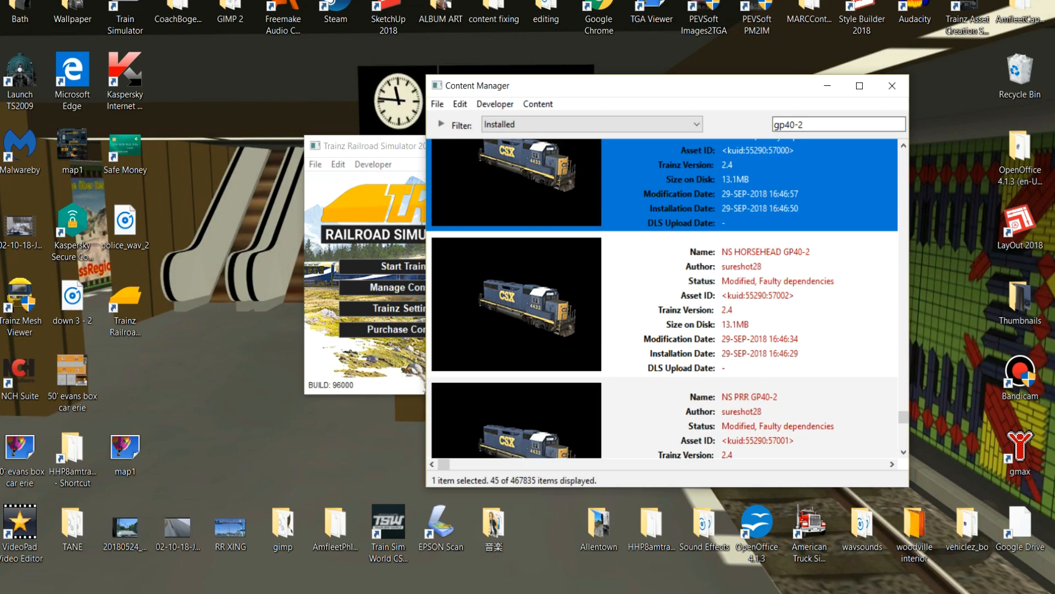
scroll(663, 299, "up", 3)
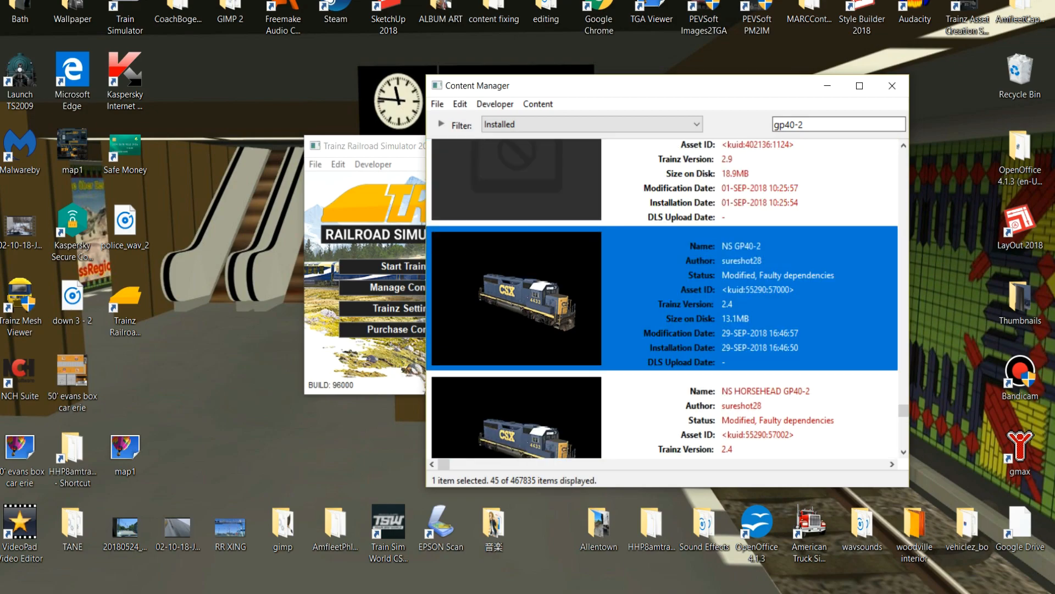
scroll(662, 300, "down", 3)
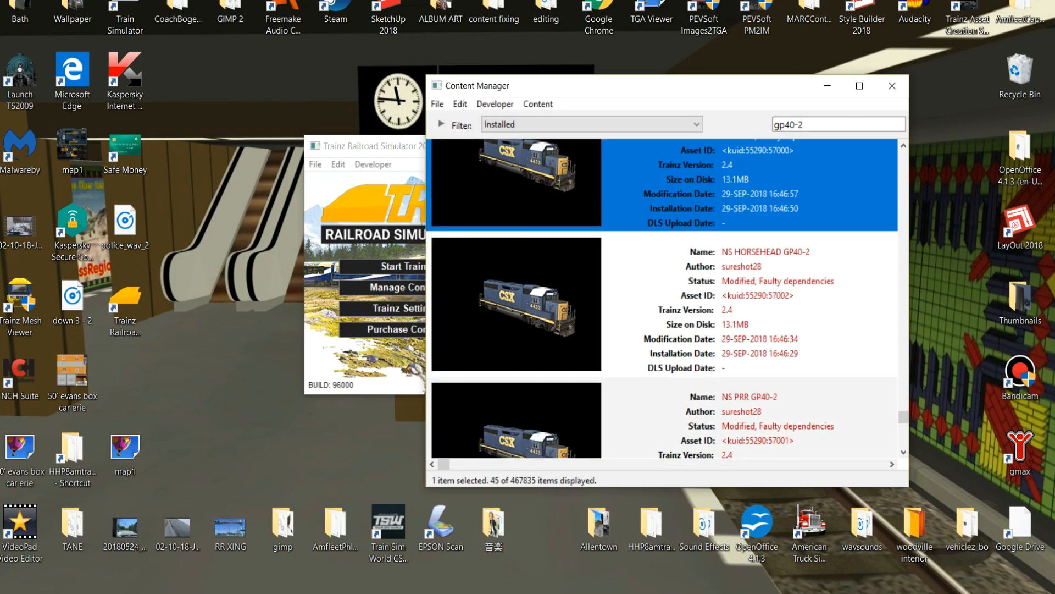
scroll(663, 300, "down", 3)
scroll(662, 300, "up", 6)
Preview the NS GP40-2 asset and close the preview.
right_click(725, 302)
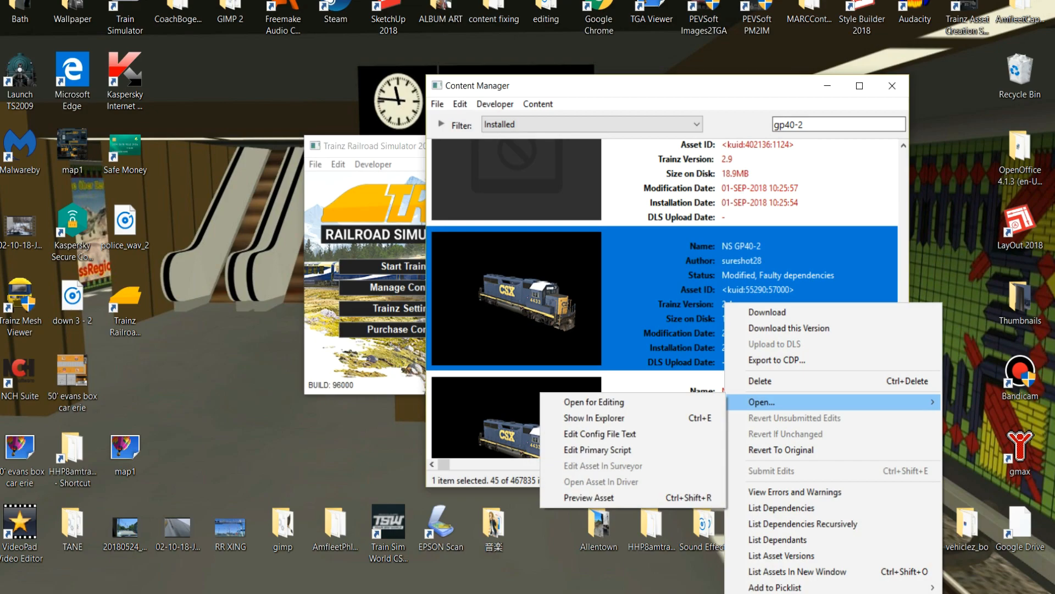
left_click(605, 497)
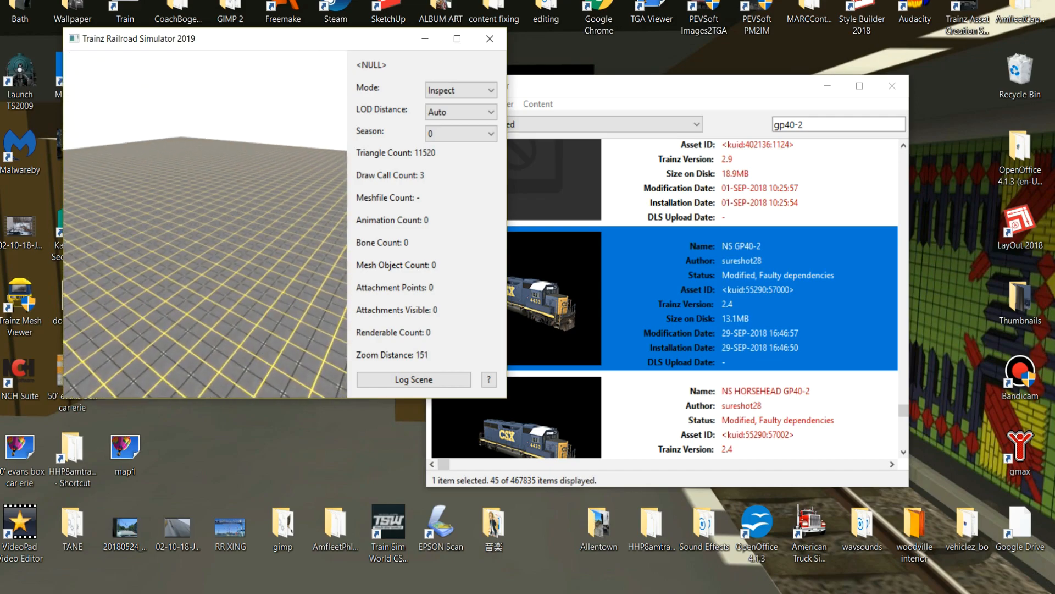
left_click(489, 38)
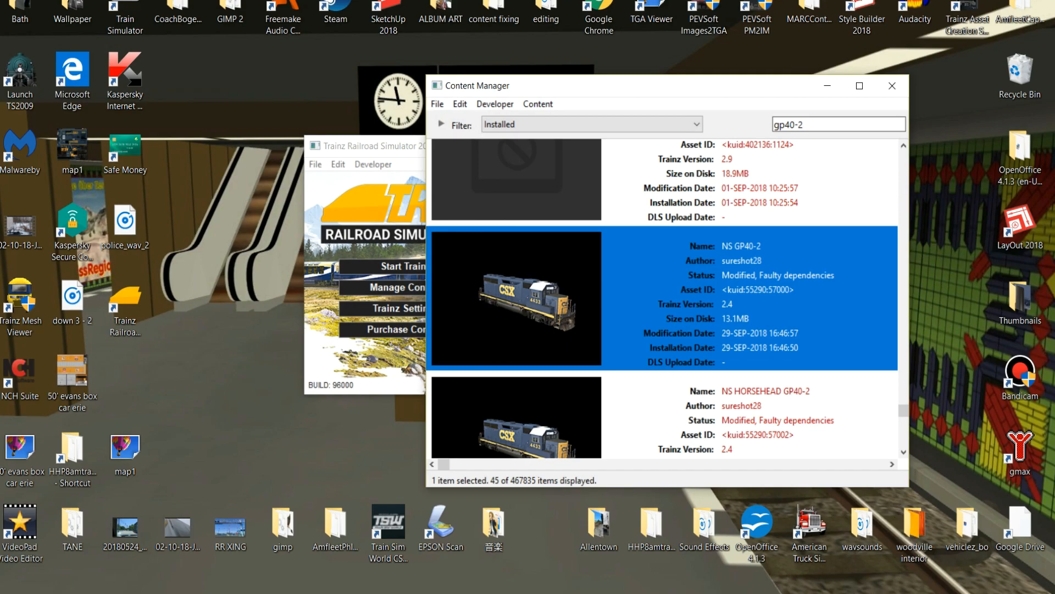
List the dependencies of the NS GP40-2 asset and look through them for faulty items.
right_click(734, 278)
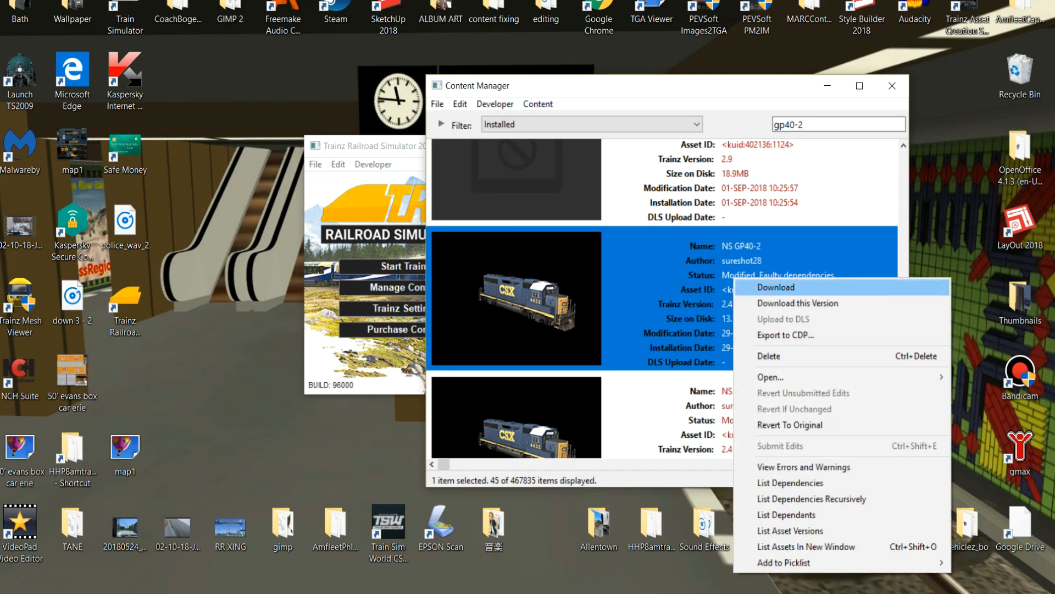
left_click(791, 483)
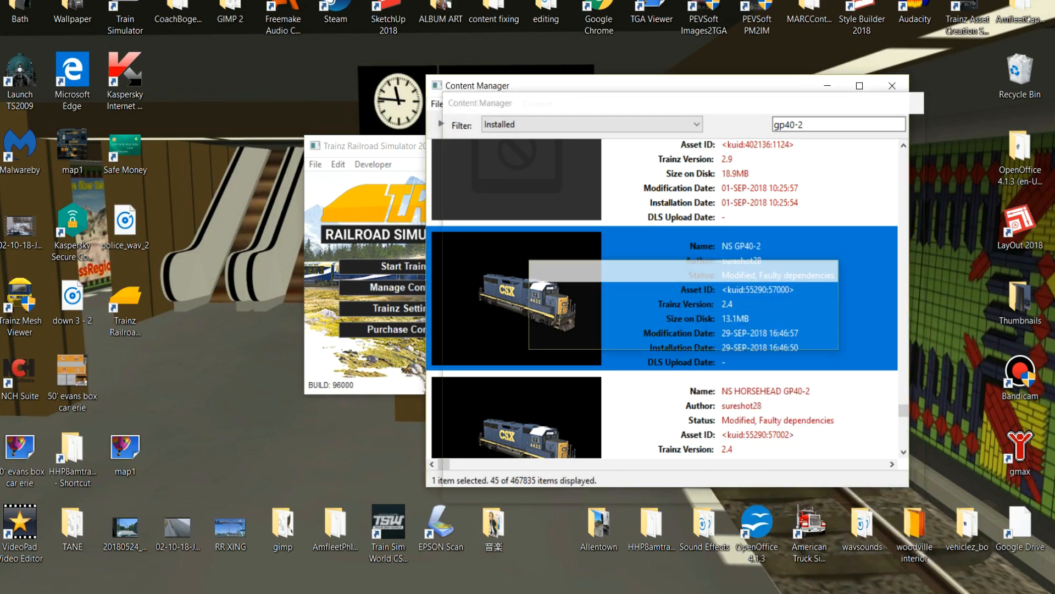
scroll(681, 325, "down", 5)
scroll(682, 325, "down", 10)
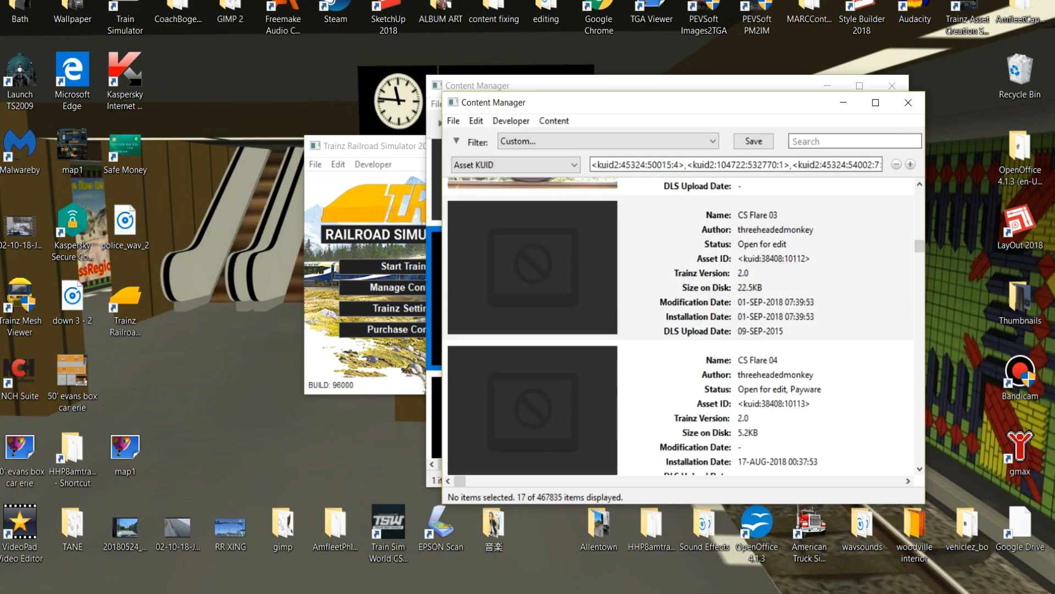
scroll(682, 325, "down", 8)
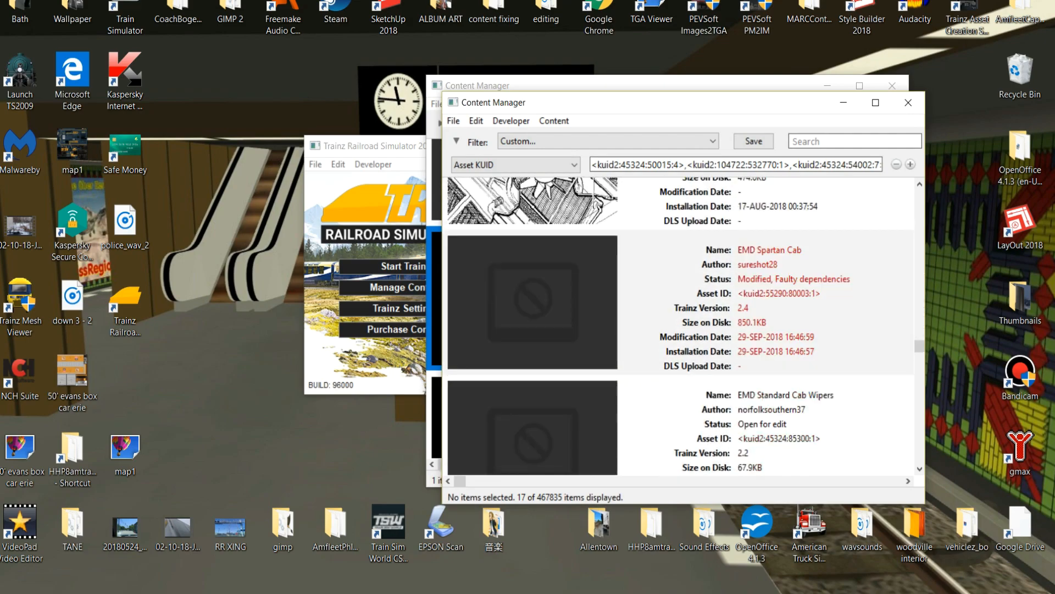
scroll(681, 324, "up", 4)
Revert the unsubmitted edits on all of the NS GP40-2's listed dependencies.
left_click(682, 297)
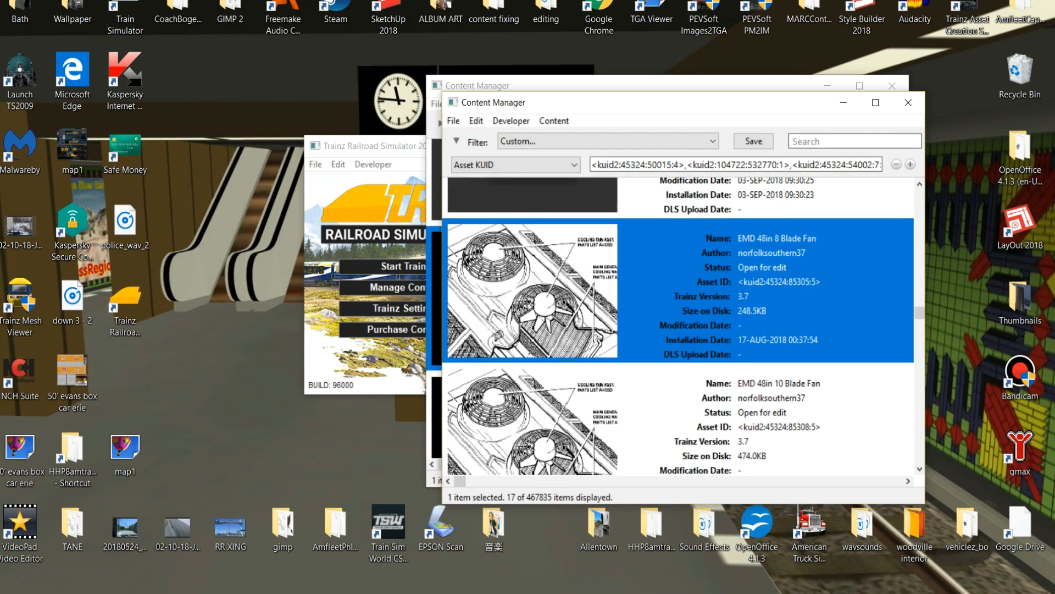
key("ctrl+a")
right_click(709, 258)
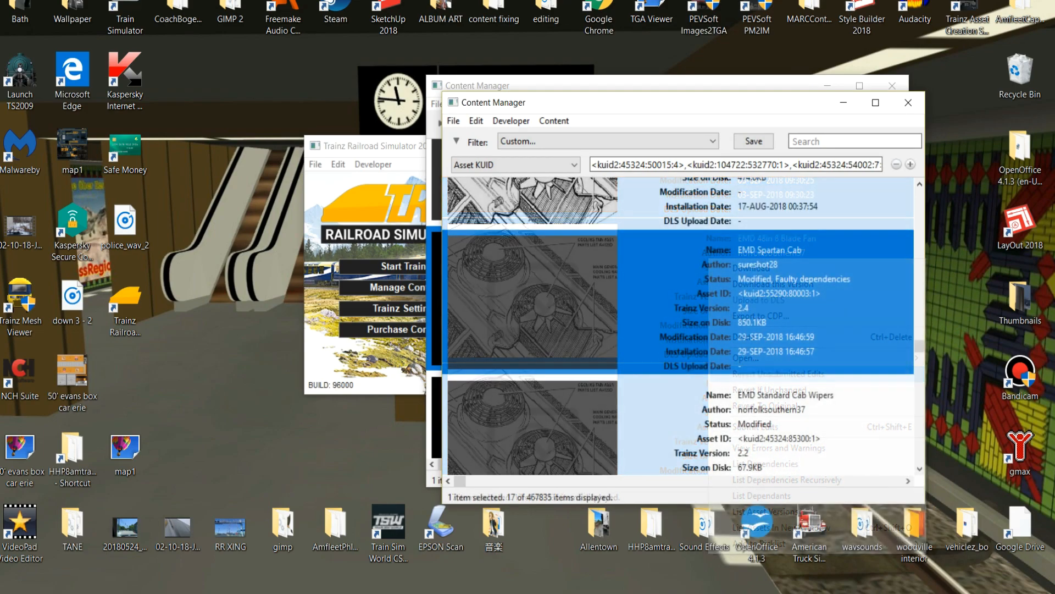
List the dependencies of the EMD Spartan Cab asset and select GP40 shell generic.
right_click(751, 313)
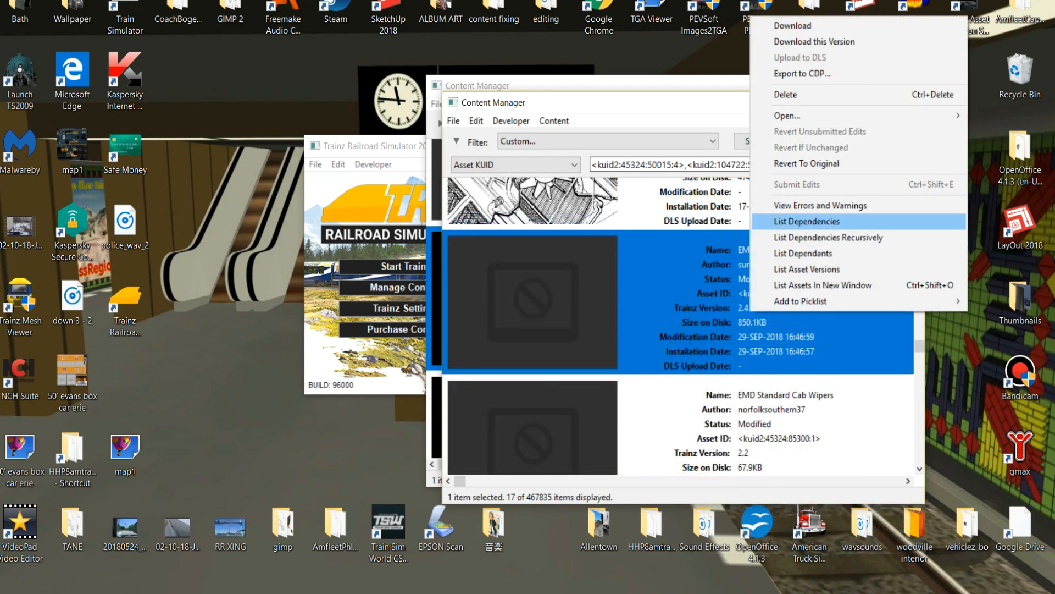
left_click(807, 221)
left_click(770, 258)
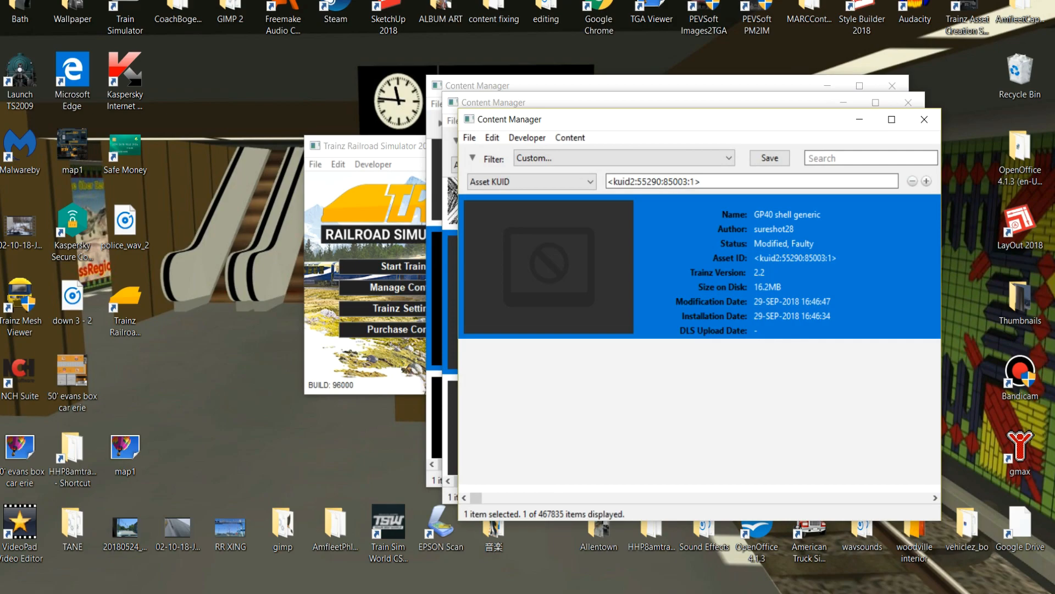
View the errors and warnings for GP40 shell generic and read through the validation list.
right_click(763, 273)
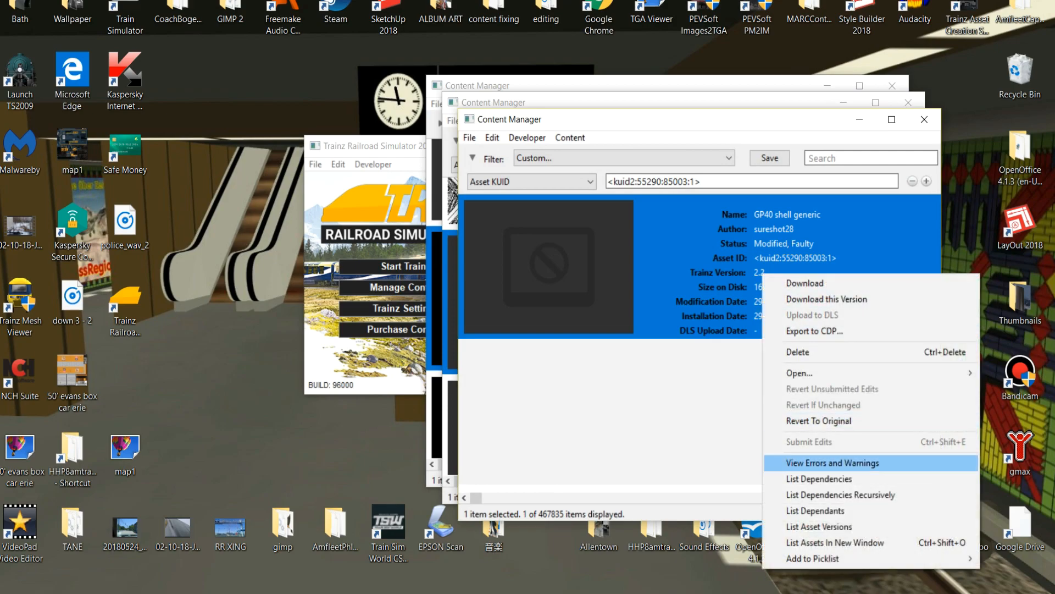
left_click(813, 462)
scroll(305, 292, "up", 3)
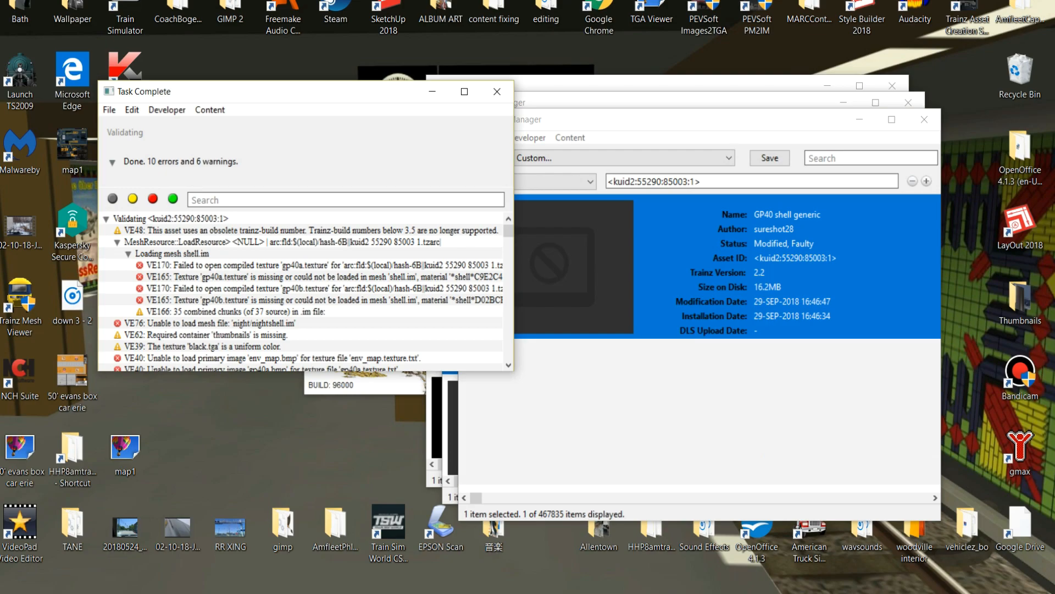
scroll(257, 334, "down", 1)
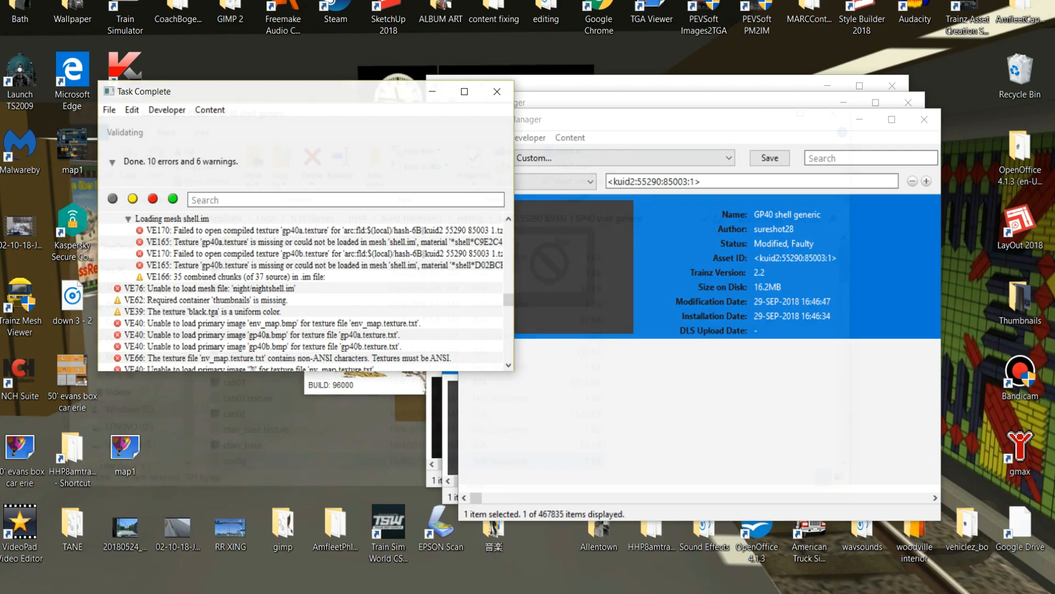
Look through the files in the GP40 shell generic editing folder and open the shell mesh in the mesh viewer.
scroll(257, 334, "down", 1)
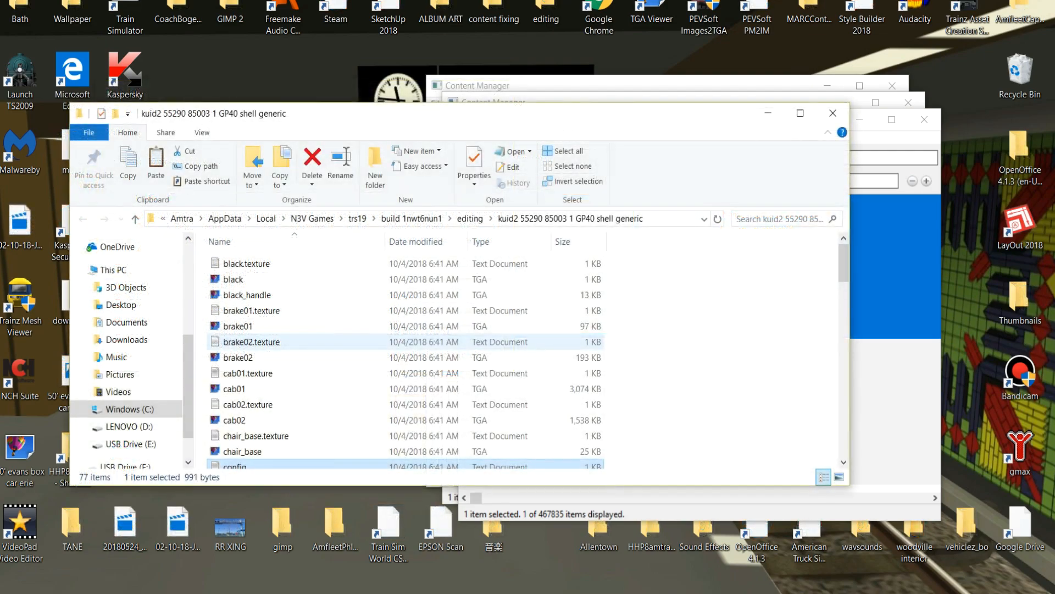
scroll(308, 342, "down", 10)
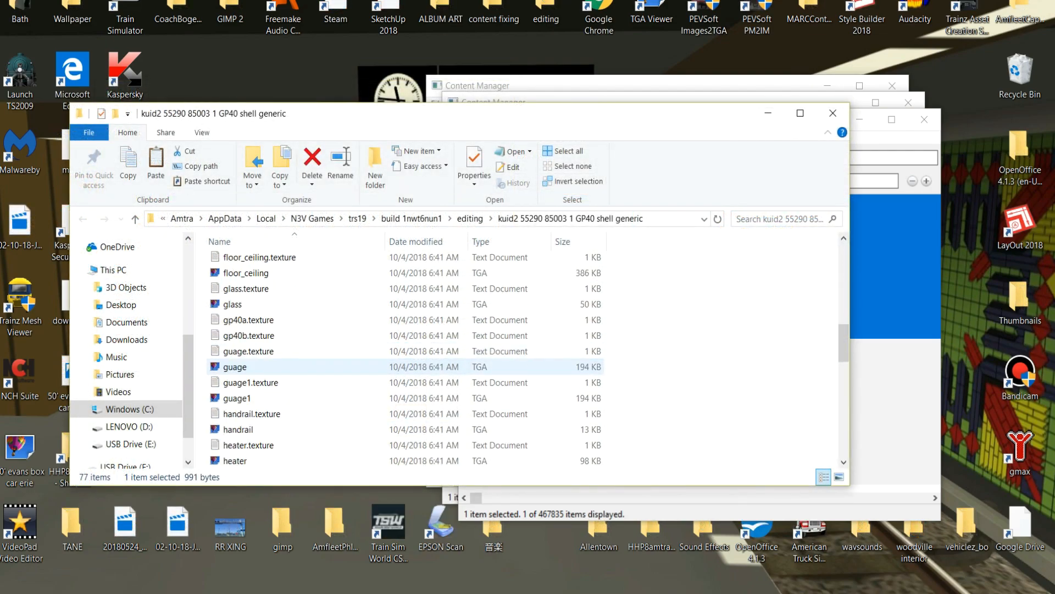
scroll(308, 363, "up", 10)
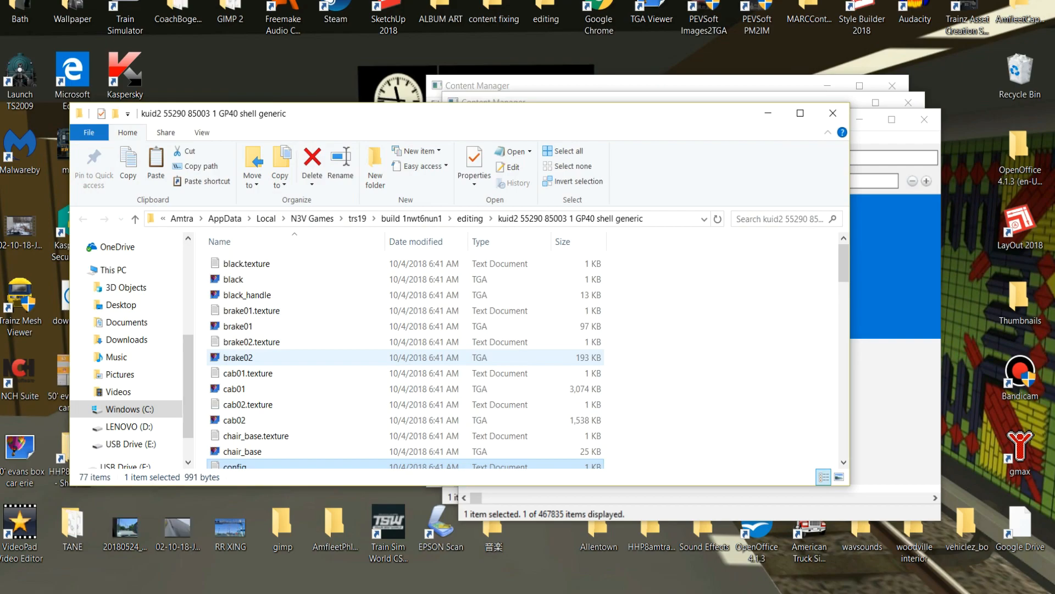
scroll(307, 363, "down", 7)
scroll(307, 358, "down", 15)
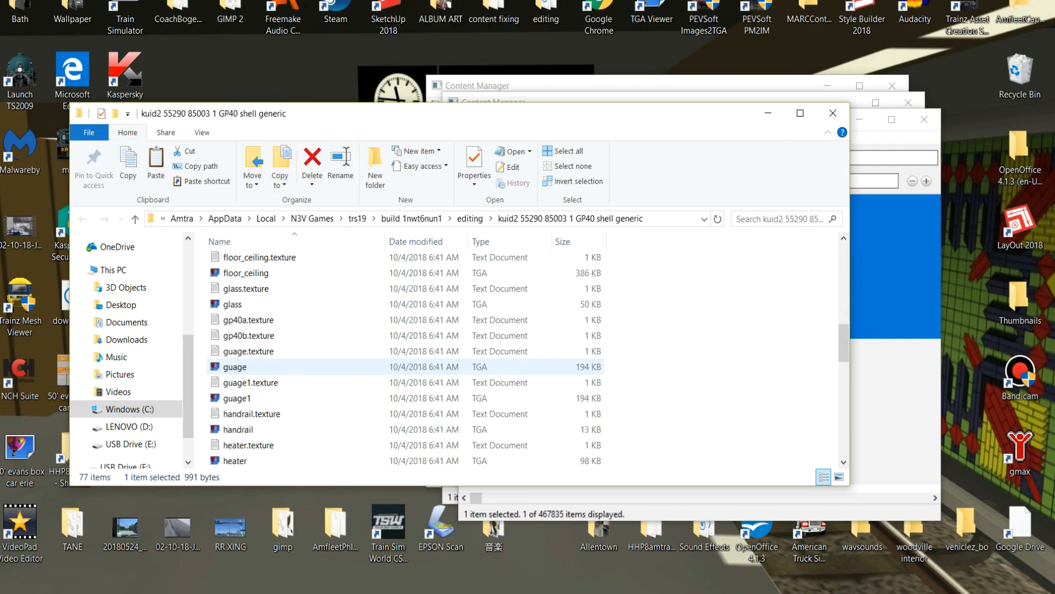
left_click(237, 258)
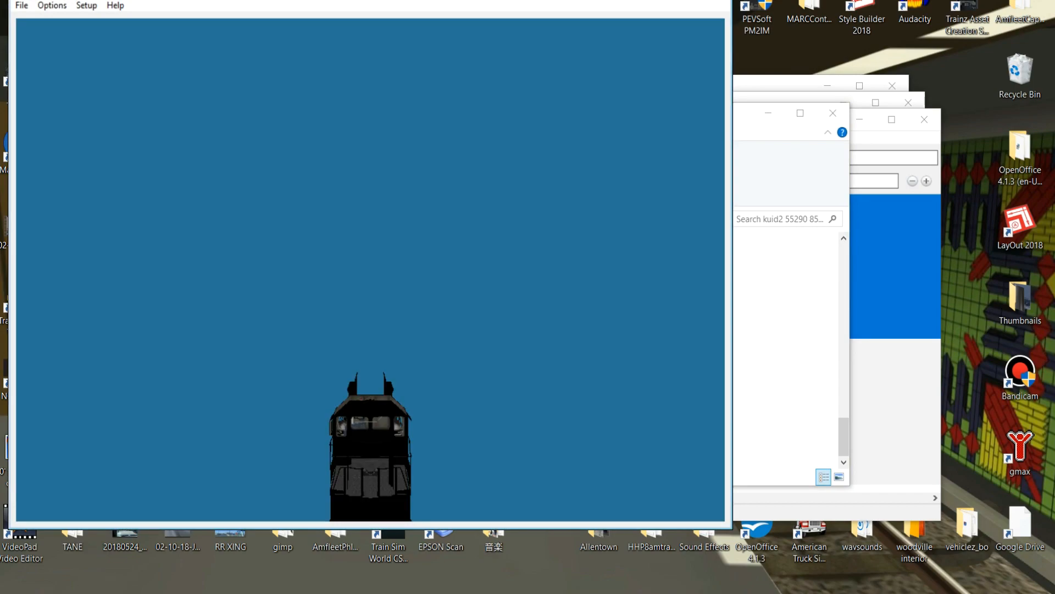
Rotate and zoom the shell mesh to examine the locomotive's exterior and cab windows.
scroll(370, 330, "up", 6)
left_click_drag(308, 308, 467, 319)
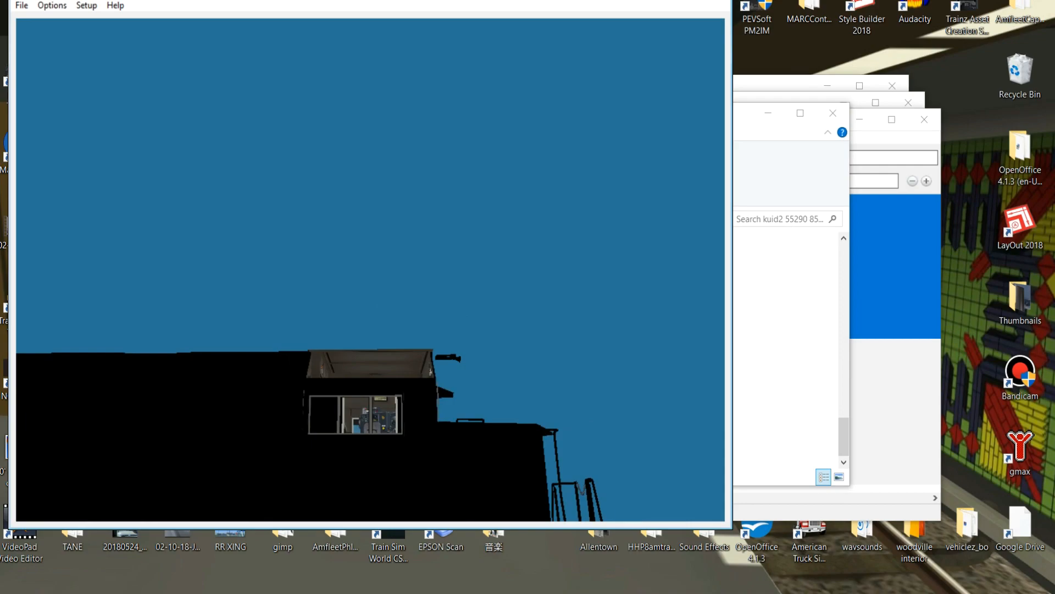
scroll(309, 435, "down", 3)
left_click_drag(309, 384, 520, 406)
scroll(370, 269, "up", 12)
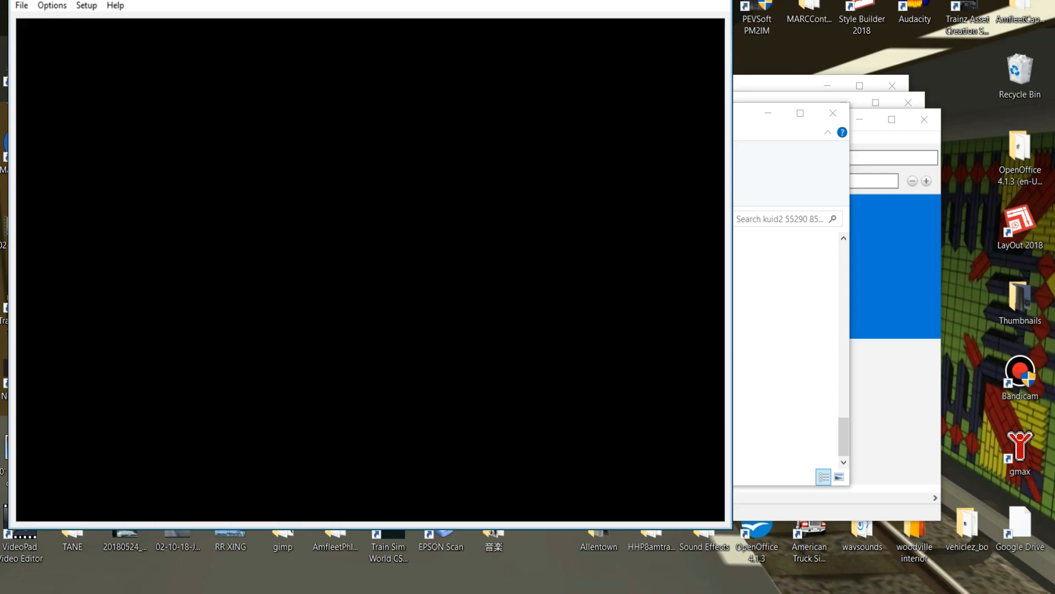
Inspect the cab interior of the shell mesh from several angles and close the mesh viewer.
scroll(371, 270, "up", 3)
left_click_drag(370, 270, 247, 300)
scroll(370, 269, "down", 3)
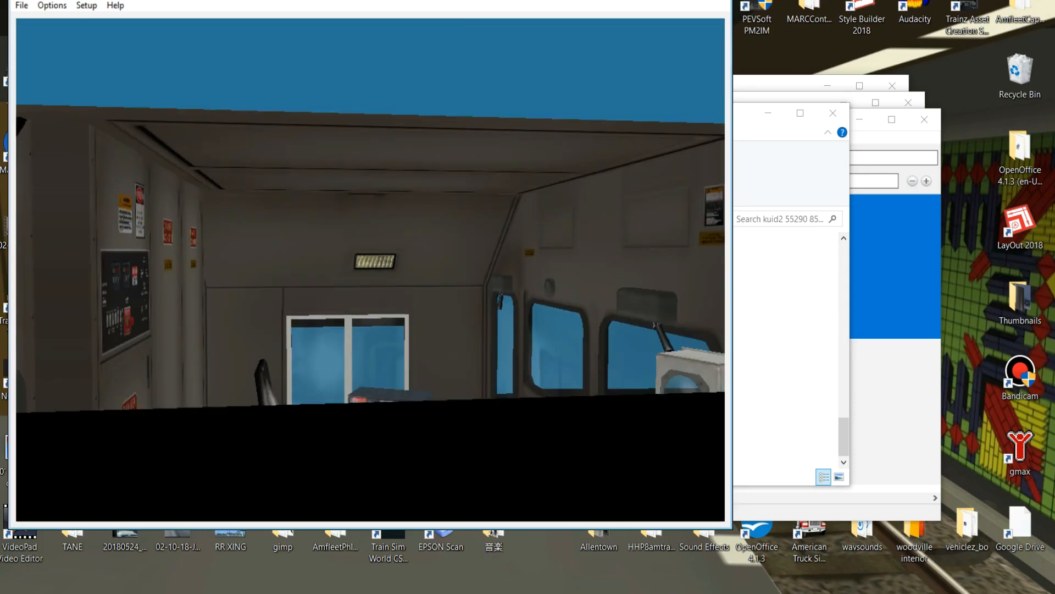
scroll(370, 269, "up", 4)
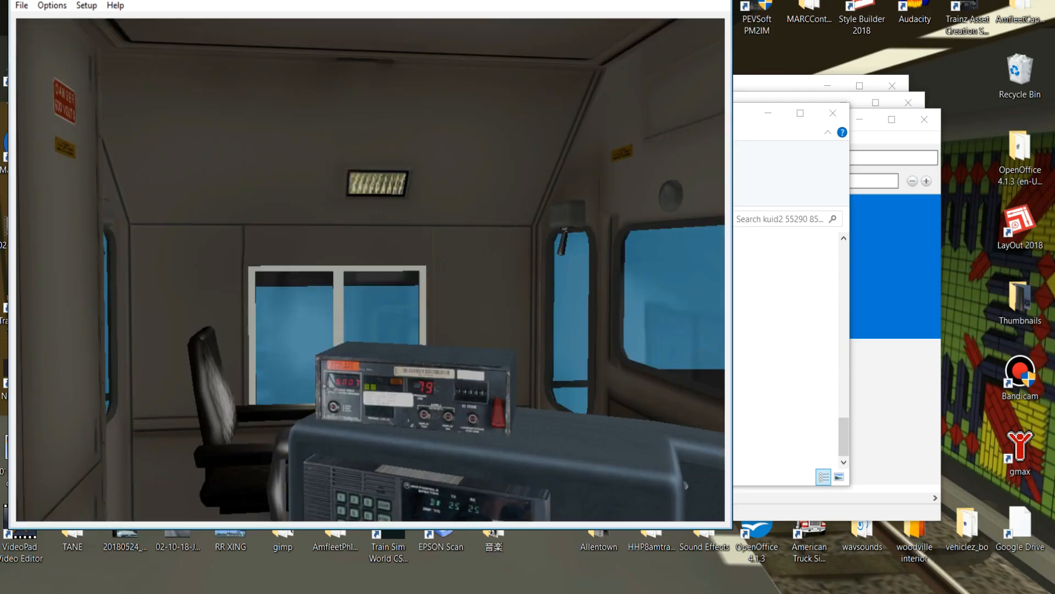
left_click_drag(371, 269, 163, 294)
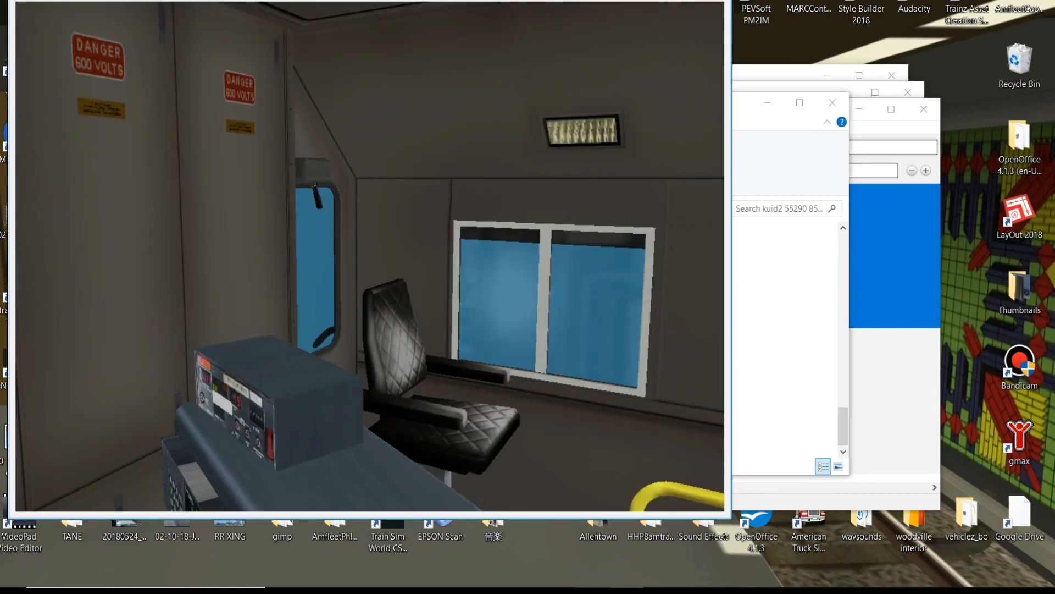
left_click_drag(511, 0, 526, 41)
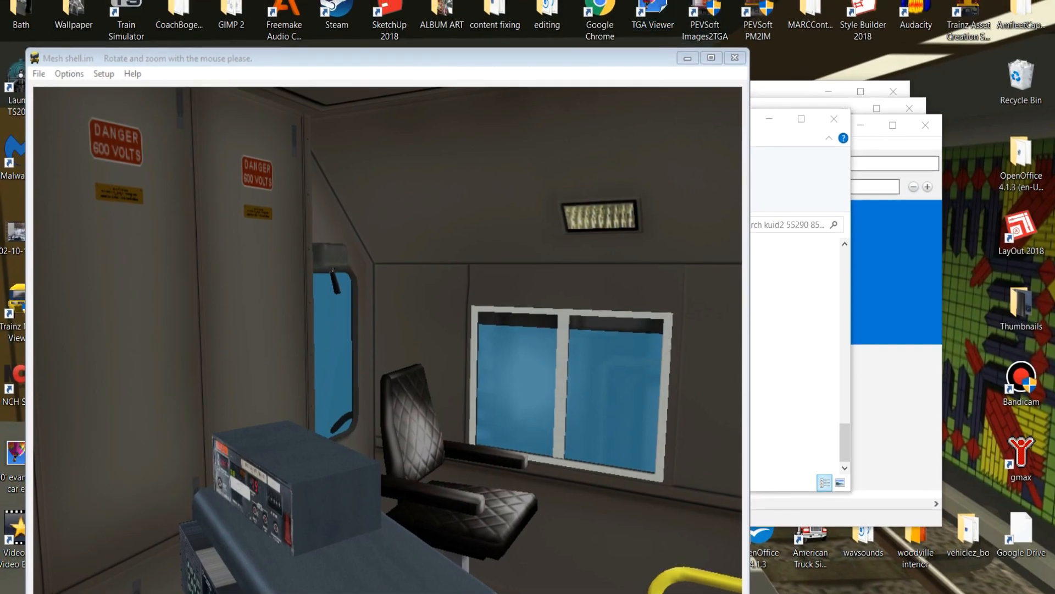
left_click(735, 58)
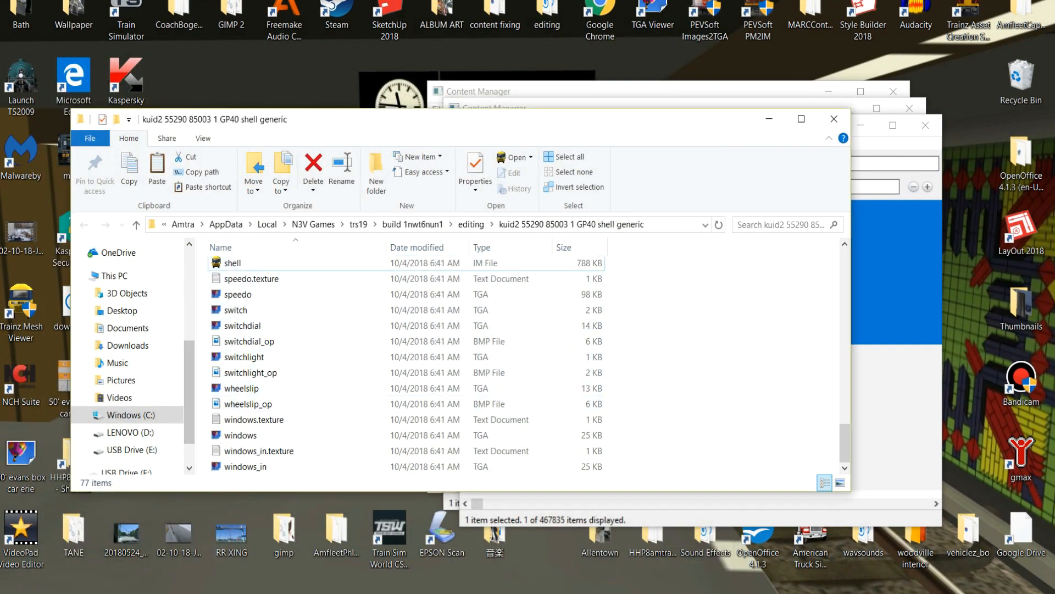
Create a new folder named night inside the GP40 shell generic folder.
right_click(202, 370)
mouse_move(236, 382)
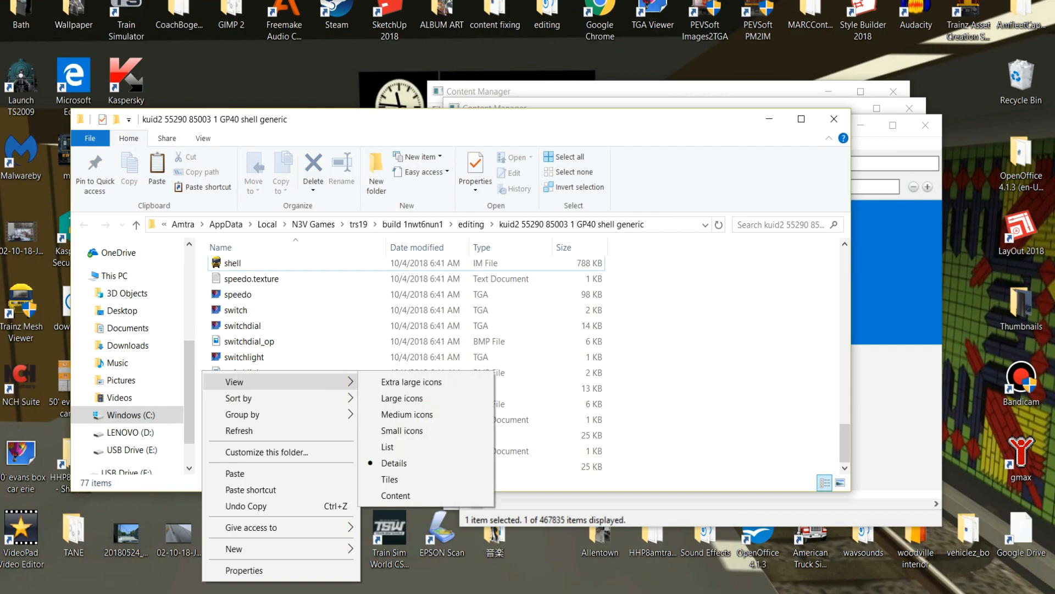
mouse_move(236, 548)
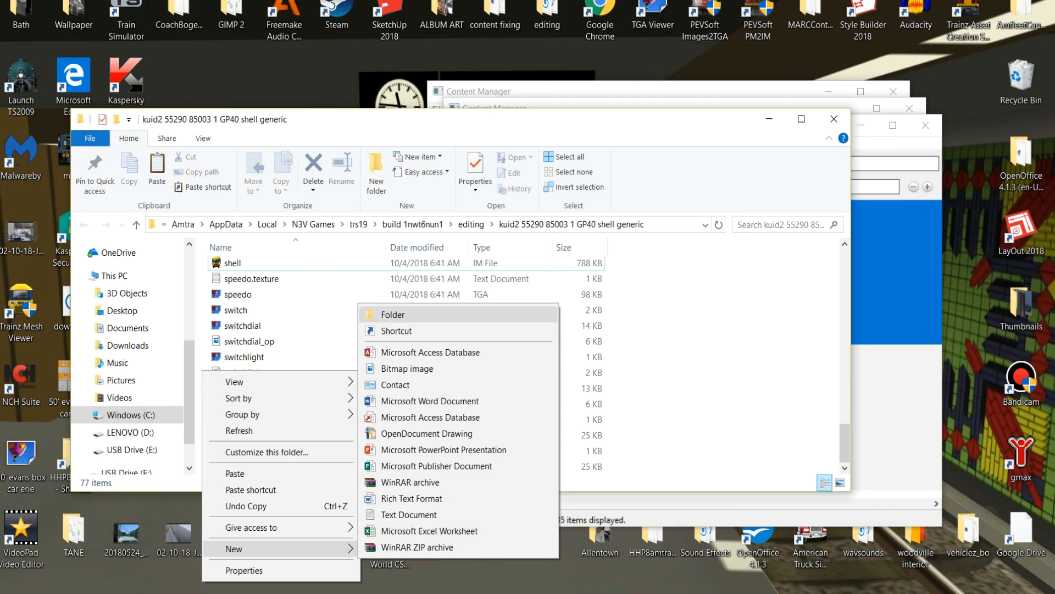
left_click(393, 314)
scroll(406, 362, "down", 20)
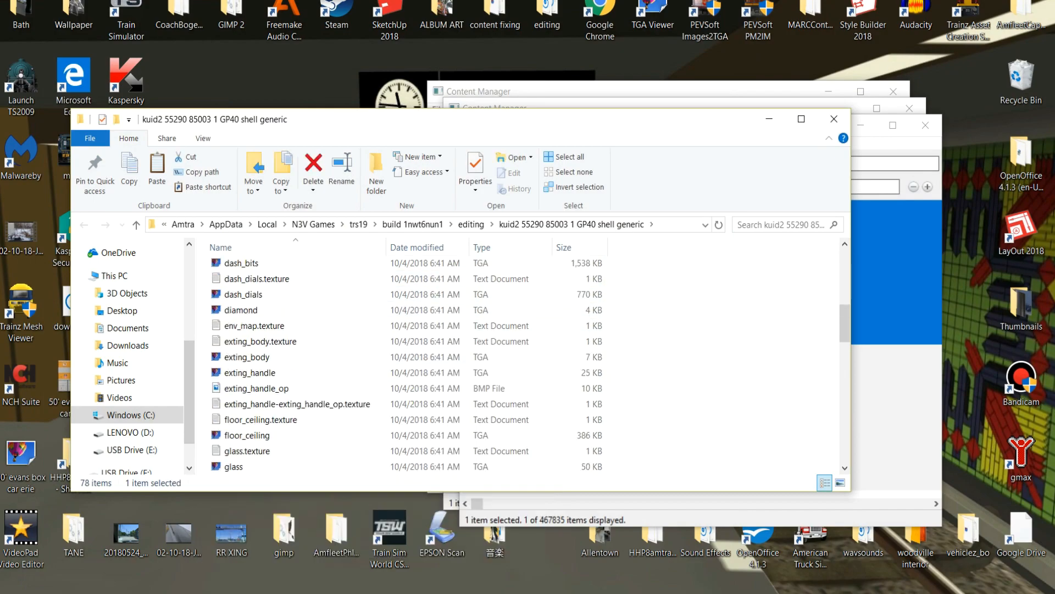
scroll(407, 363, "up", 20)
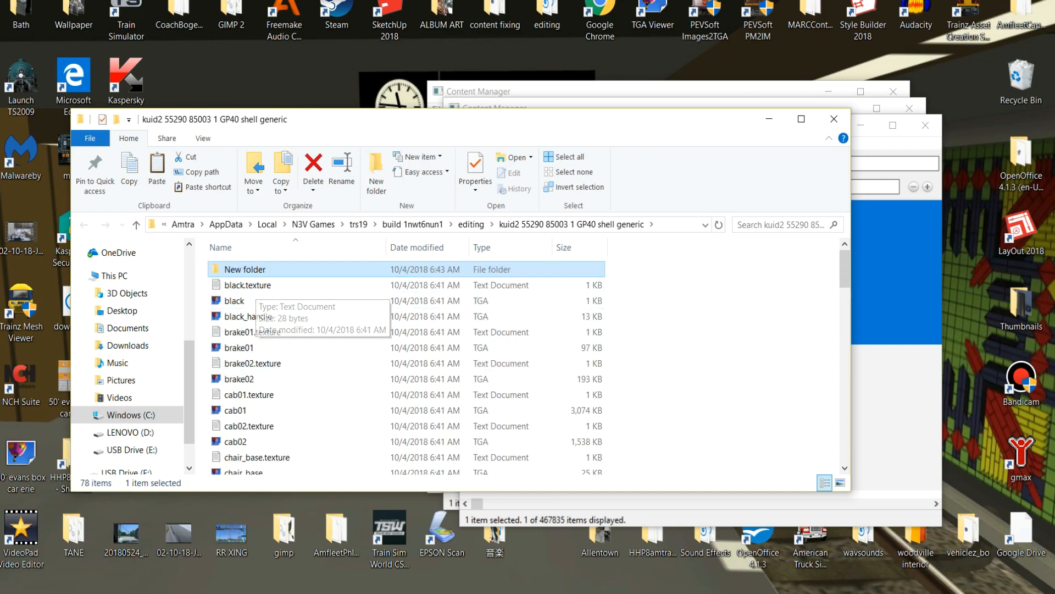
key("F2")
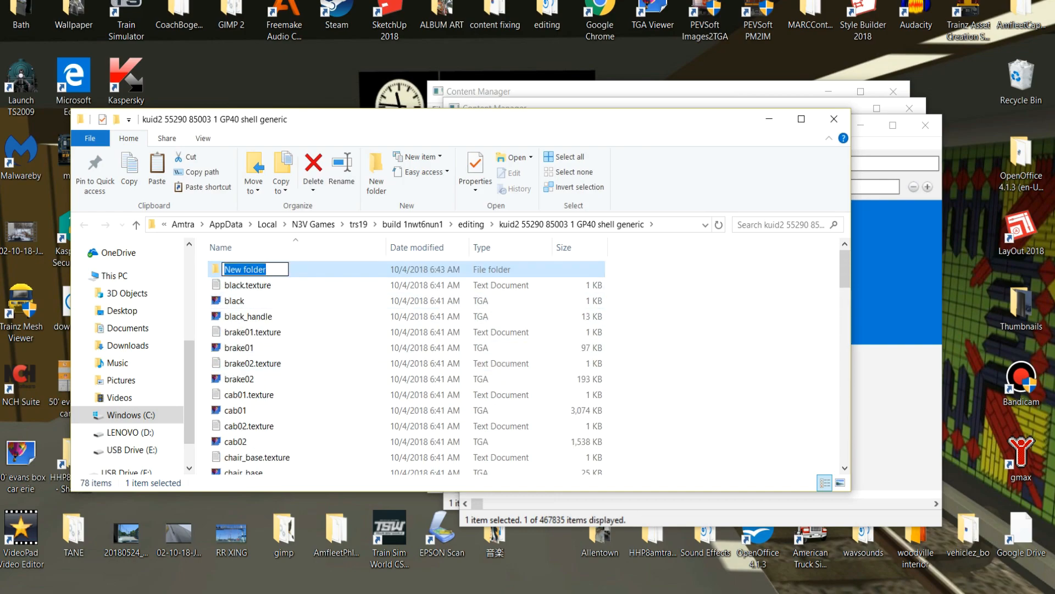
type("night")
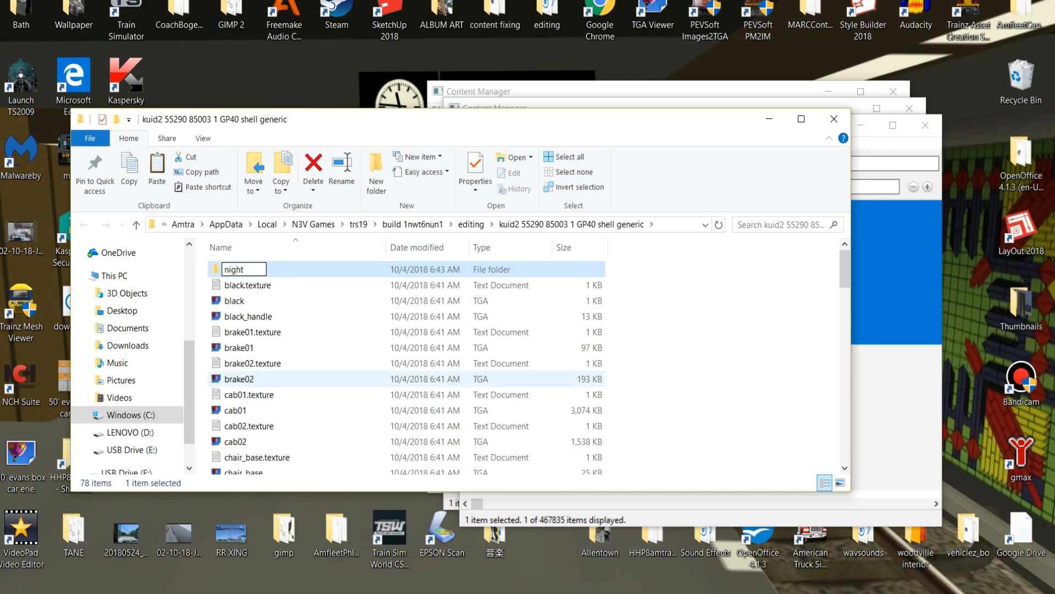
left_click(649, 384)
Copy all the files of the GP40 shell generic folder into its new night subfolder.
scroll(233, 408, "down", 7)
scroll(407, 363, "up", 7)
left_click_drag(205, 279, 327, 484)
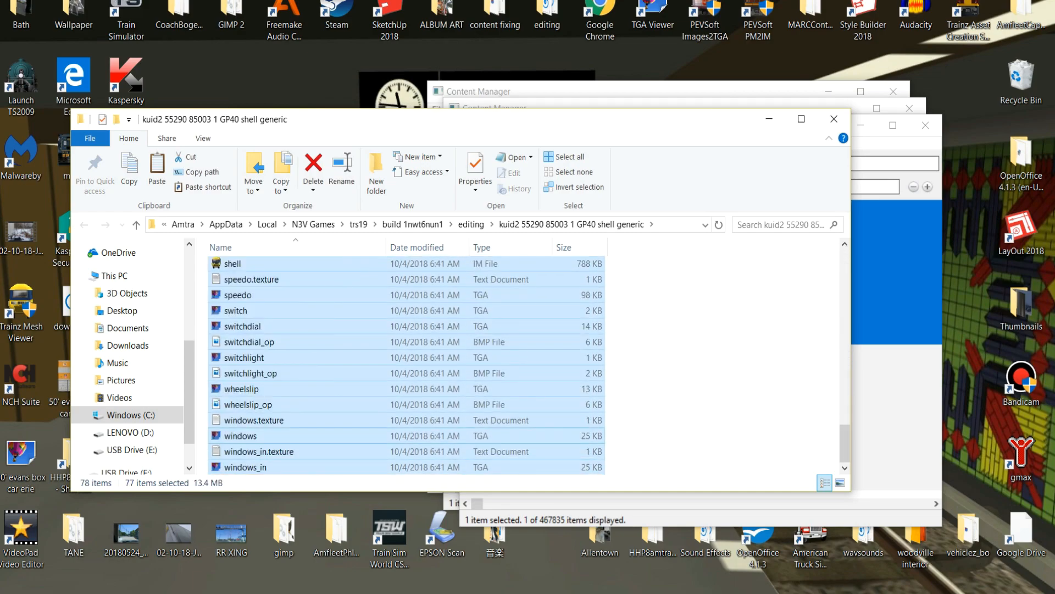
right_click(320, 437)
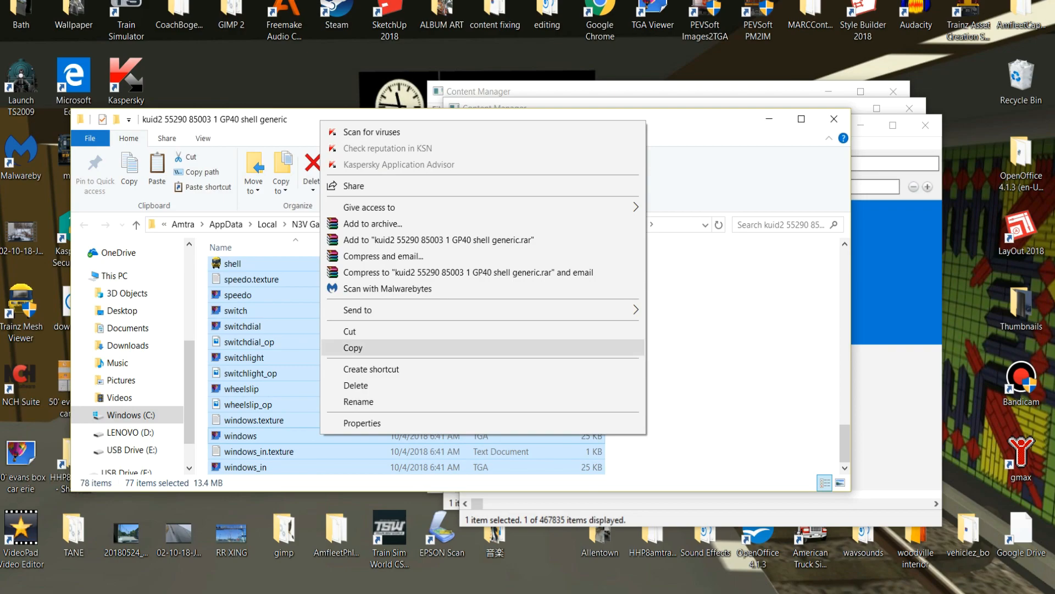
left_click(344, 347)
scroll(344, 348, "up", 10)
scroll(407, 365, "up", 10)
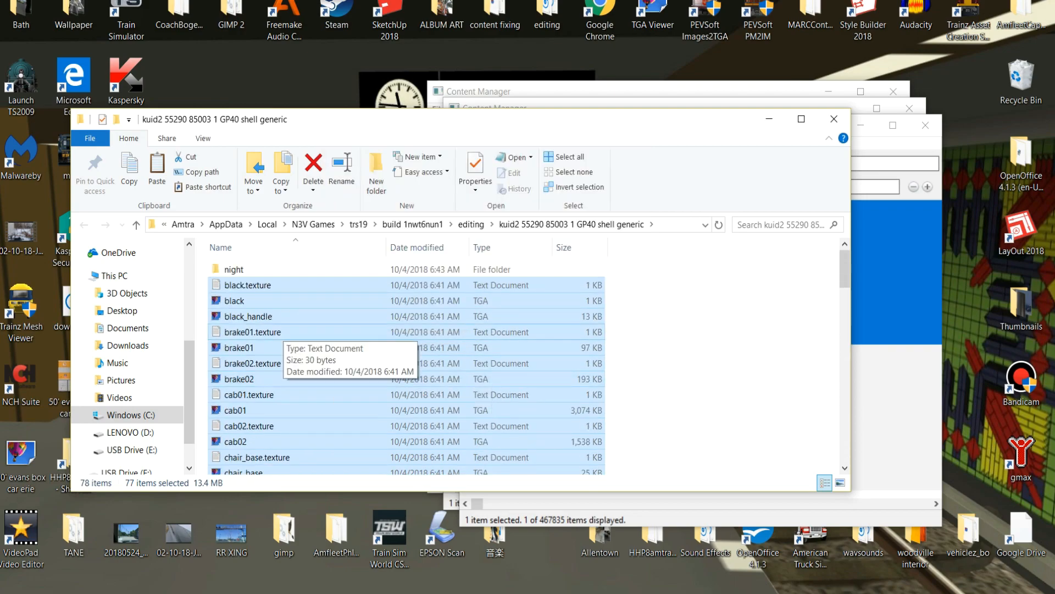
double_click(236, 265)
right_click(255, 295)
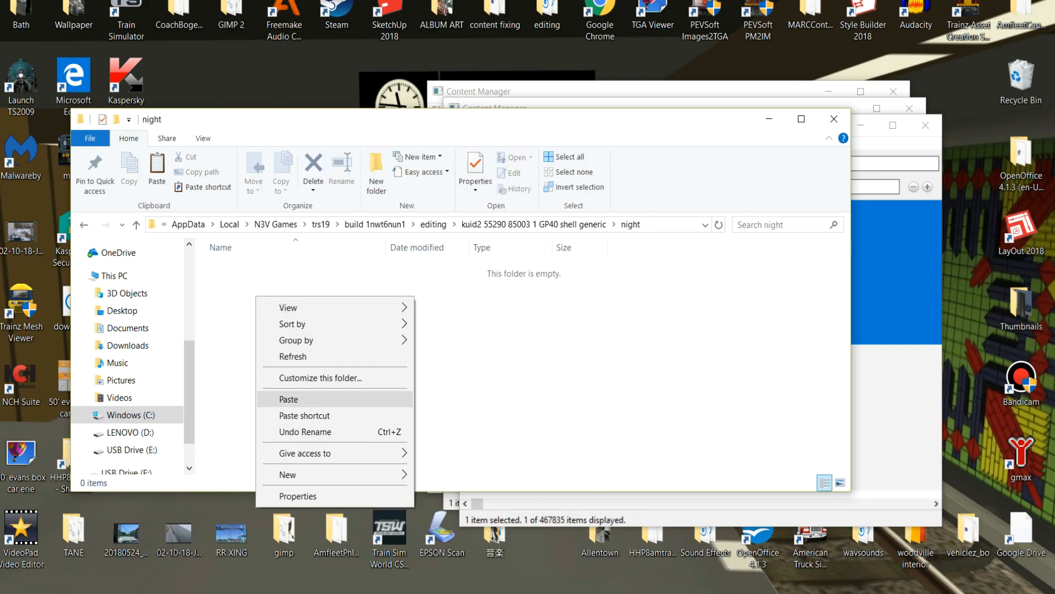
left_click(275, 399)
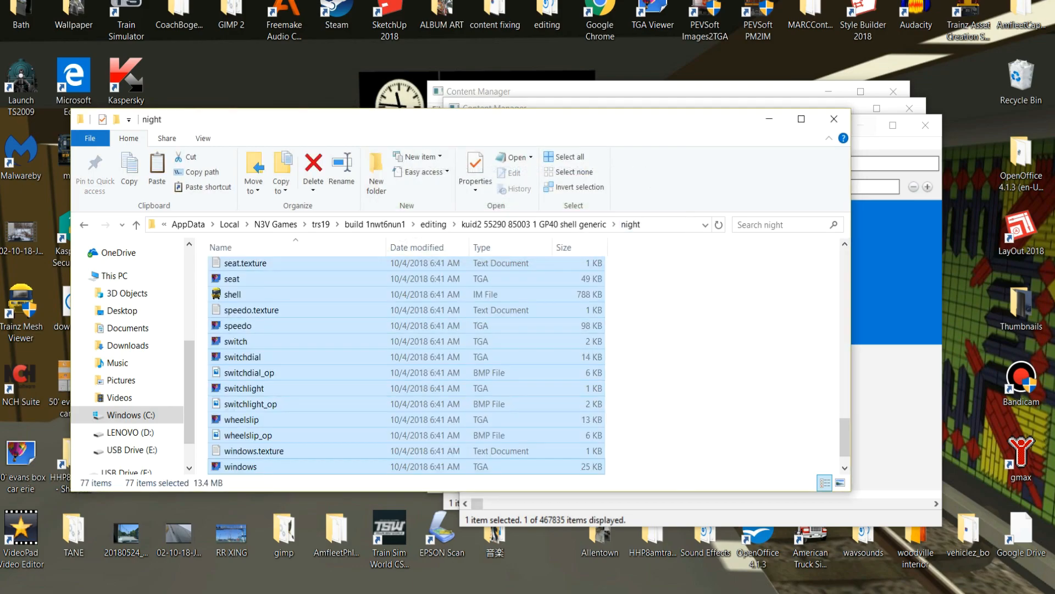
Close the folder, submit the edits to GP40 shell generic and view its errors and warnings.
left_click(834, 119)
right_click(708, 250)
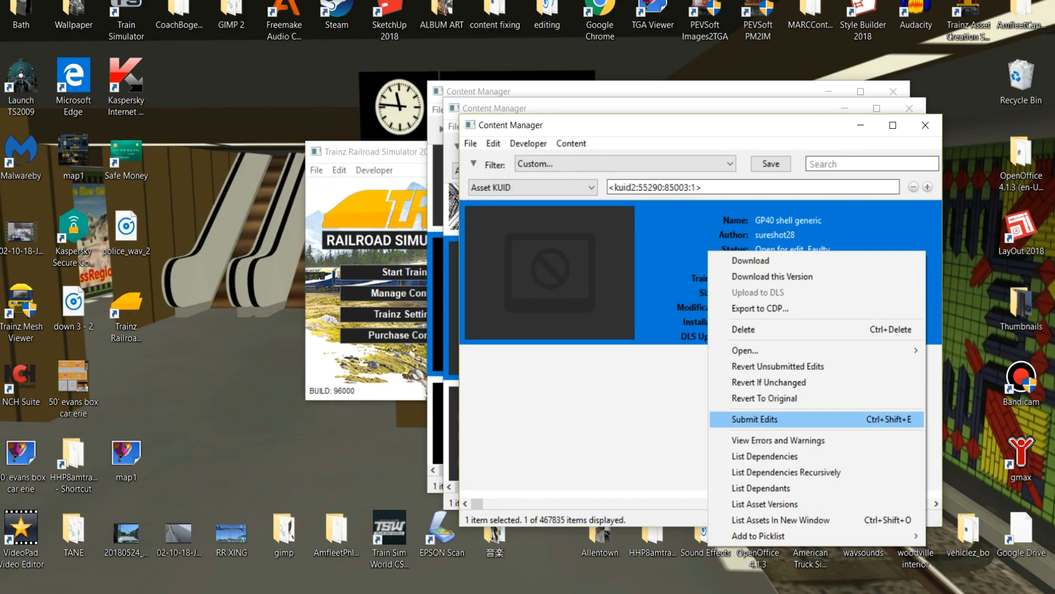
left_click(731, 419)
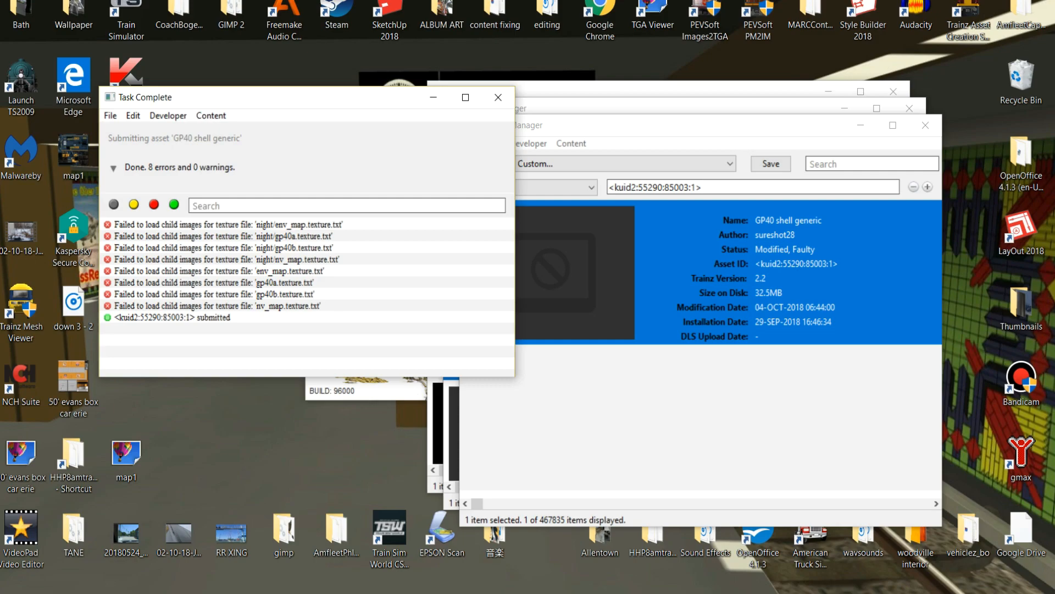
left_click(498, 97)
right_click(678, 242)
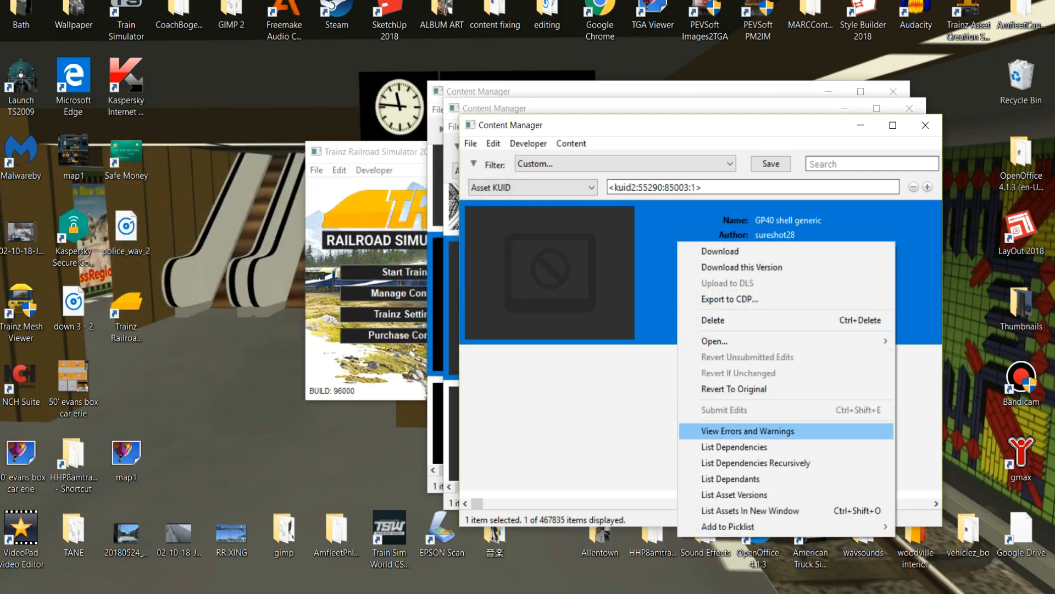
left_click(748, 431)
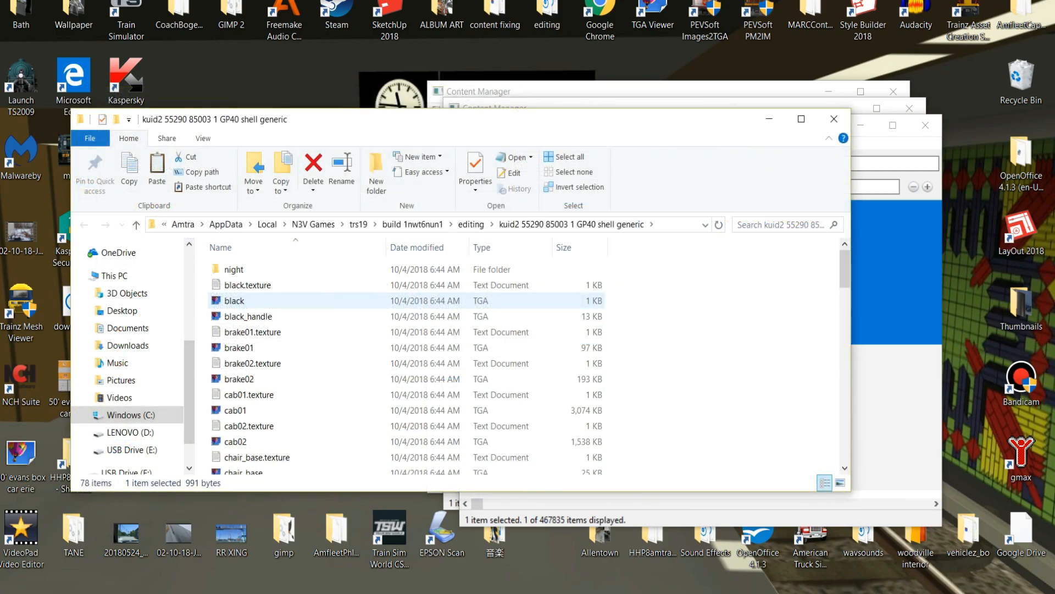
Duplicate the black TGA image in the GP40 shell generic folder and rename the copy gp40a.
left_click(235, 301)
right_click(241, 301)
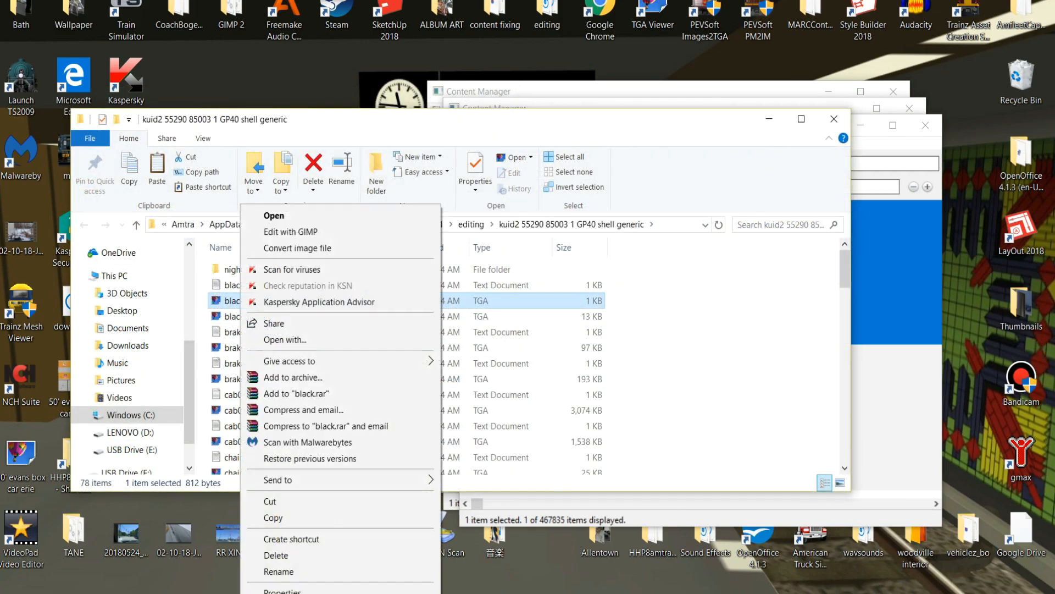
left_click(273, 518)
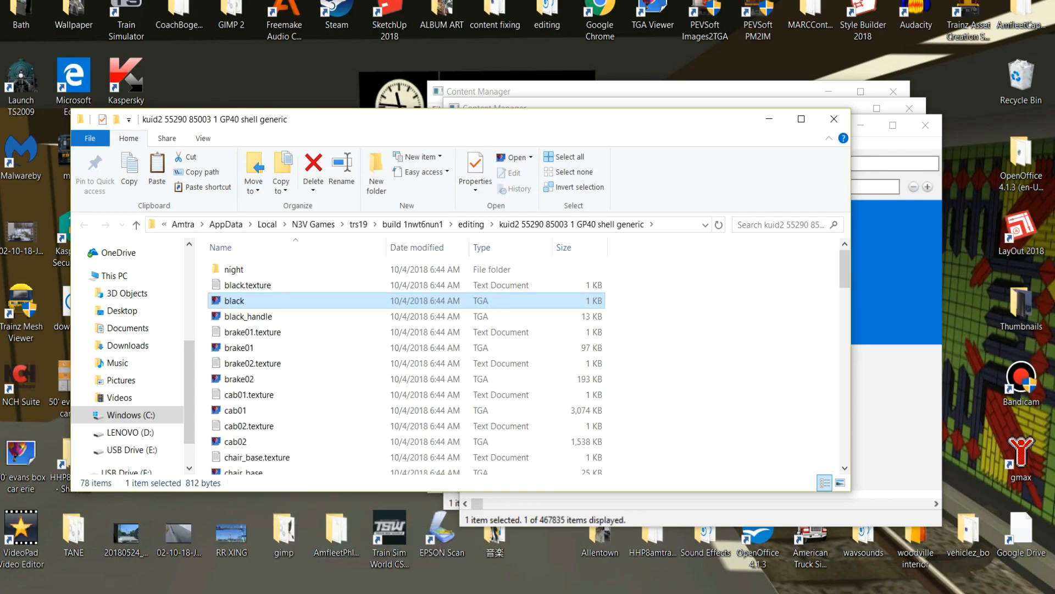
right_click(203, 356)
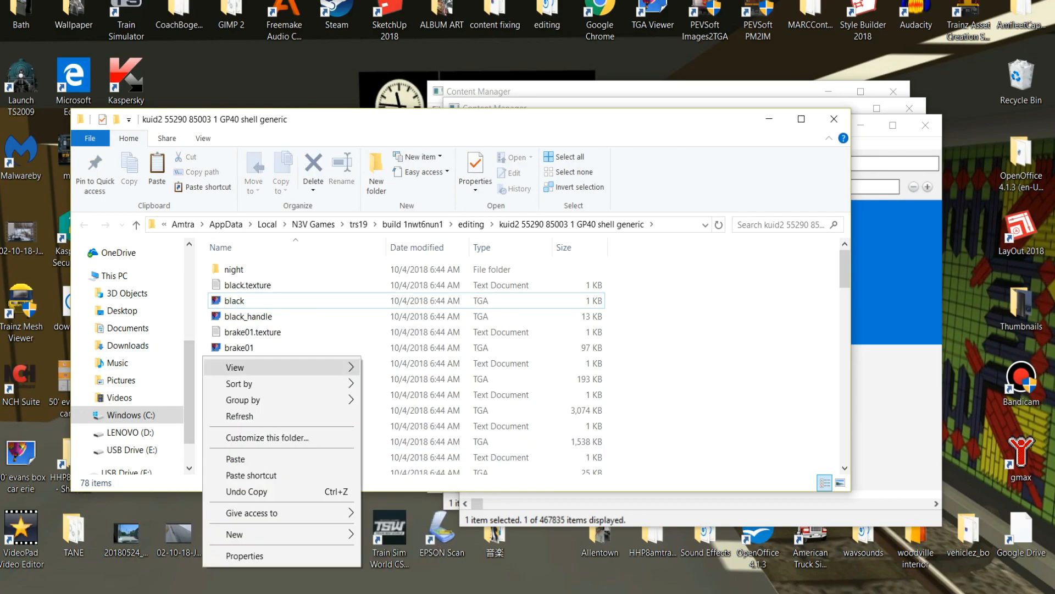
left_click(231, 458)
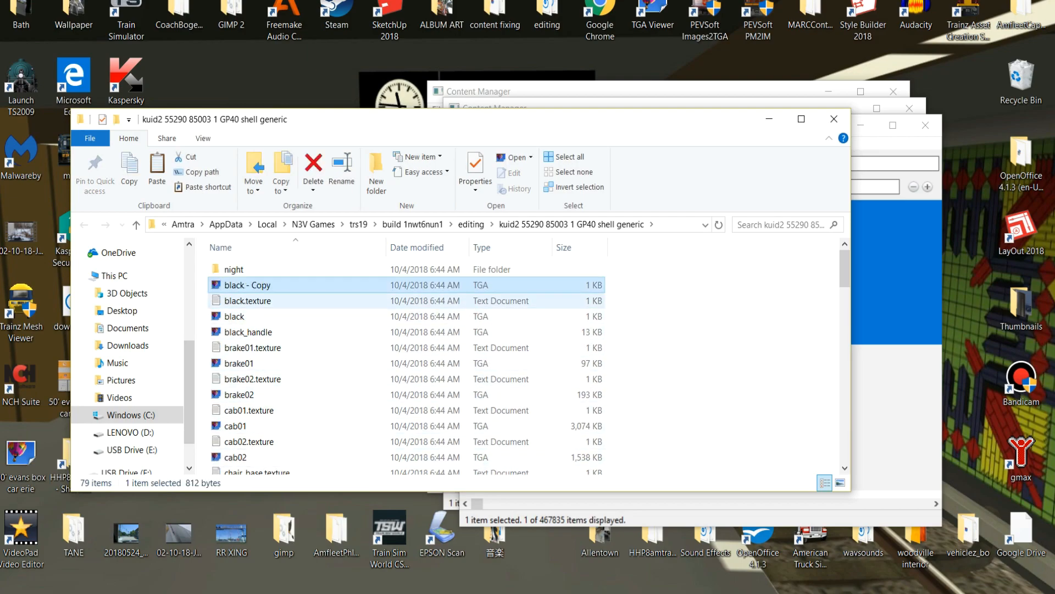
key("F2")
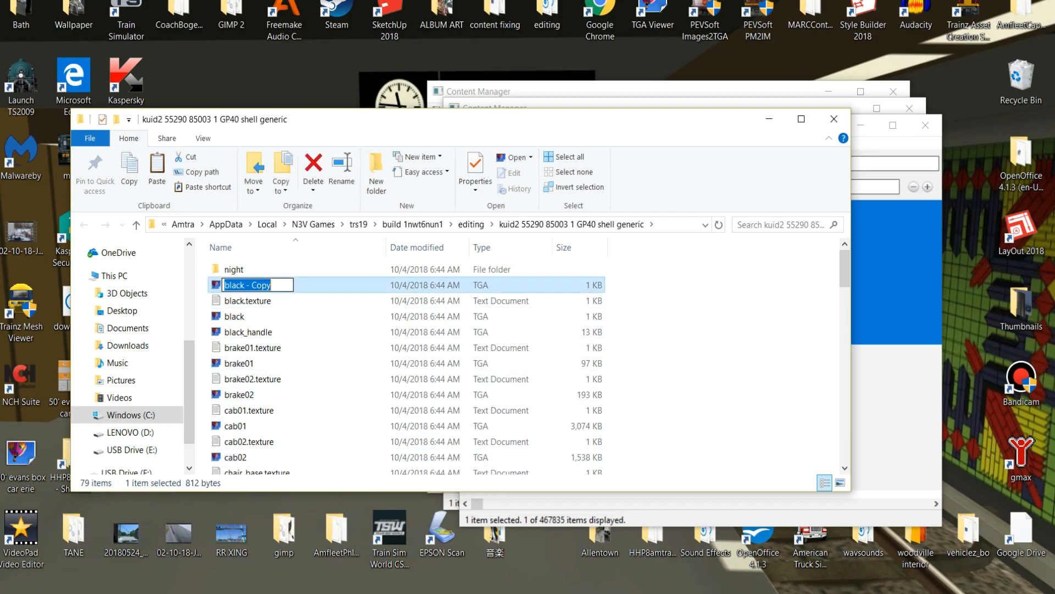
type("gp40a")
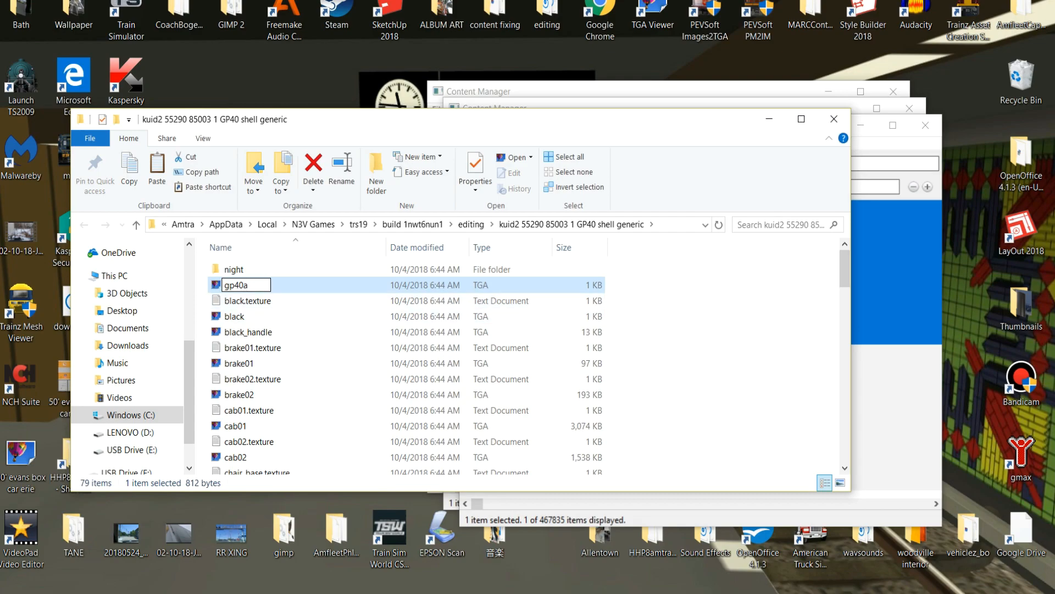
key("Return")
Change the primary image in gp40a.texture to GP40a.tga and close the text file.
scroll(407, 363, "down", 10)
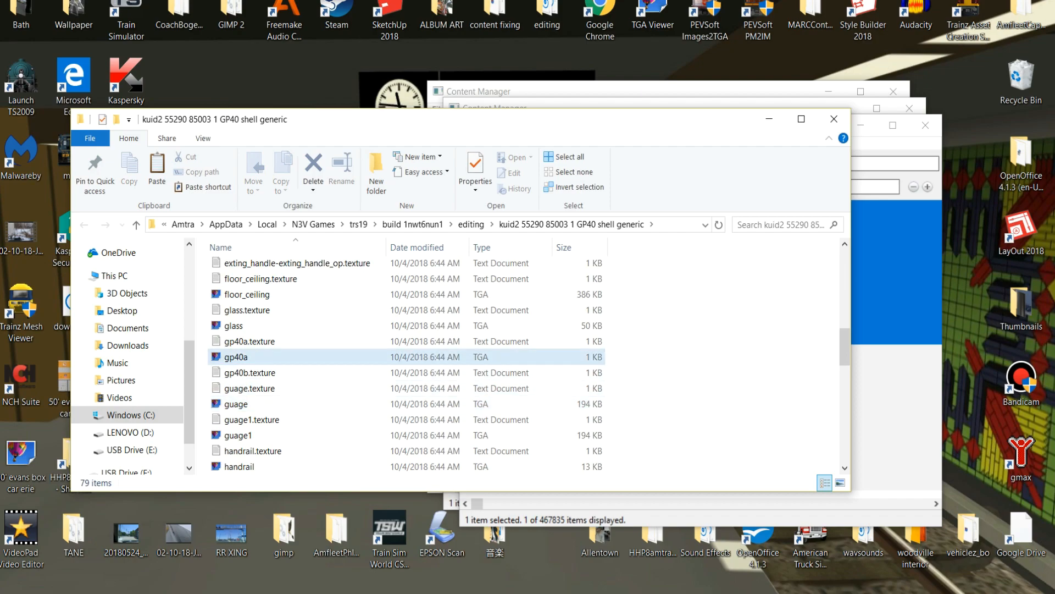
double_click(249, 341)
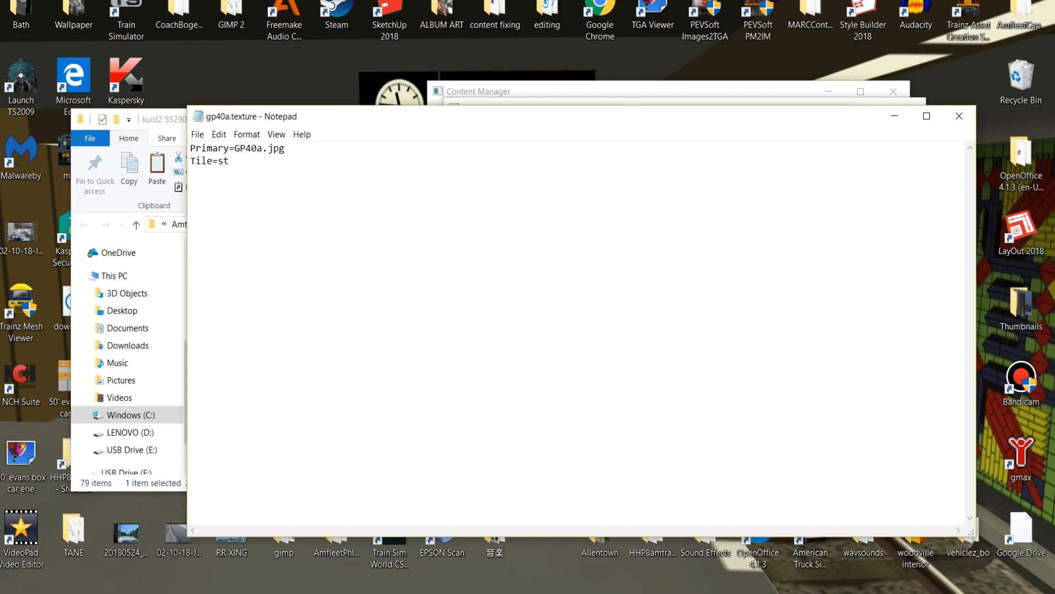
key("BackSpace")
key("BackSpace")
key("BackSpace")
left_click(959, 116)
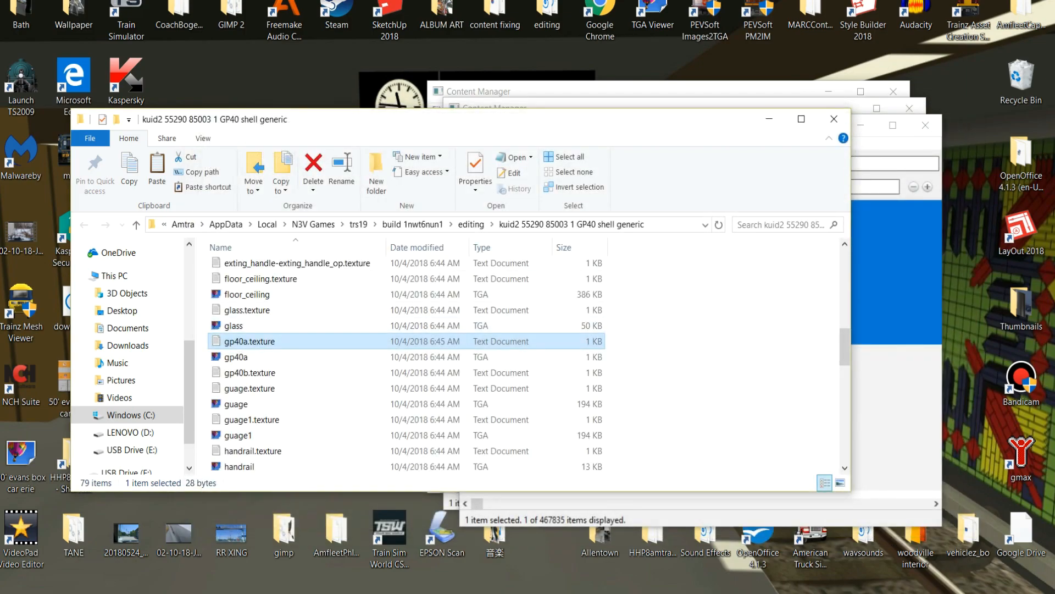
Submit the gp40a edits to GP40 shell generic and review the asset's remaining errors and warnings.
scroll(385, 373, "up", 4)
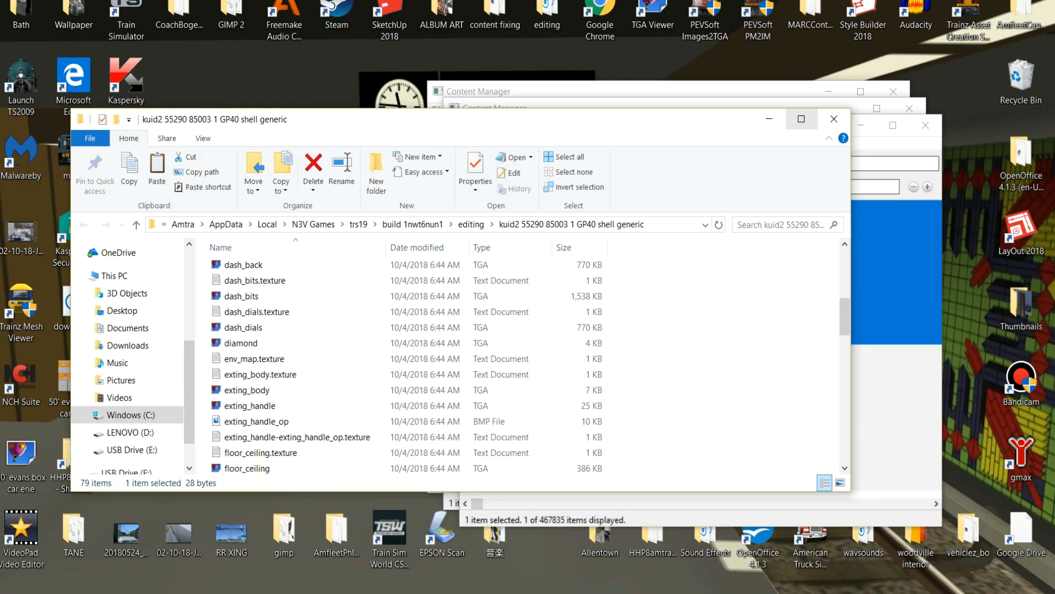
left_click(834, 119)
right_click(741, 233)
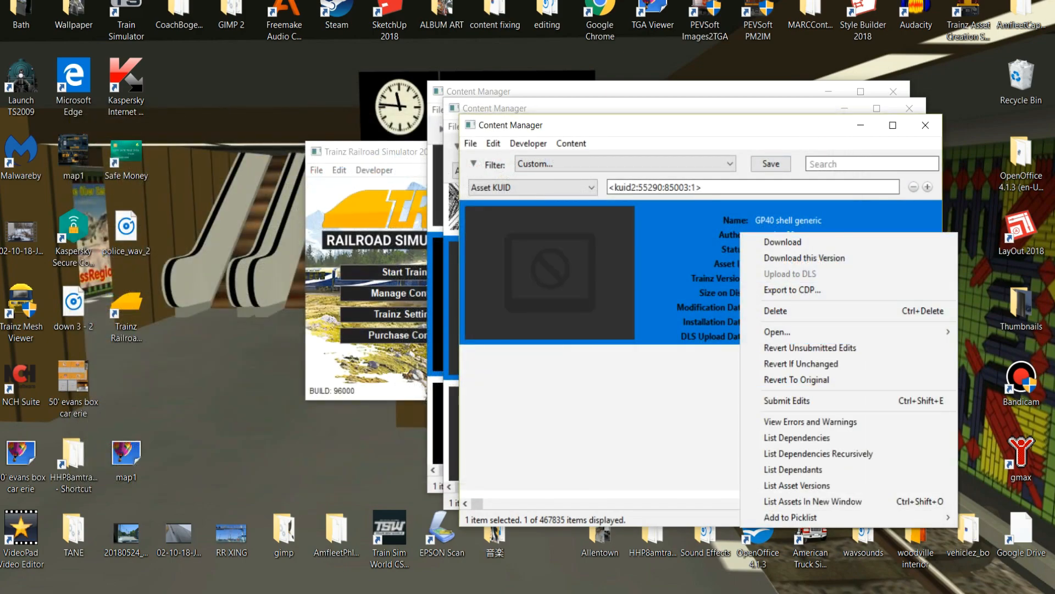
left_click(787, 400)
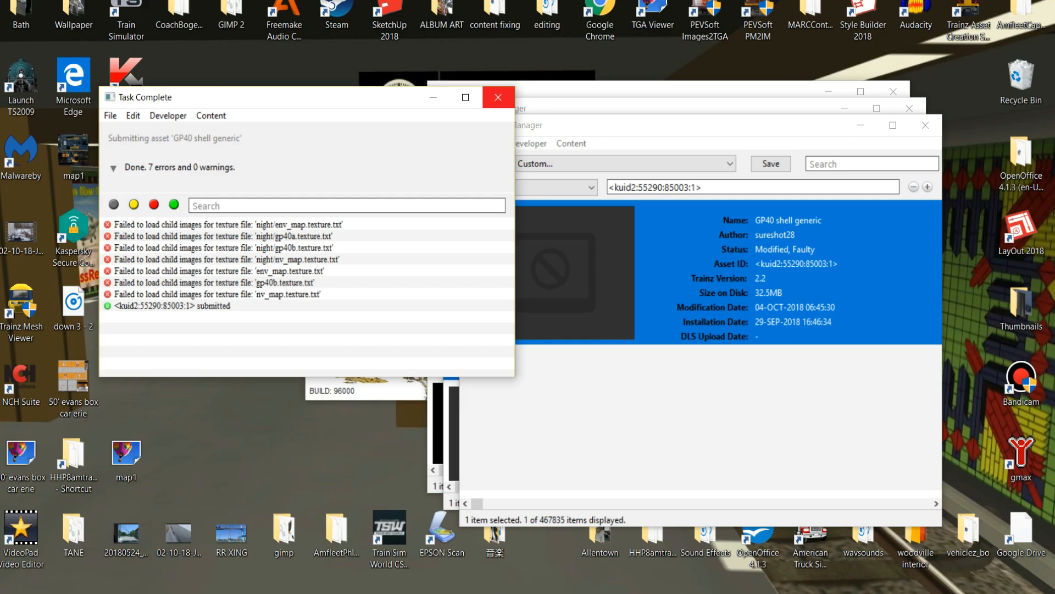
left_click(498, 98)
right_click(738, 281)
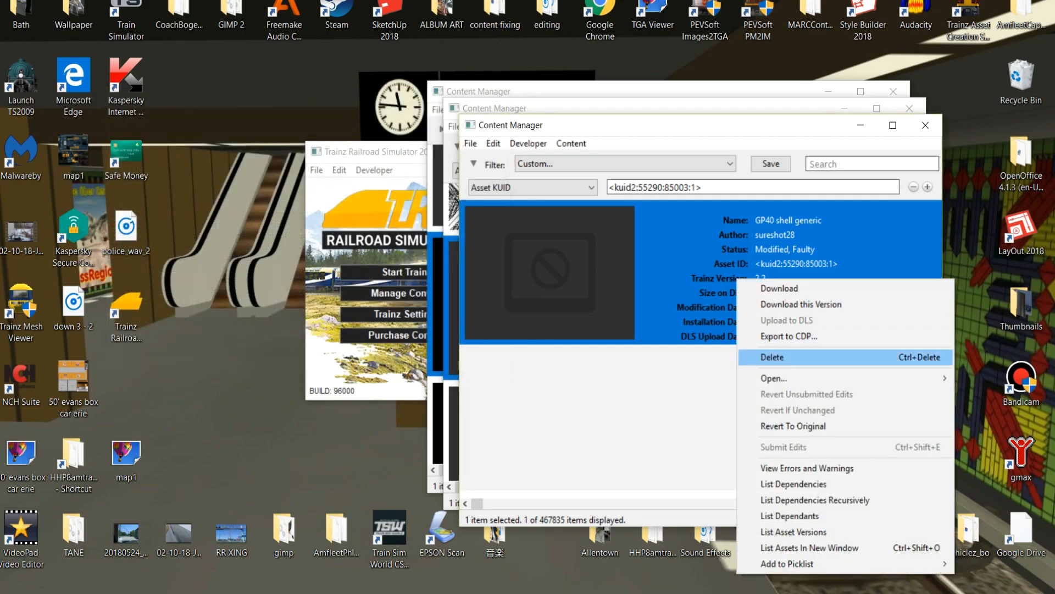
left_click(806, 468)
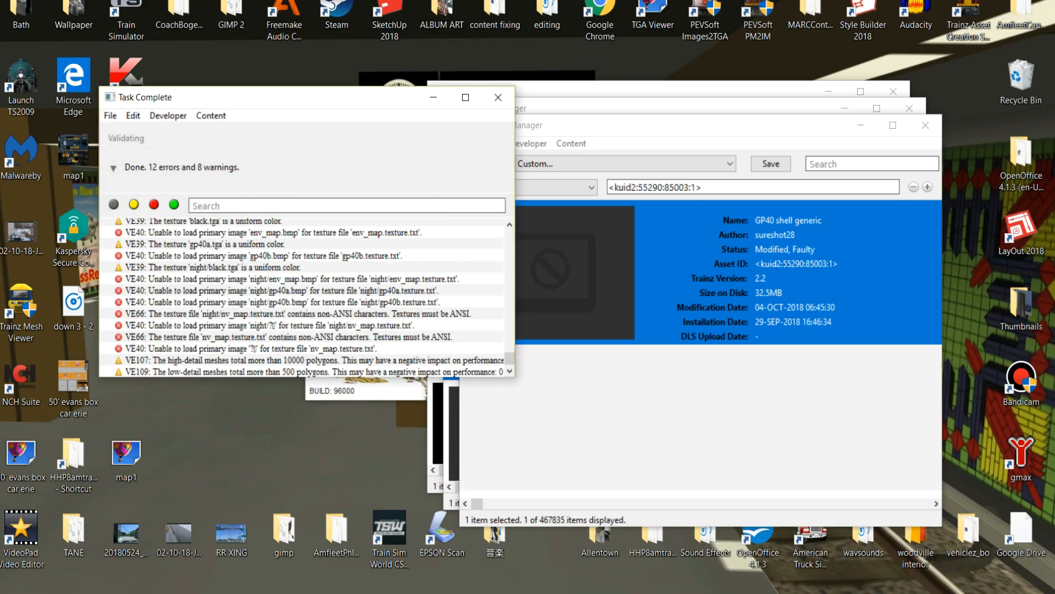
scroll(307, 297, "up", 2)
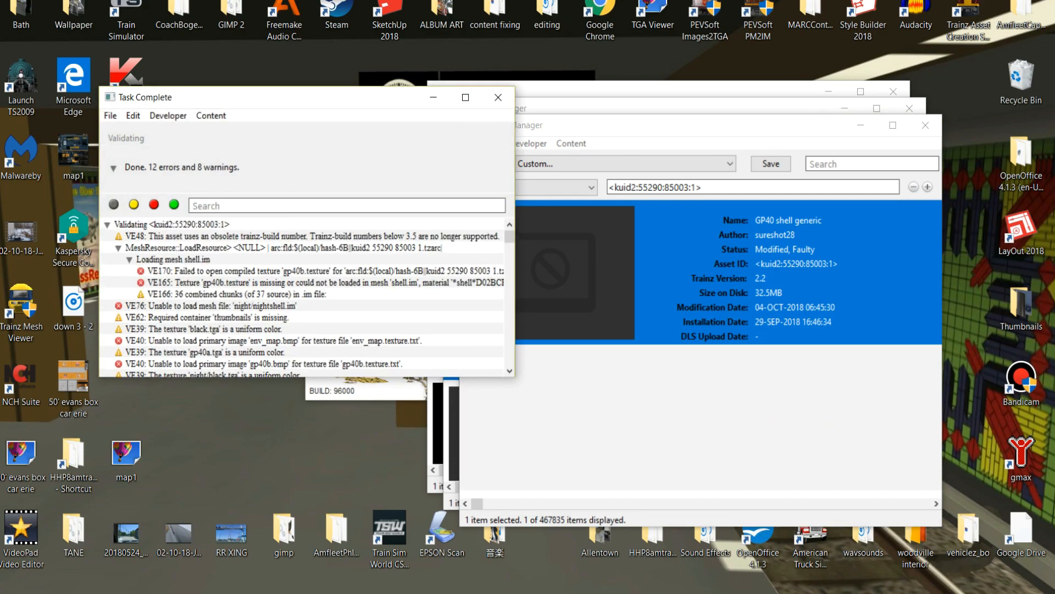
left_click(498, 97)
Reopen the GP40 shell generic files for editing and duplicate the black TGA image under the name gp40b.
right_click(708, 297)
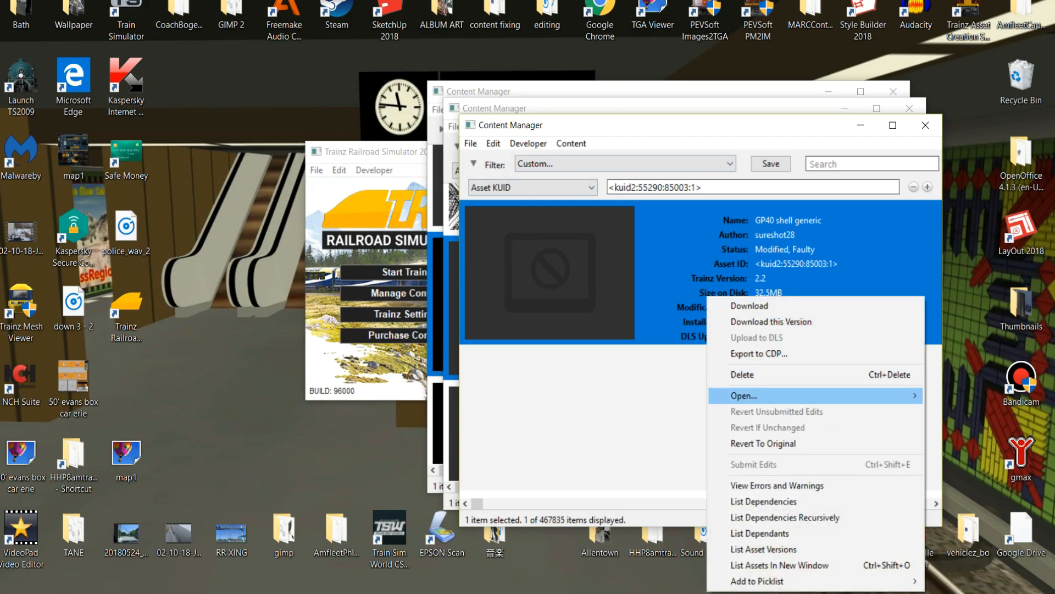
mouse_move(744, 396)
left_click(616, 411)
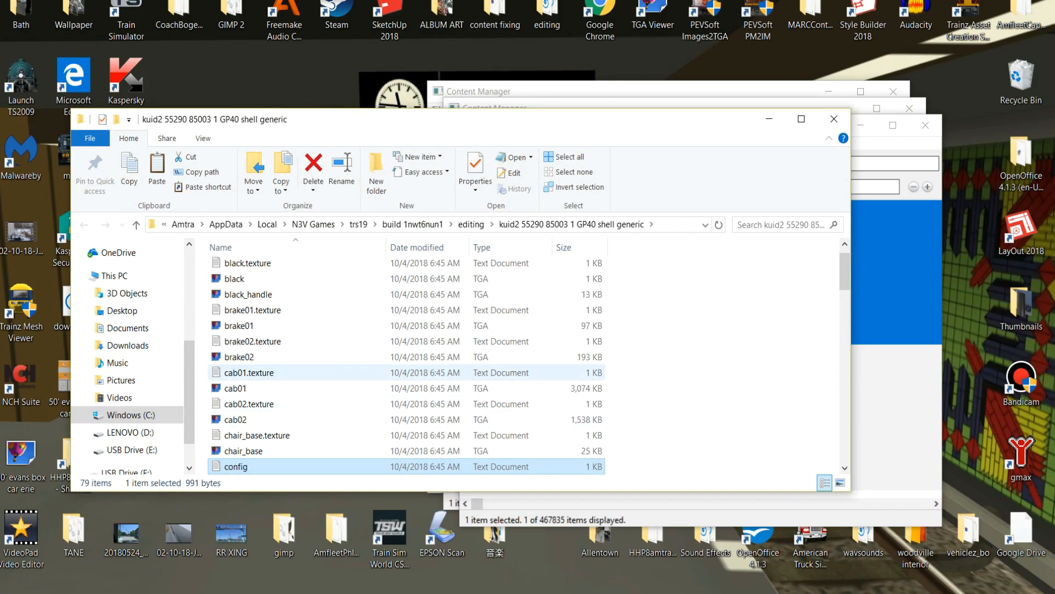
right_click(237, 278)
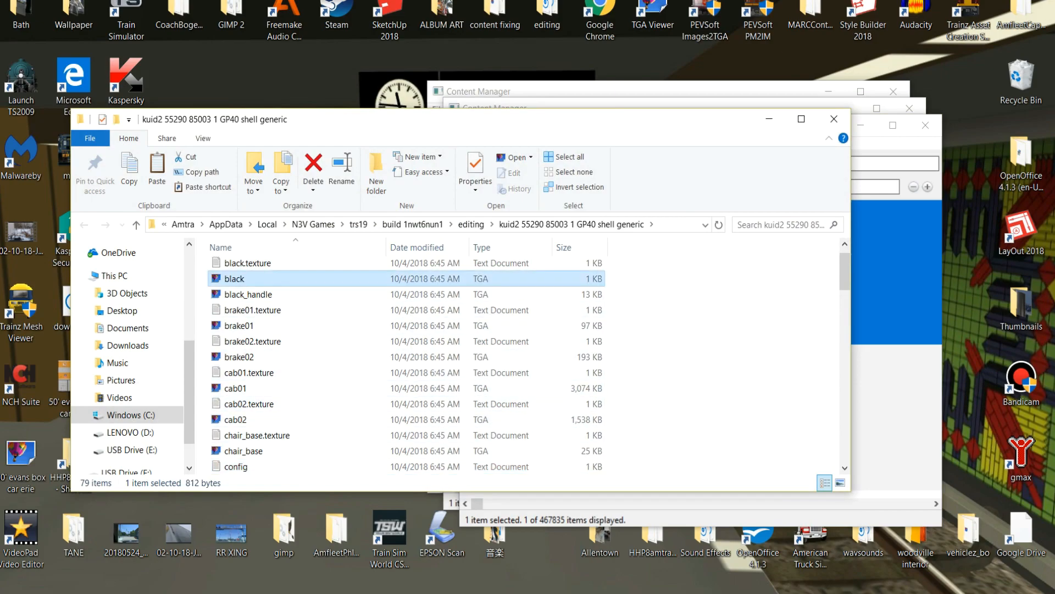
left_click(270, 517)
right_click(683, 339)
left_click(715, 441)
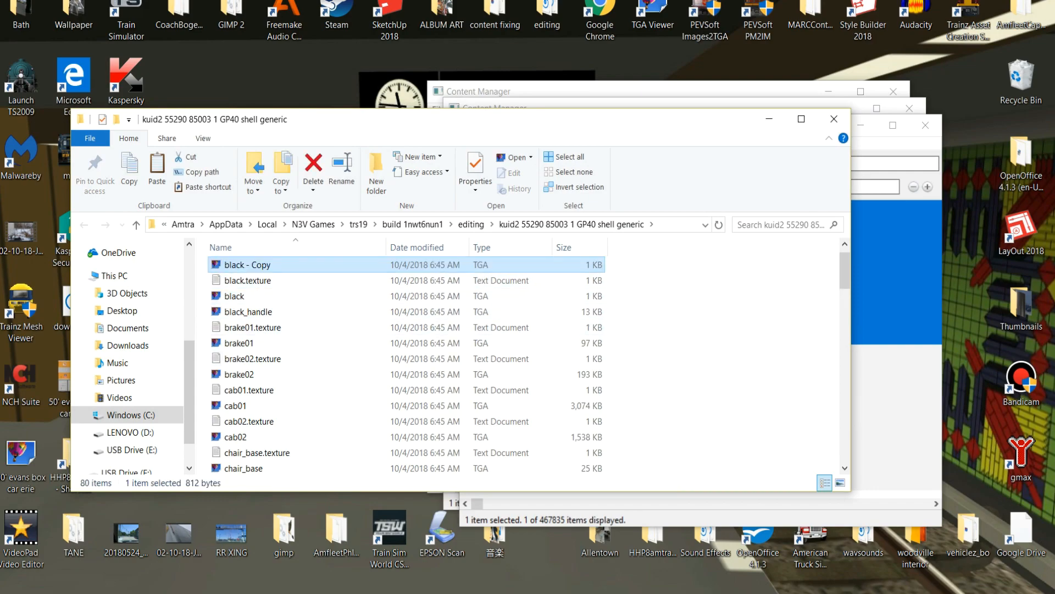
key("F2")
type("gp4")
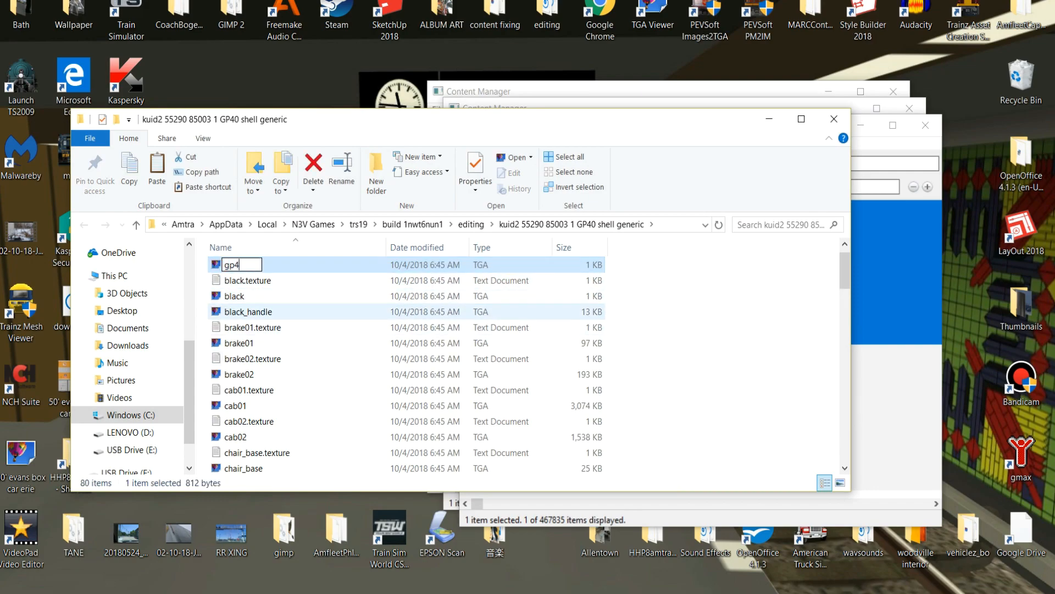
type("0b")
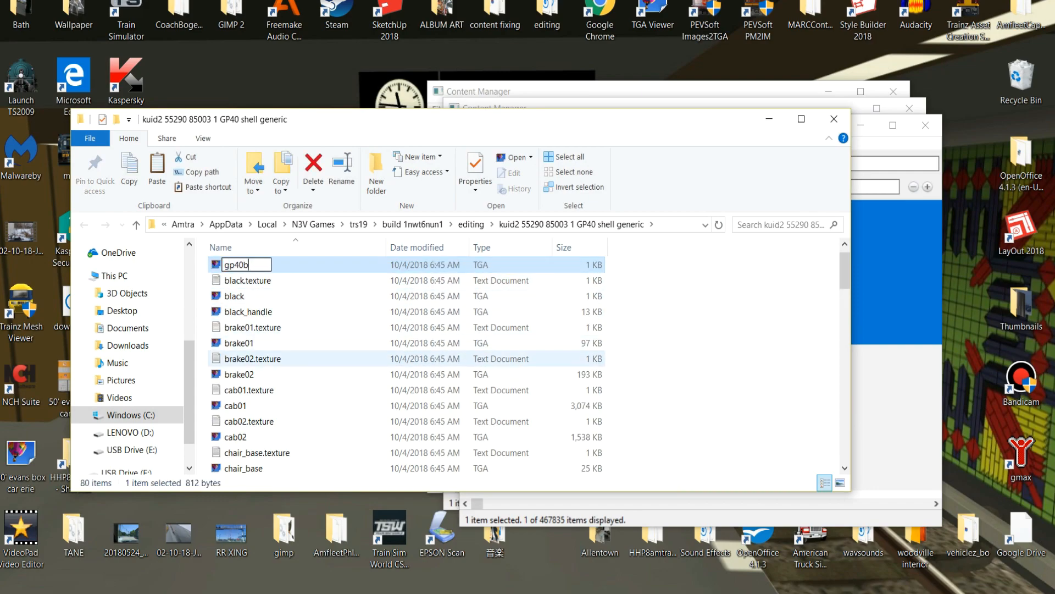
key("Return")
Change the primary image in gp40b.texture to GP40b.tga and close the text file.
scroll(275, 392, "down", 4)
scroll(274, 390, "down", 8)
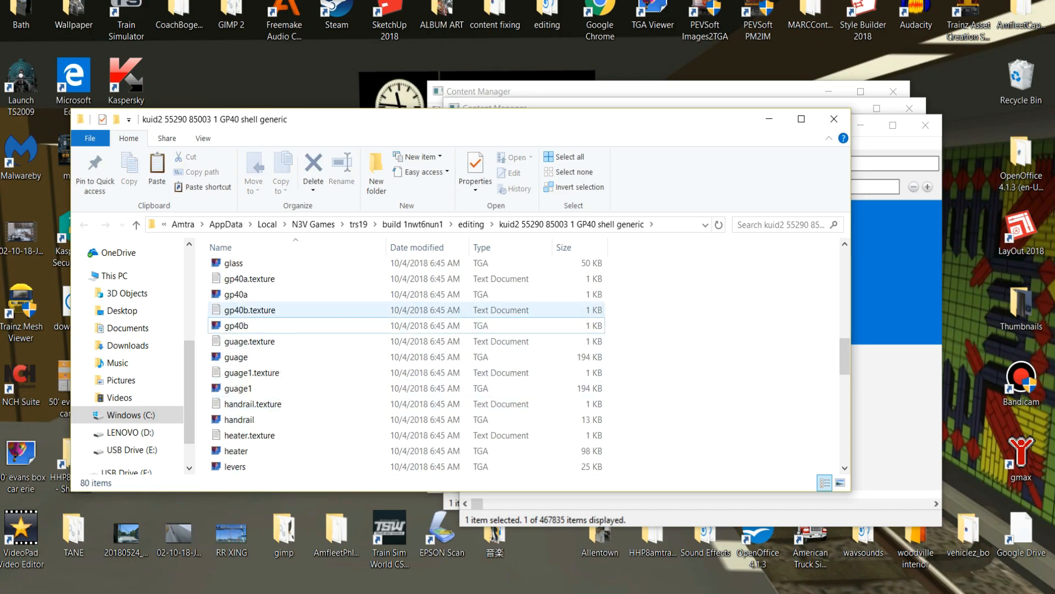
double_click(250, 310)
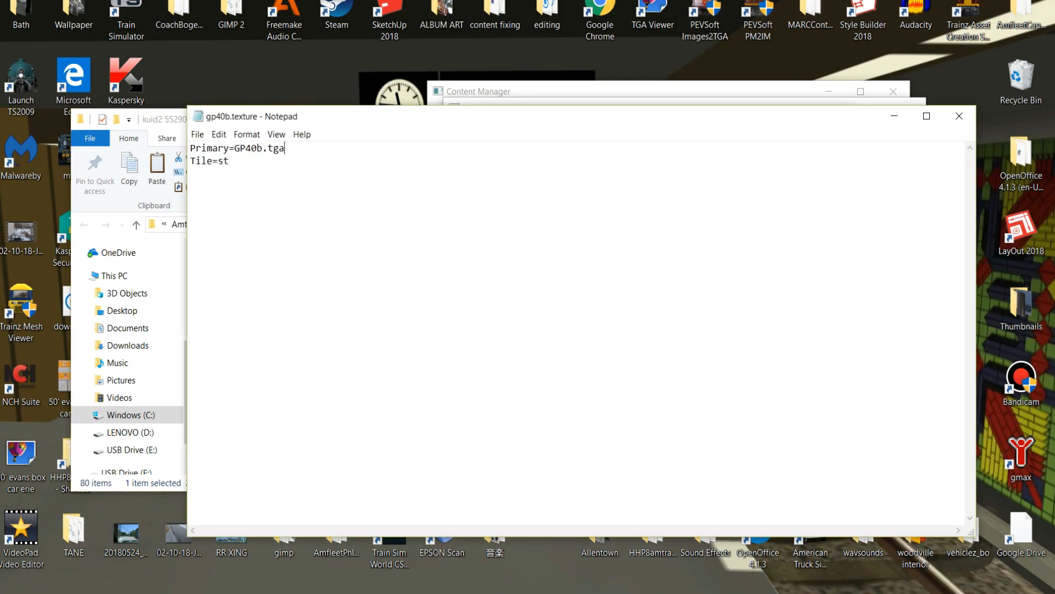
left_click(959, 116)
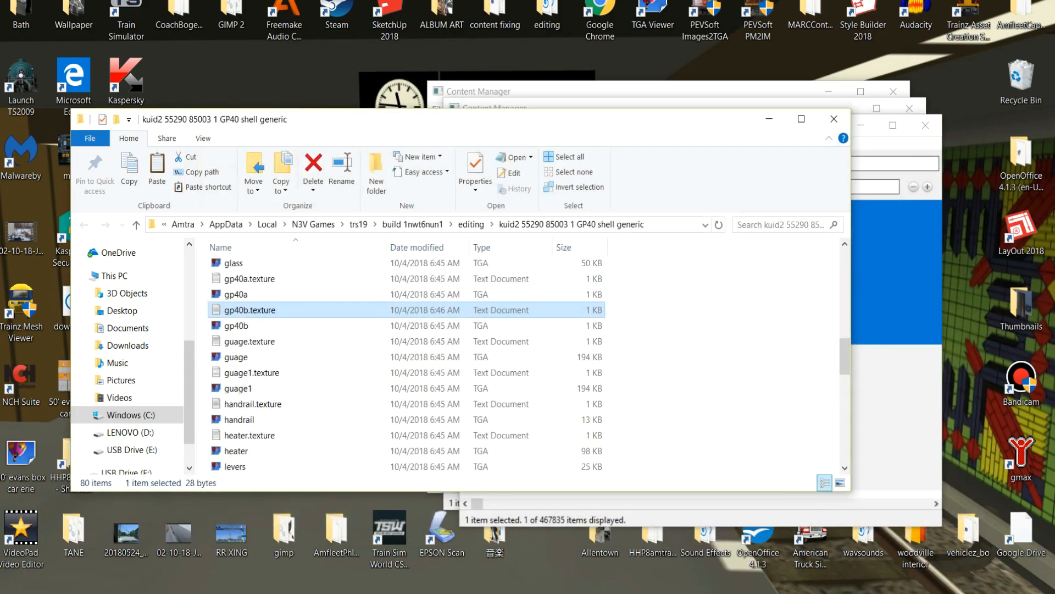
Close the editing folder and submit the gp40b edits to GP40 shell generic.
left_click(834, 119)
right_click(743, 240)
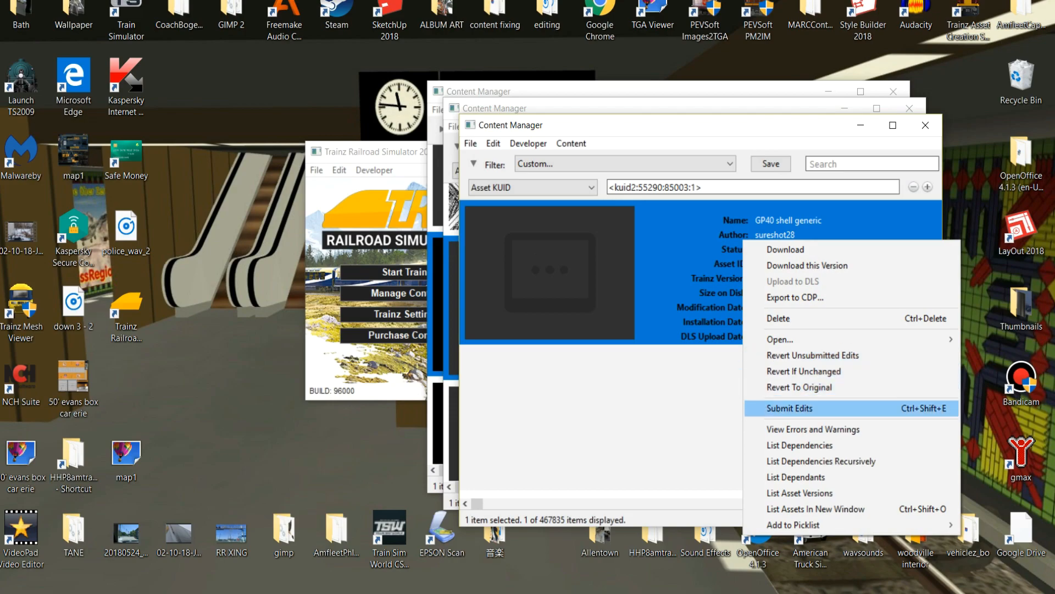
left_click(797, 408)
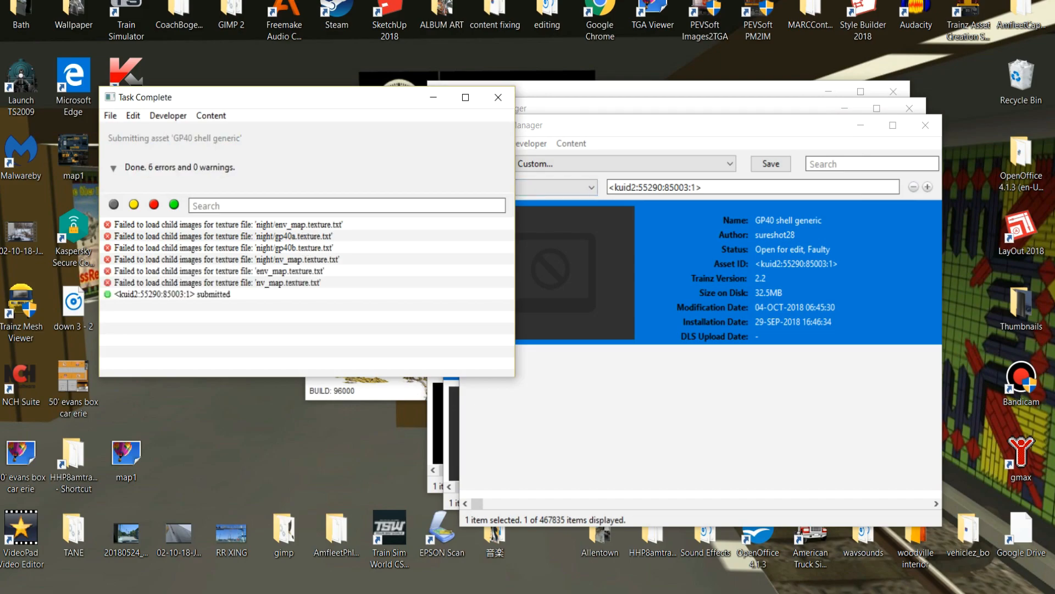
Dismiss the submission report and review the GP40 shell generic errors and warnings, highlighting the night/nightshell.im mesh error.
left_click(498, 97)
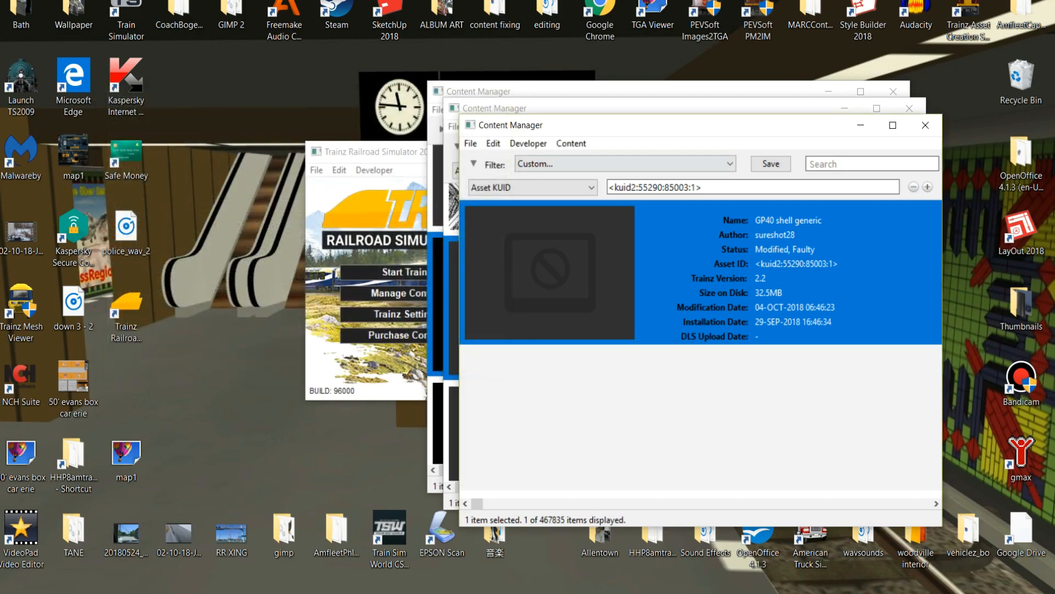
right_click(751, 254)
left_click(819, 443)
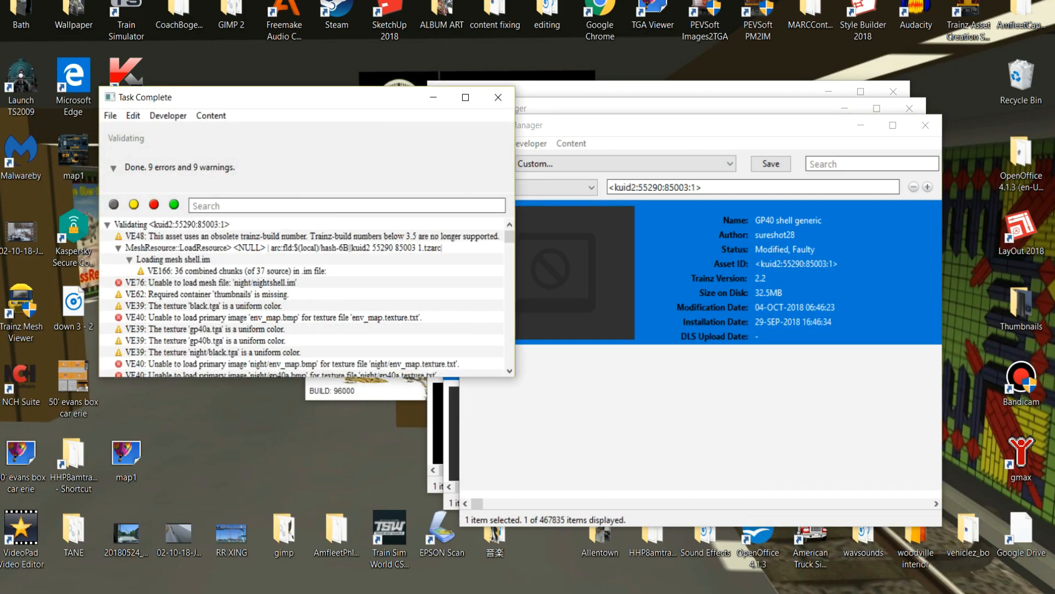
left_click(211, 283)
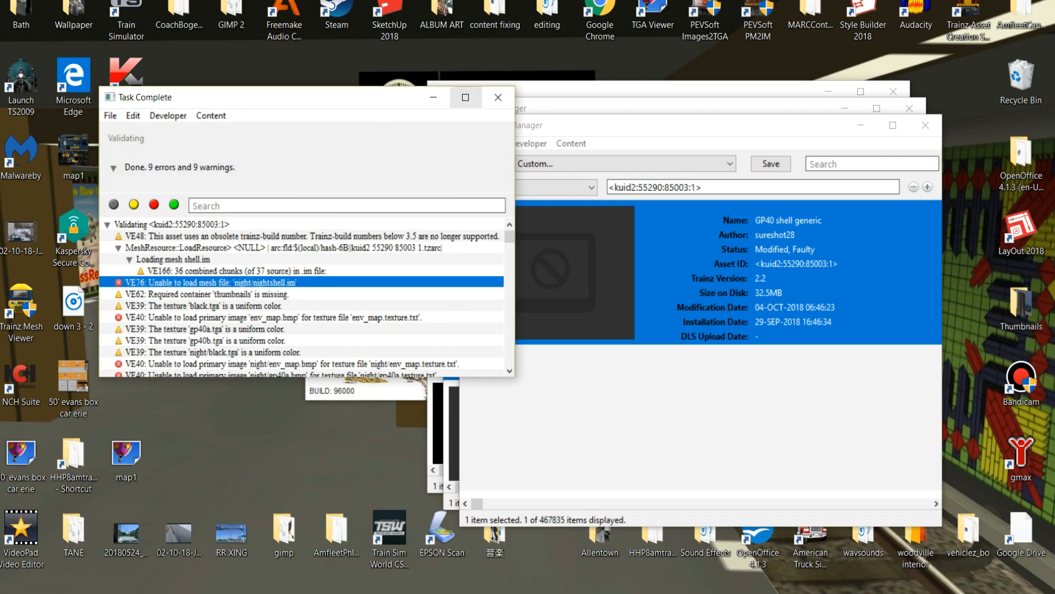
left_click(498, 97)
Reopen the GP40 shell generic files for editing in Explorer and go into the night folder.
right_click(764, 277)
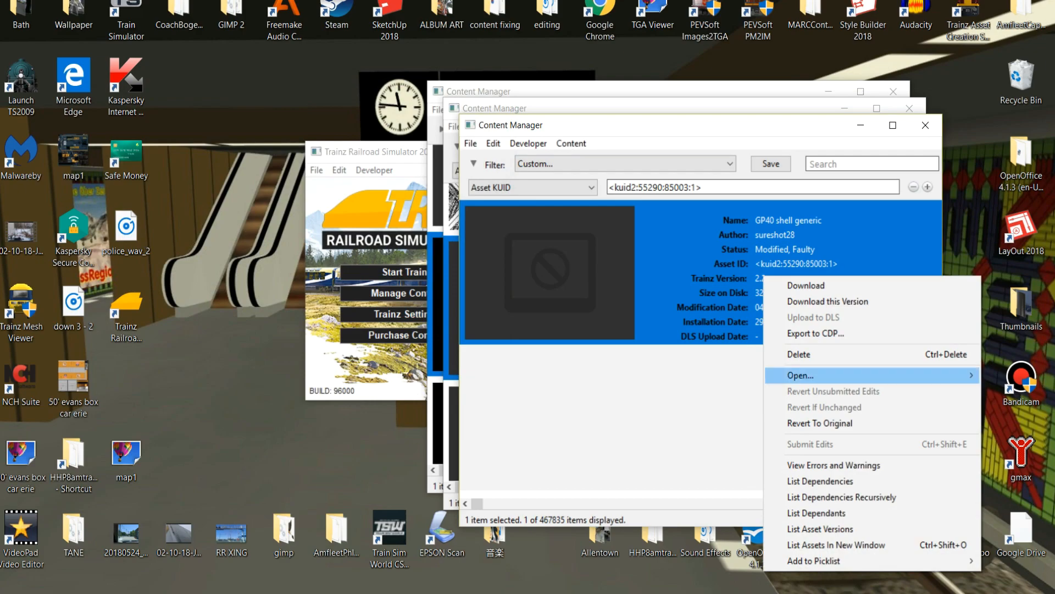
mouse_move(802, 375)
left_click(616, 391)
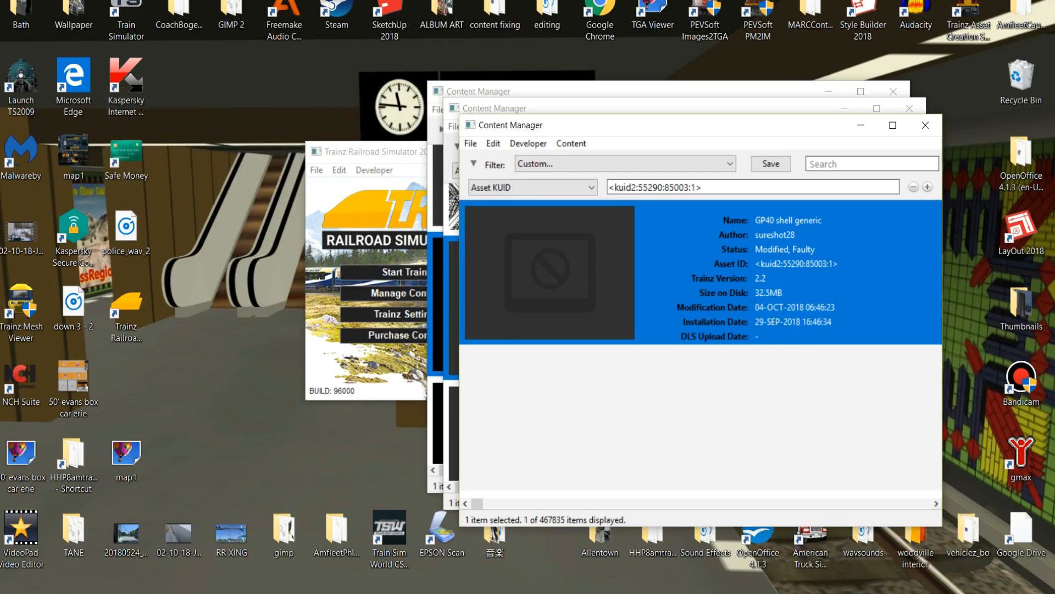
scroll(253, 340, "down", 5)
scroll(258, 363, "down", 12)
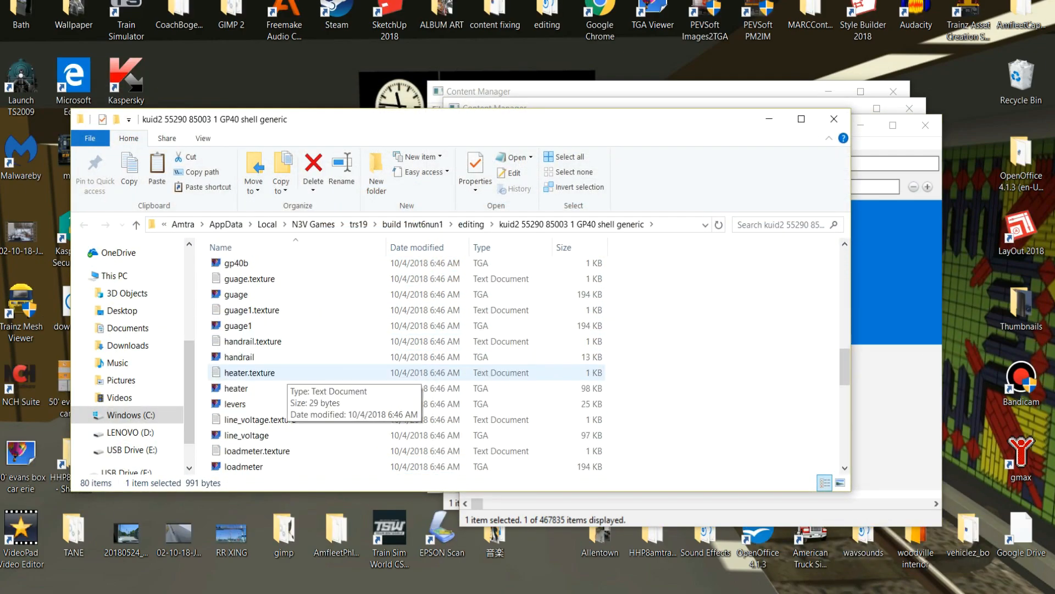
scroll(242, 392, "down", 1)
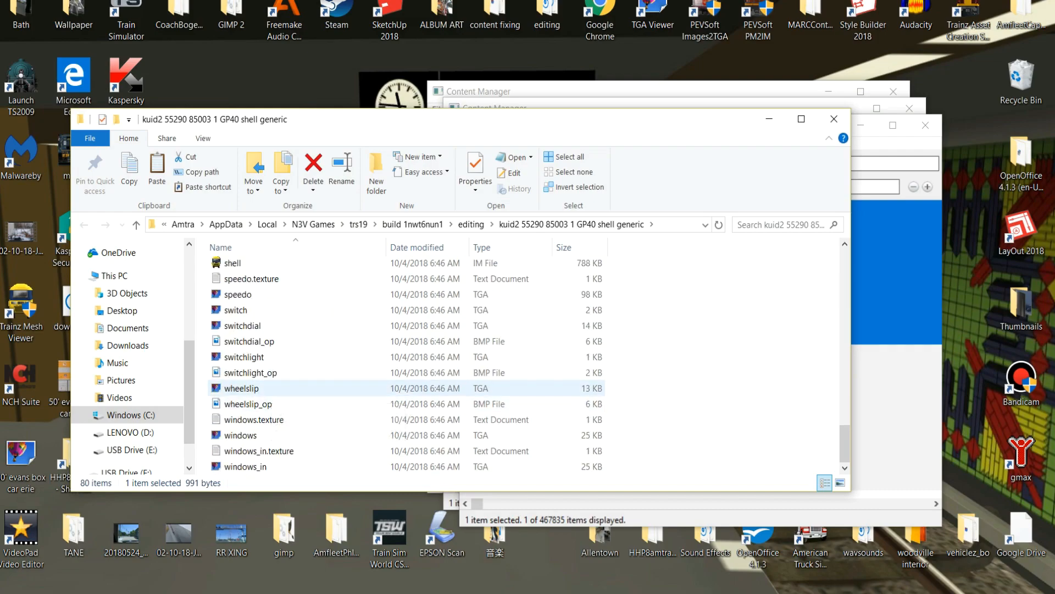
scroll(242, 391, "up", 14)
scroll(257, 390, "up", 2)
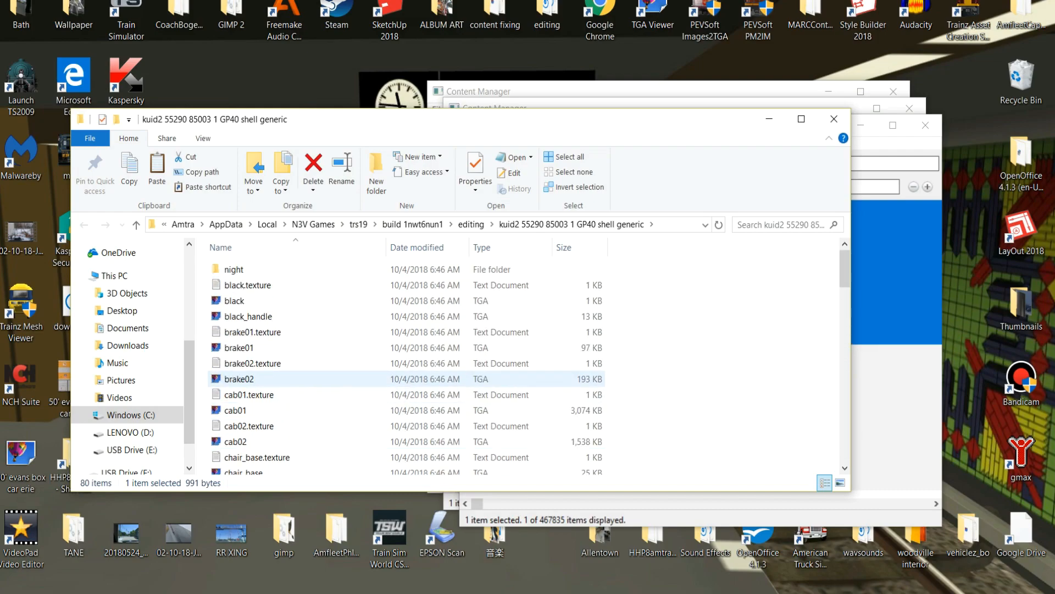
double_click(237, 266)
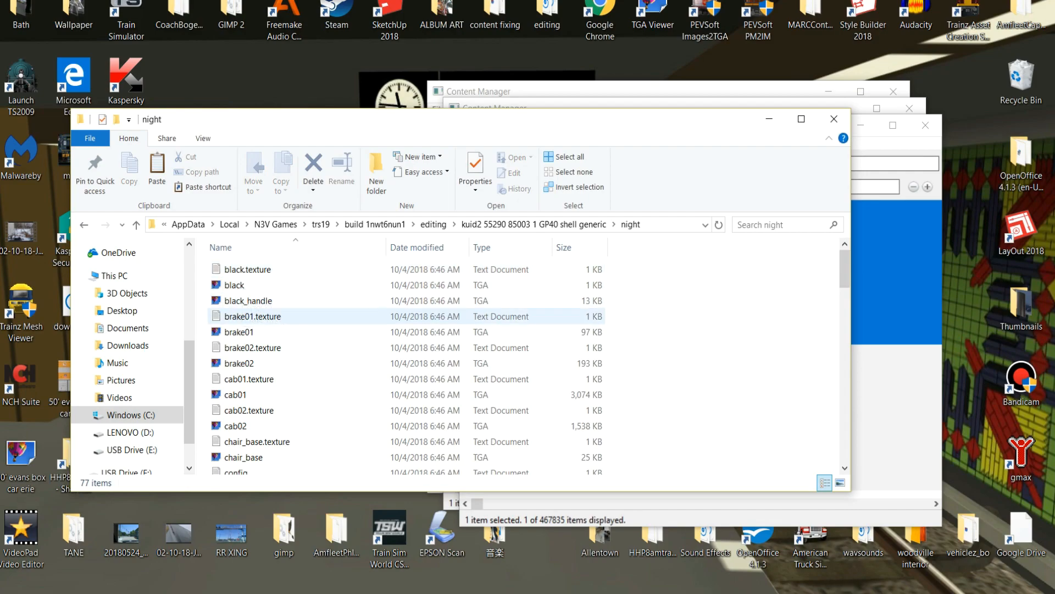
Rename the shell IM file in the night folder as nightshell.
scroll(242, 301, "down", 20)
scroll(241, 388, "up", 4)
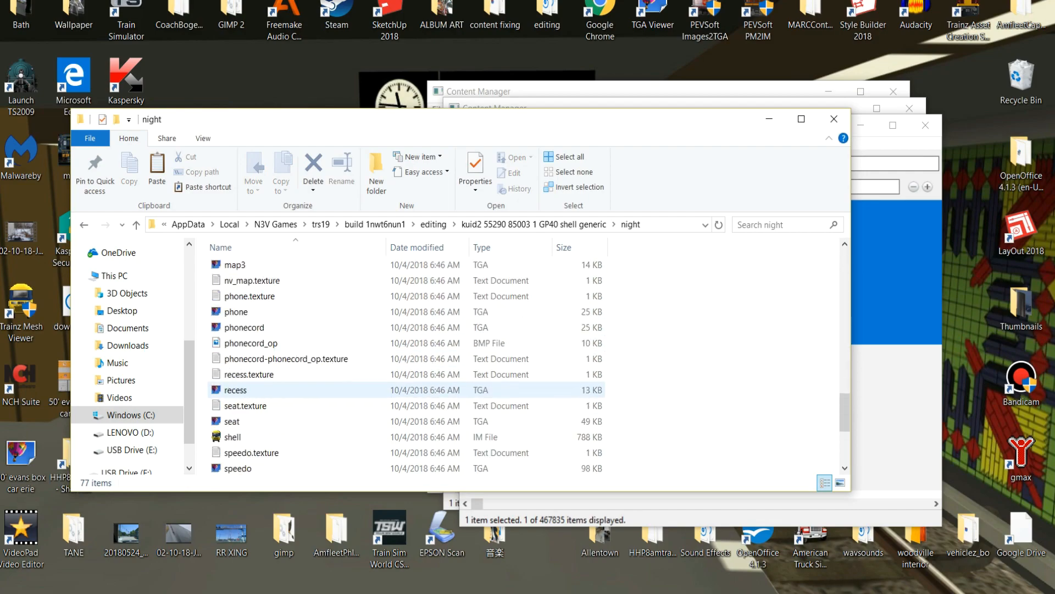
left_click(233, 437)
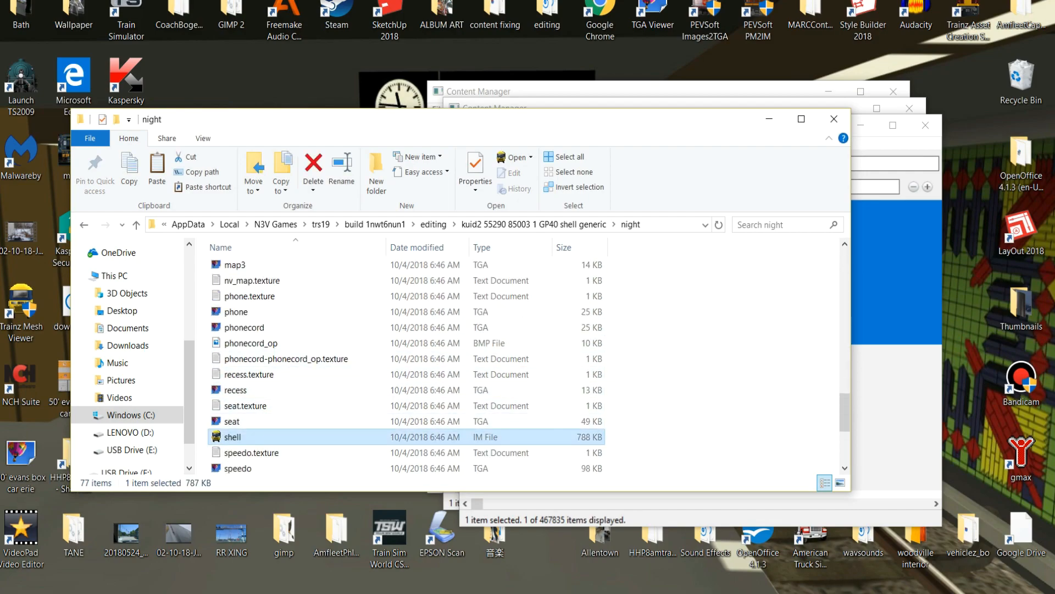
key("F2")
key("Left")
type("night")
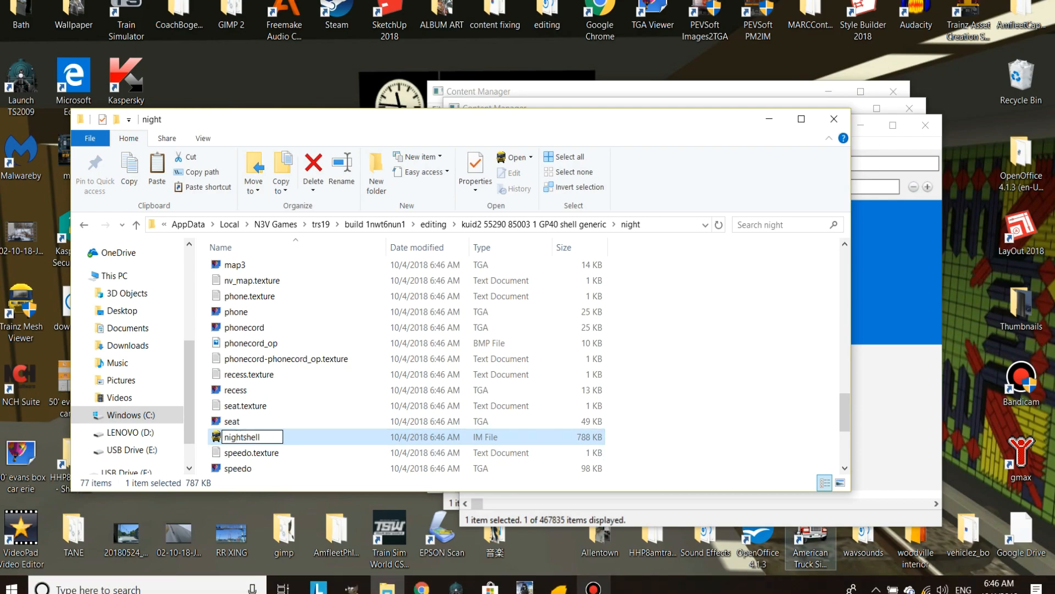
key("Return")
scroll(384, 327, "up", 2)
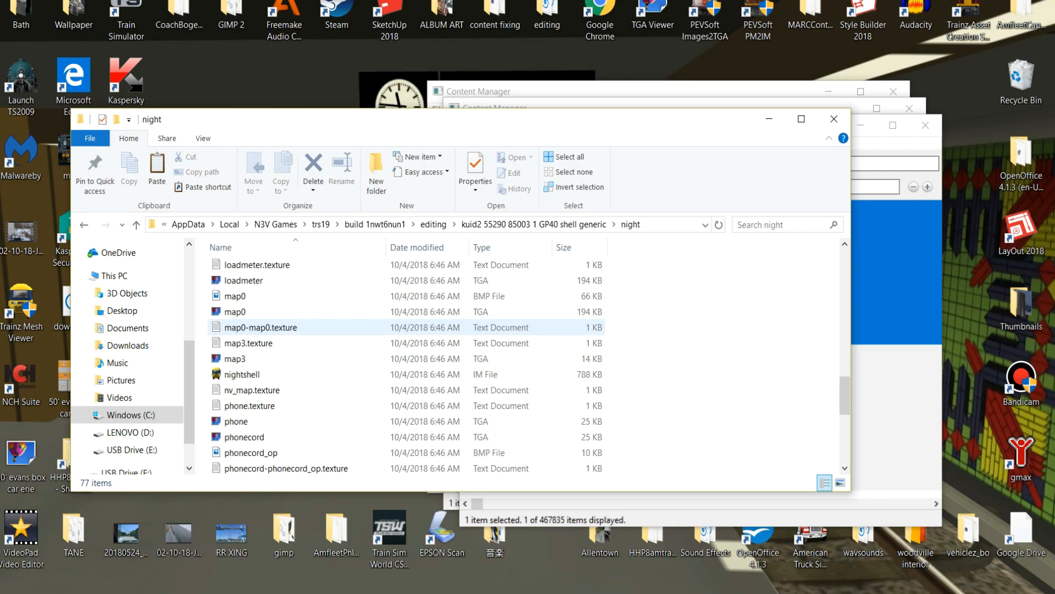
Close the editing folder, submit the nightshell edits to GP40 shell generic, and review the asset's errors and warnings.
left_click(834, 119)
right_click(777, 257)
left_click(821, 424)
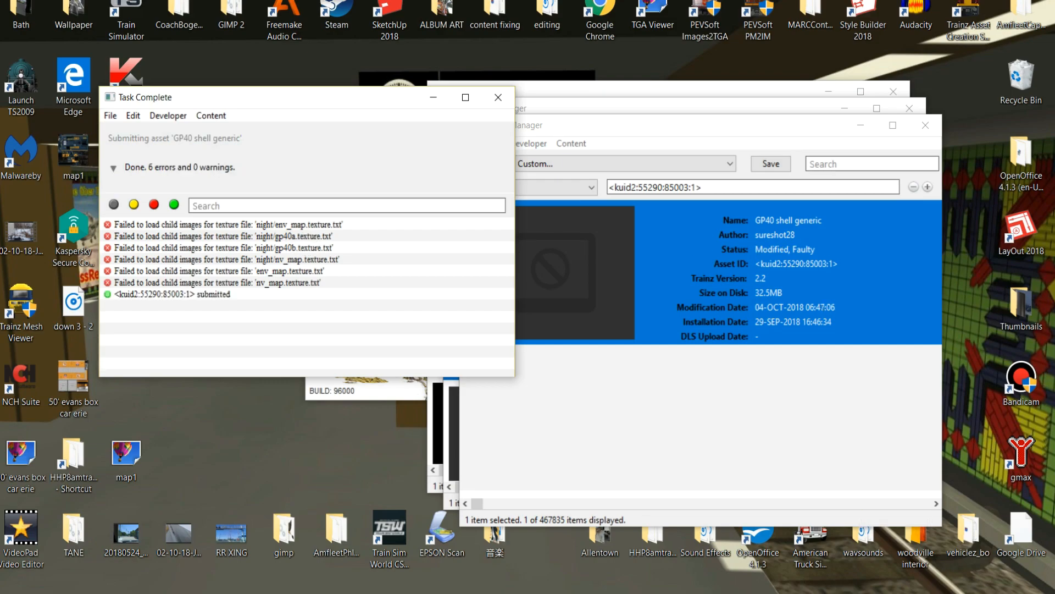
left_click(498, 98)
right_click(690, 279)
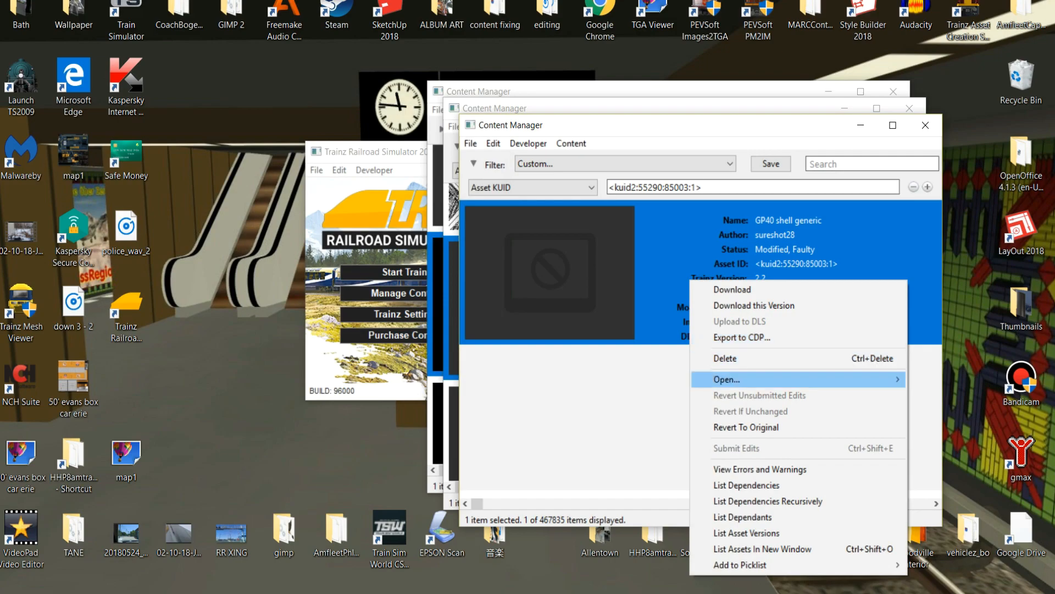
left_click(760, 469)
scroll(302, 298, "up", 5)
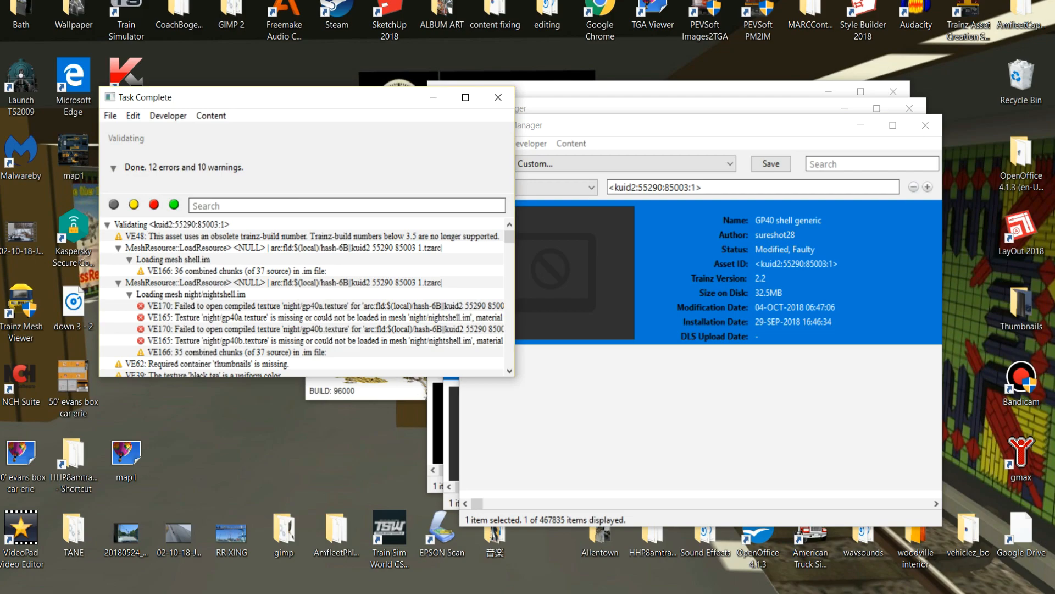
Reopen the GP40 shell generic files for editing and check the night folder for the gp40a and gp40b images.
mouse_move(759, 342)
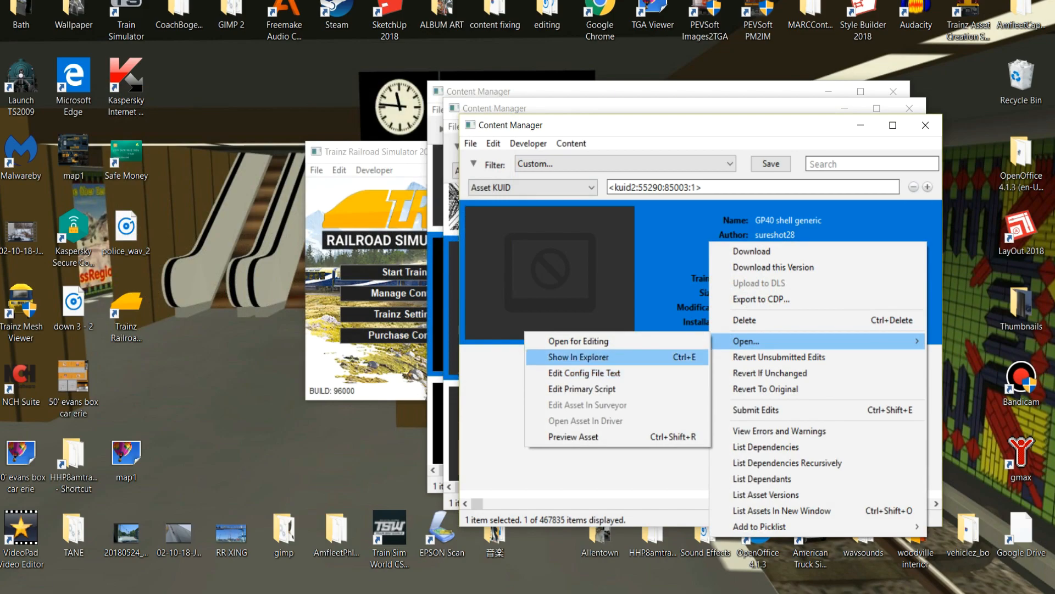
left_click(618, 358)
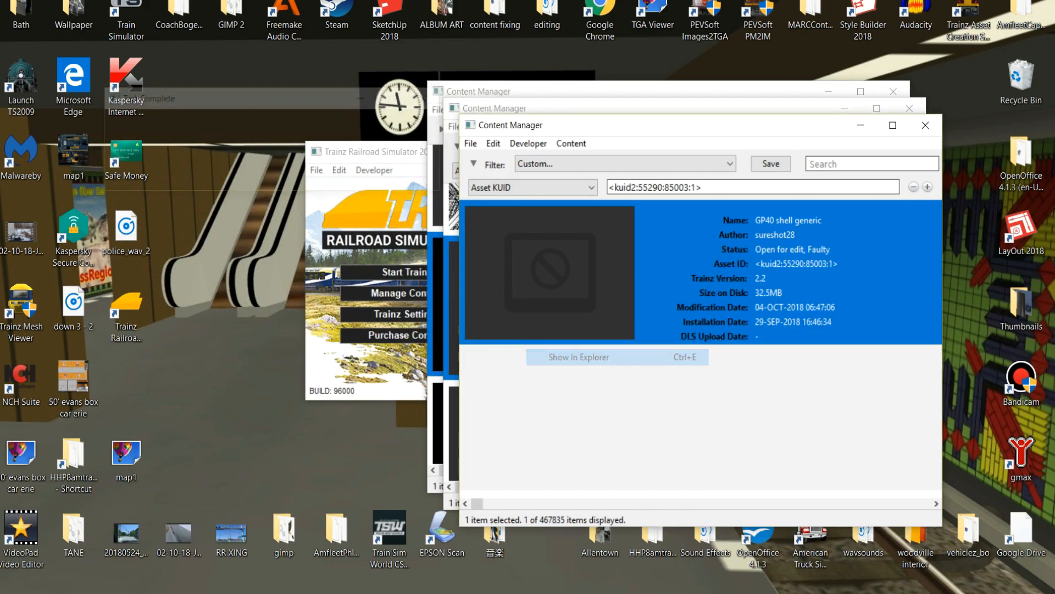
scroll(241, 279, "up", 1)
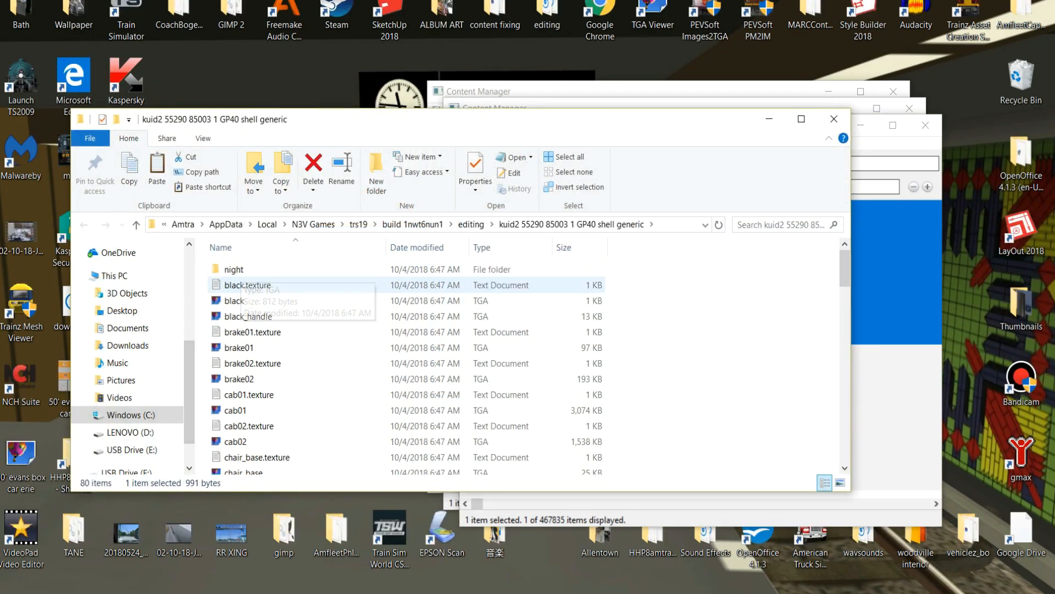
double_click(233, 269)
scroll(236, 340, "down", 4)
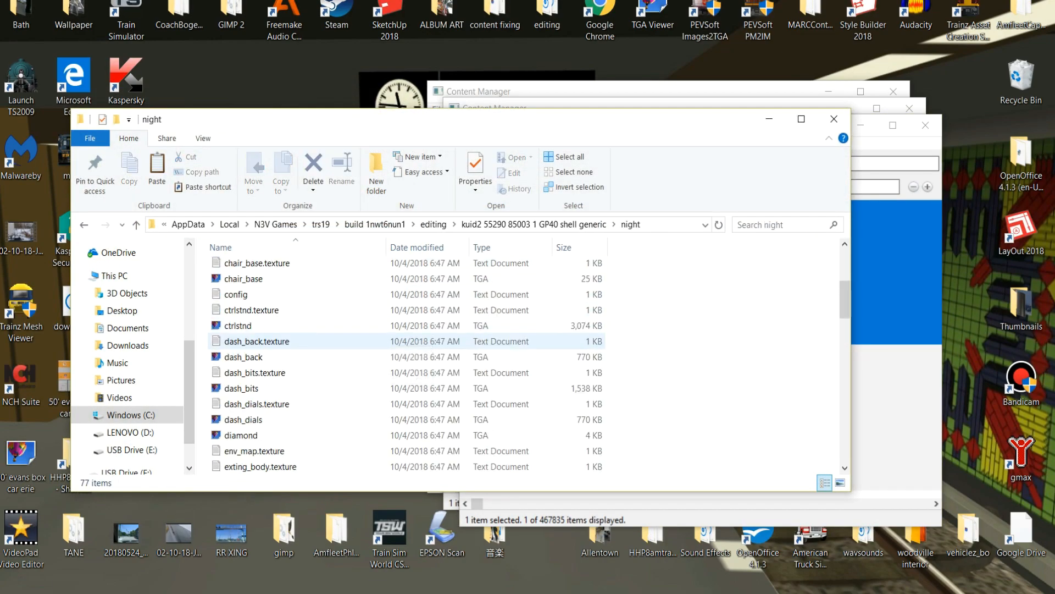
scroll(264, 352, "down", 8)
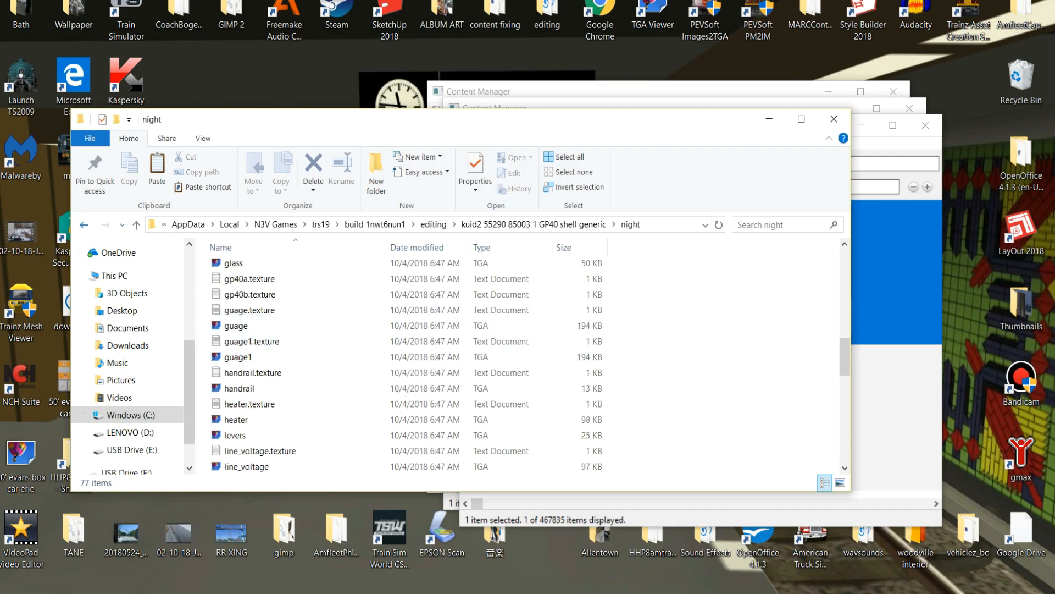
Copy the gp40a TGA image from the main asset folder into the night folder.
key("BackSpace")
scroll(329, 324, "down", 8)
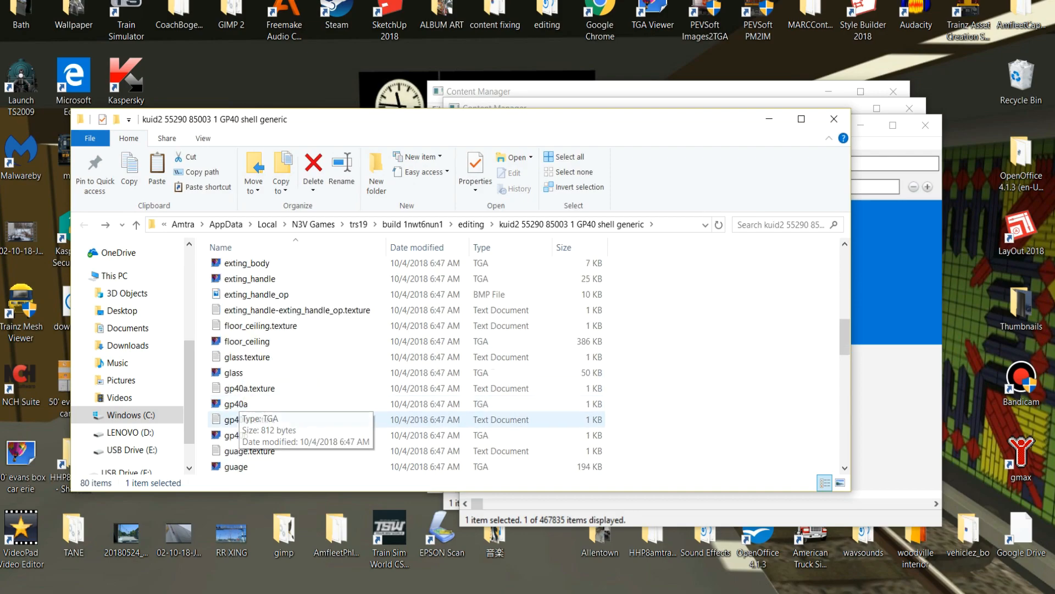
right_click(210, 405)
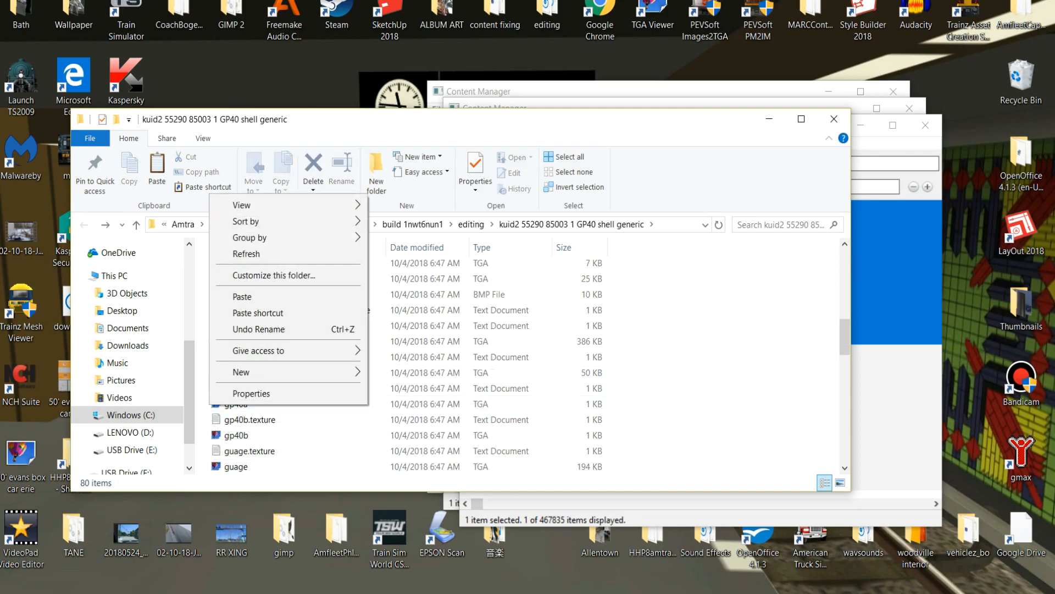
left_click(215, 405)
right_click(216, 405)
left_click(242, 323)
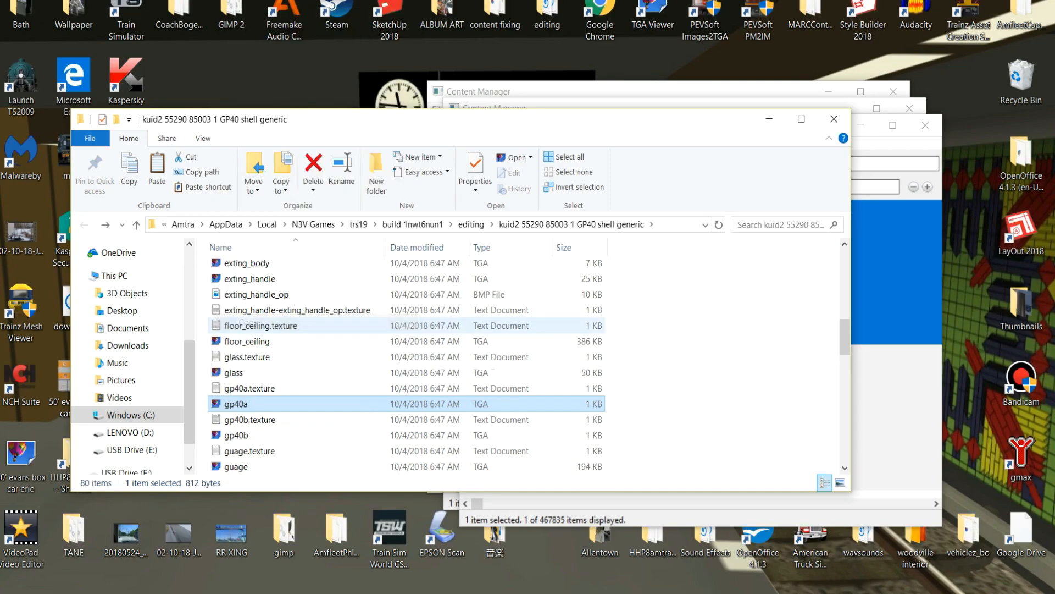
scroll(242, 325, "up", 10)
double_click(236, 262)
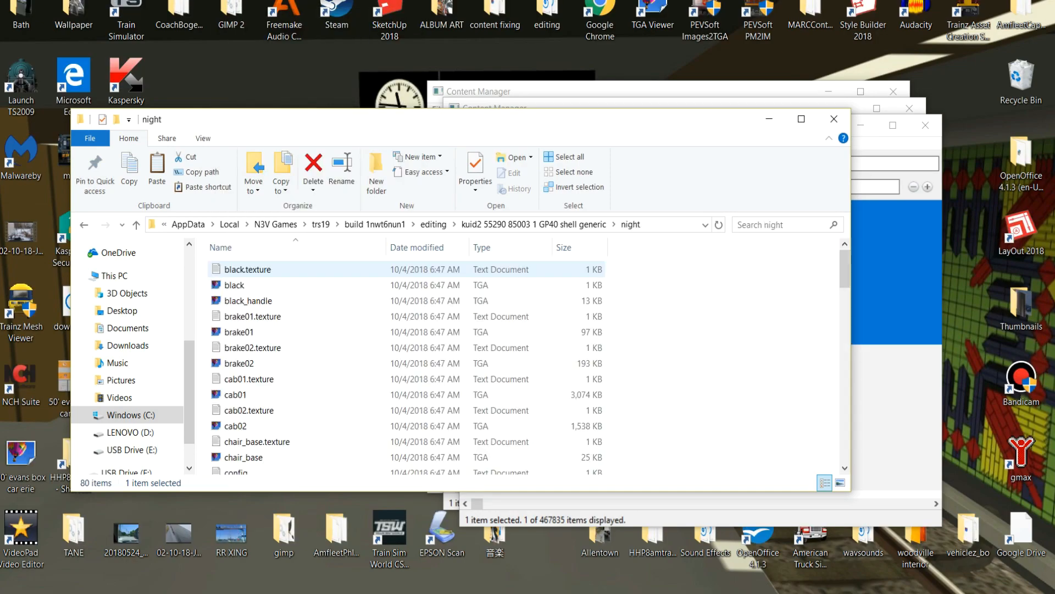
right_click(204, 329)
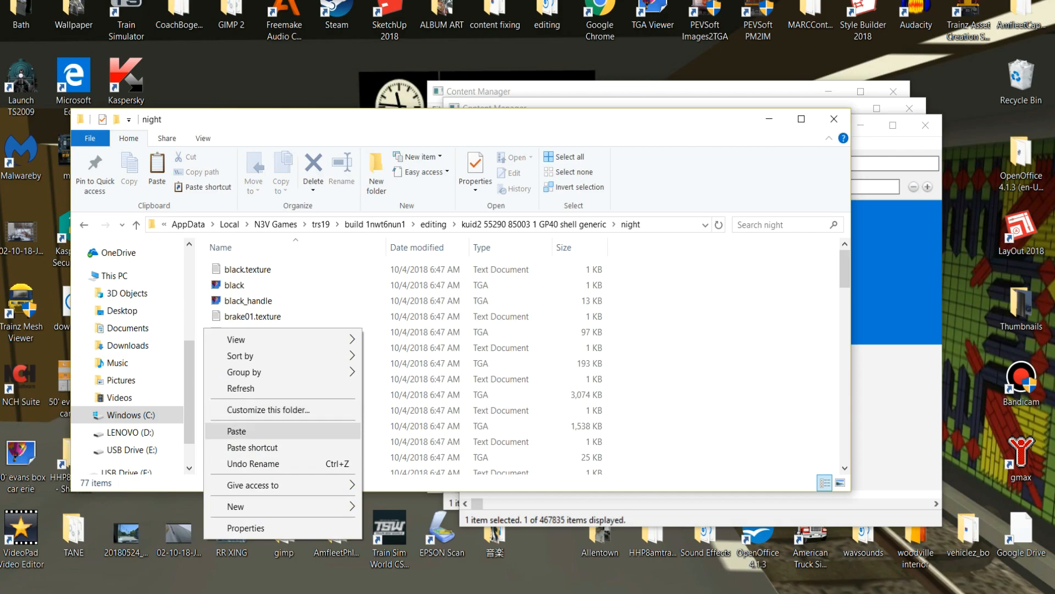
left_click(237, 431)
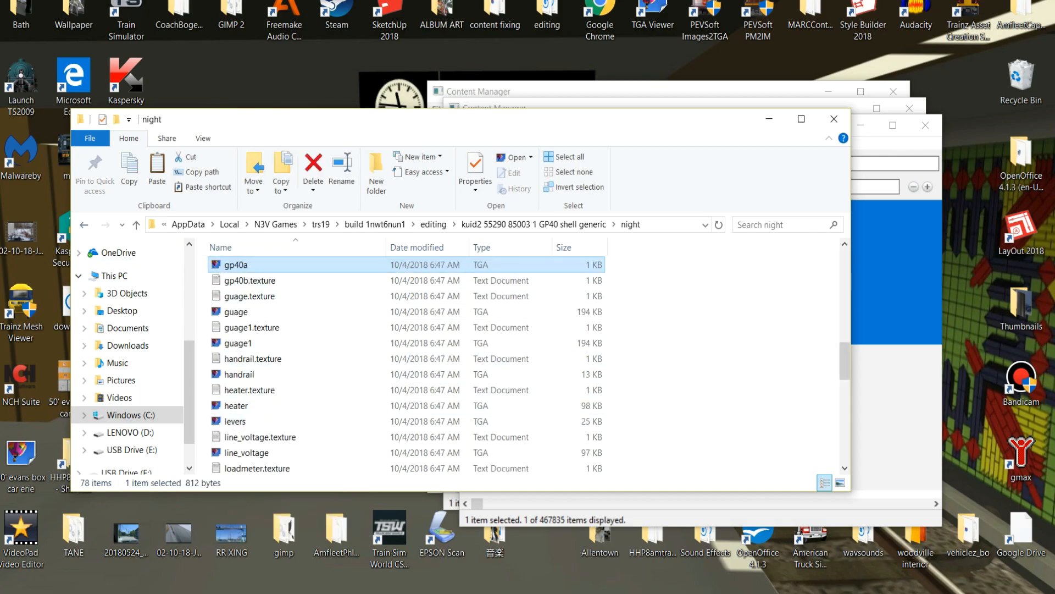
Copy the gp40b TGA image from the main asset folder into the night folder.
key("alt+Left")
scroll(259, 391, "down", 5)
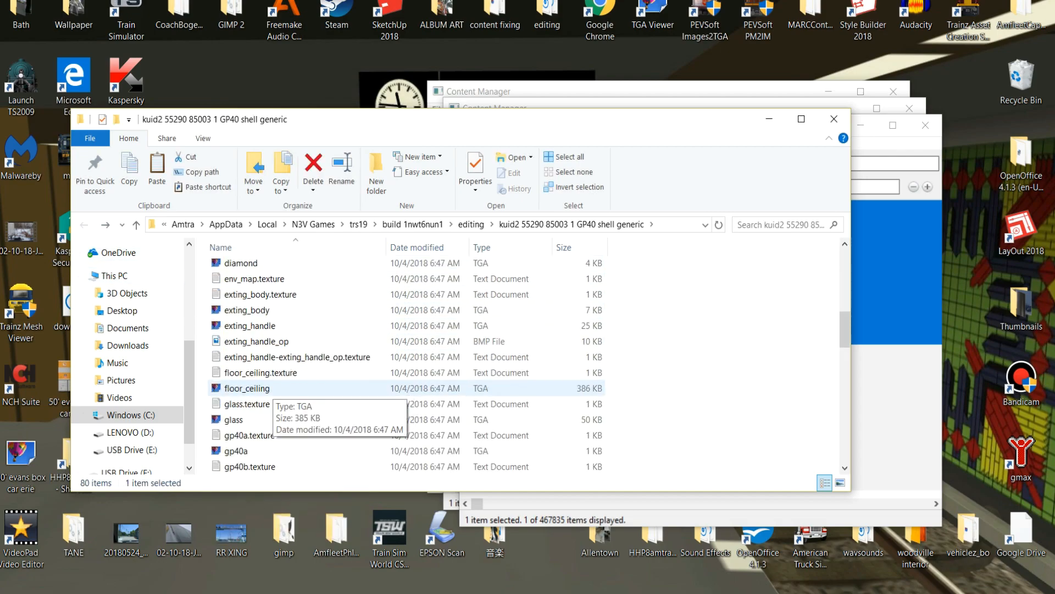
scroll(272, 391, "down", 3)
right_click(236, 342)
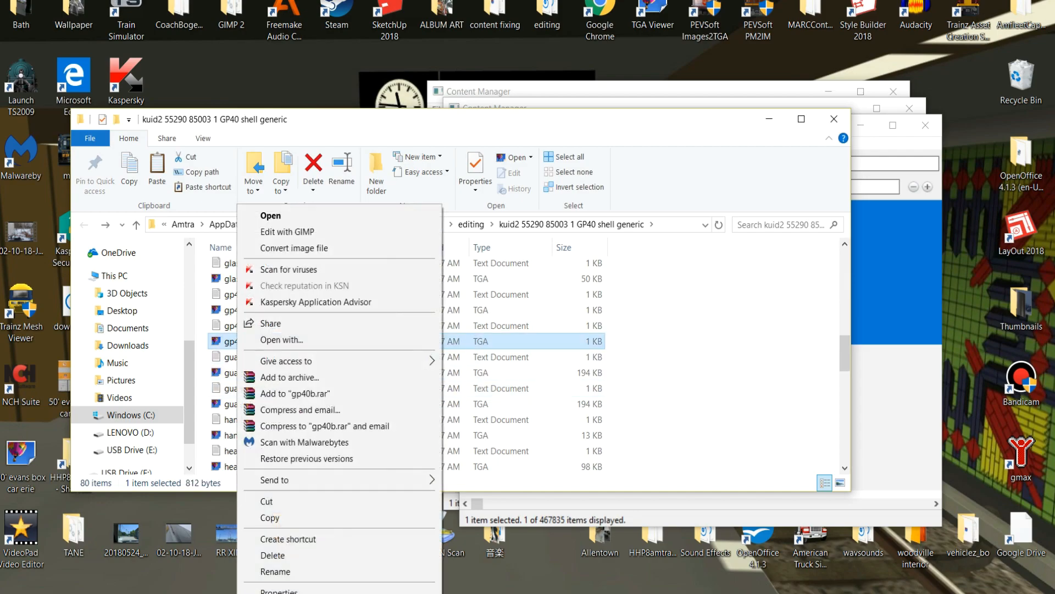
left_click(269, 517)
scroll(274, 421, "up", 8)
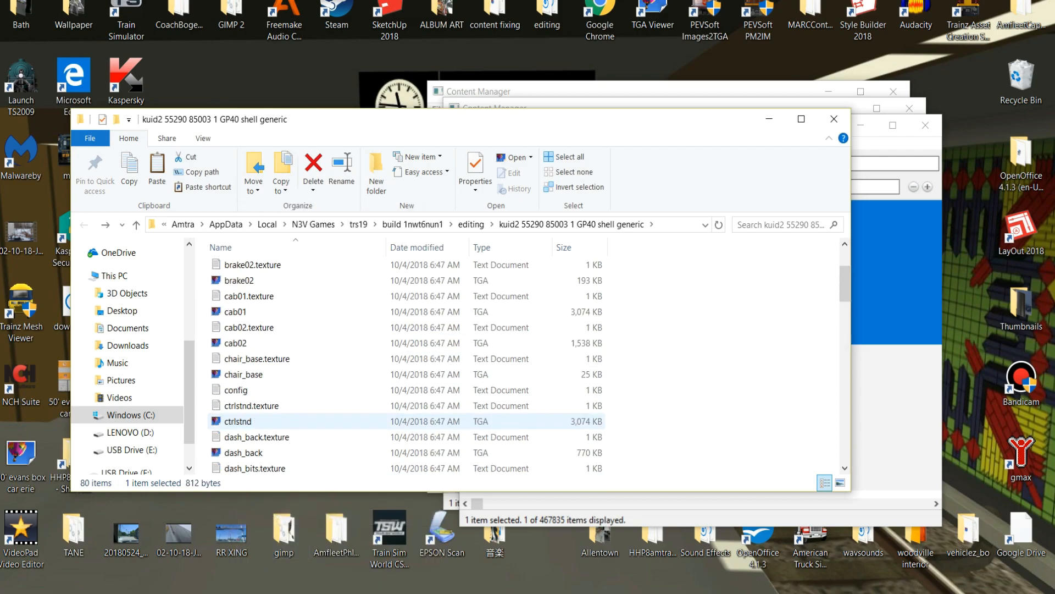
scroll(275, 421, "up", 3)
double_click(236, 268)
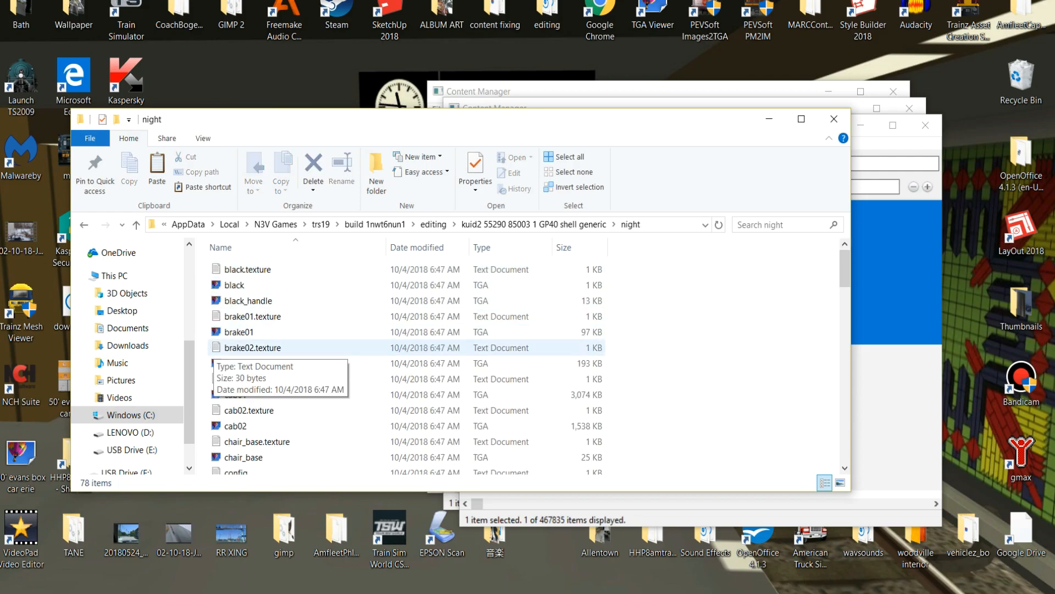
right_click(202, 362)
left_click(242, 464)
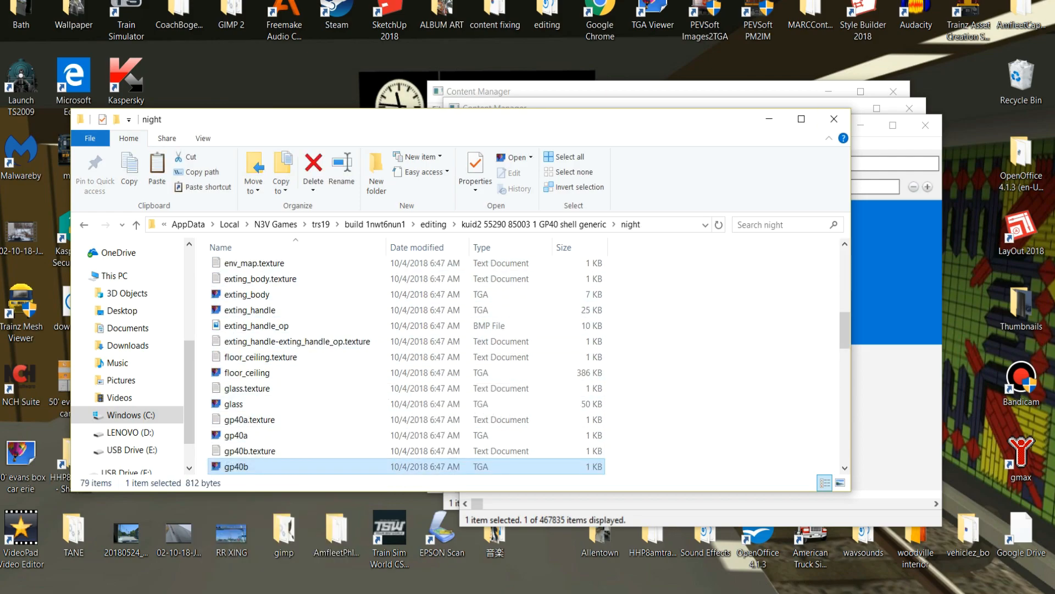
Close the editing folder, submit the night texture edits to GP40 shell generic, and review its remaining errors and warnings.
left_click(833, 119)
right_click(699, 278)
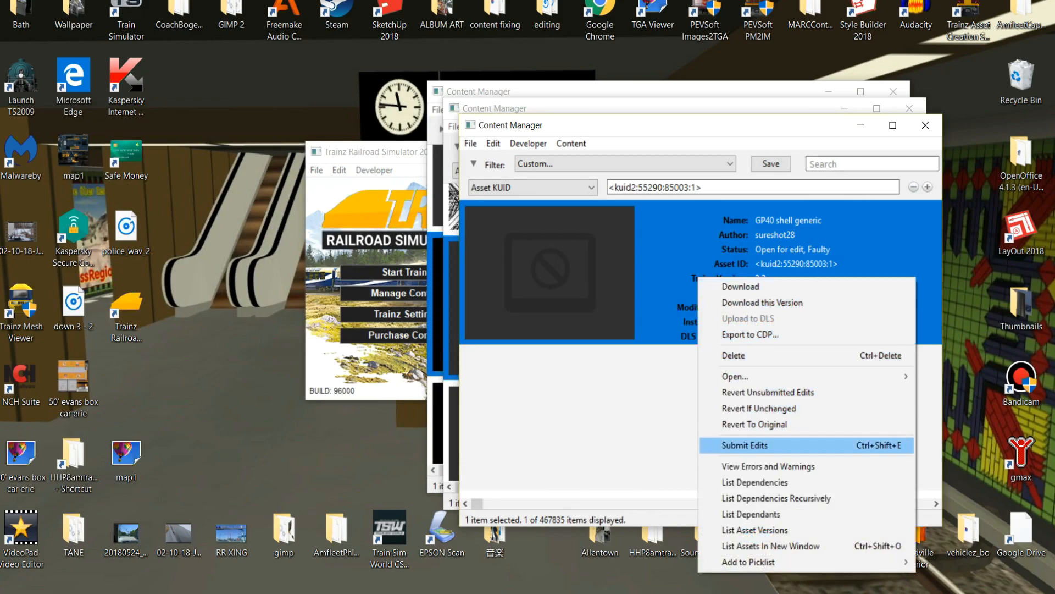
left_click(745, 445)
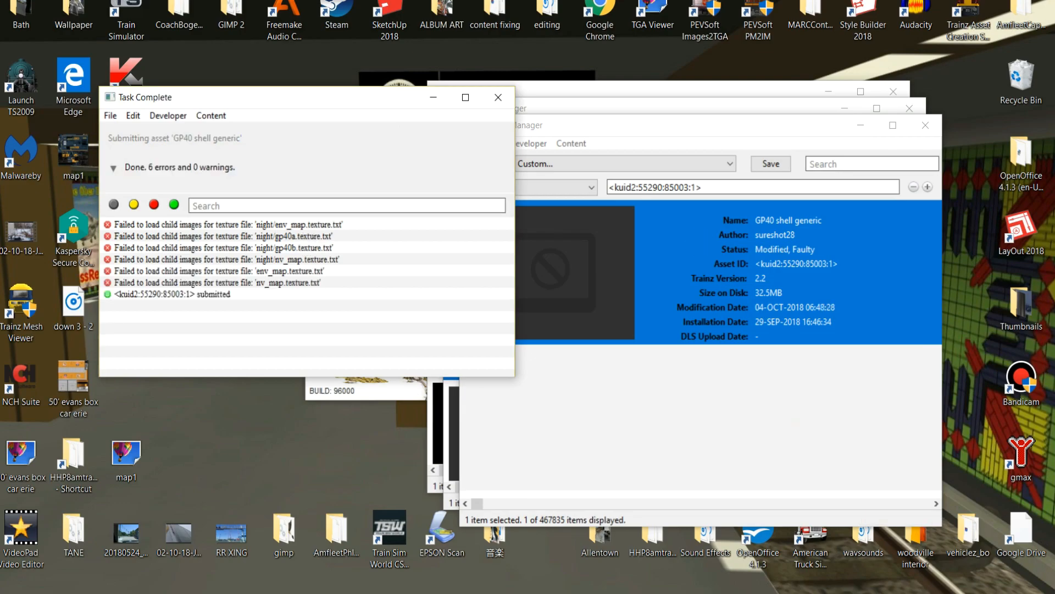
left_click(499, 98)
right_click(660, 259)
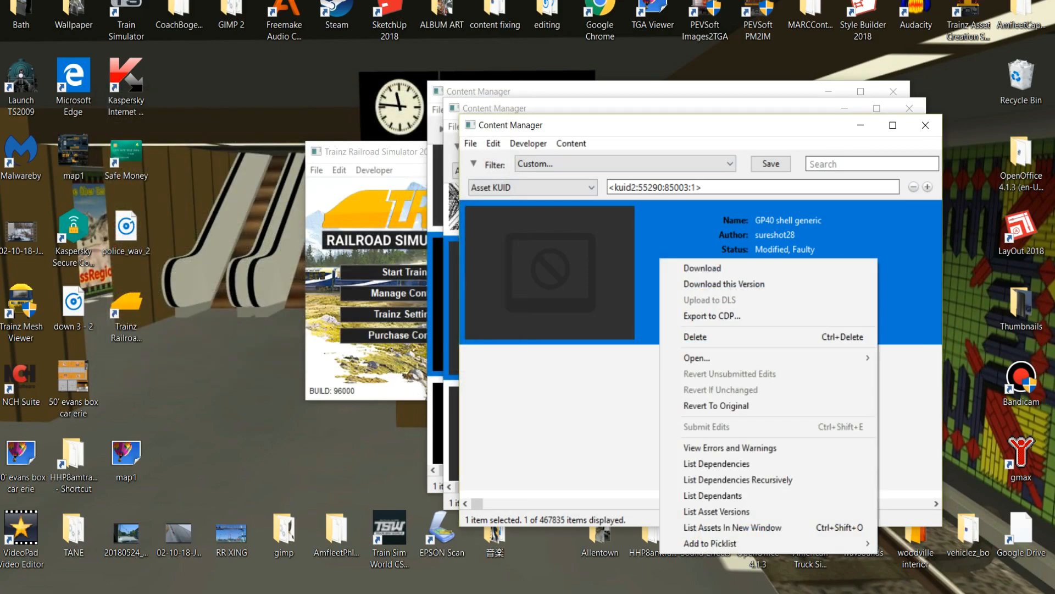
left_click(730, 448)
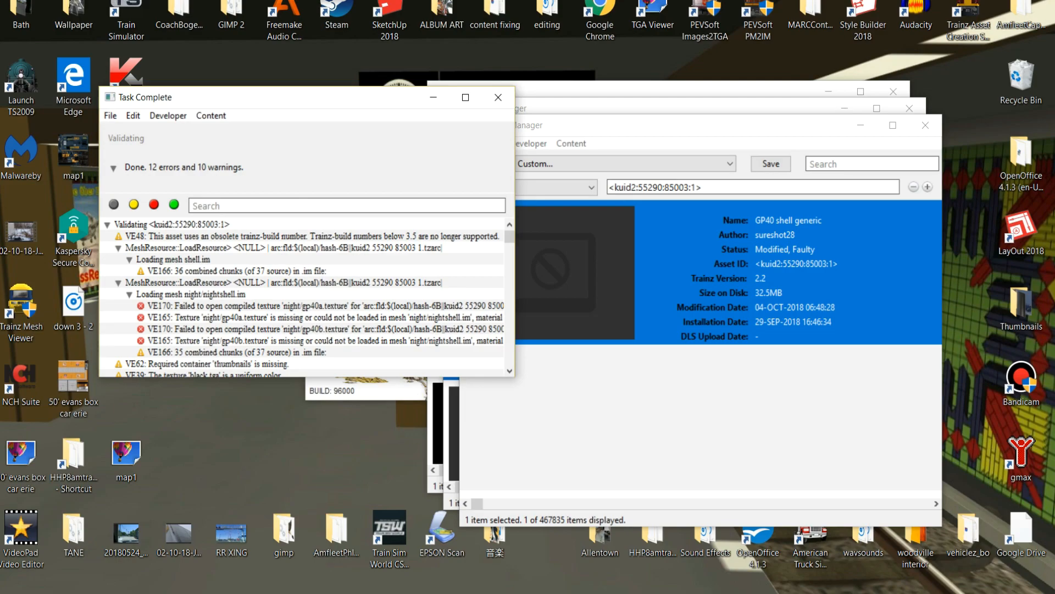
Close the validation report, reopen the GP40 shell generic files in Explorer, and locate env_map.texture in the main asset folder.
left_click(498, 97)
right_click(618, 234)
mouse_move(659, 333)
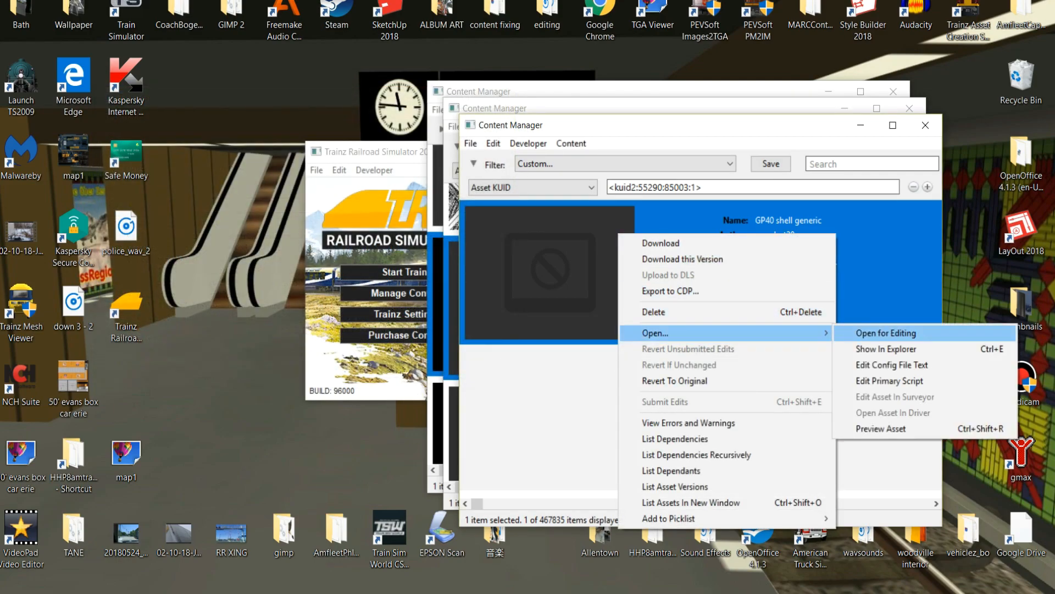
left_click(902, 348)
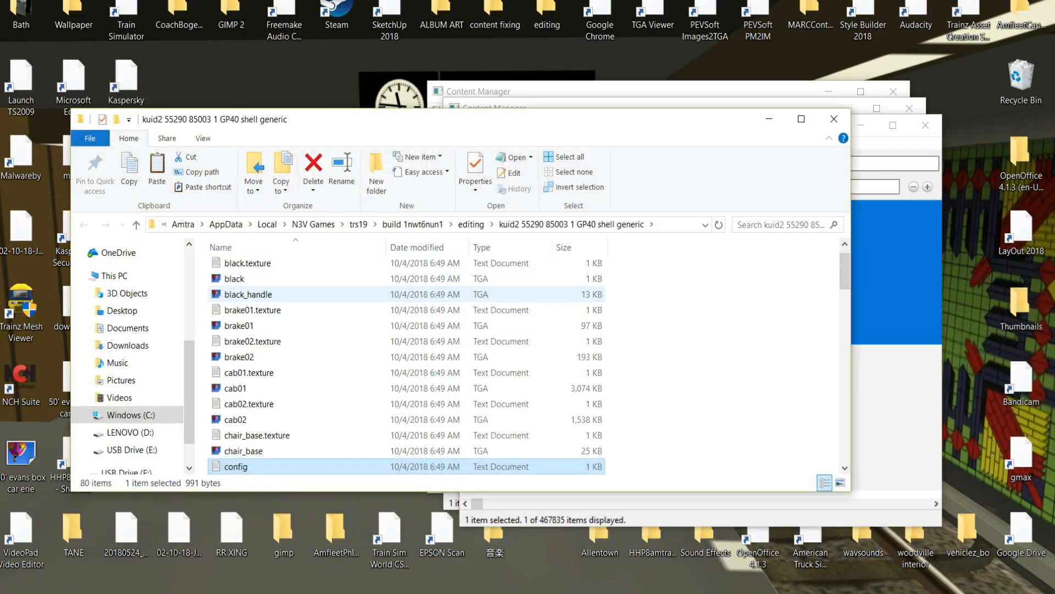
scroll(308, 338, "down", 4)
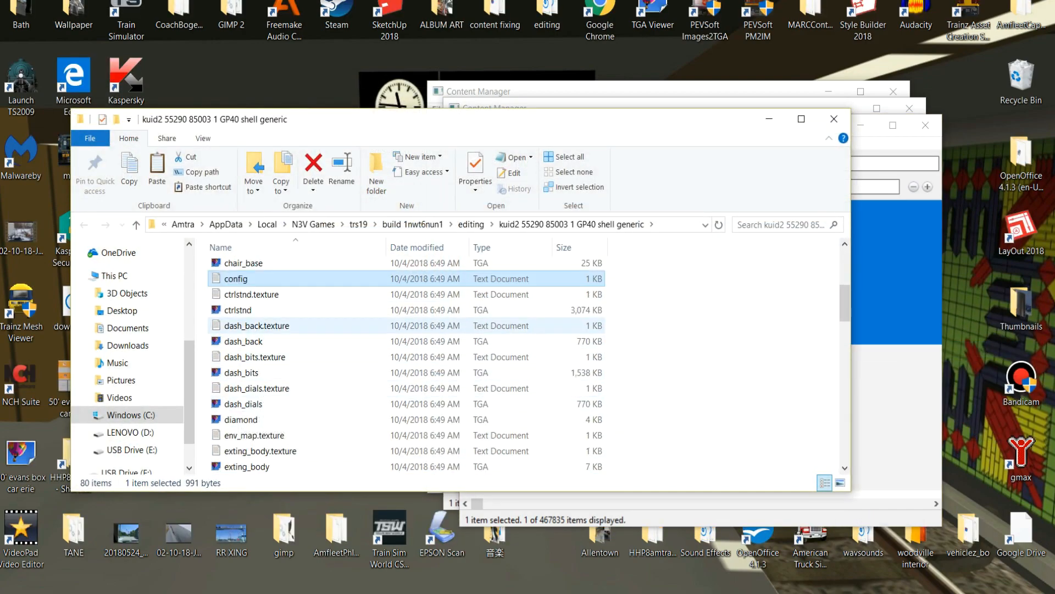
scroll(308, 373, "down", 2)
left_click(264, 341)
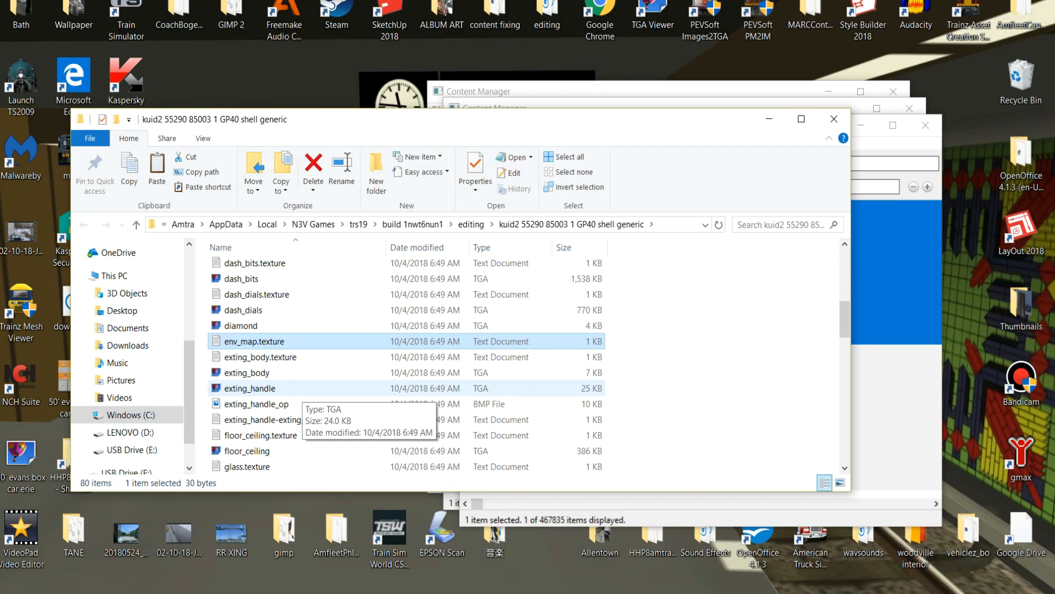
Duplicate the black TGA image within the main GP40 shell generic folder.
scroll(259, 388, "up", 7)
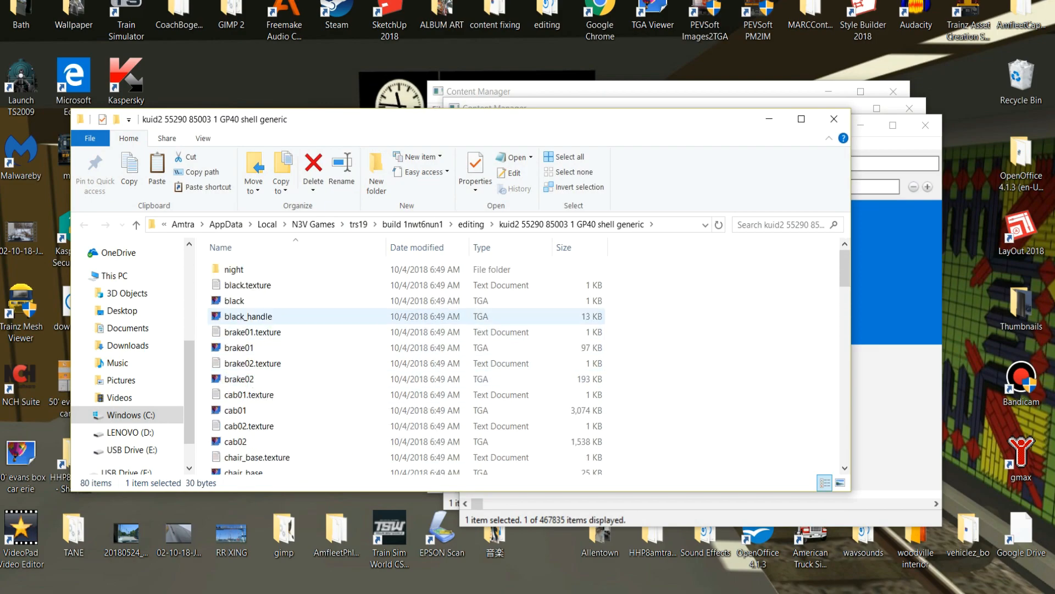
left_click(236, 300)
right_click(236, 301)
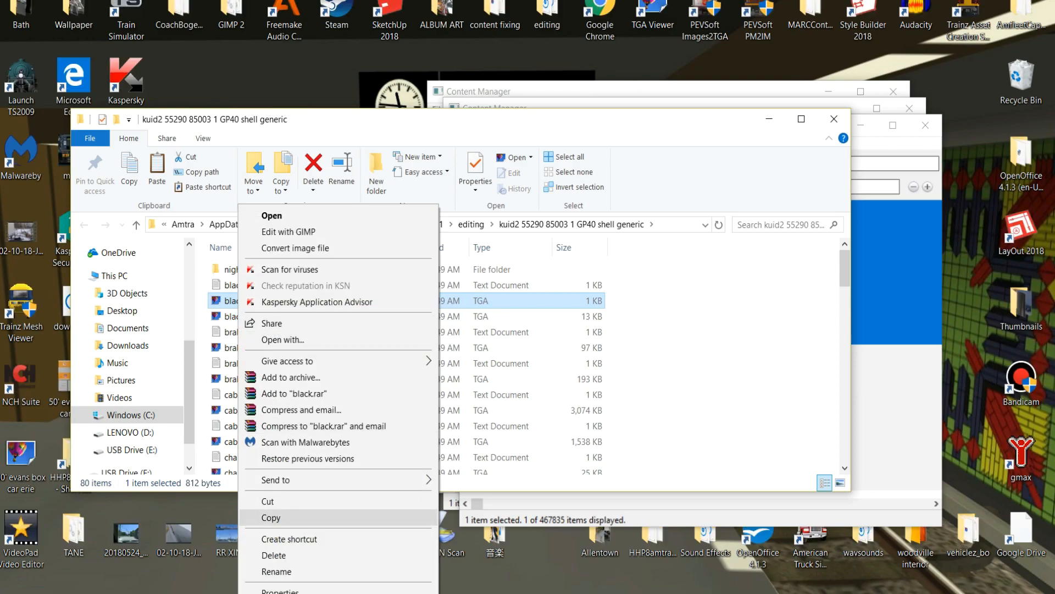
left_click(270, 518)
right_click(627, 351)
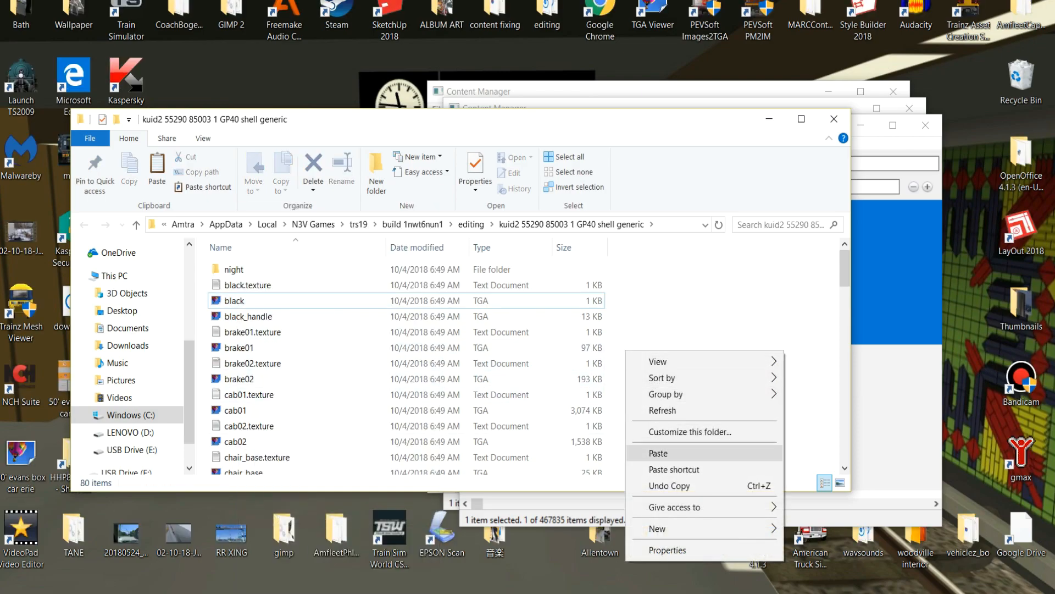
left_click(657, 452)
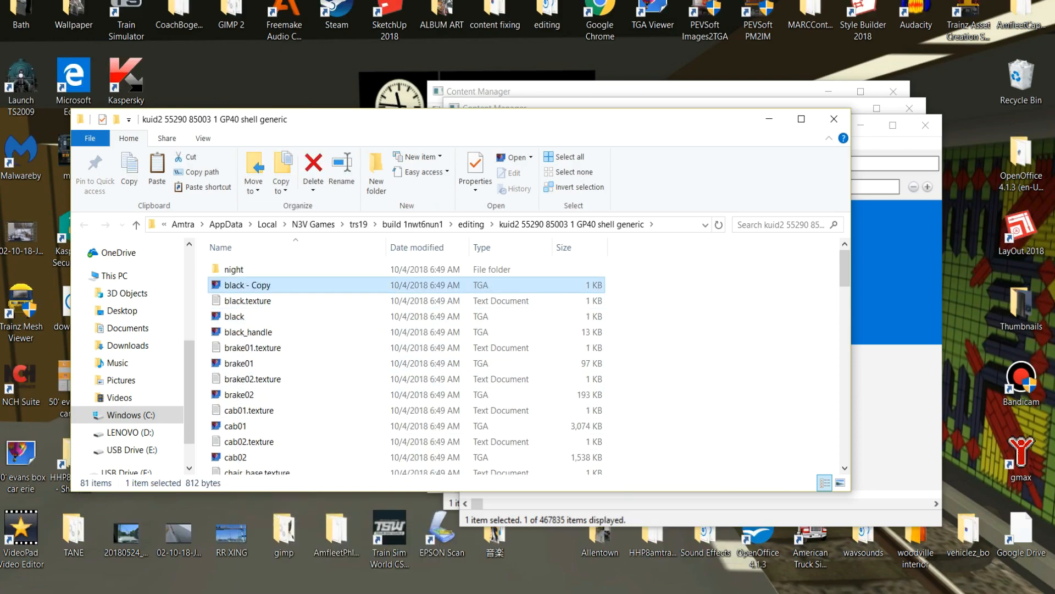
Rename the copied black TGA image as env_map and find it beside env_map.texture.
key("F2")
type("env_map")
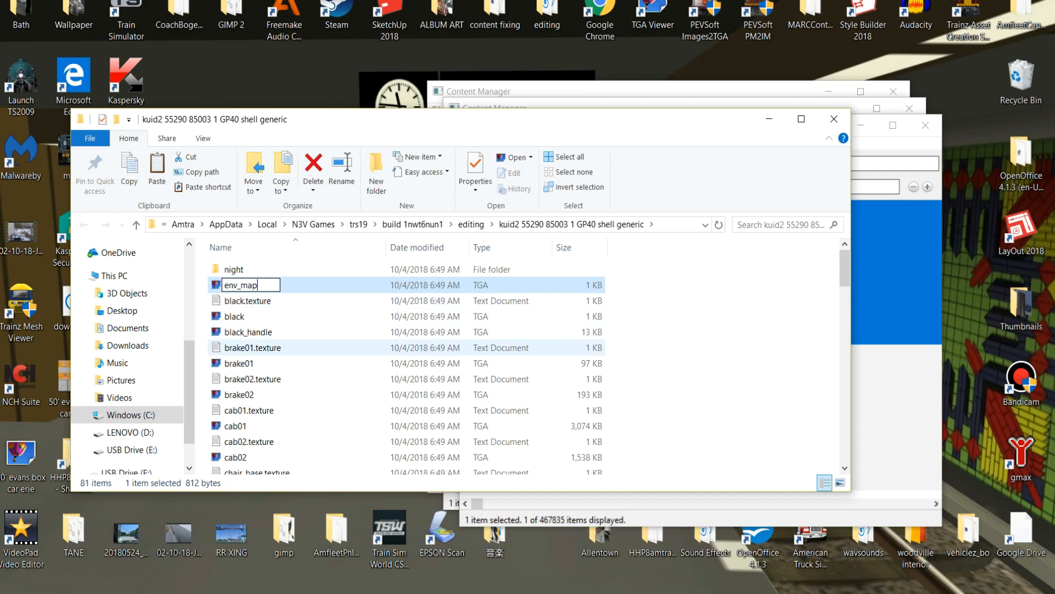
left_click(654, 360)
scroll(356, 385, "down", 8)
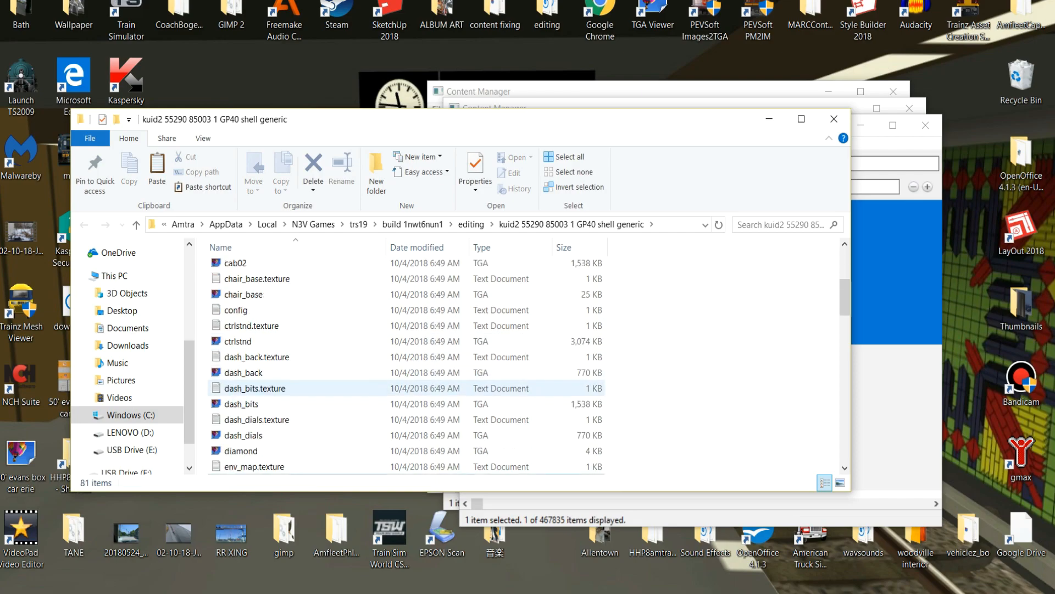
scroll(326, 359, "up", 1)
left_click(308, 328)
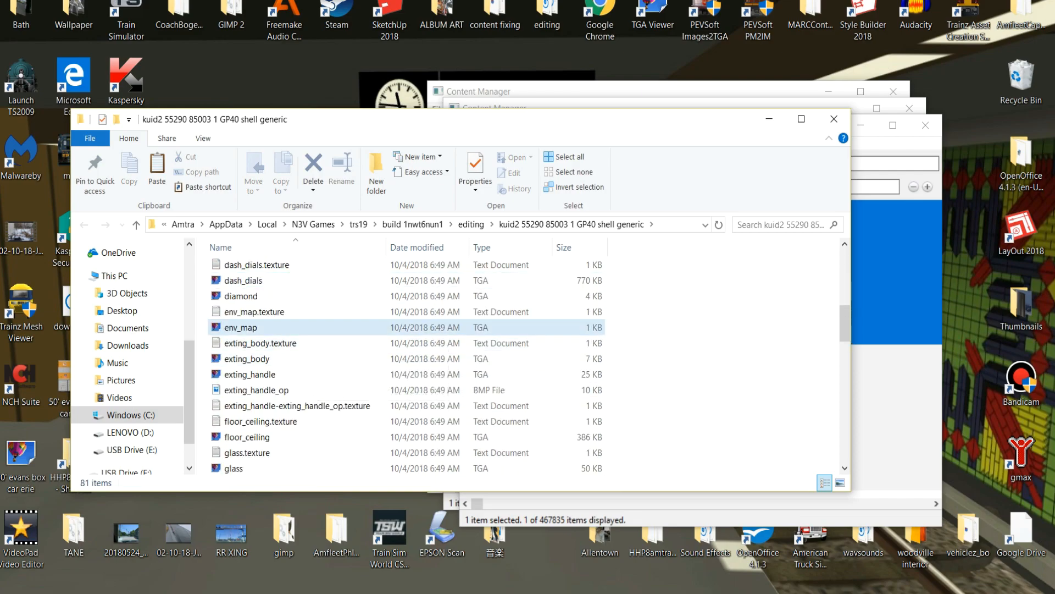
Change the Primary entry in the main folder's env_map.texture file to Env_map.tga and save the file.
double_click(269, 312)
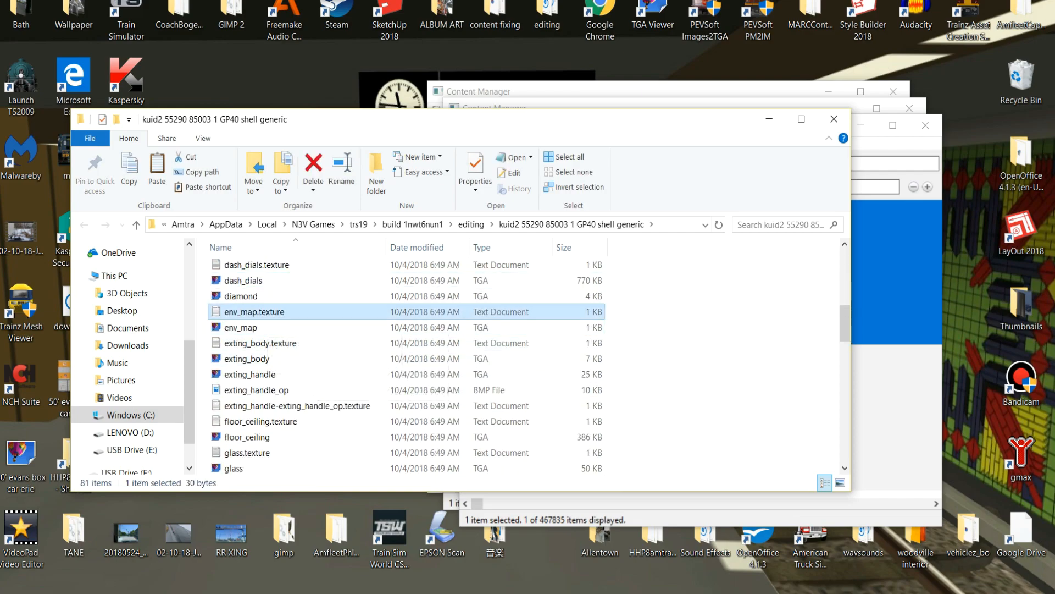
key("BackSpace")
key("BackSpace")
type("tga")
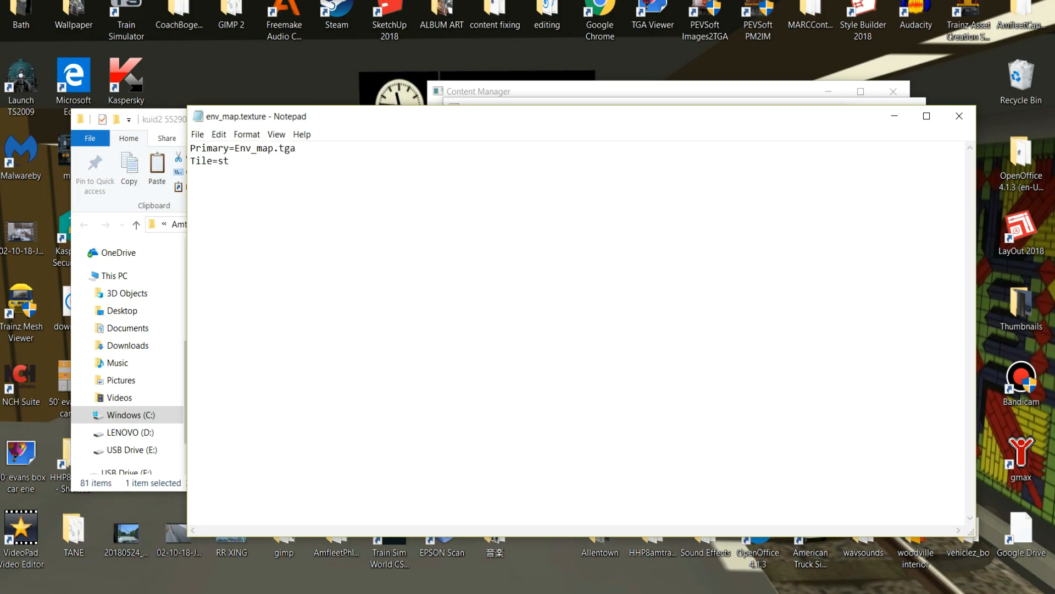
left_click(959, 116)
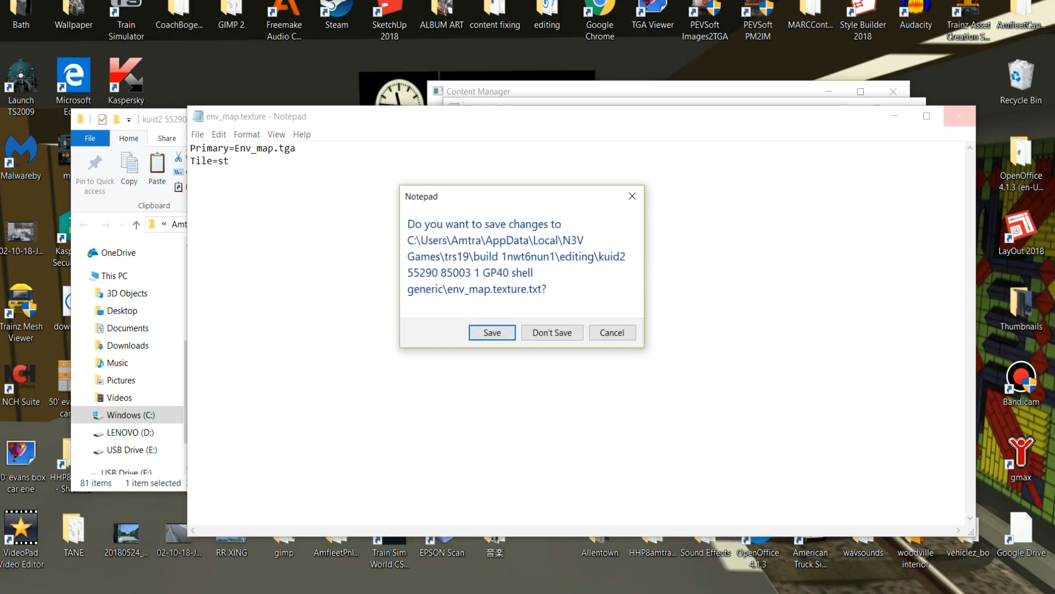
left_click(491, 332)
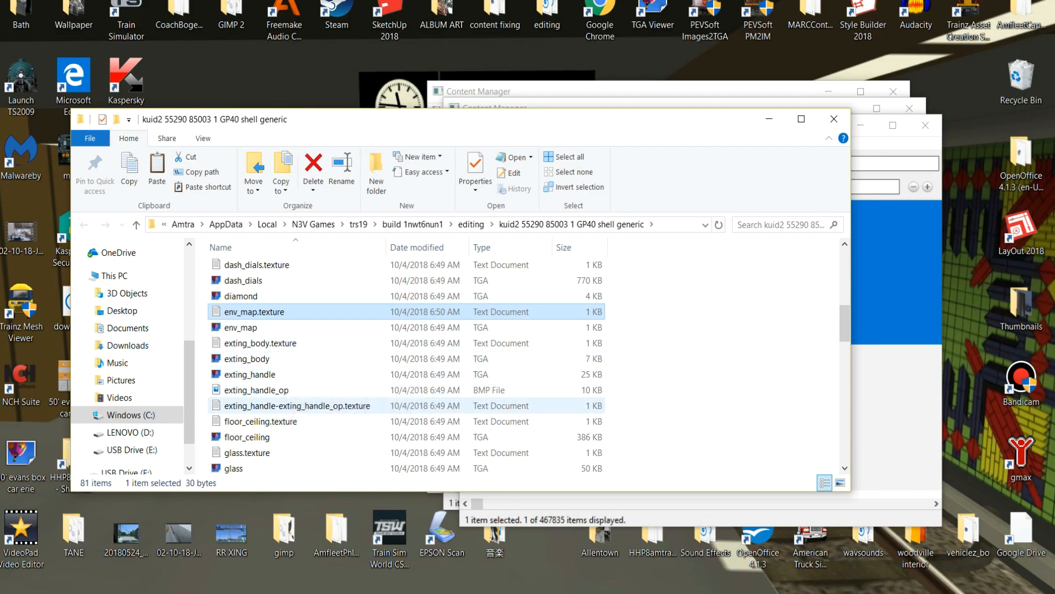
Copy the env_map TGA image from the main asset folder into the night folder.
scroll(407, 385, "up", 1)
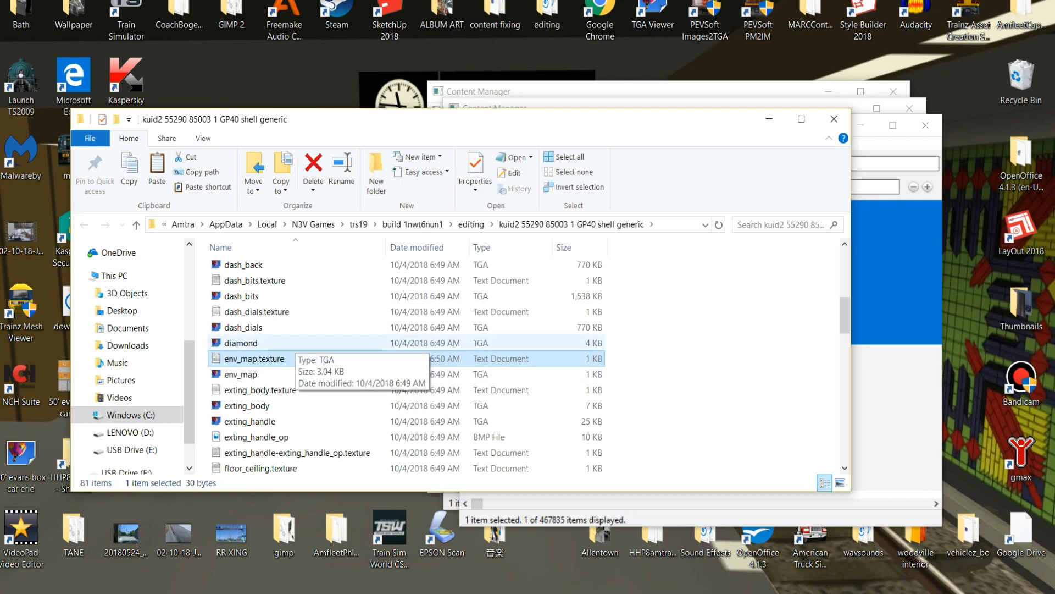
scroll(406, 363, "up", 3)
scroll(407, 363, "down", 3)
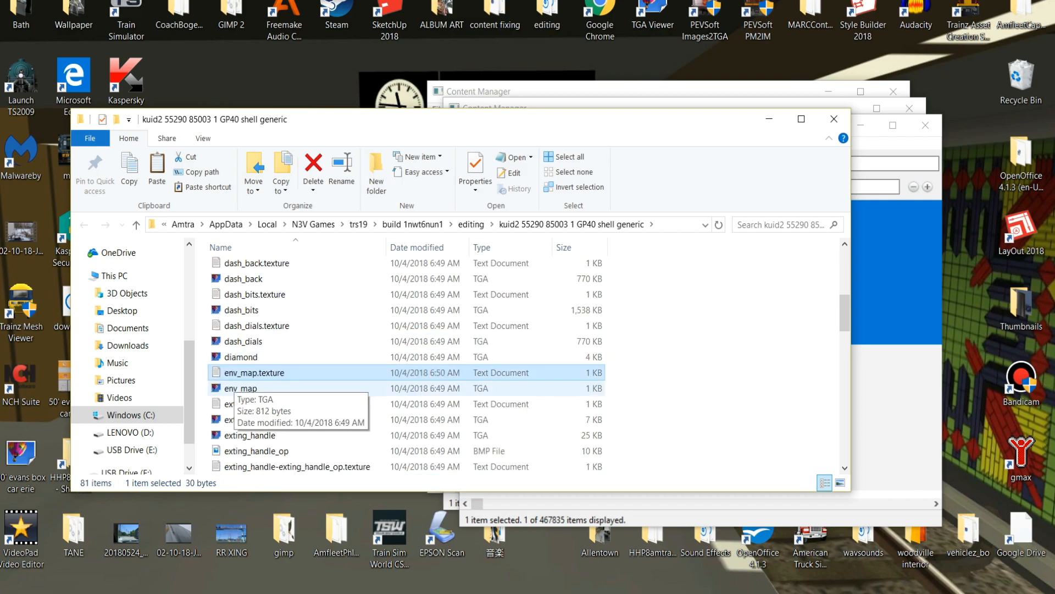
right_click(234, 388)
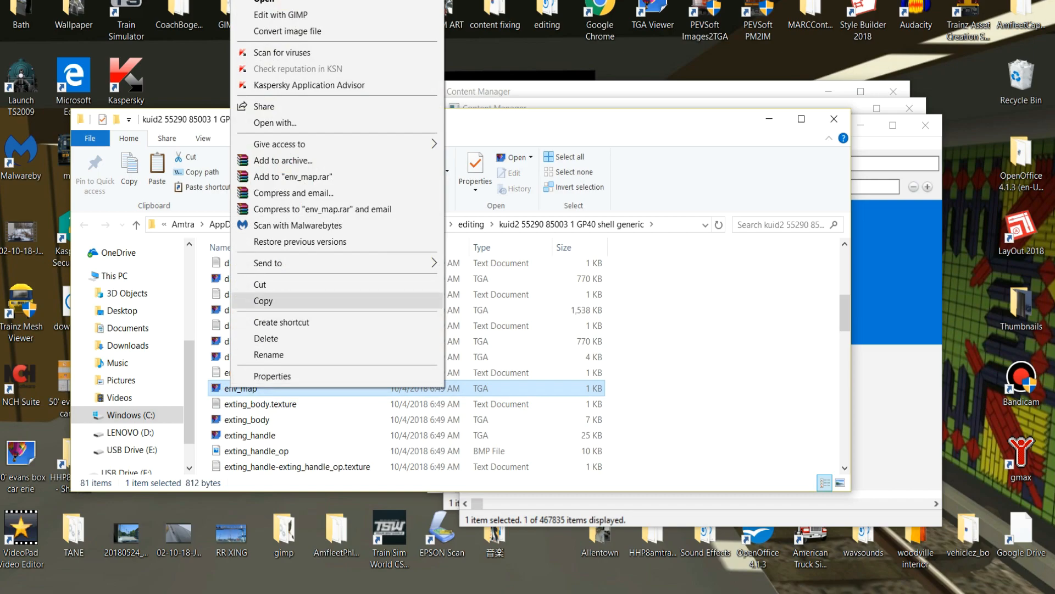
left_click(262, 300)
scroll(264, 330, "up", 5)
double_click(234, 270)
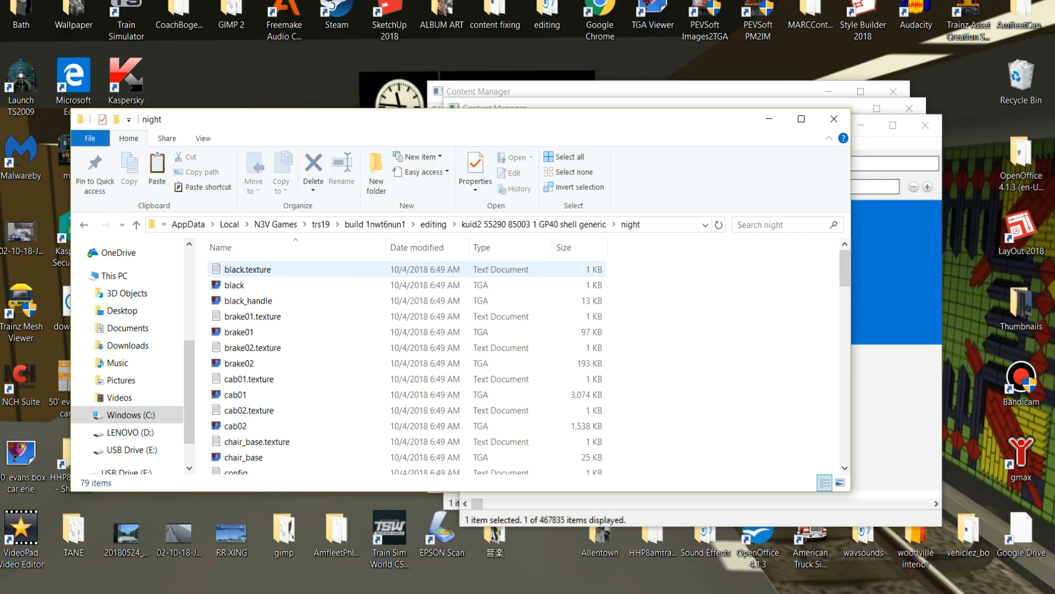
scroll(660, 330, "down", 4)
right_click(661, 330)
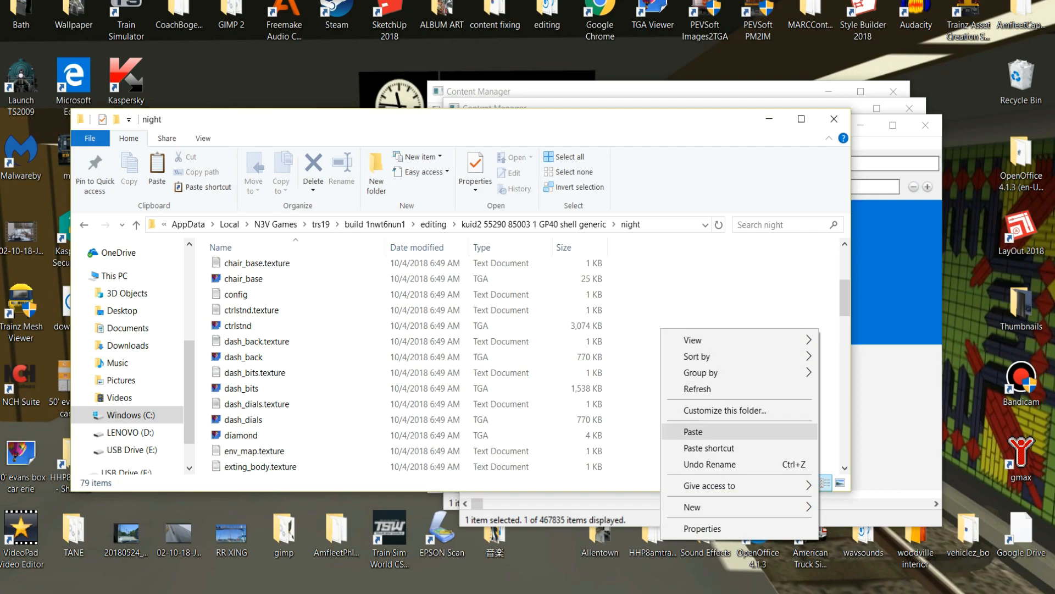
left_click(693, 431)
Set the Primary entry to Env_map.tga in the night folder's env_map.texture file and save it.
scroll(291, 419, "down", 2)
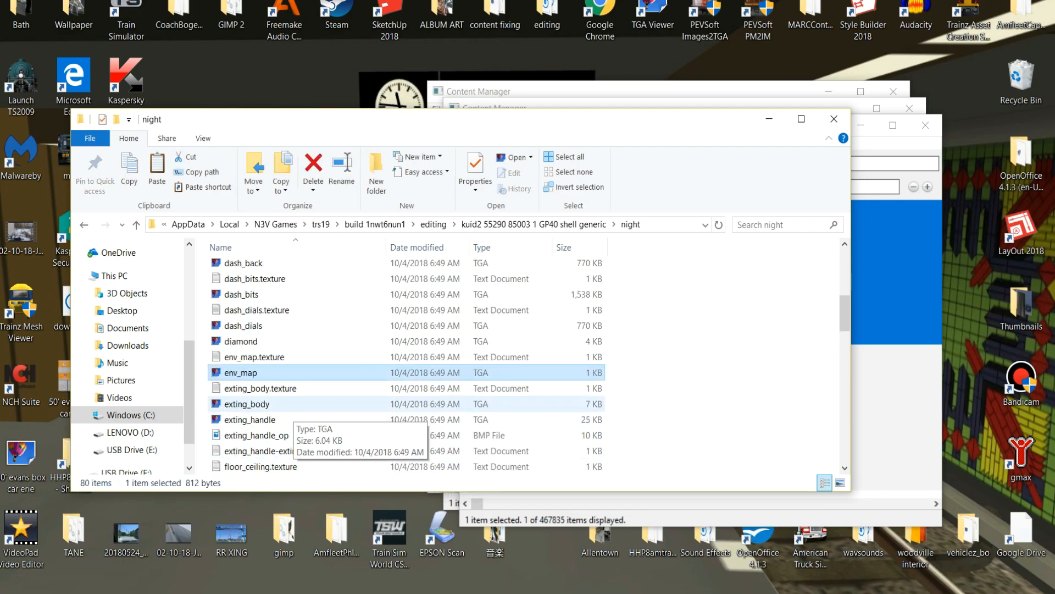
double_click(256, 356)
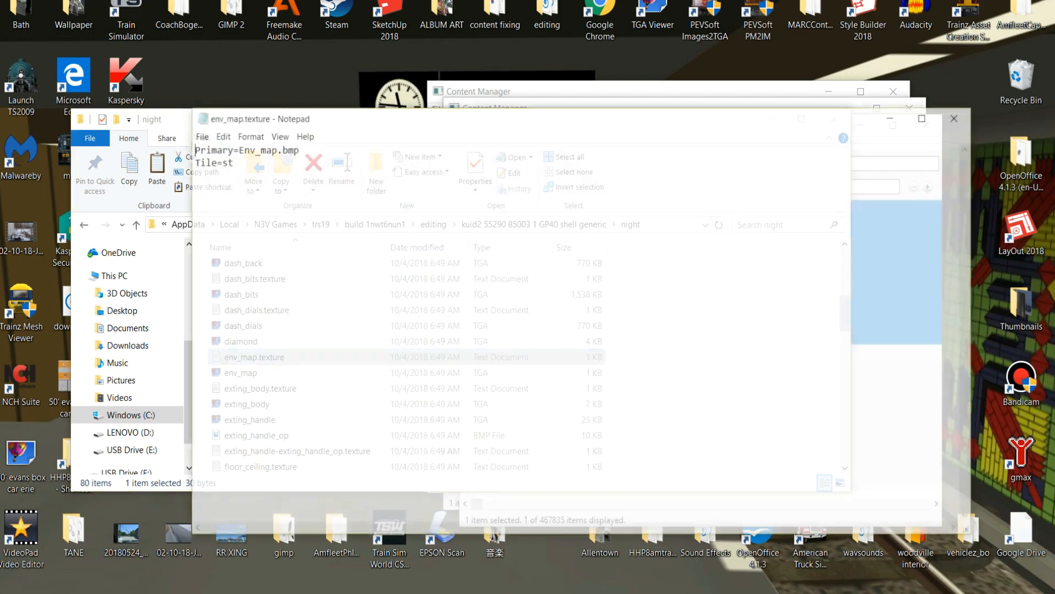
key("BackSpace")
key("BackSpace")
key("BackSpace")
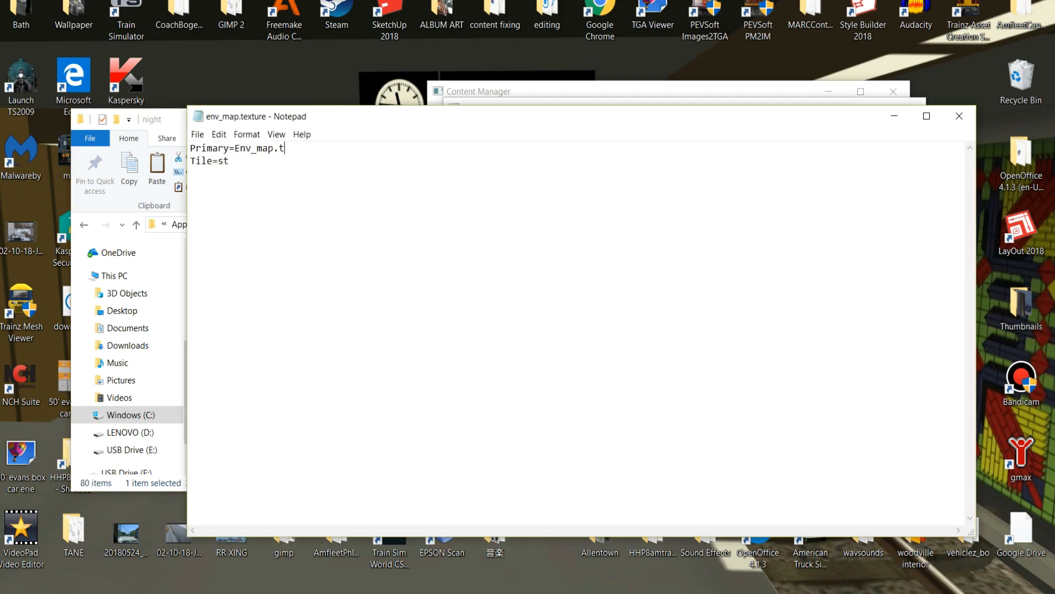
type("tga")
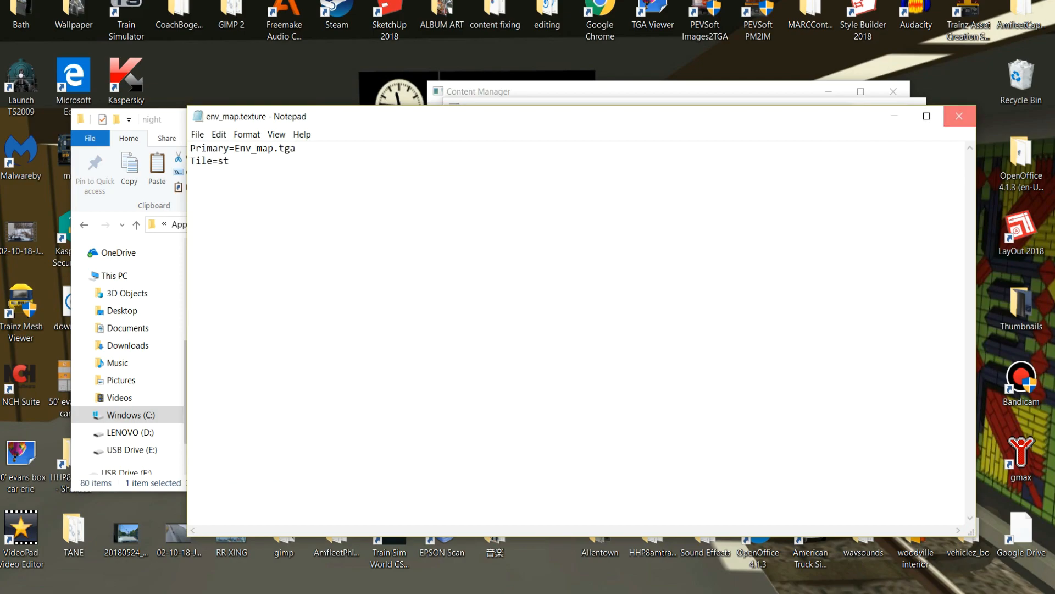
left_click(960, 116)
Check the night folder's env_map files, close the folder, submit the GP40 shell generic edits, and dismiss the submission report.
scroll(330, 347, "up", 6)
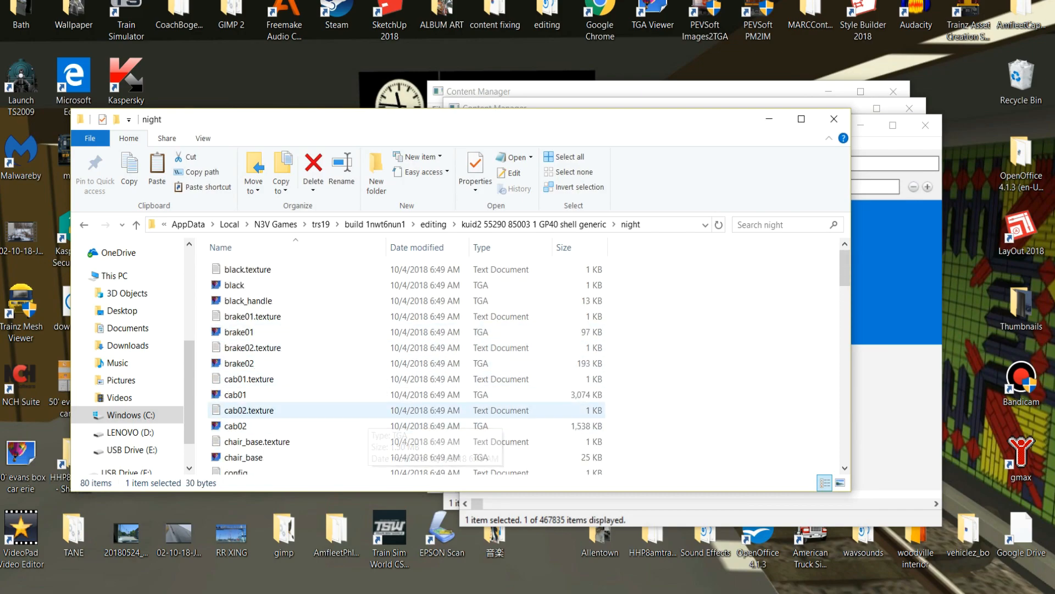
scroll(308, 420, "down", 2)
scroll(308, 420, "down", 4)
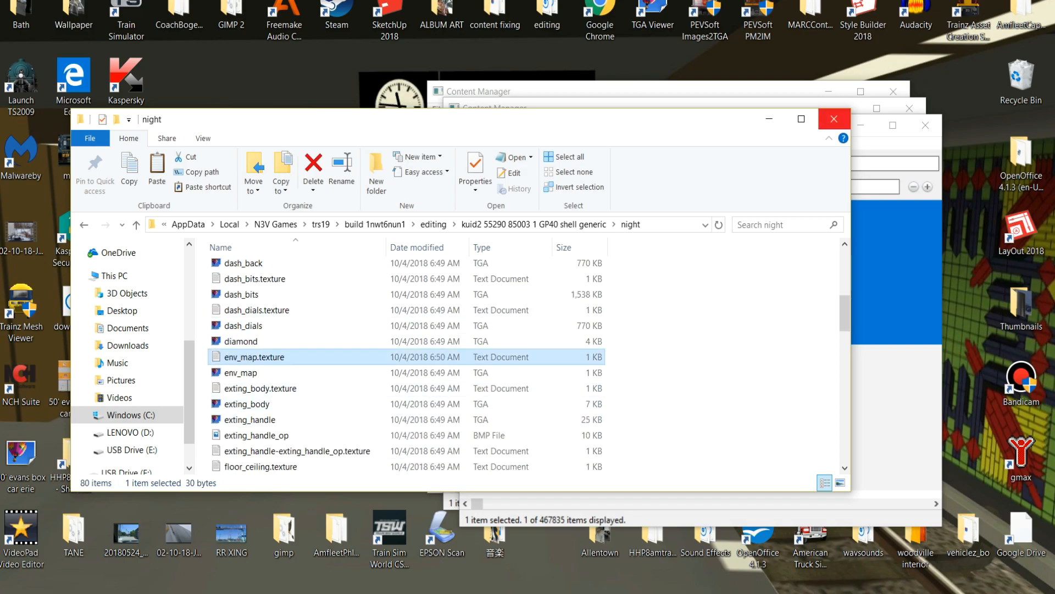
left_click(834, 119)
right_click(752, 262)
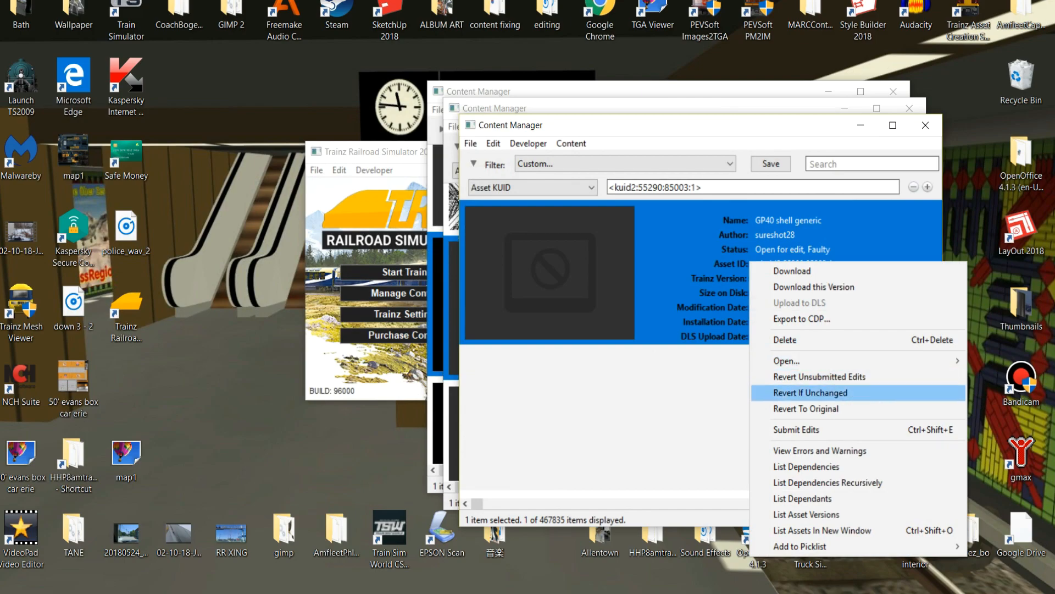
left_click(802, 429)
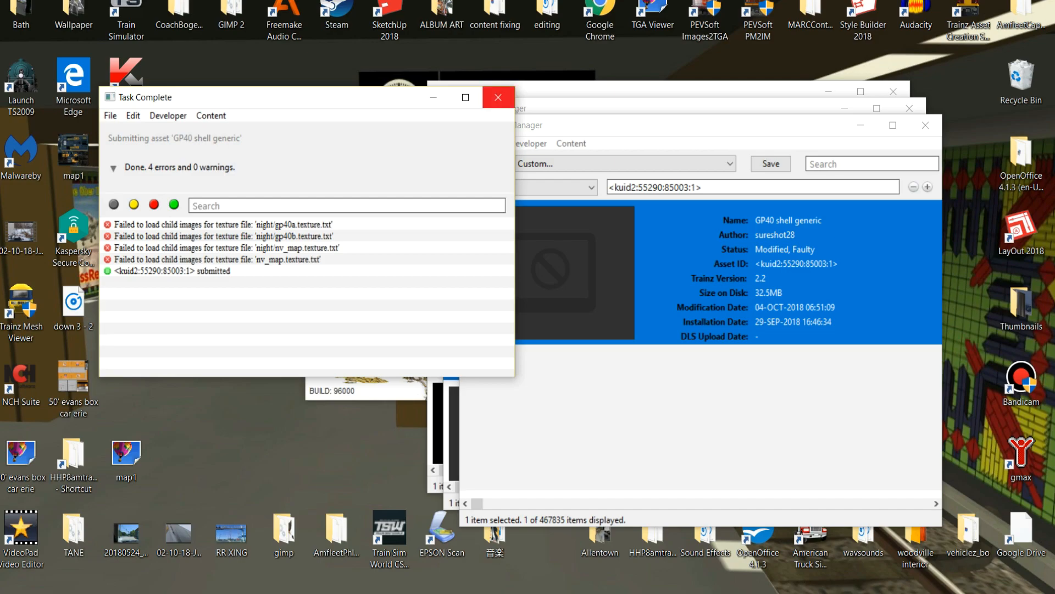
left_click(498, 97)
Show the GP40 shell generic asset's editing folder in Explorer and locate its nv_map.texture and env_map files.
right_click(767, 270)
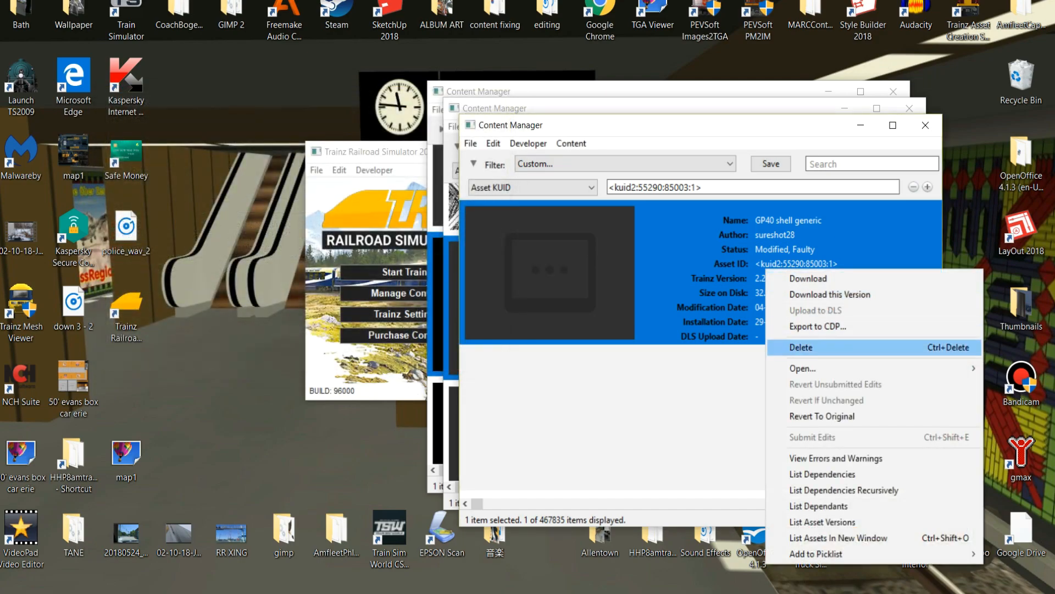
mouse_move(813, 368)
left_click(637, 385)
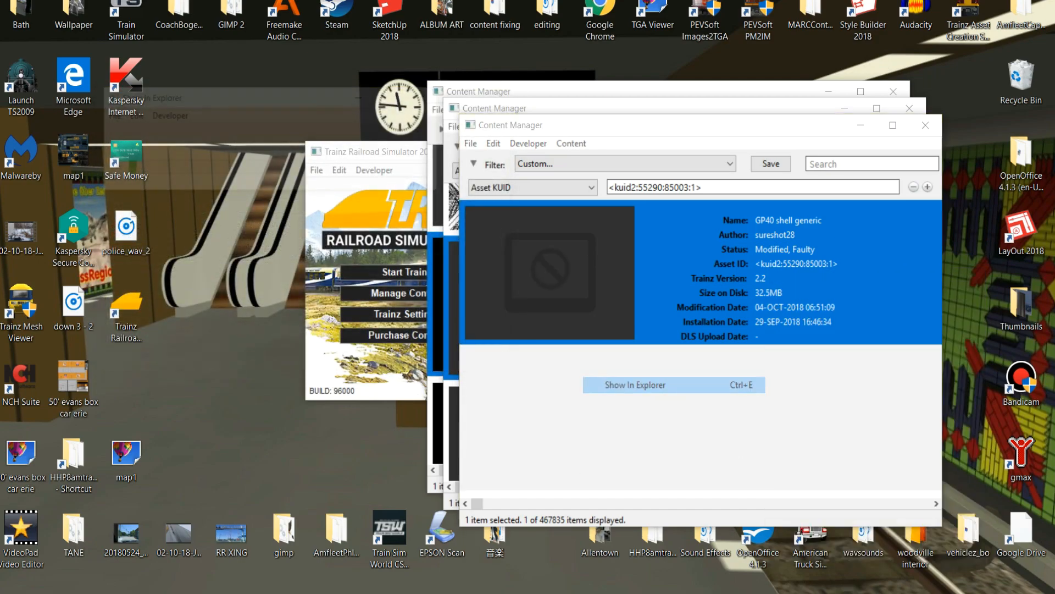
scroll(257, 387, "down", 12)
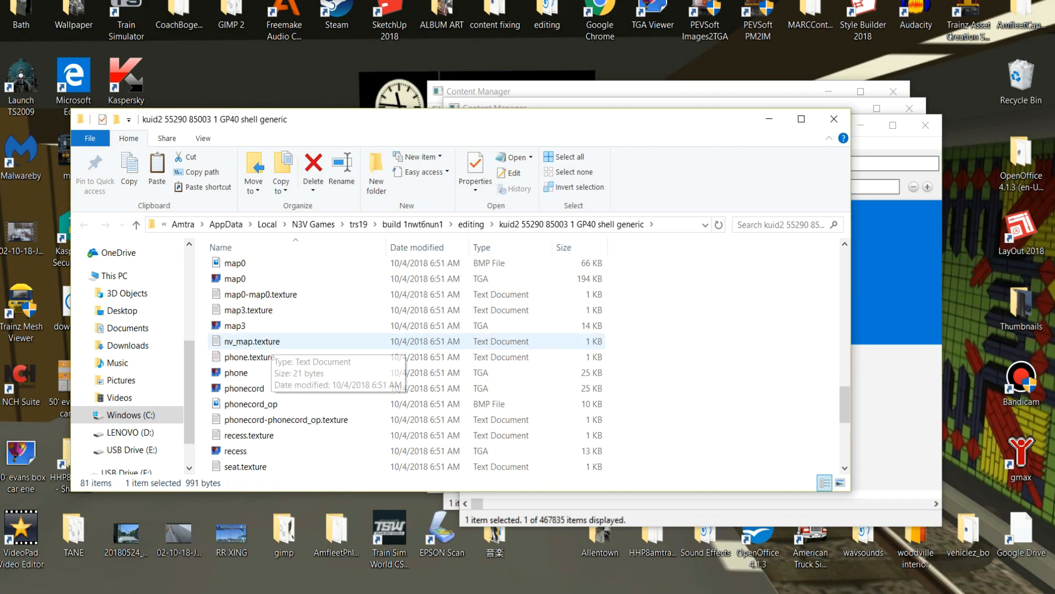
scroll(253, 385, "down", 3)
scroll(253, 403, "down", 2)
scroll(253, 385, "up", 7)
scroll(253, 358, "up", 7)
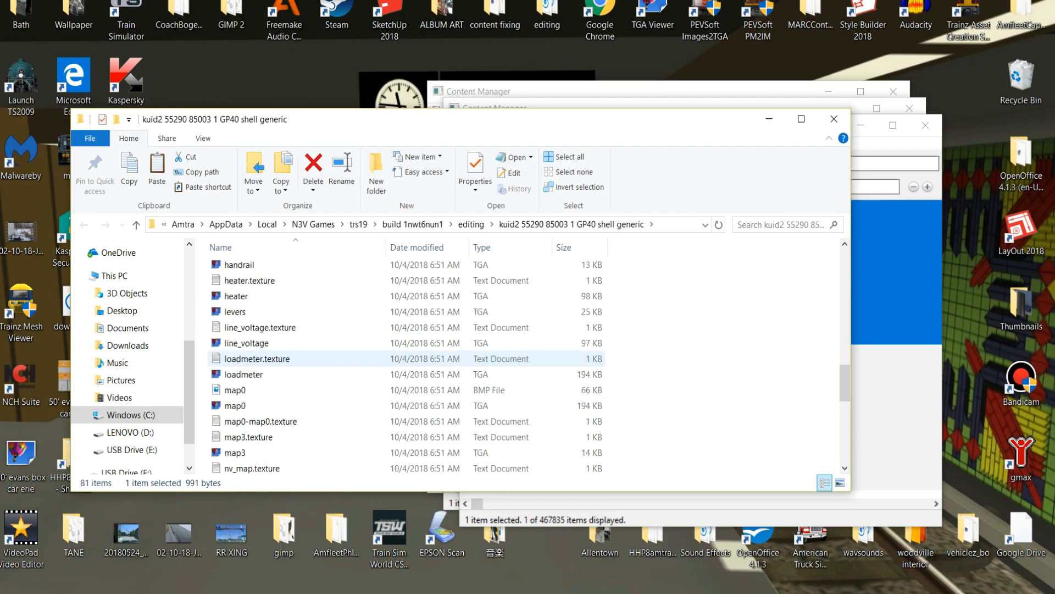
scroll(253, 358, "up", 1)
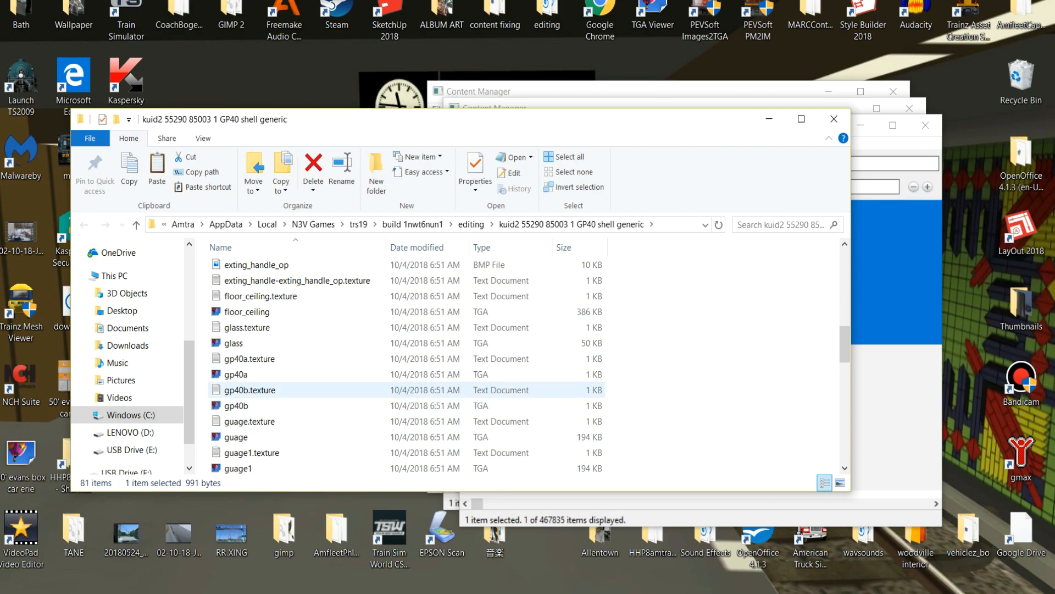
scroll(330, 390, "up", 1)
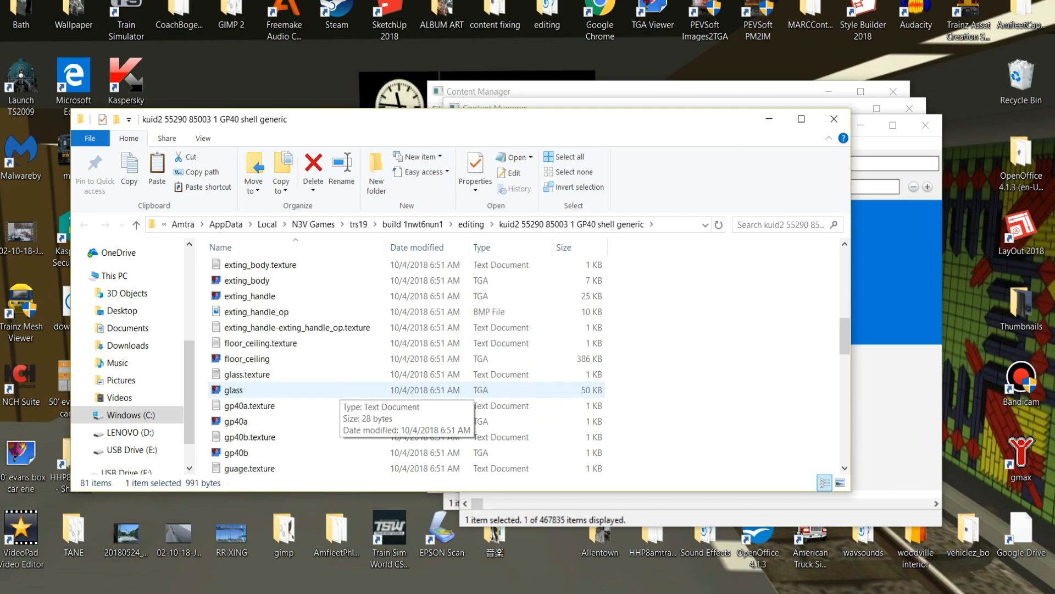
scroll(330, 390, "up", 2)
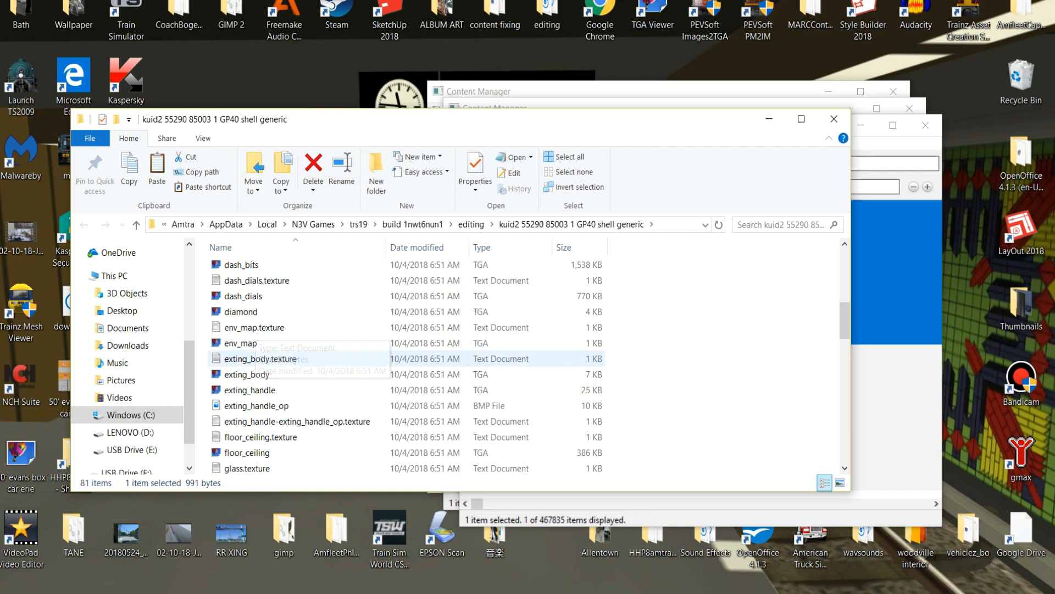
Duplicate the env_map TGA image within the main asset folder and rename the copy nv_map.
right_click(254, 343)
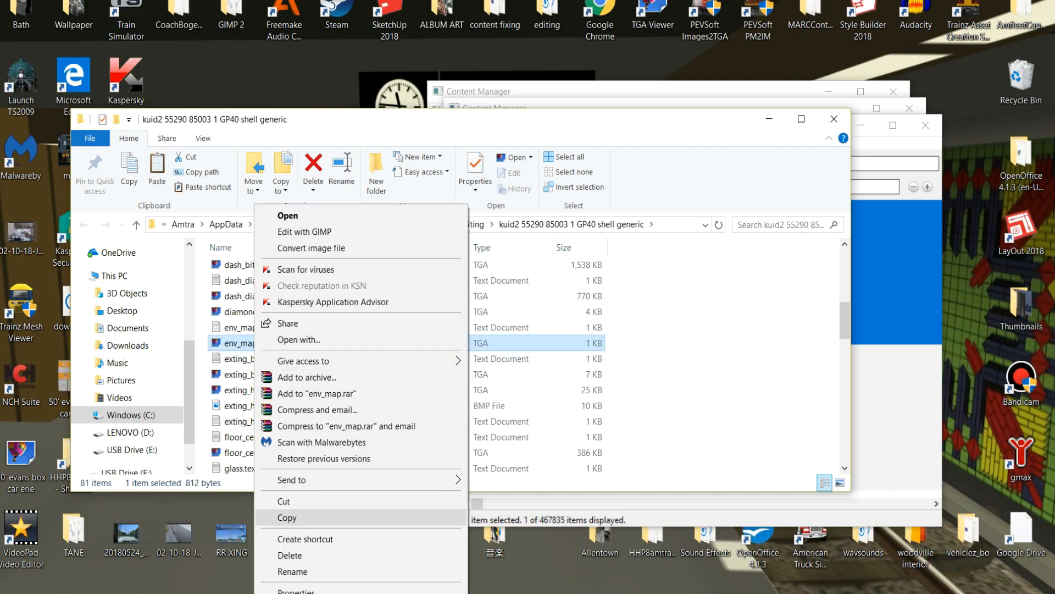
left_click(284, 516)
right_click(670, 353)
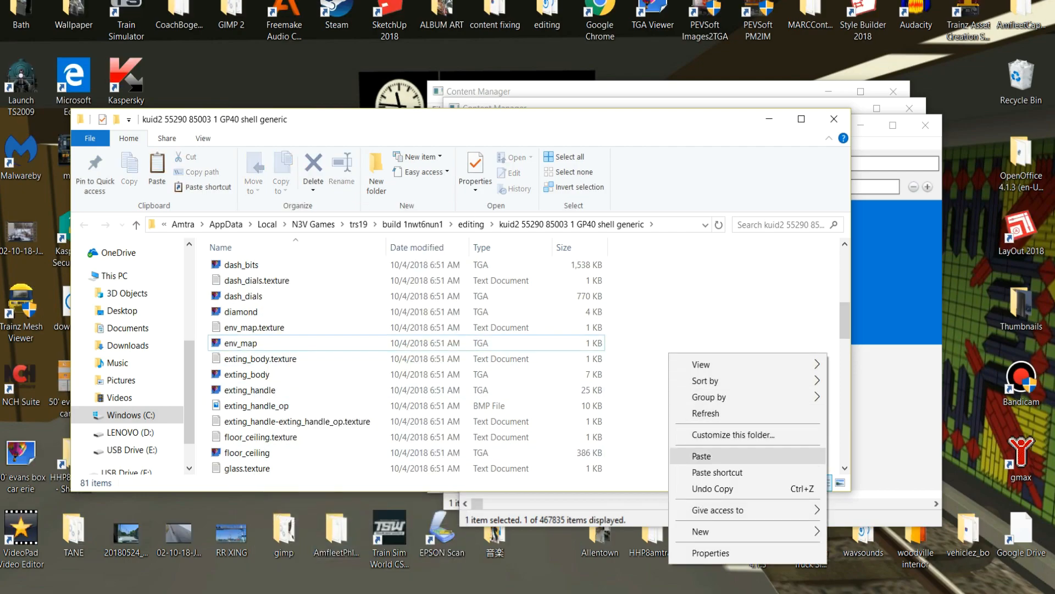
left_click(687, 455)
left_click(231, 327)
left_click(229, 328)
key("BackSpace")
key("End")
key("BackSpace")
key("BackSpace")
key("BackSpace")
key("BackSpace")
key("BackSpace")
key("BackSpace")
key("BackSpace")
key("Return")
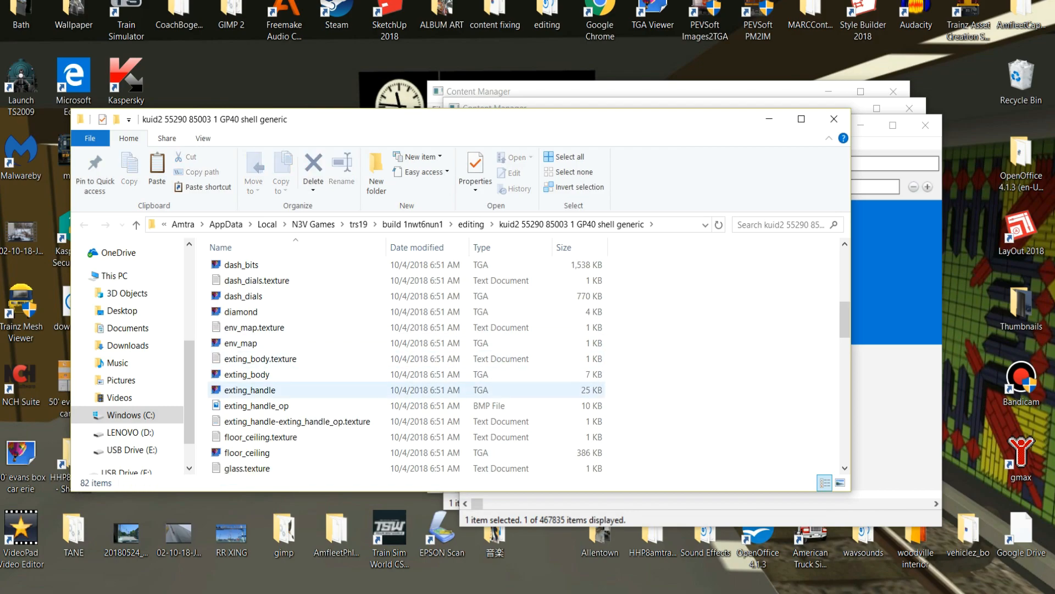
Set the Primary entry to nv_map.tga in the main folder's nv_map.texture file and save it.
scroll(330, 388, "down", 8)
scroll(330, 388, "down", 3)
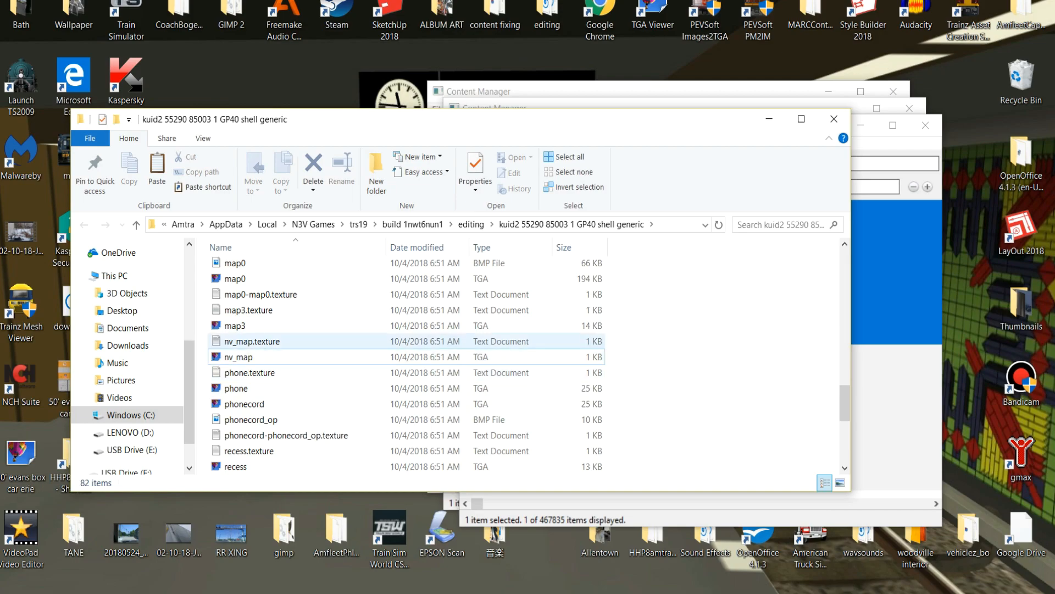
left_click(253, 342)
key("Return")
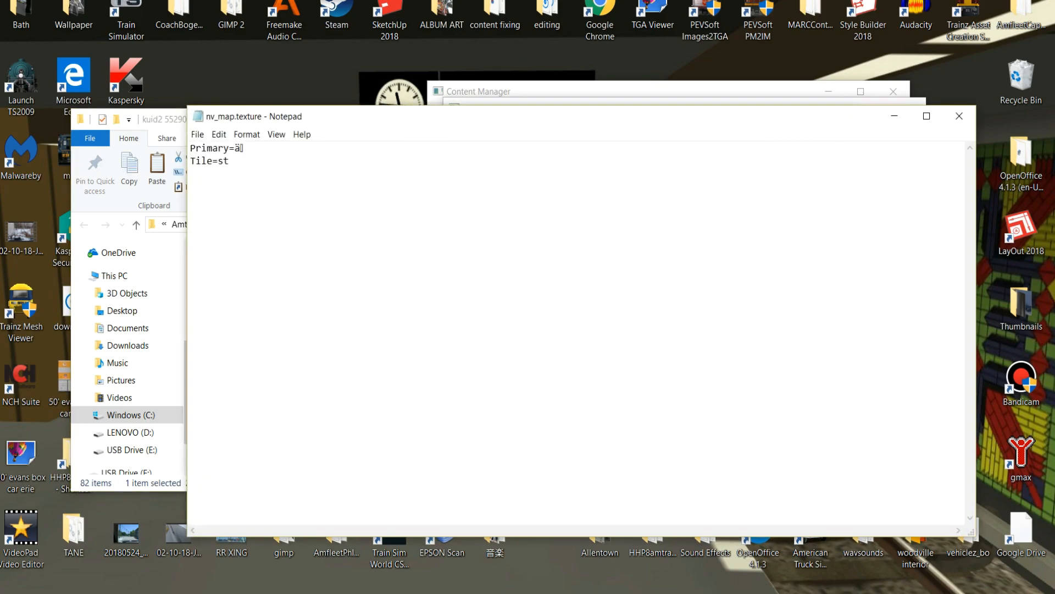
key("shift+Left")
type("nv_map.tga")
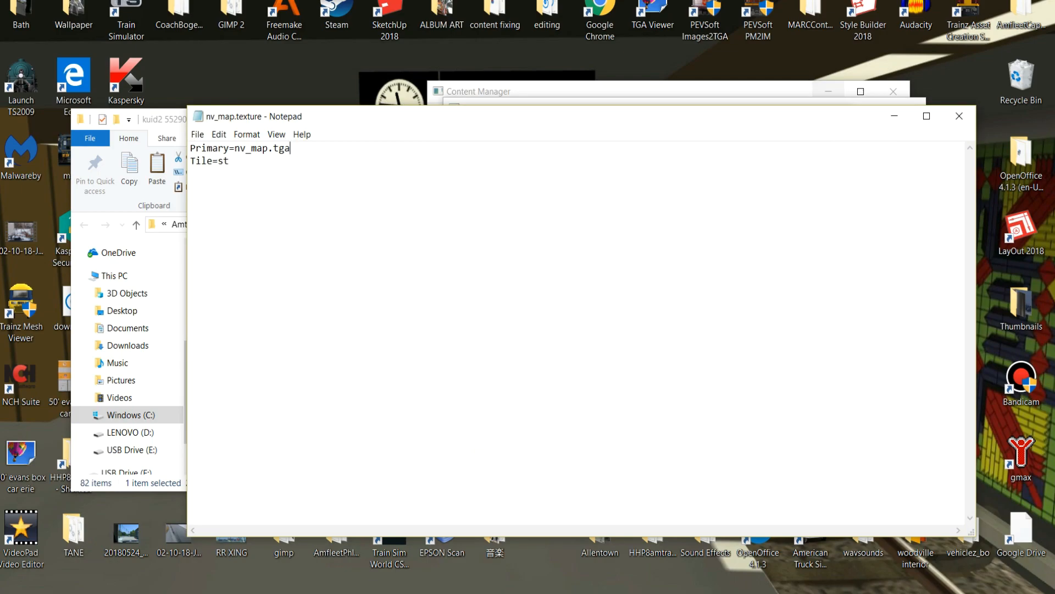
left_click(959, 116)
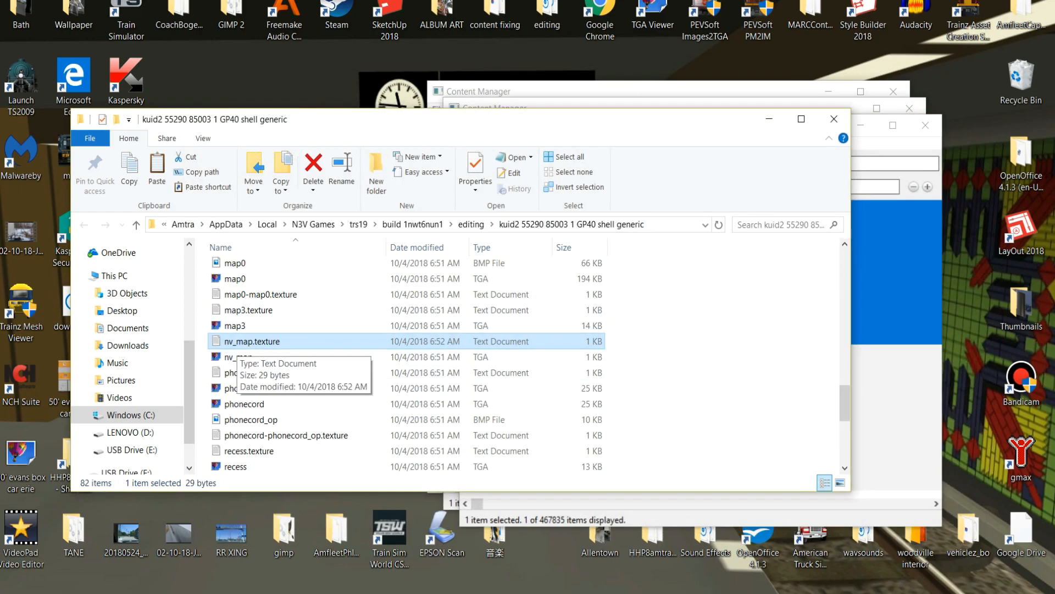
Copy the nv_map.texture file and nv_map TGA image from the main folder into the night folder, replacing the existing text file.
left_click(242, 357, "shift")
right_click(254, 359)
left_click(286, 270)
scroll(286, 311, "up", 10)
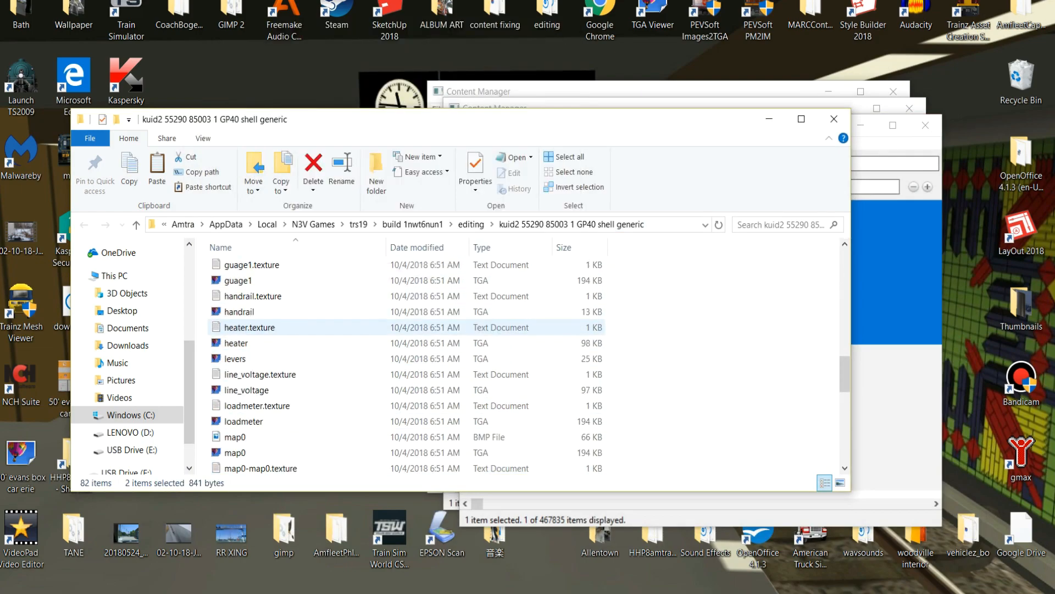
scroll(286, 312, "up", 7)
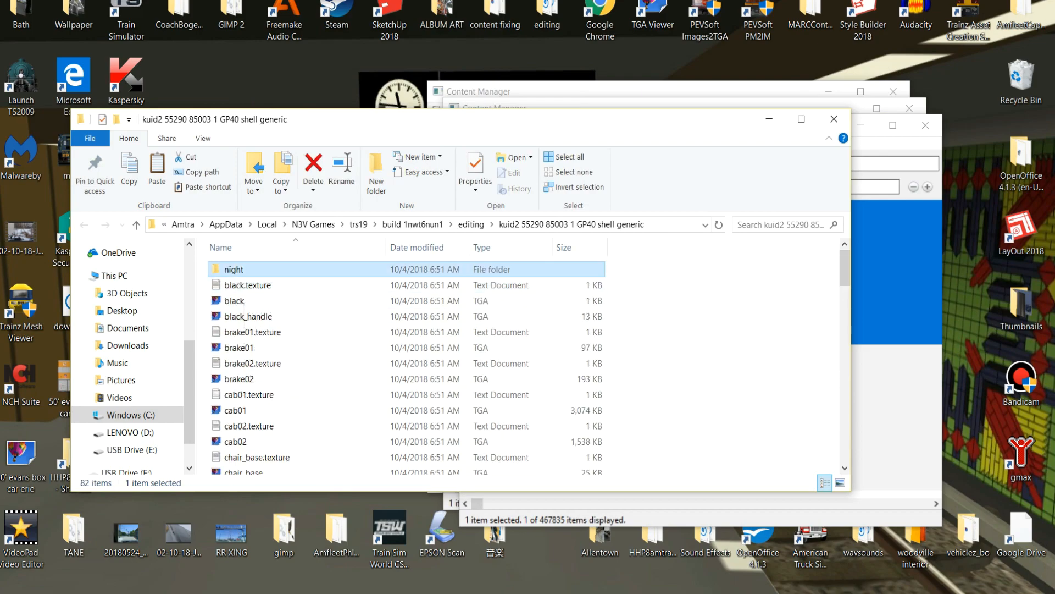
double_click(242, 269)
right_click(204, 342)
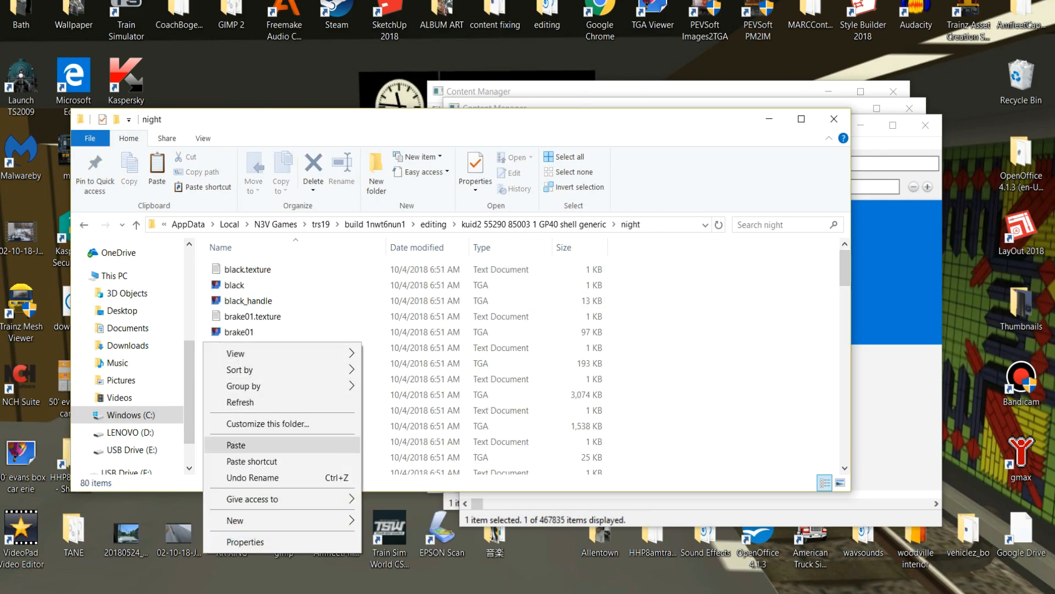
left_click(237, 444)
left_click(484, 241)
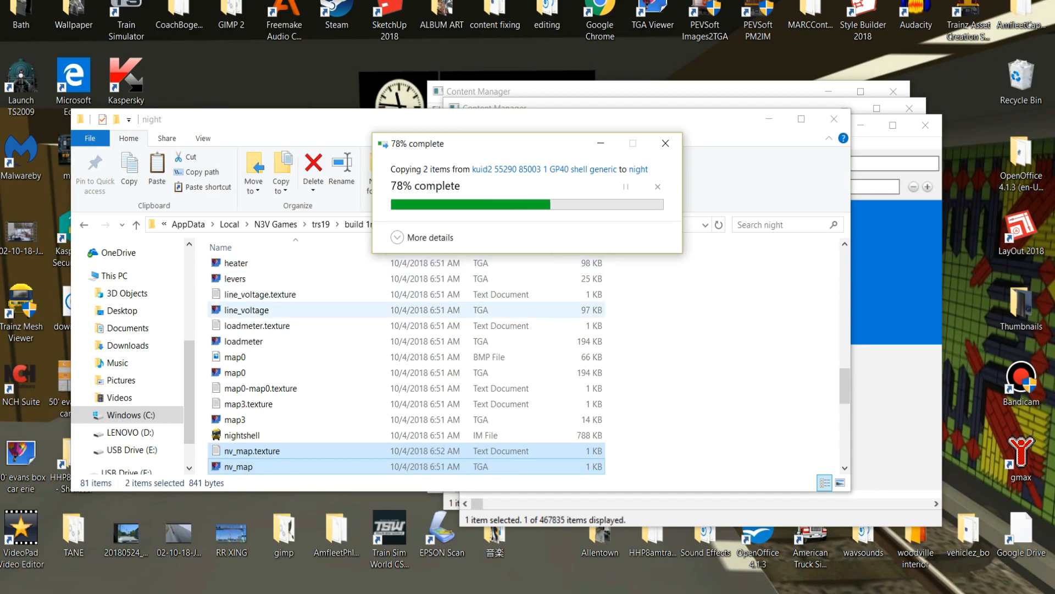
Check the Primary entry in the night folder's nv_map.texture file and close the folder.
double_click(251, 451)
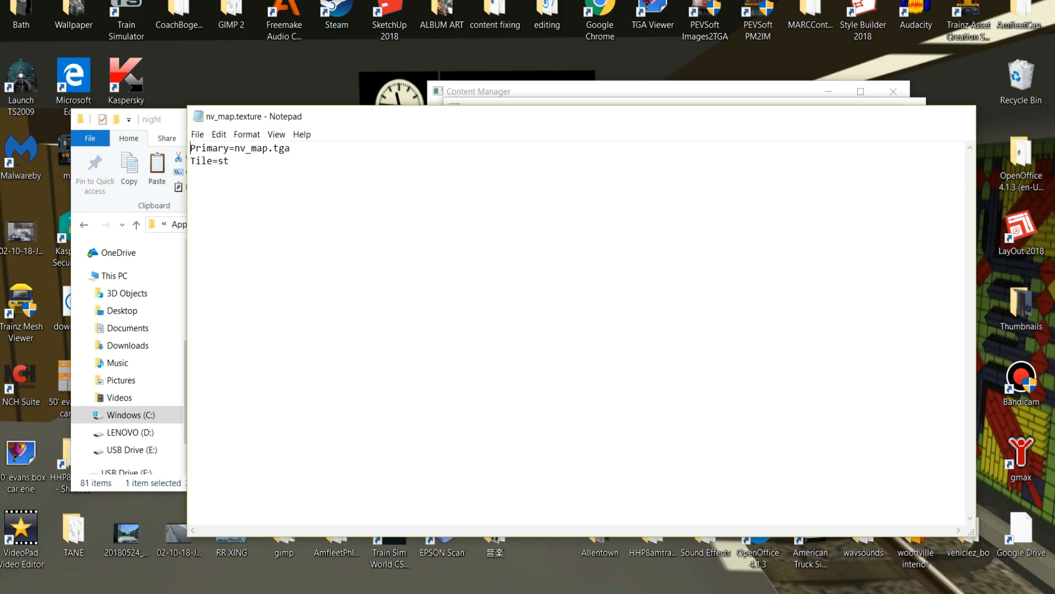
left_click(959, 116)
left_click(834, 119)
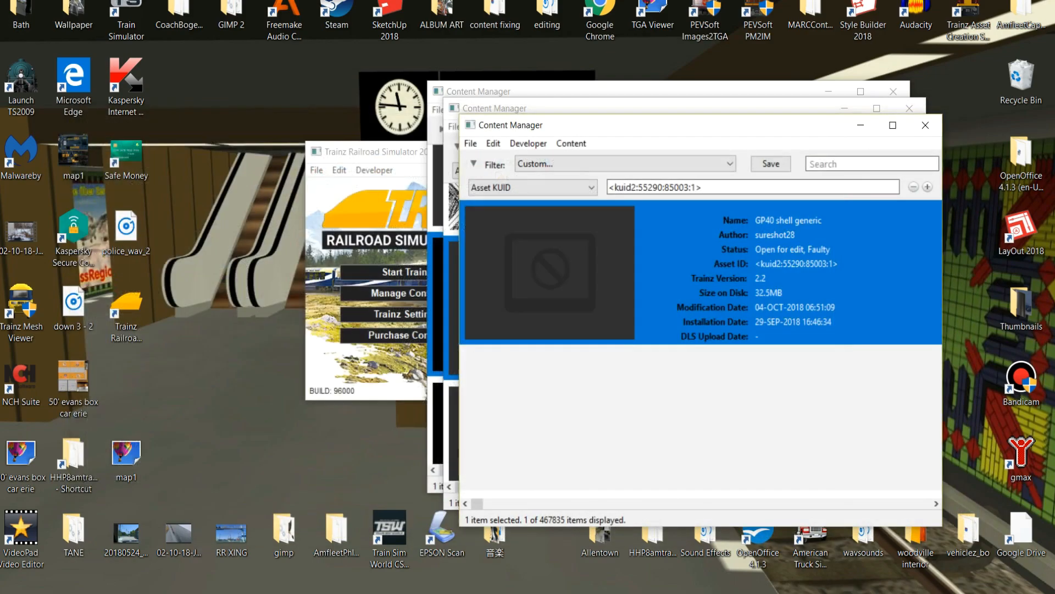
Submit the GP40 shell generic edits and dismiss the submission report.
right_click(721, 288)
left_click(777, 457)
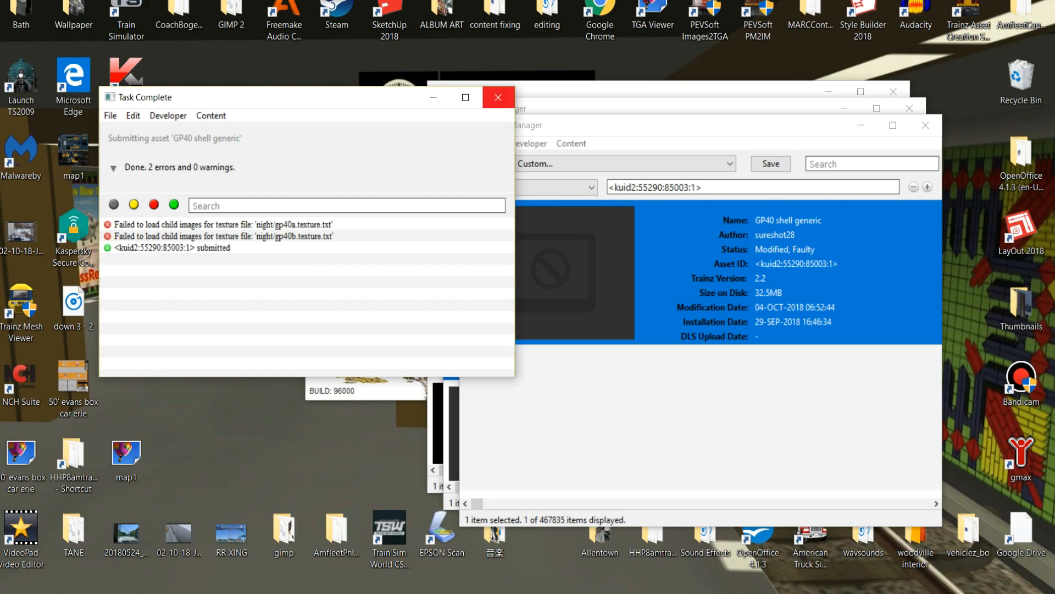
left_click(498, 98)
Open the GP40 shell generic for editing and locate the gp40a and gp40b files in its night folder.
right_click(701, 269)
mouse_move(736, 367)
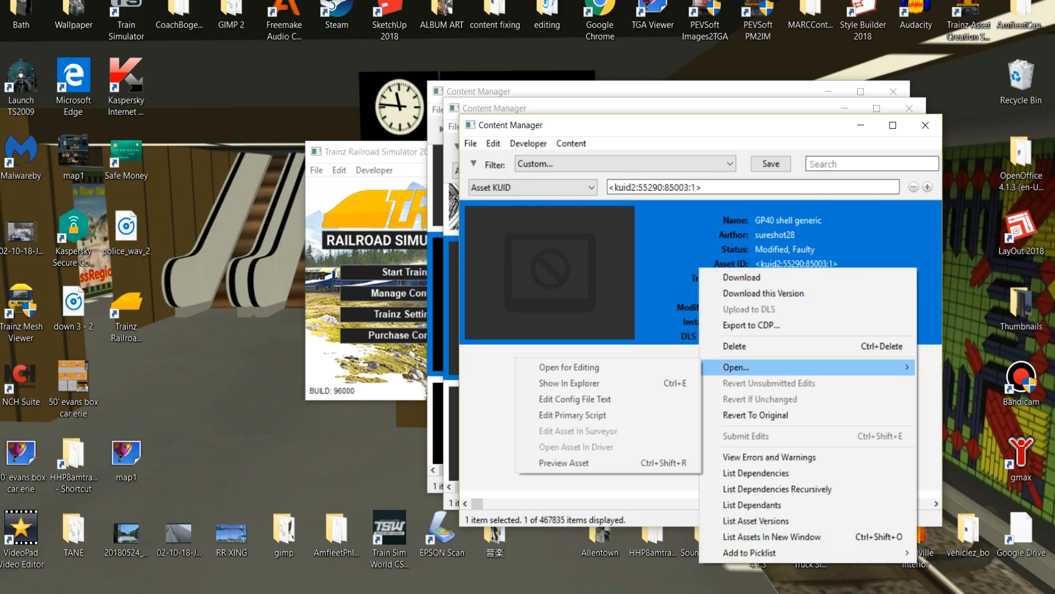
left_click(569, 367)
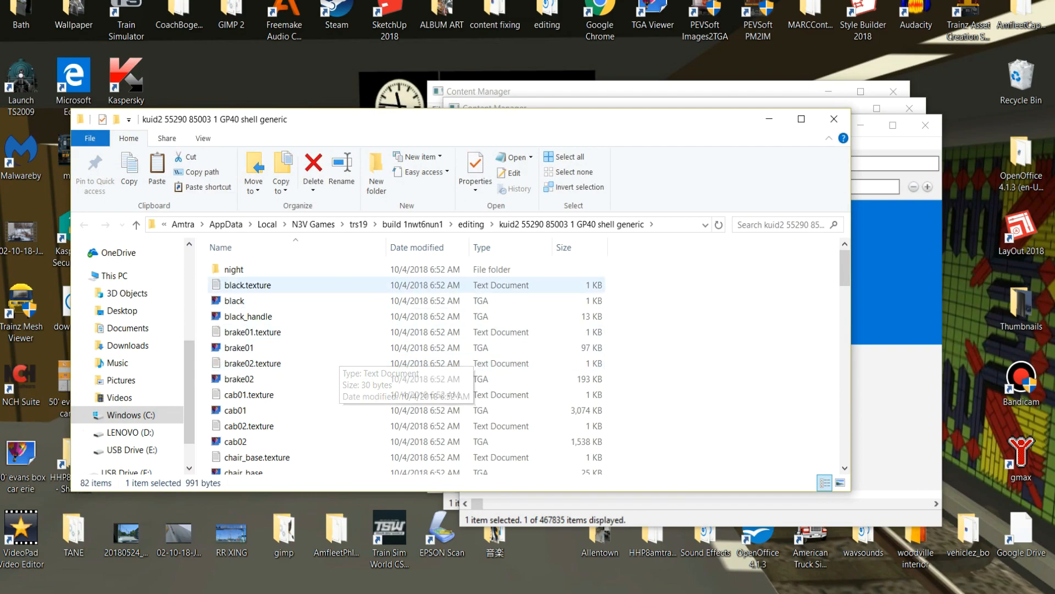
double_click(234, 270)
scroll(330, 404, "down", 9)
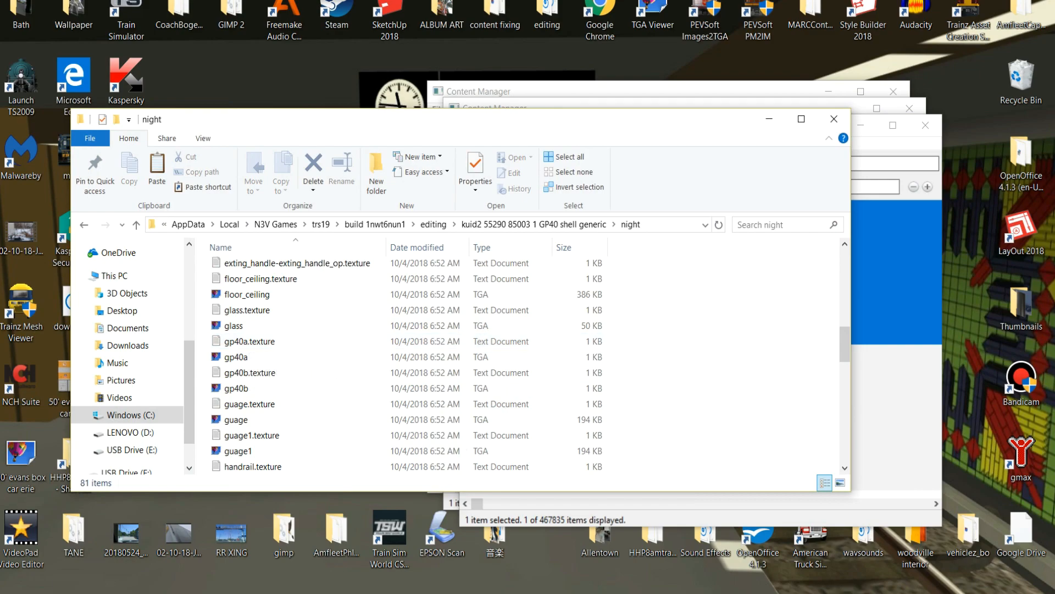
left_click_drag(206, 337, 266, 393)
right_click(265, 376)
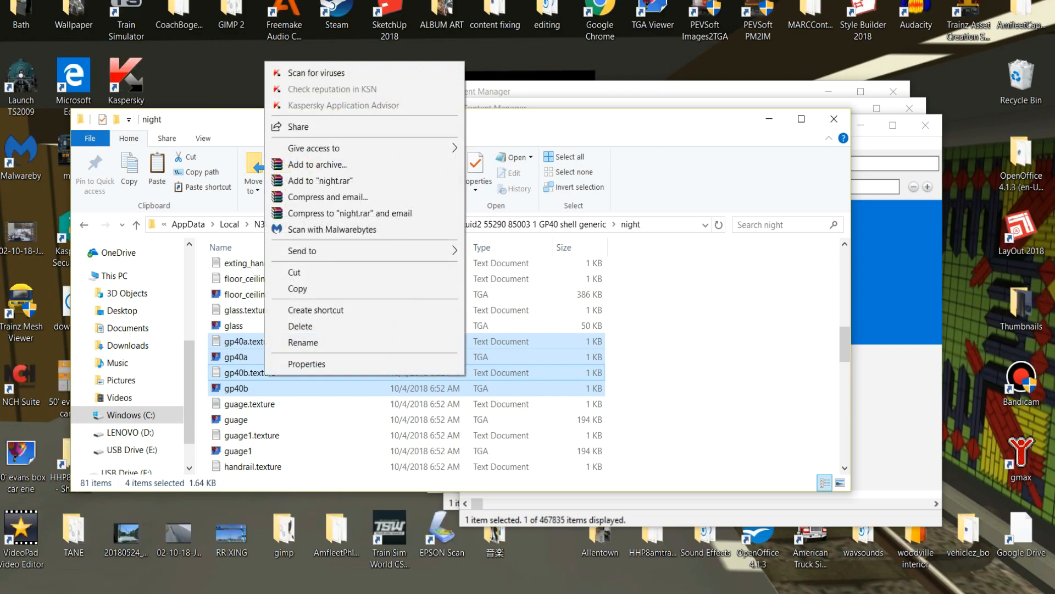
Change the Primary entry in the night folder's gp40a.texture file to GP40a.tga and save the file.
double_click(245, 341)
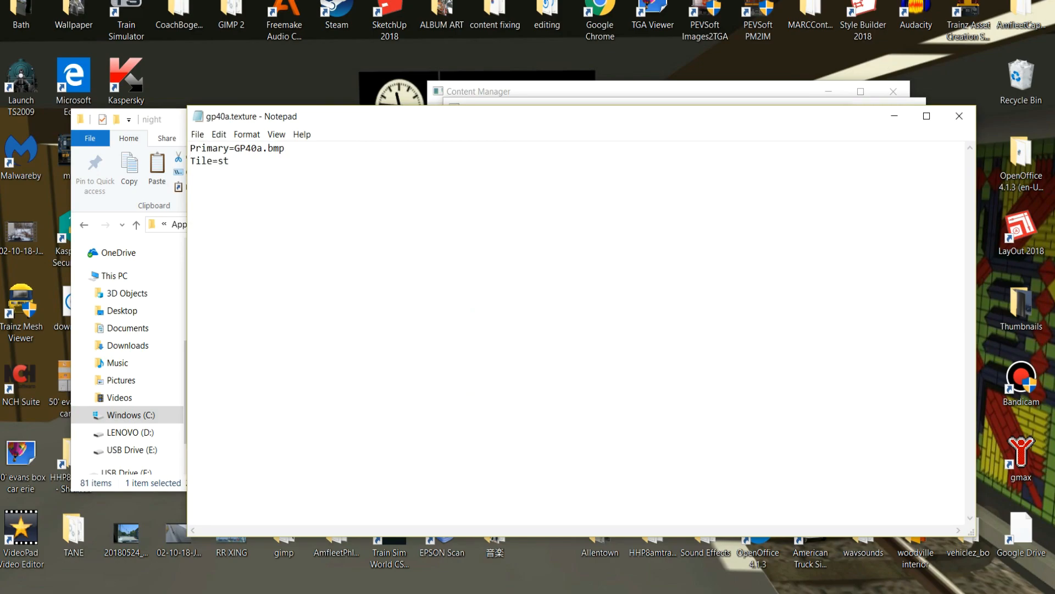
key("BackSpace")
key("BackSpace")
key("BackSpace")
type("tga")
left_click(959, 116)
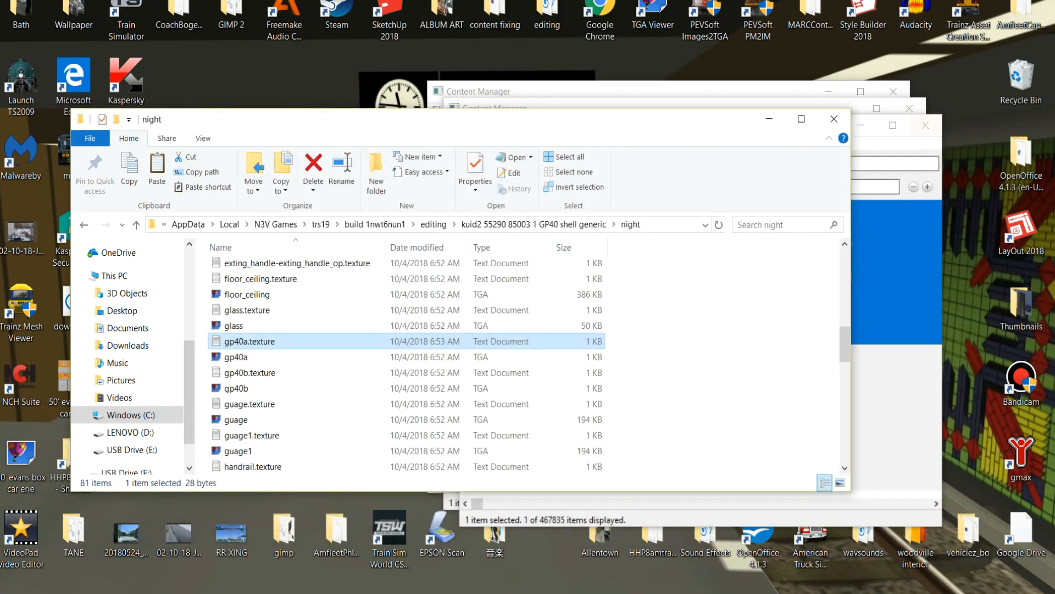
Change the Primary entry in the night folder's gp40b.texture file to GP40b.tga and save the file.
double_click(249, 372)
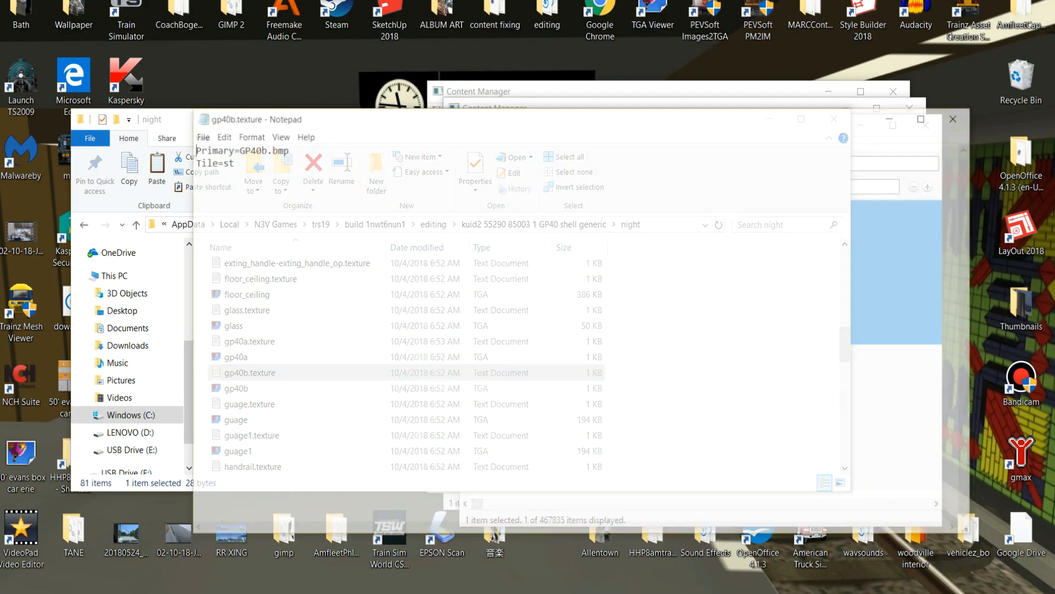
key("BackSpace")
key("BackSpace")
key("BackSpace")
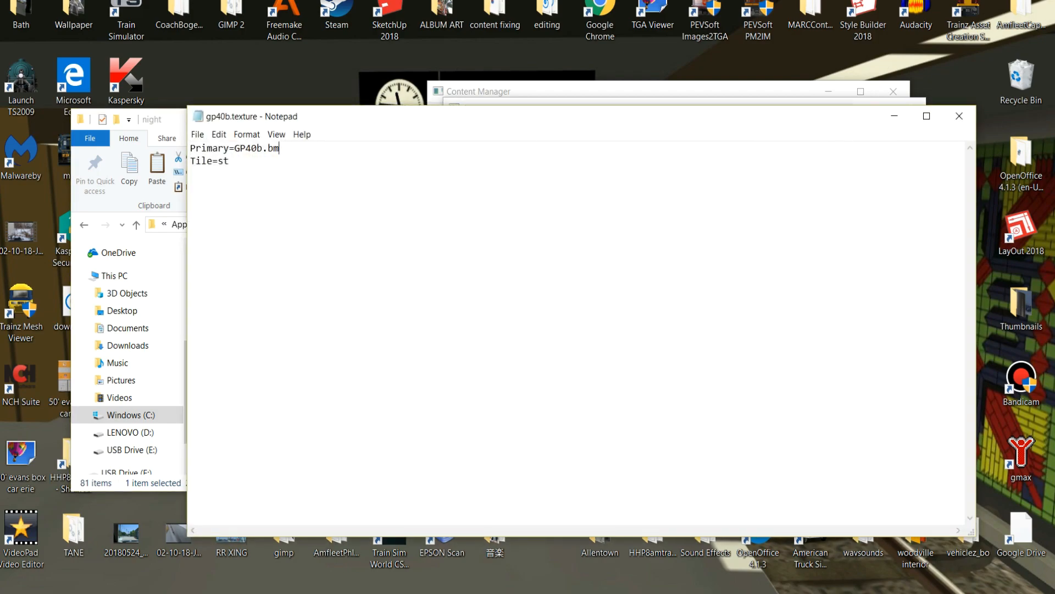
type("tga")
left_click(959, 116)
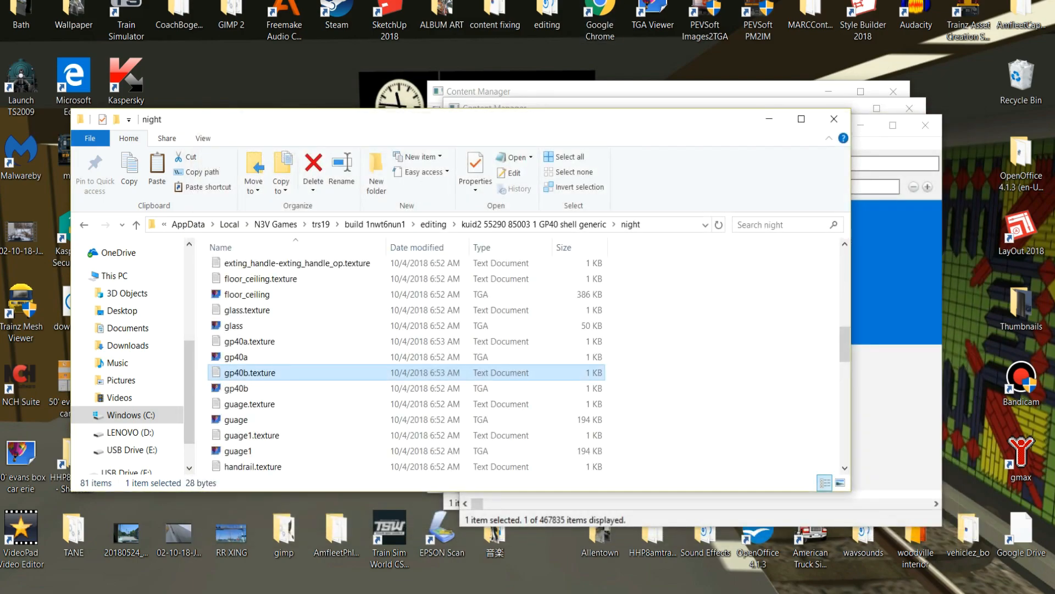
Close the night folder and submit the edits to the GP40 shell generic asset.
left_click(833, 118)
right_click(663, 280)
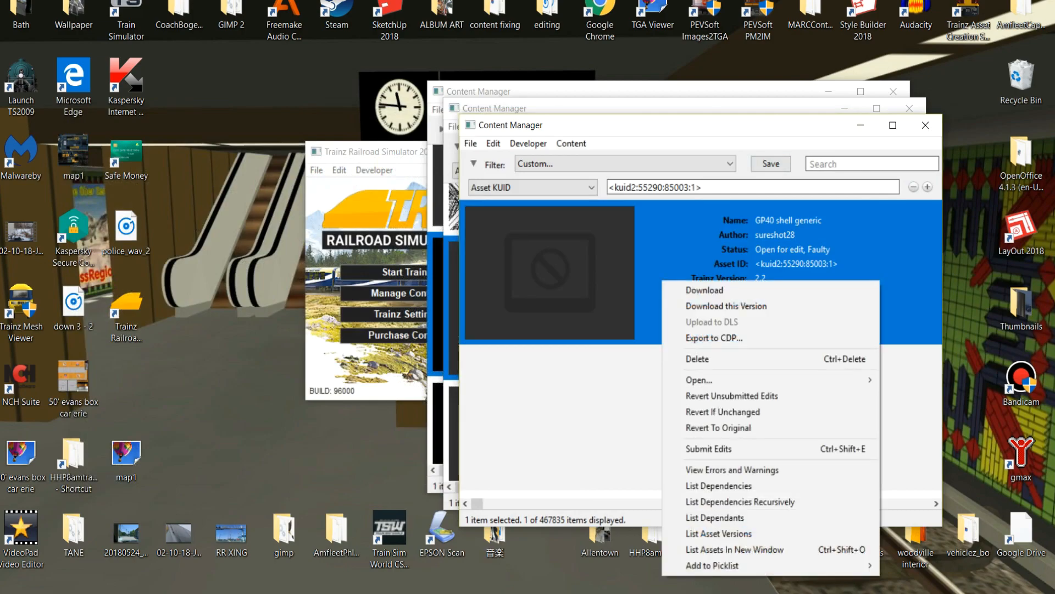
left_click(709, 448)
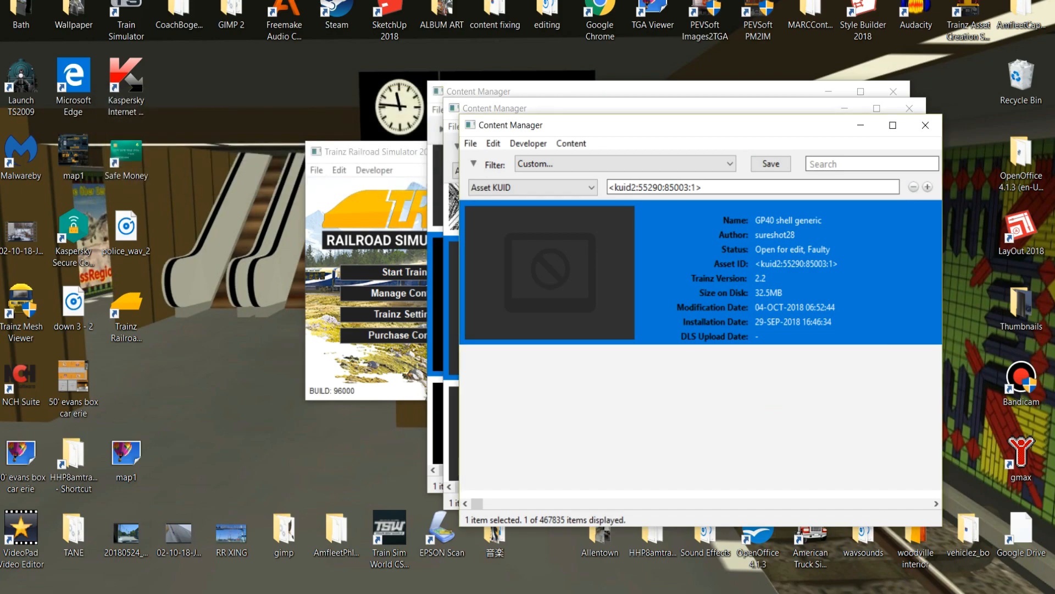
Preview the GP40 shell generic asset to inspect its mesh and textures.
right_click(602, 262)
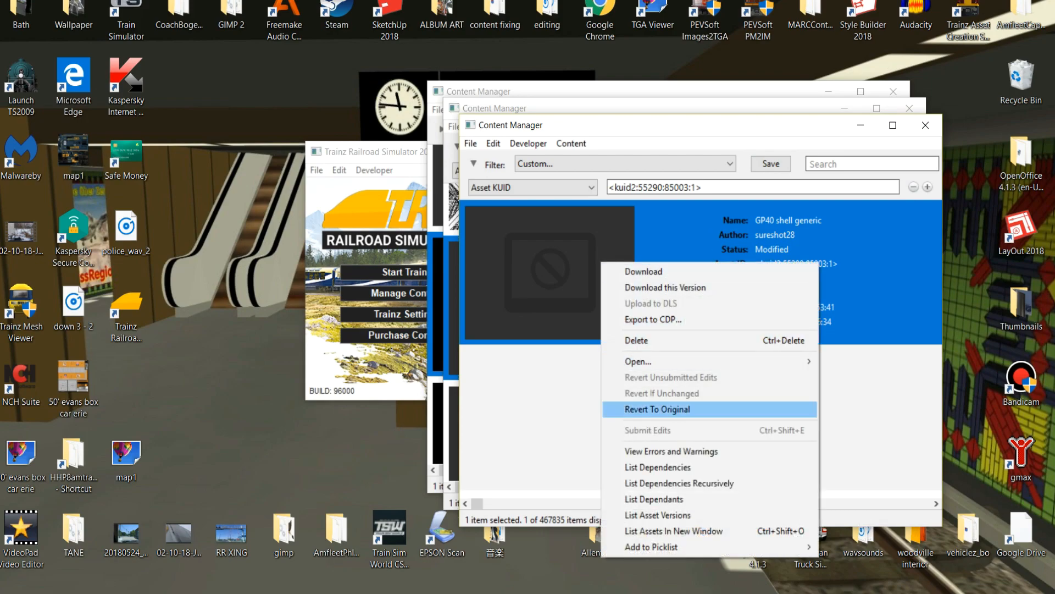
mouse_move(638, 361)
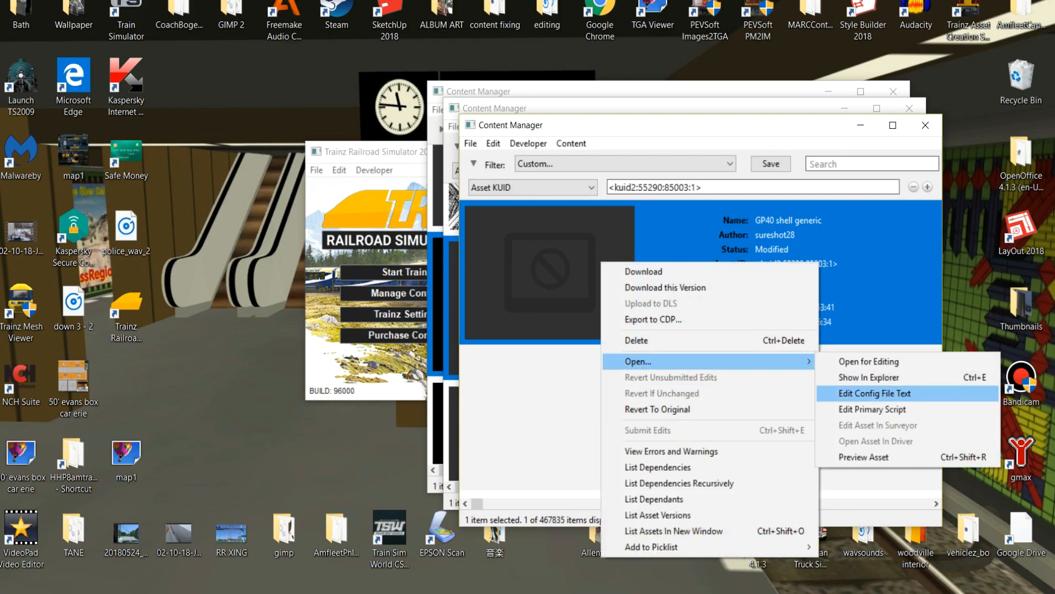
key("Return")
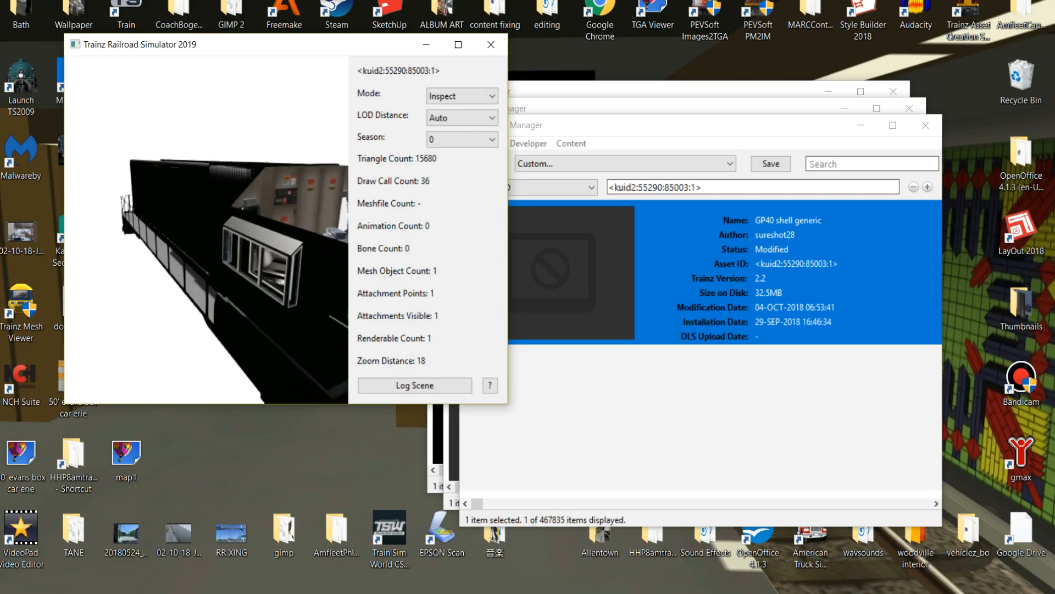
Inspect the GP40 shell's cab interior up close in the preview, and close the preview and the shell's asset list.
scroll(206, 229, "up", 5)
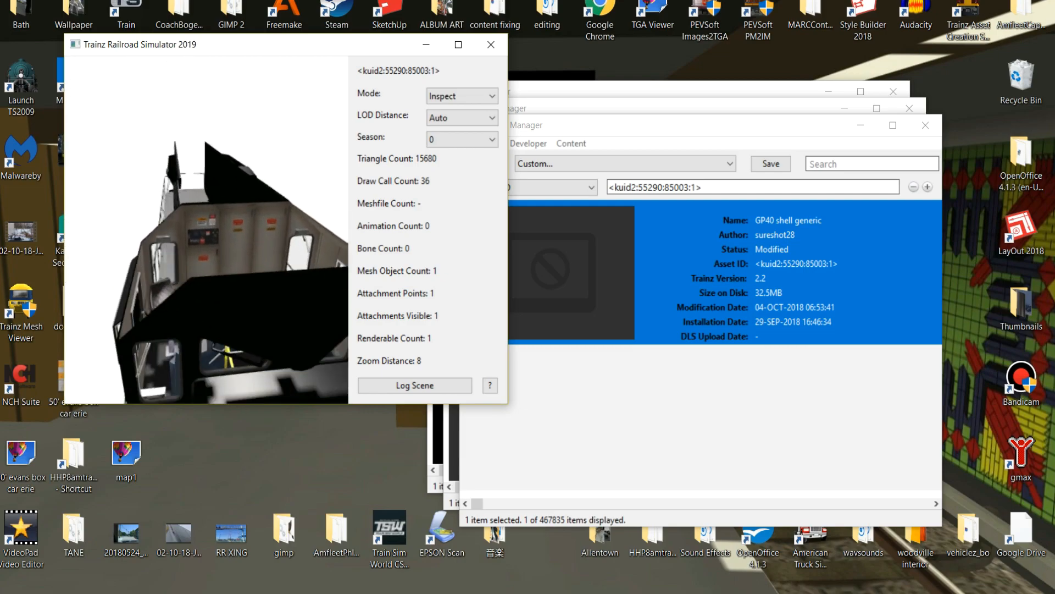
scroll(207, 229, "up", 3)
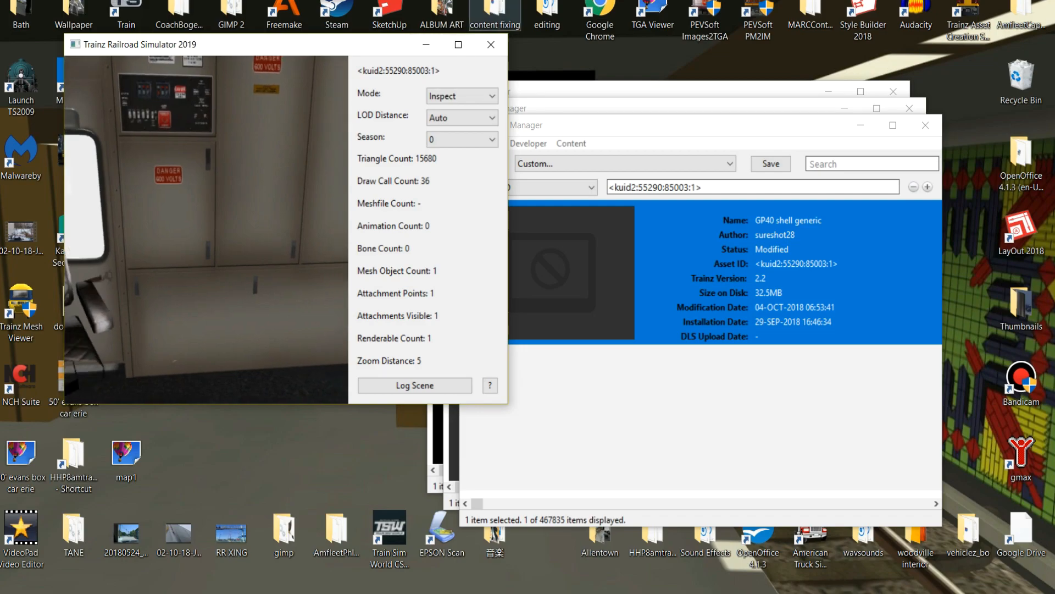
left_click(491, 44)
left_click(925, 125)
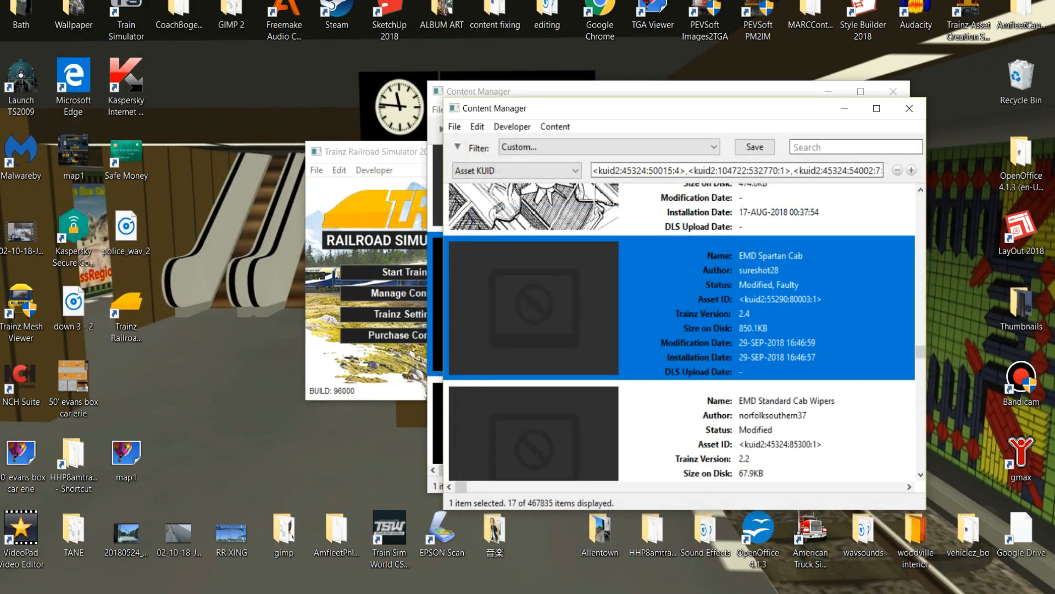
Review the errors and warnings for the faulty EMD Spartan Cab asset and close the report.
right_click(728, 306)
left_click(796, 495)
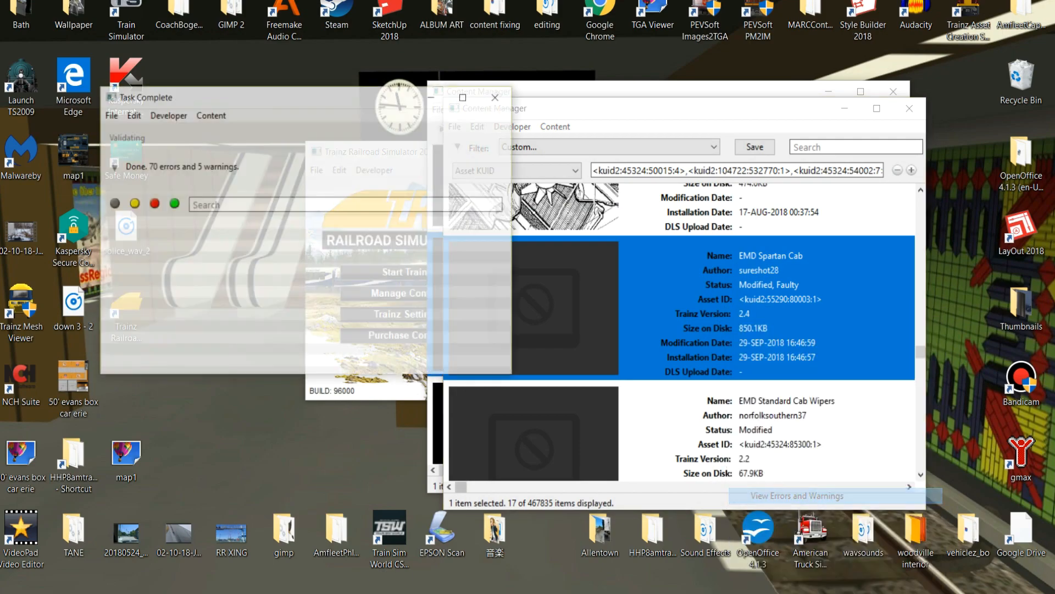
scroll(302, 297, "up", 5)
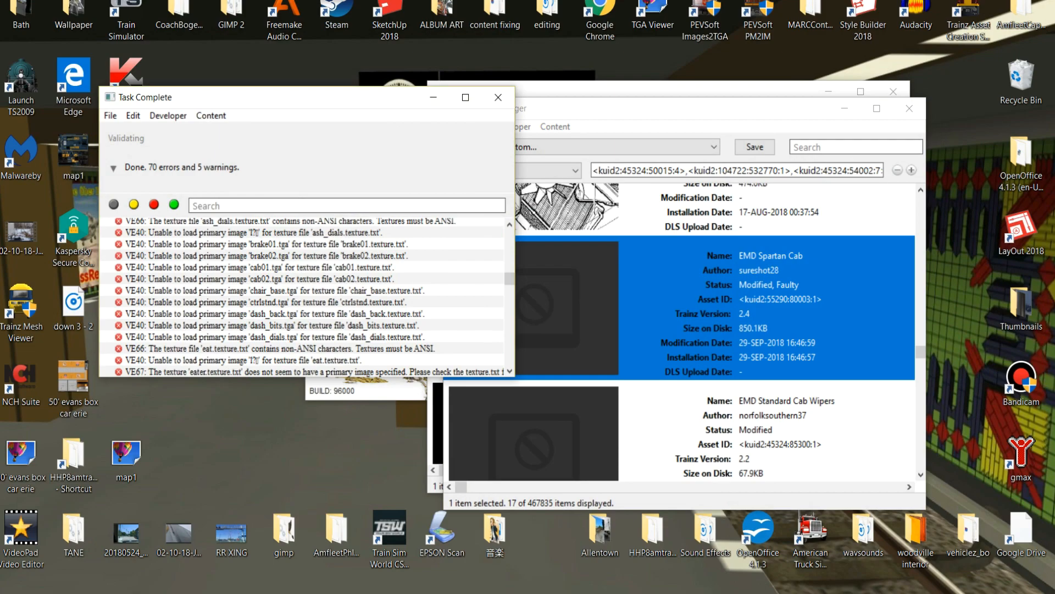
scroll(306, 297, "up", 6)
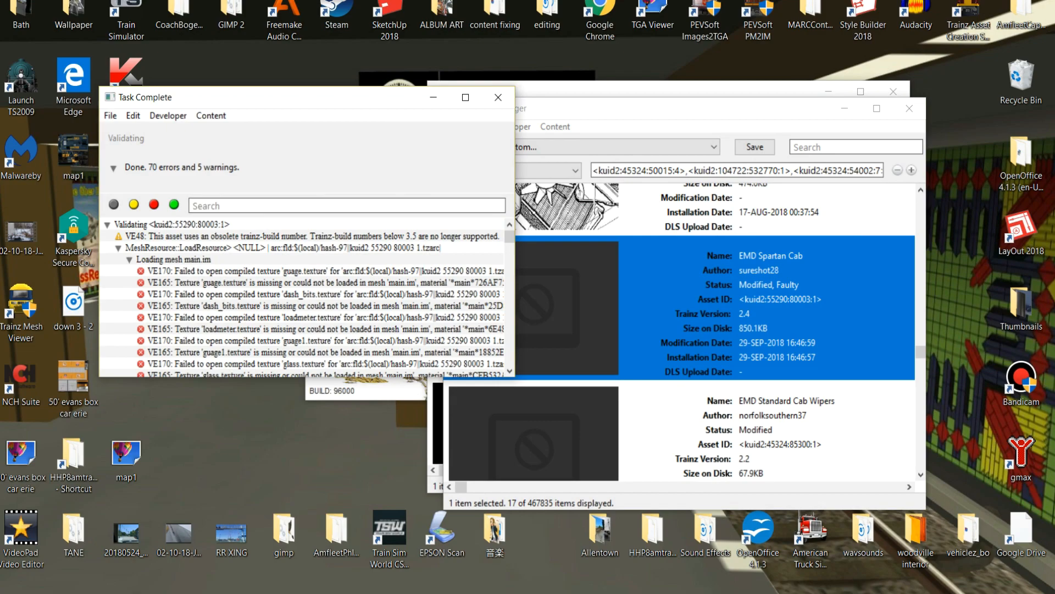
left_click(498, 96)
Open the EMD Spartan Cab asset for editing and show its folder in Explorer.
right_click(731, 325)
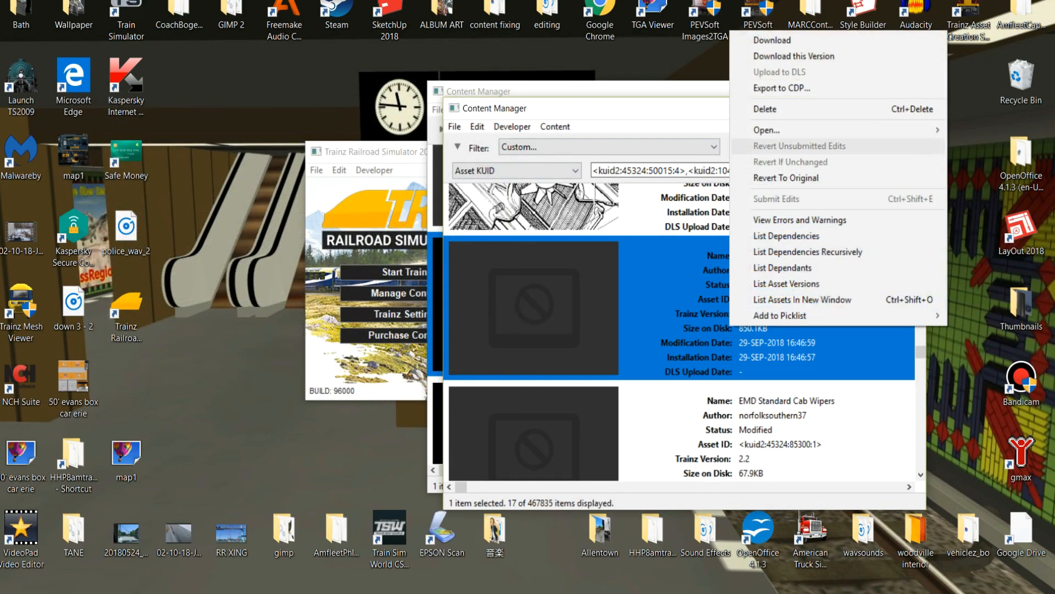
mouse_move(767, 130)
left_click(599, 146)
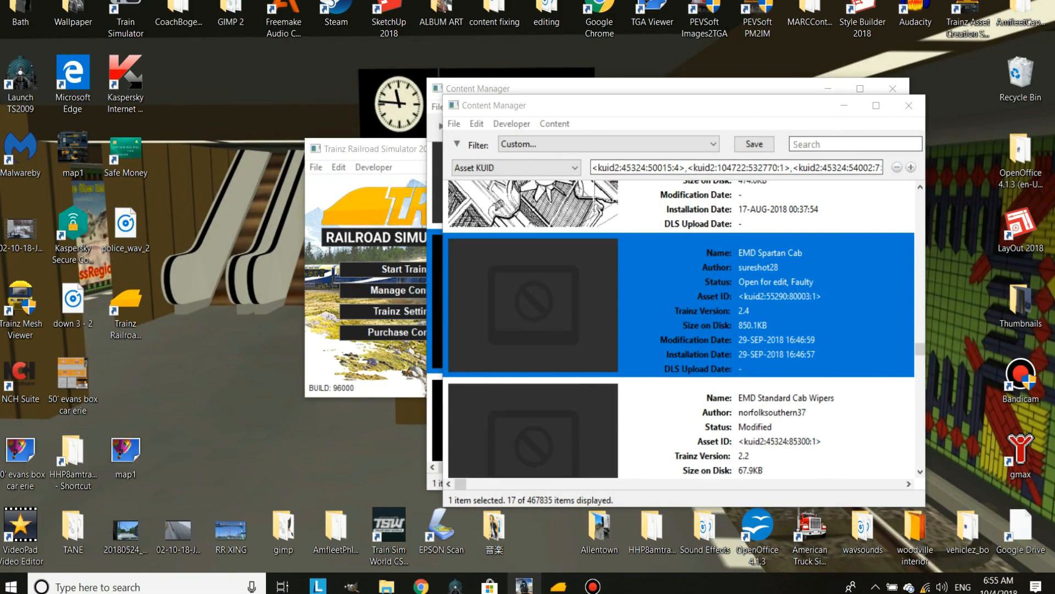
right_click(736, 311)
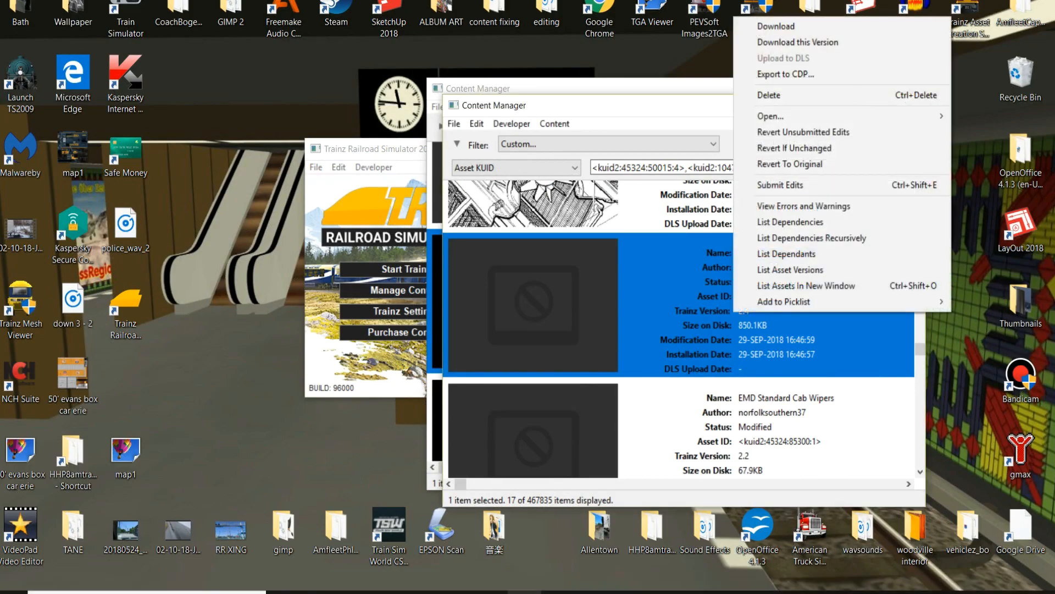
left_click(610, 132)
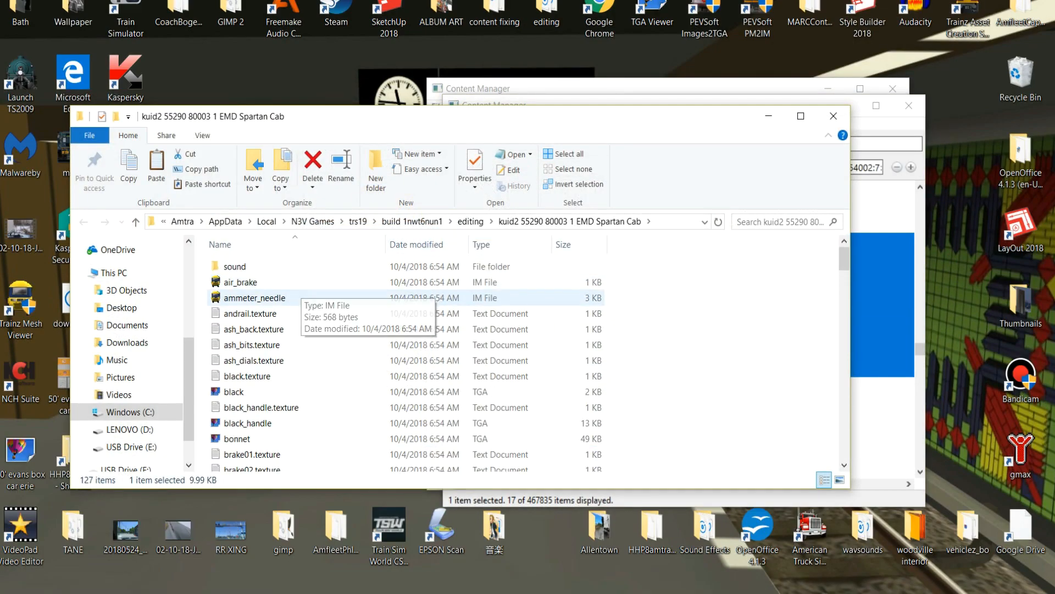
Duplicate the black TGA image in the EMD Spartan Cab folder and name the copy andrail.
left_click(308, 315)
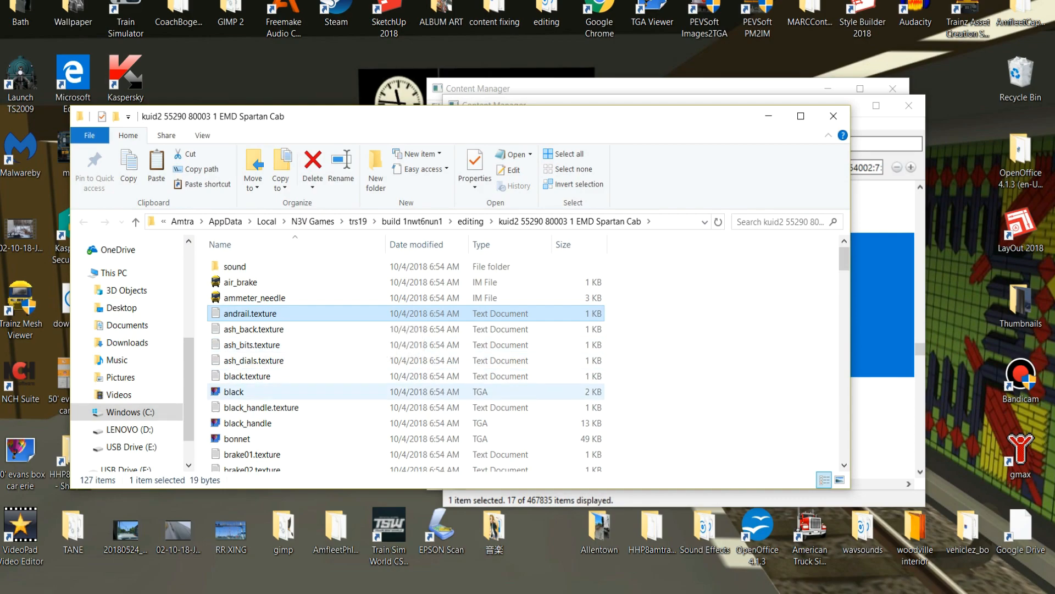
right_click(223, 392)
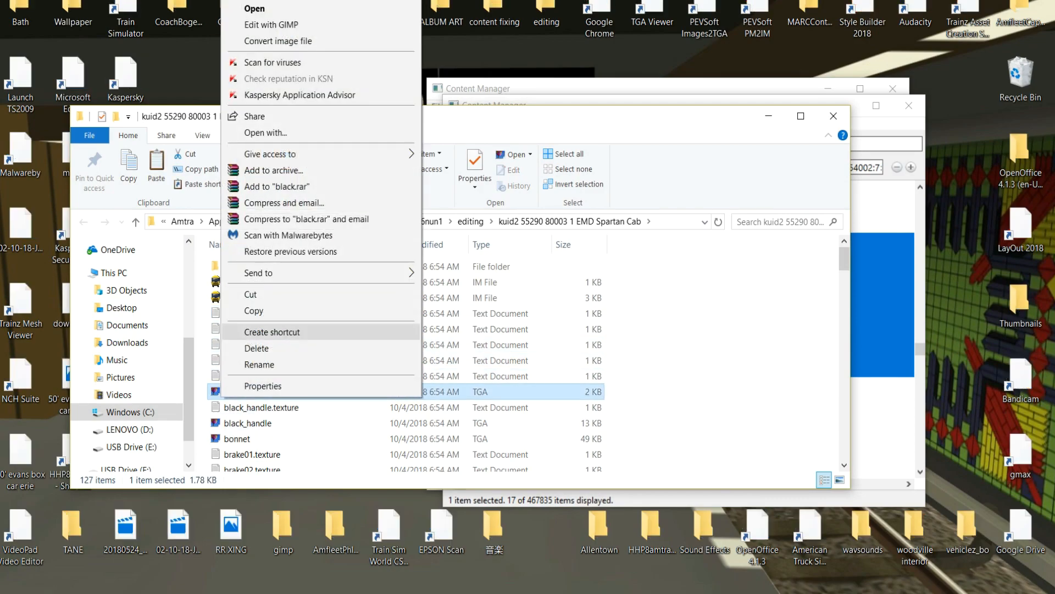
left_click(253, 310)
right_click(651, 322)
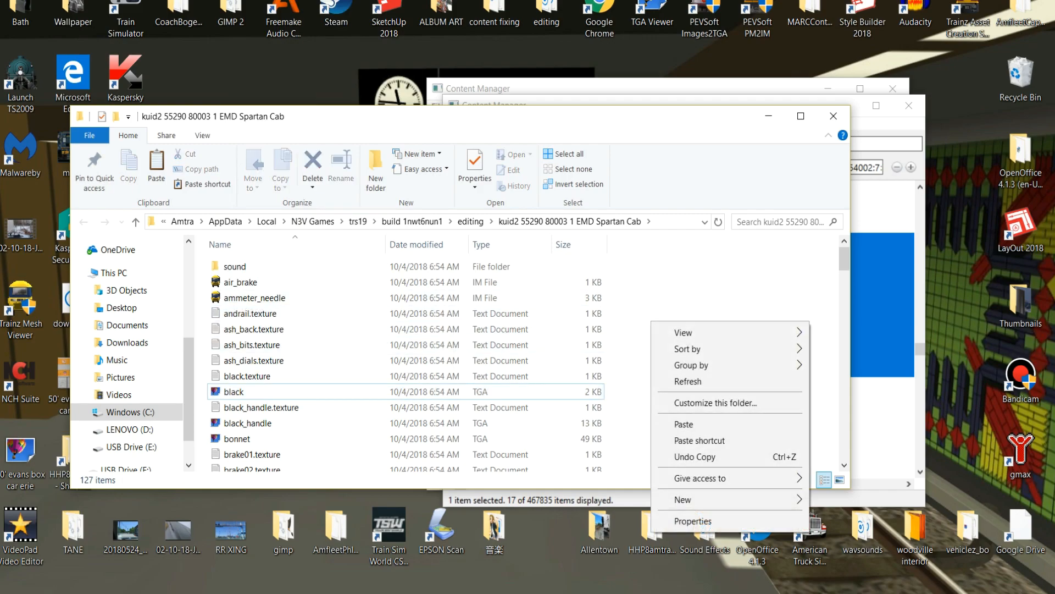
left_click(684, 423)
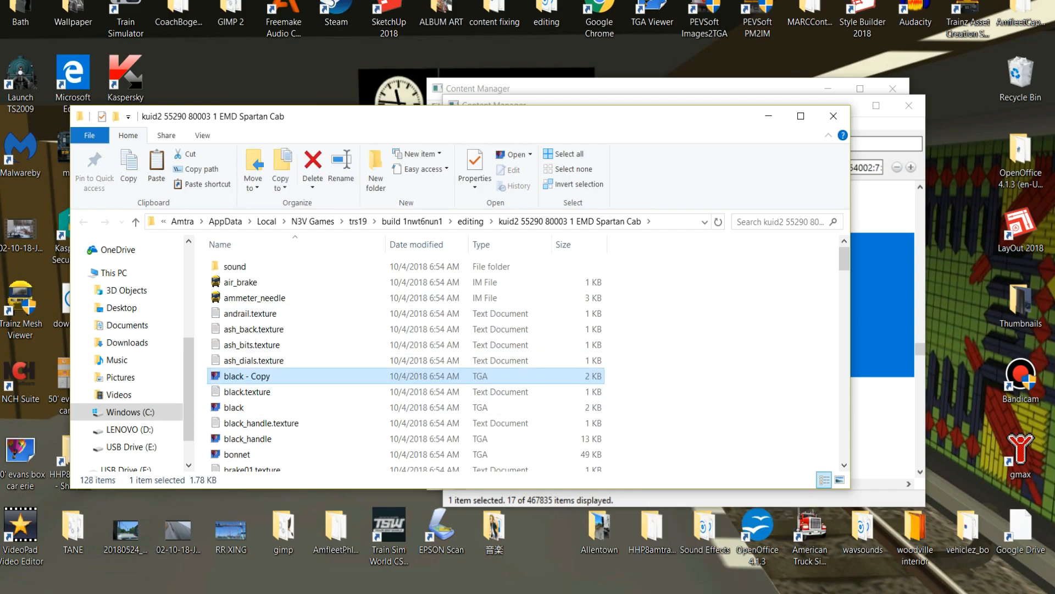
key("F2")
type("andrail")
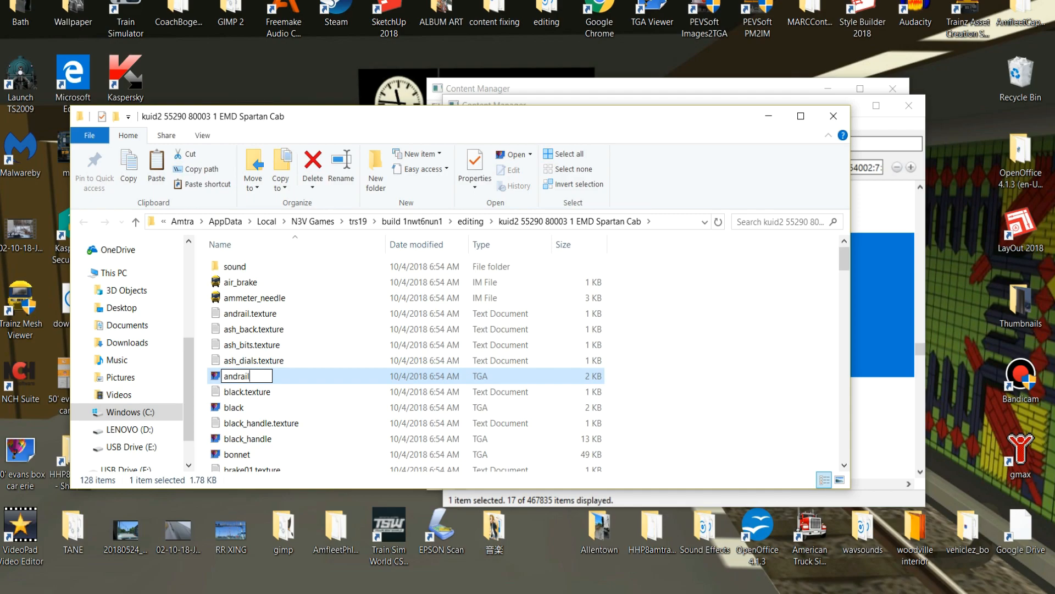
left_click(682, 352)
Set the Primary entry in the andrail.texture file to andrail.tga and save the file.
left_click(251, 313)
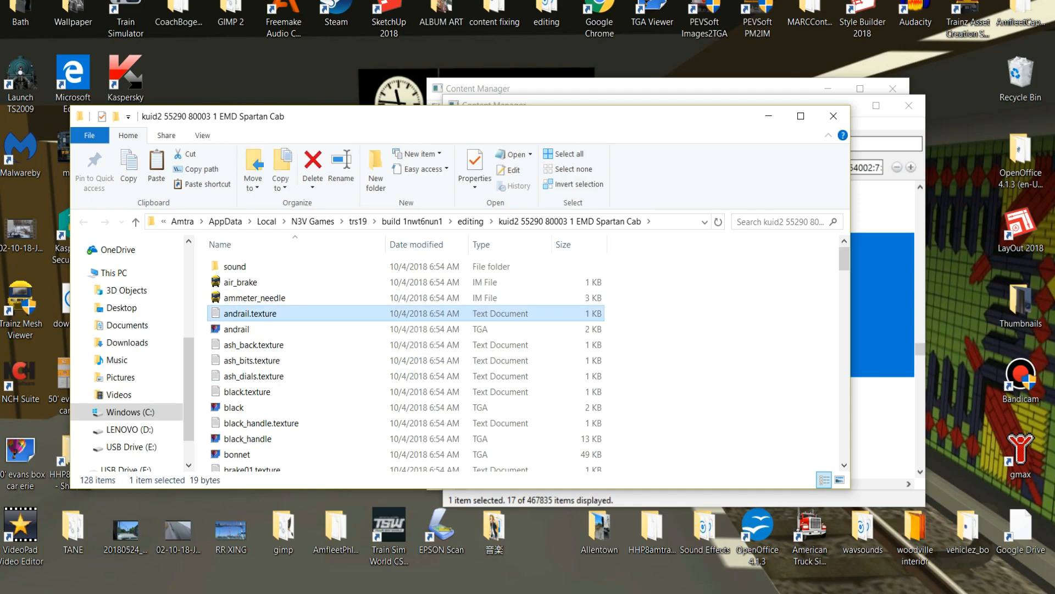
key("Return")
type("andrail")
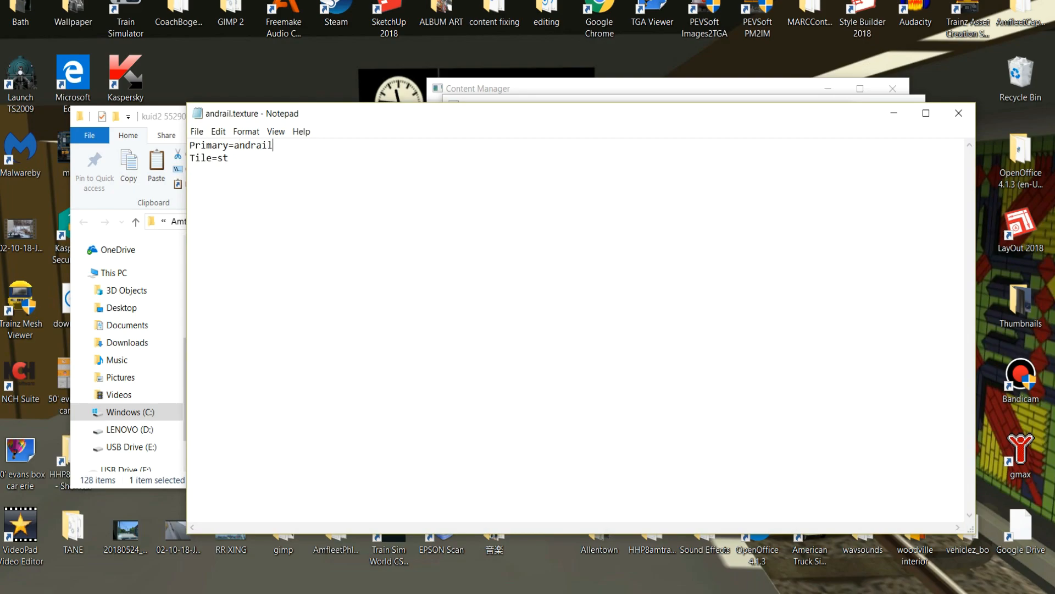
type(".tga")
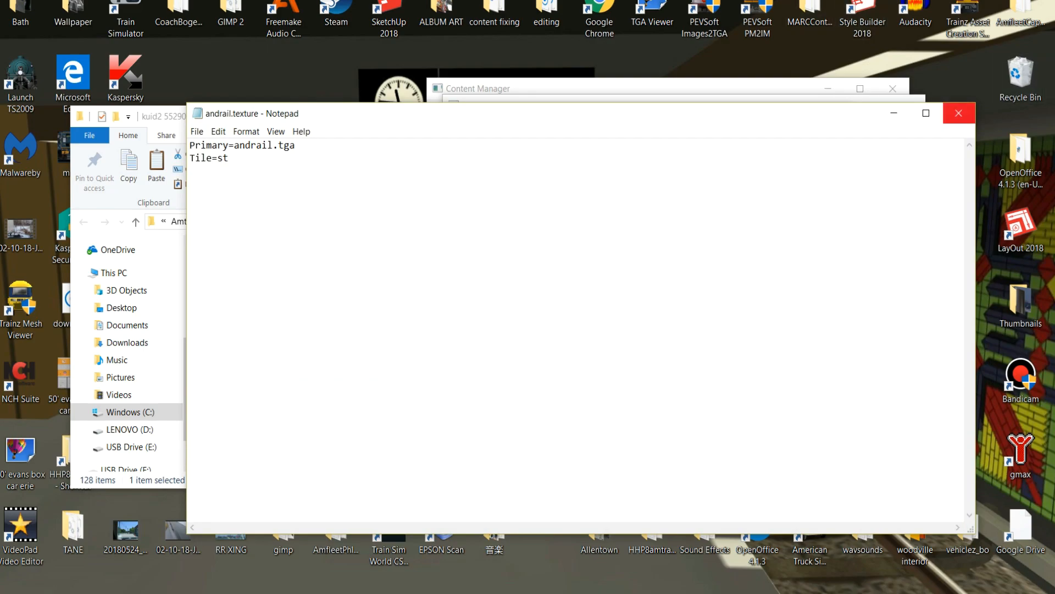
left_click(959, 113)
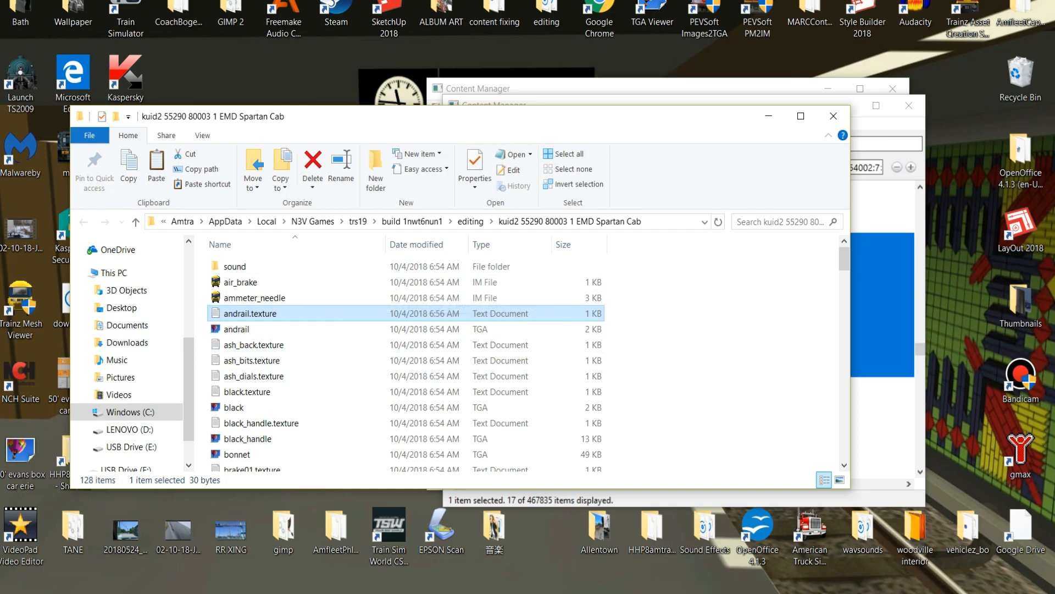
Make another copy of the black TGA image in the cab folder and rename it ash_back.
left_click(233, 407)
right_click(233, 407)
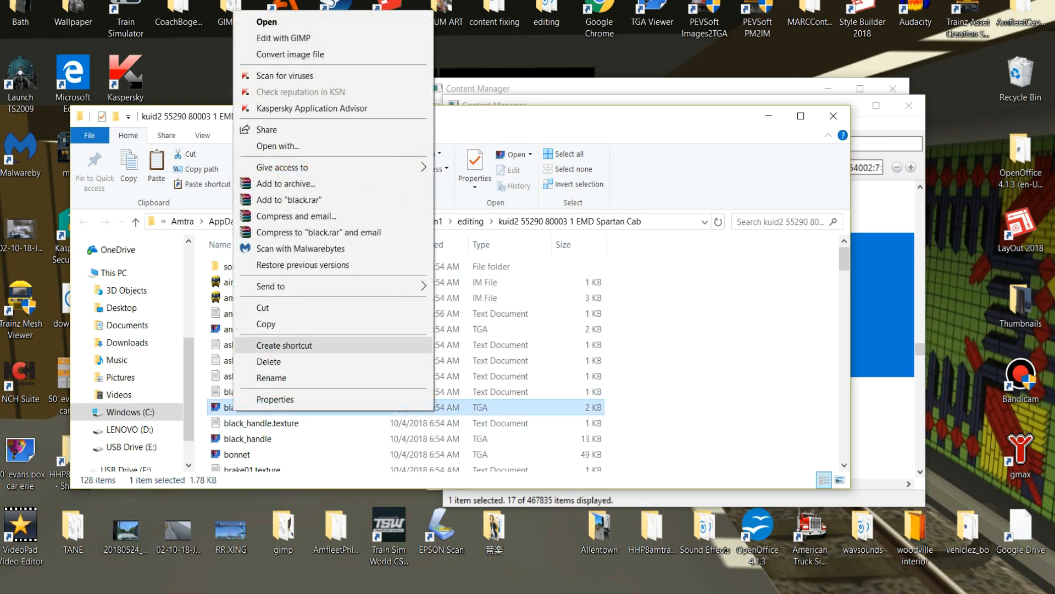
left_click(266, 323)
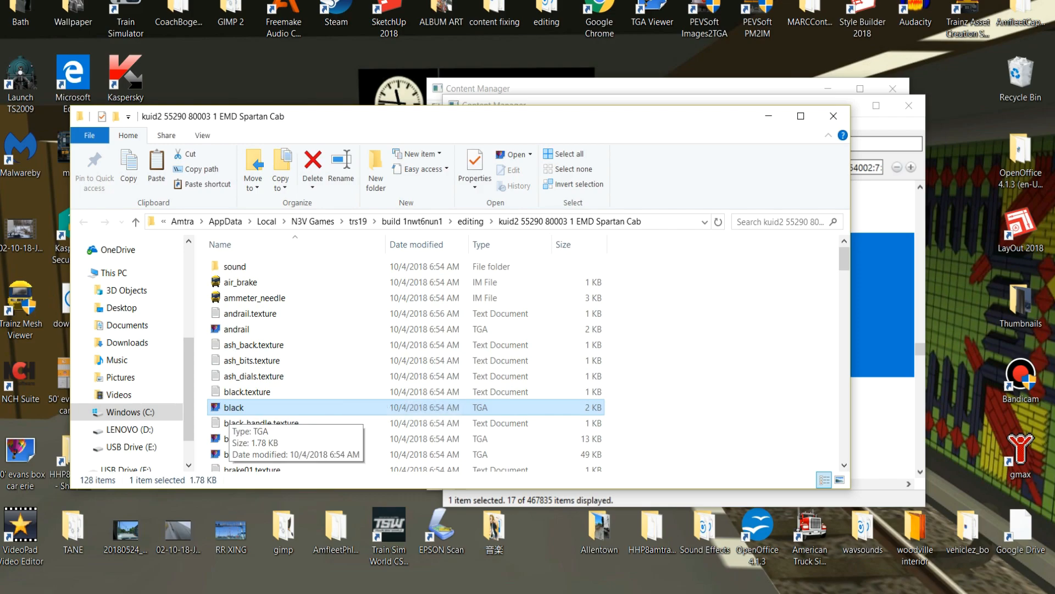
right_click(228, 407)
left_click(266, 324)
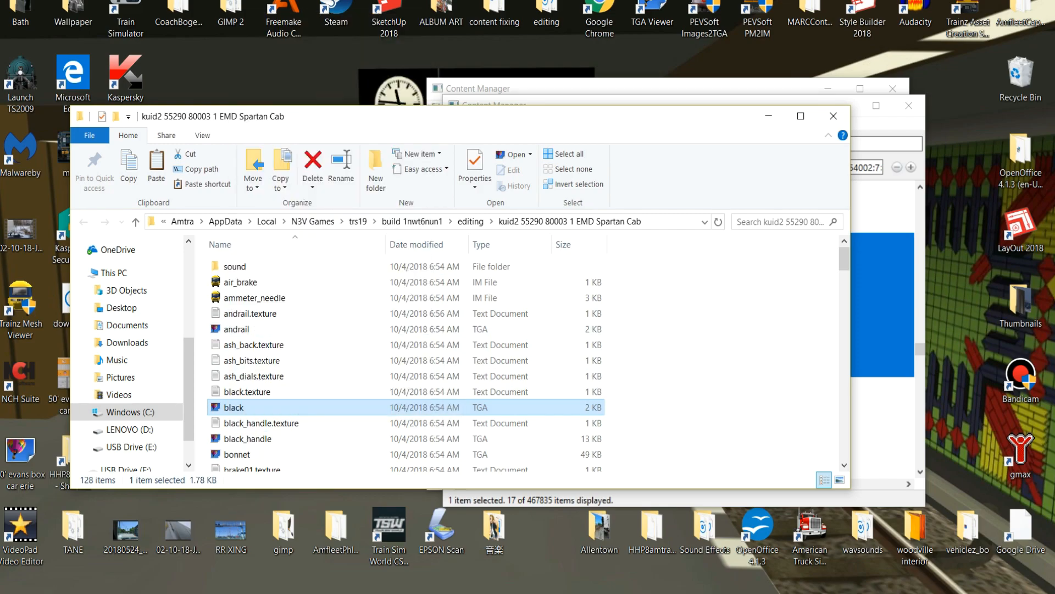
right_click(661, 346)
left_click(693, 449)
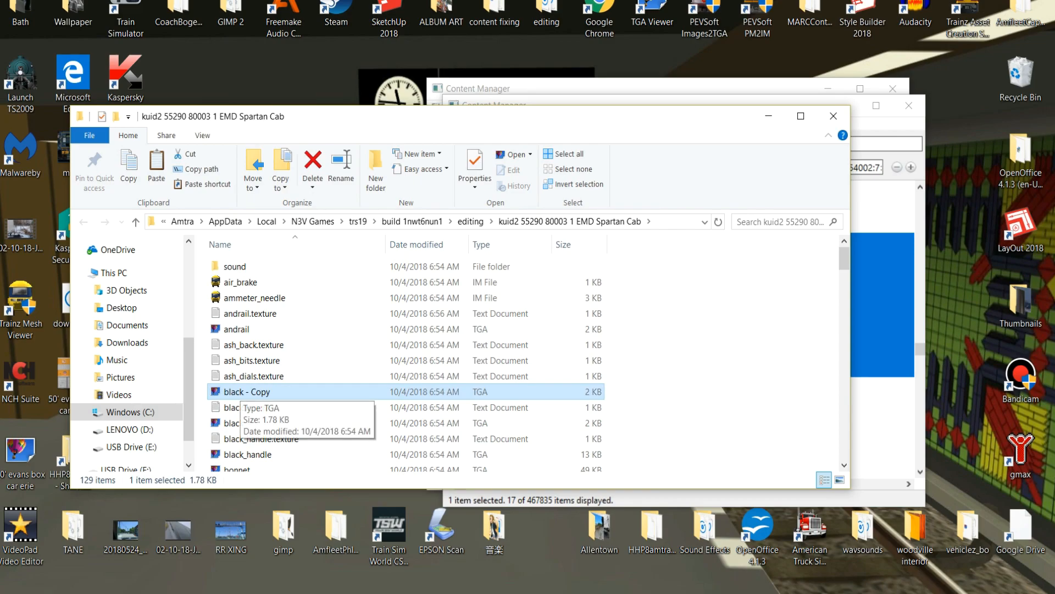
key("F2")
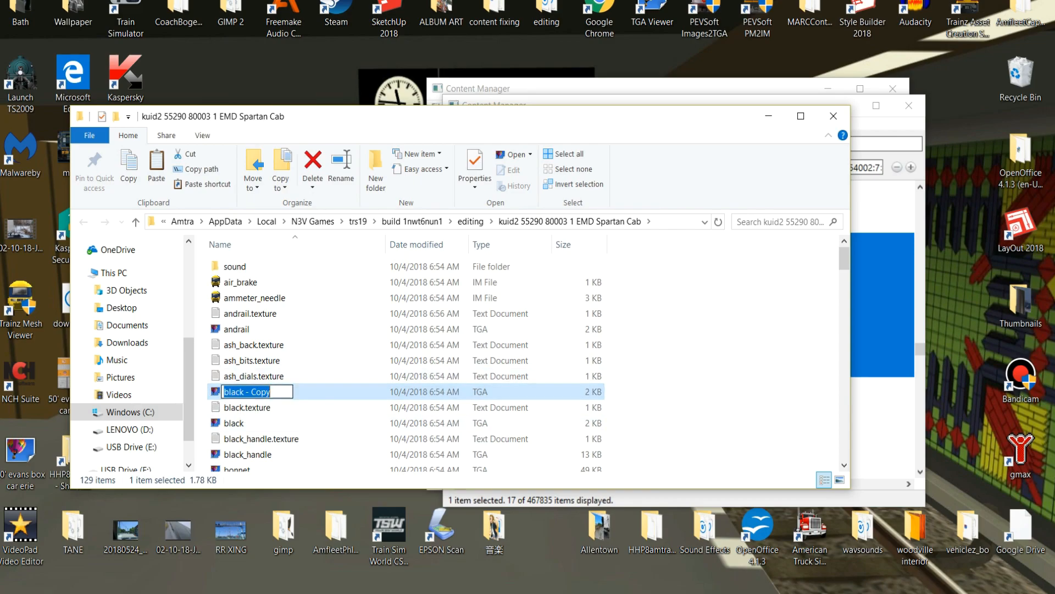
type("ash_back")
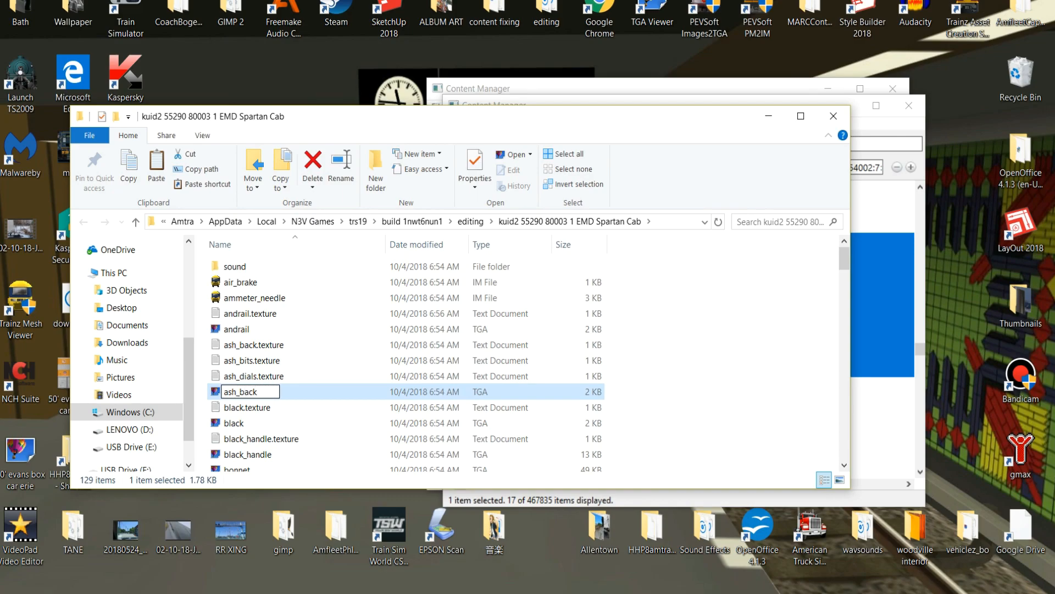
left_click(357, 391)
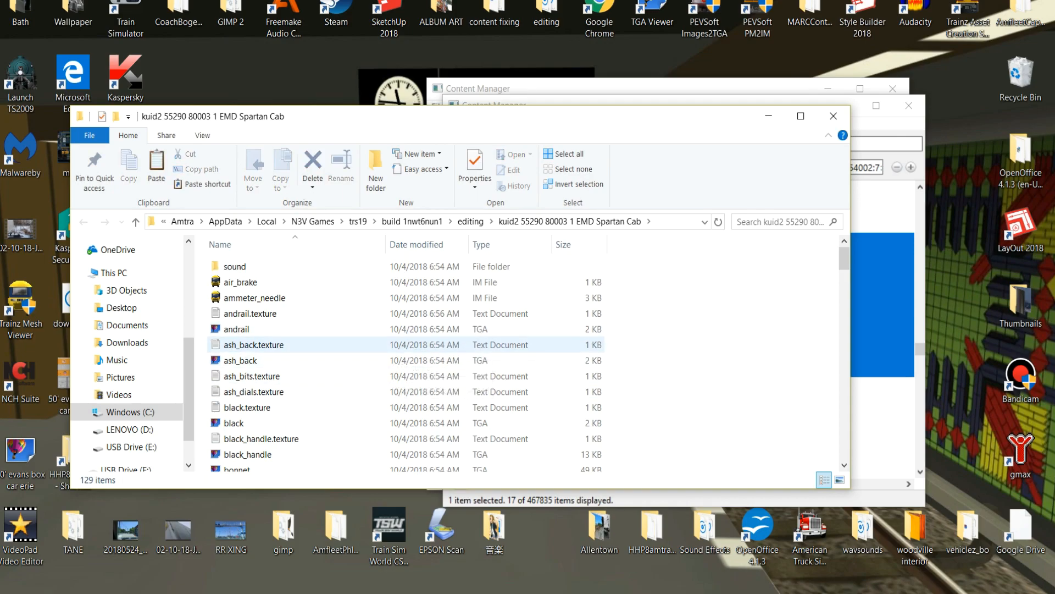
Set the Primary entry in the ash_back.texture file to ash_back.tga and save the file.
double_click(254, 344)
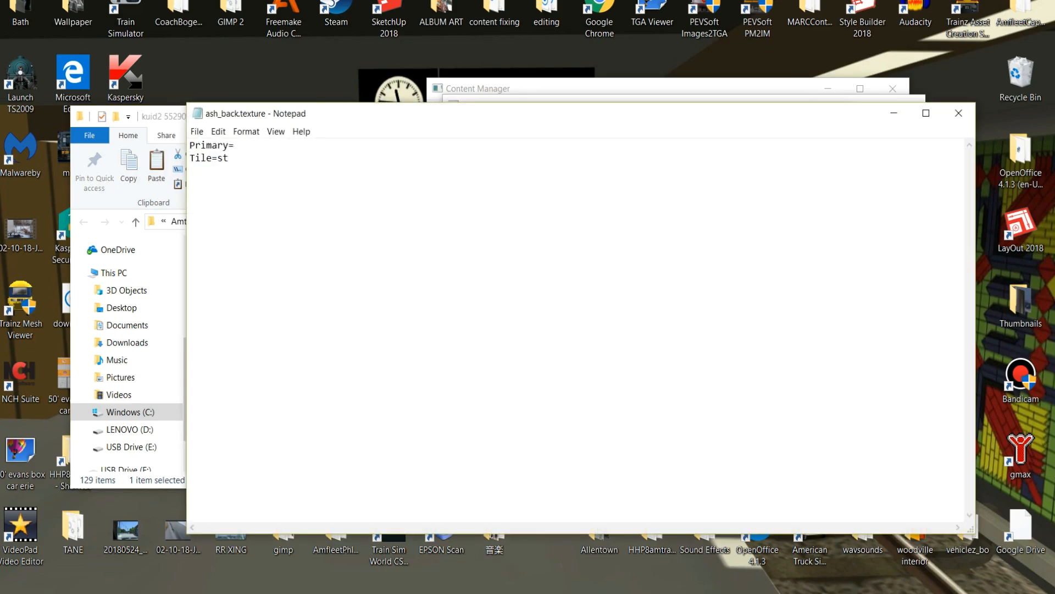
left_click(234, 145)
type("ash_back.tga")
left_click(958, 112)
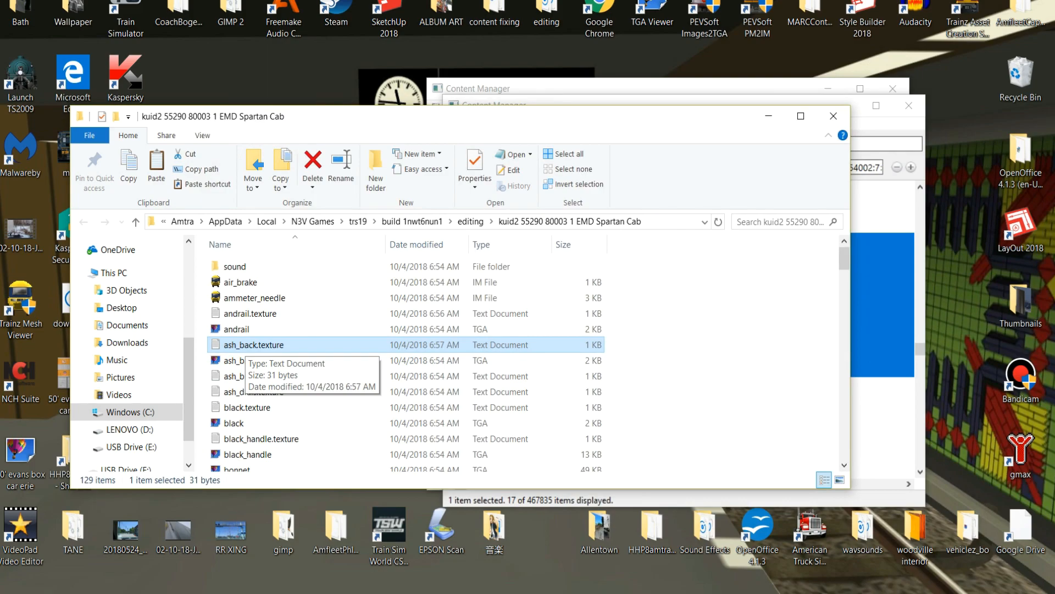
Duplicate the ash_back TGA image in the same folder and name the copy ash_bits.
right_click(242, 360)
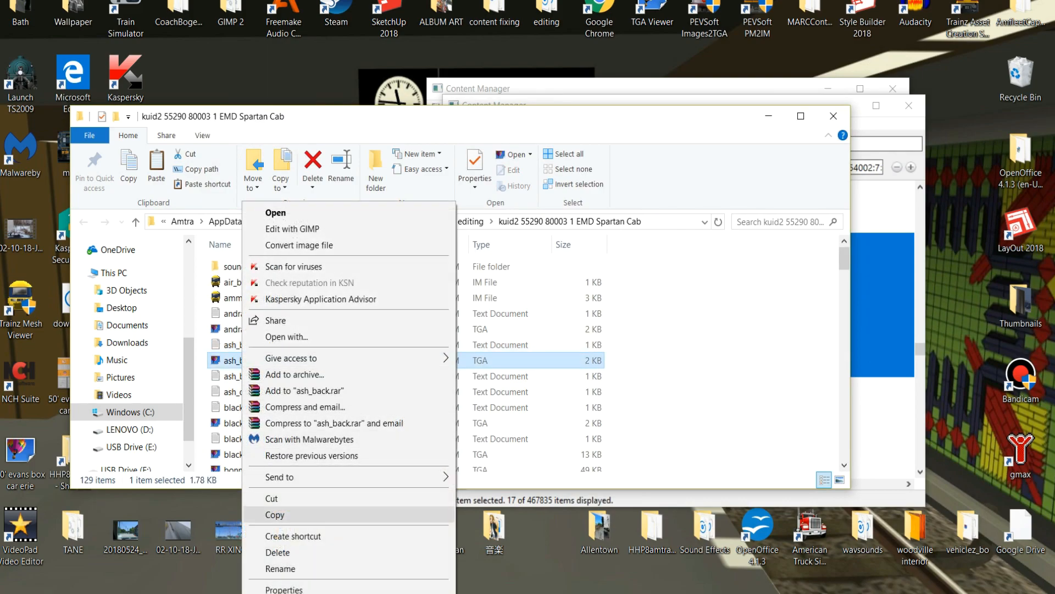
left_click(274, 515)
right_click(660, 367)
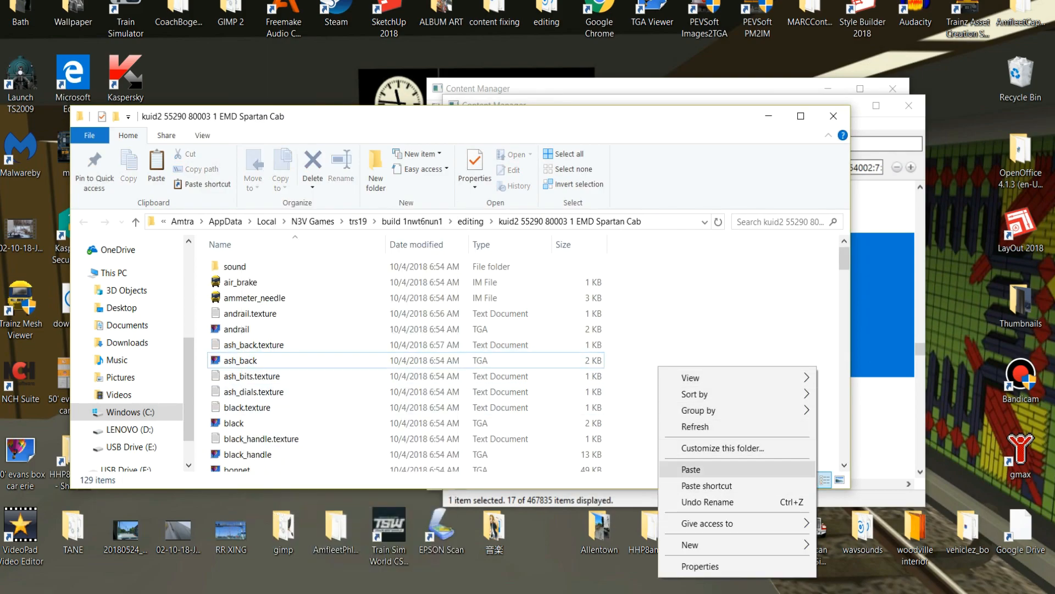
left_click(691, 469)
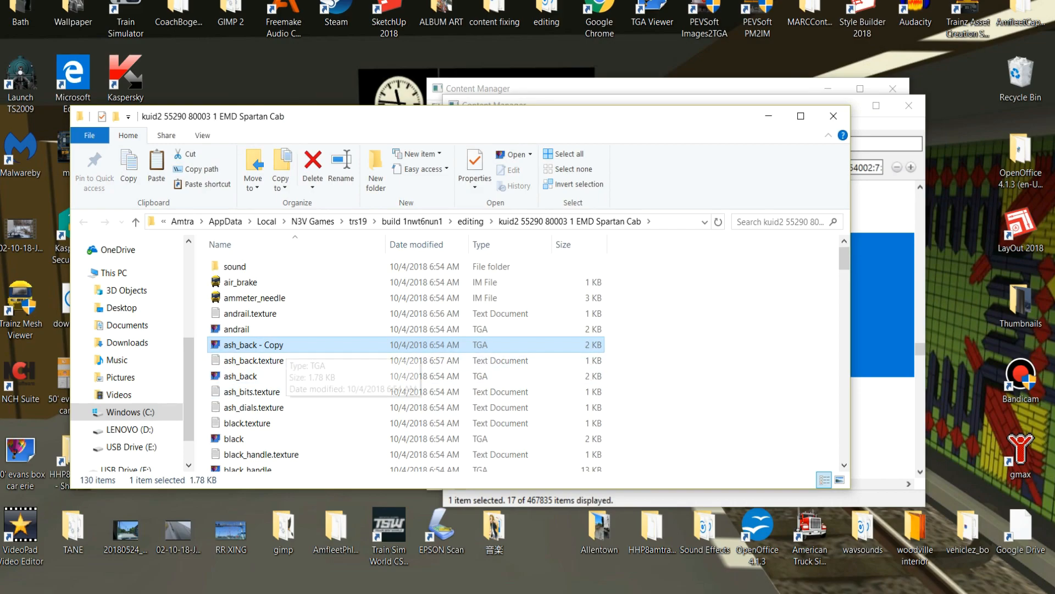
key("F2")
type("ash_bits")
key("Return")
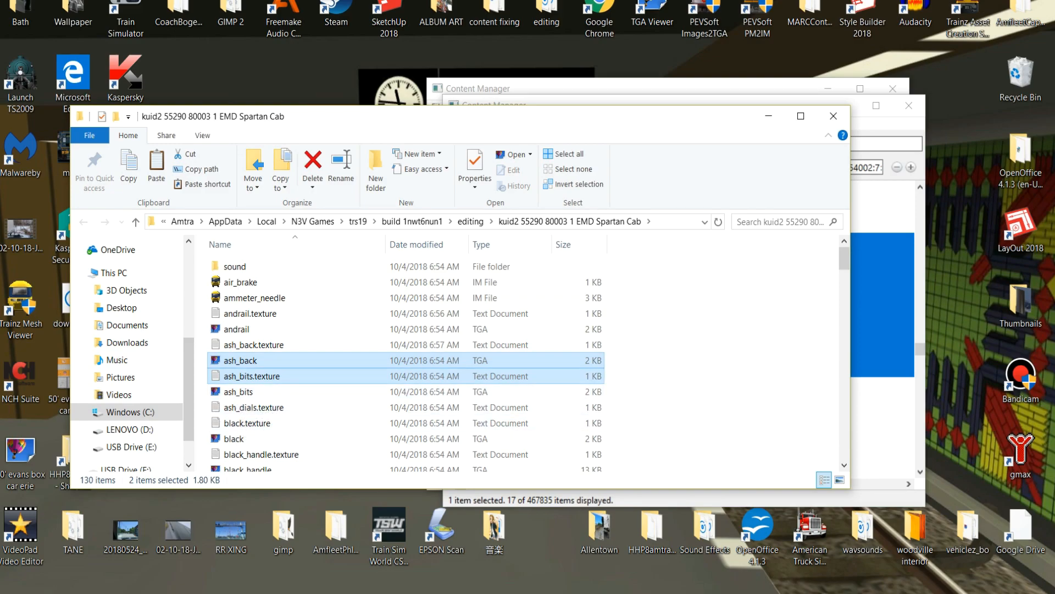
Set the Primary entry in the ash_bits.texture file to ash_bits.tga and save the file.
left_click(251, 376)
double_click(251, 376)
key("shift+Left")
key("shift+Left")
key("shift+Left")
type("ash_bits.tga")
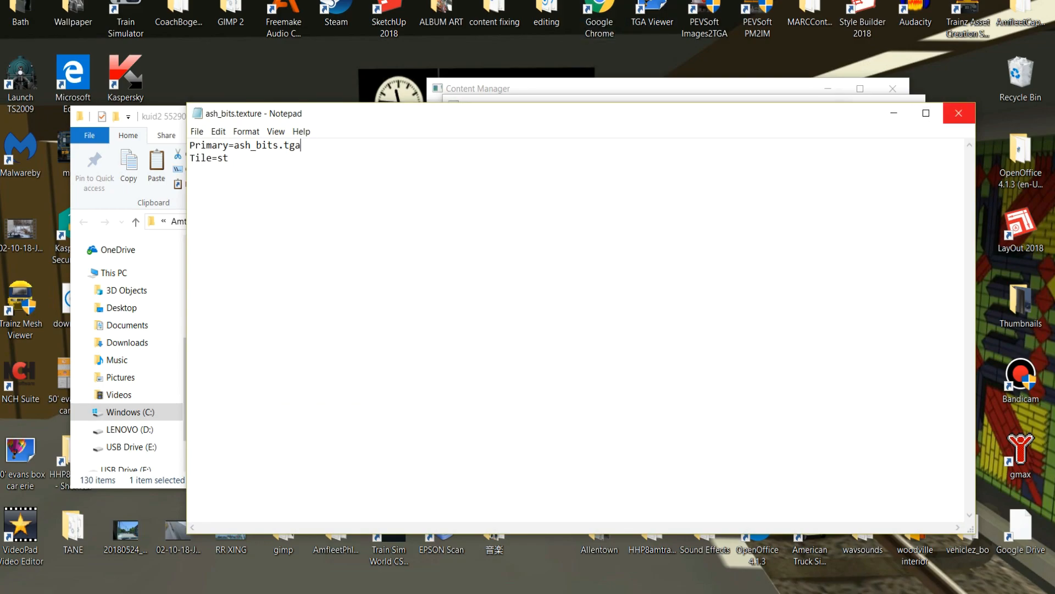
left_click(958, 112)
Duplicate the ash_bits TGA image in the cab folder and name the copy ash_dials.
scroll(303, 416, "down", 1)
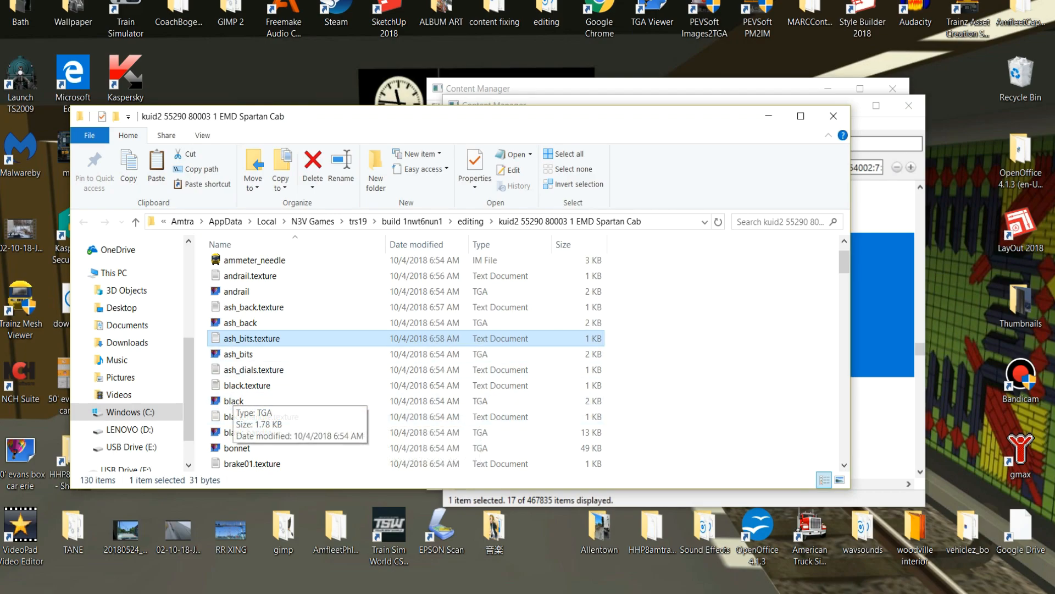
right_click(247, 354)
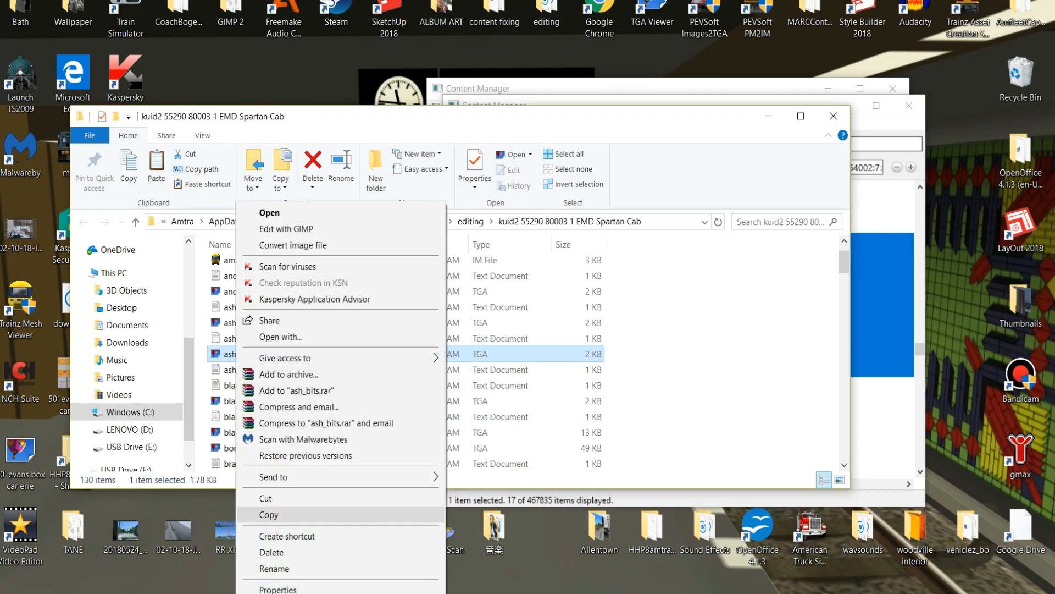
left_click(264, 511)
right_click(626, 374)
left_click(660, 477)
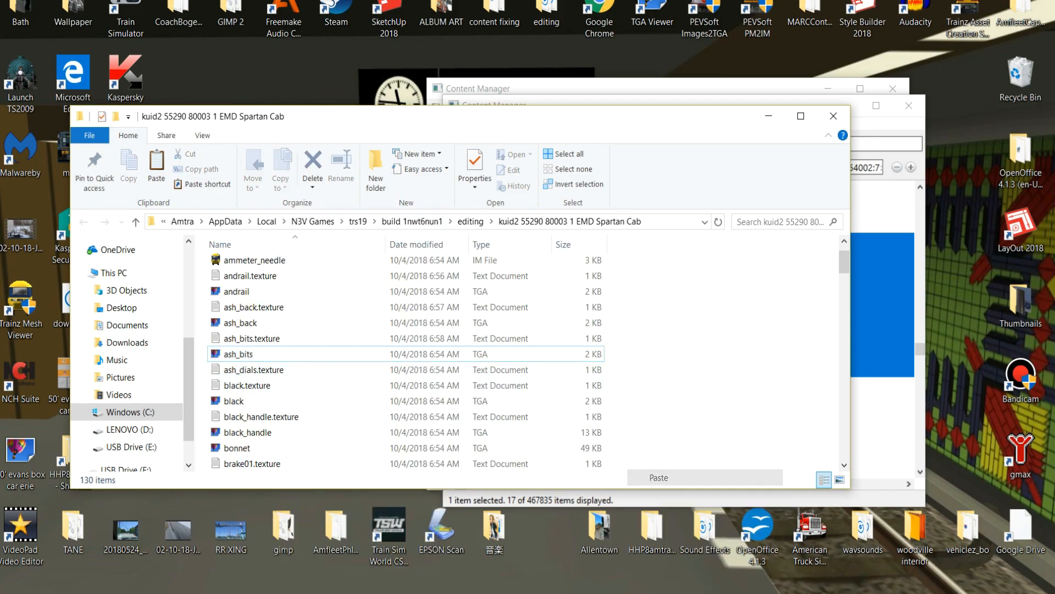
key("F2")
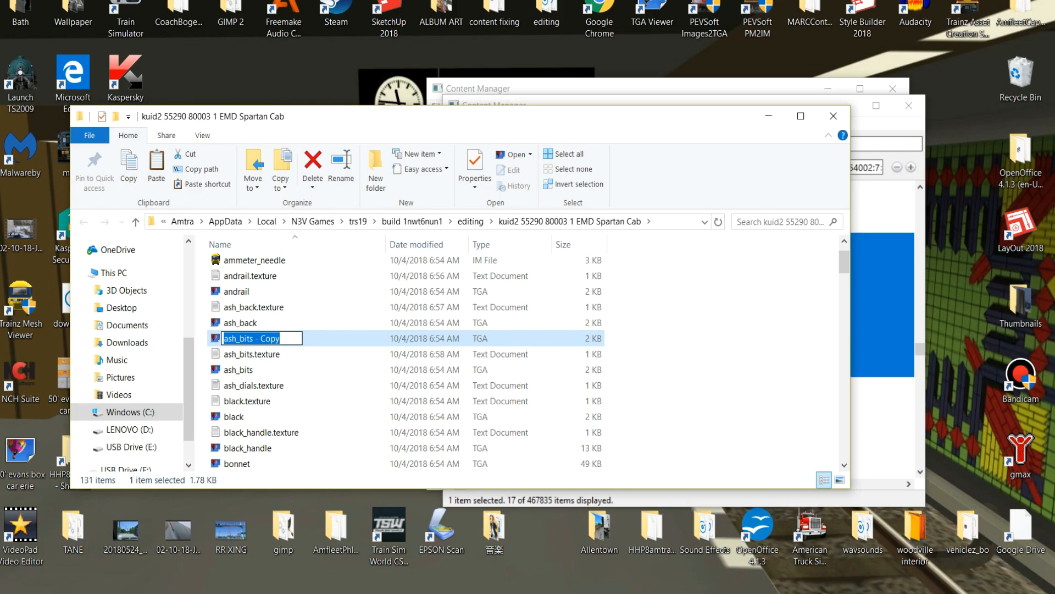
type("ash_d")
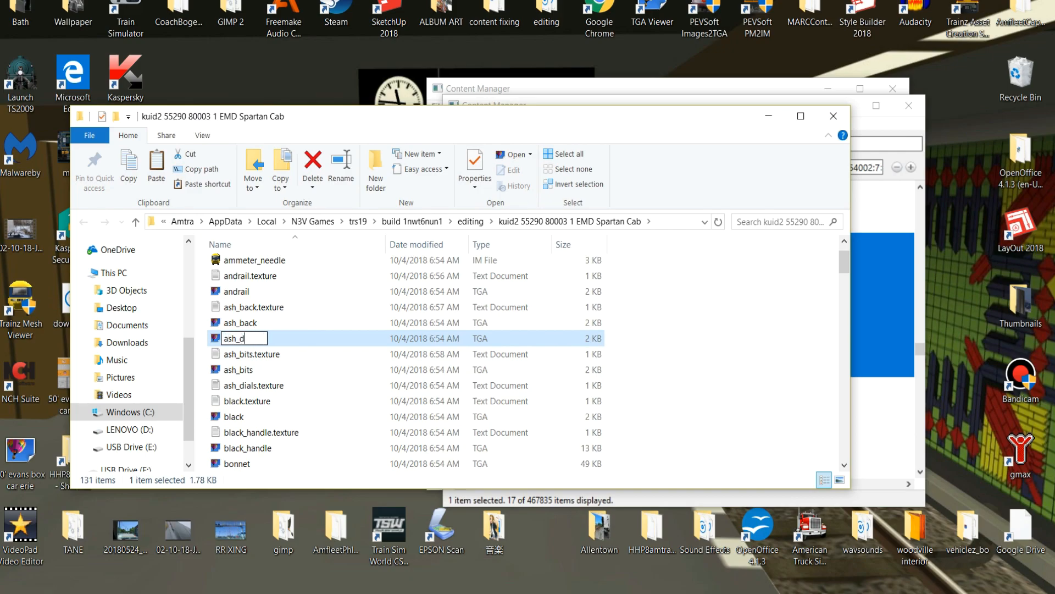
type("ials")
key("Return")
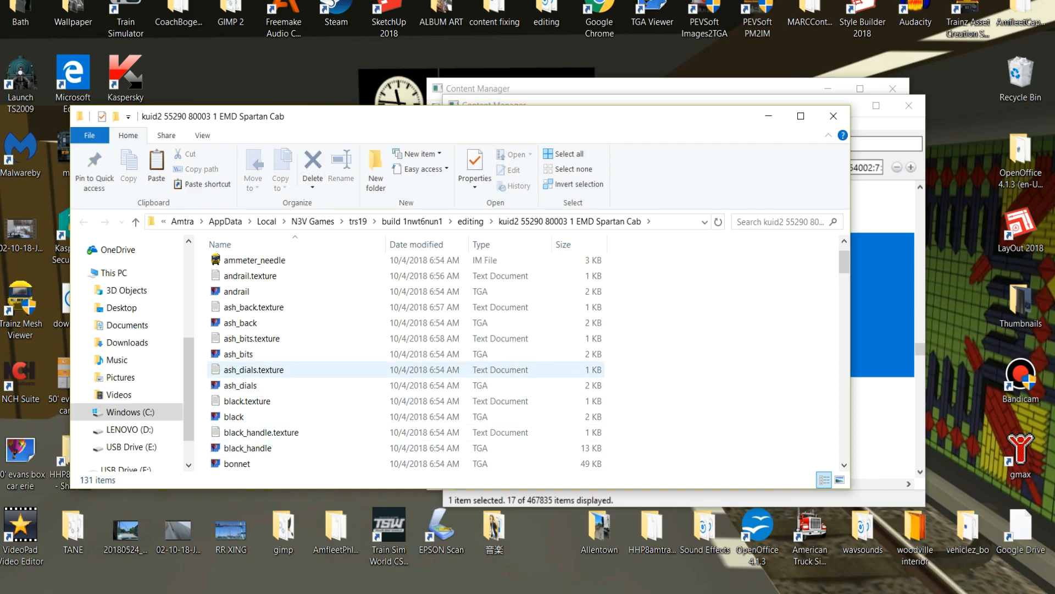
Set the Primary entry in the ash_dials.texture file to ash_dials.tga, save the file and close it.
double_click(259, 370)
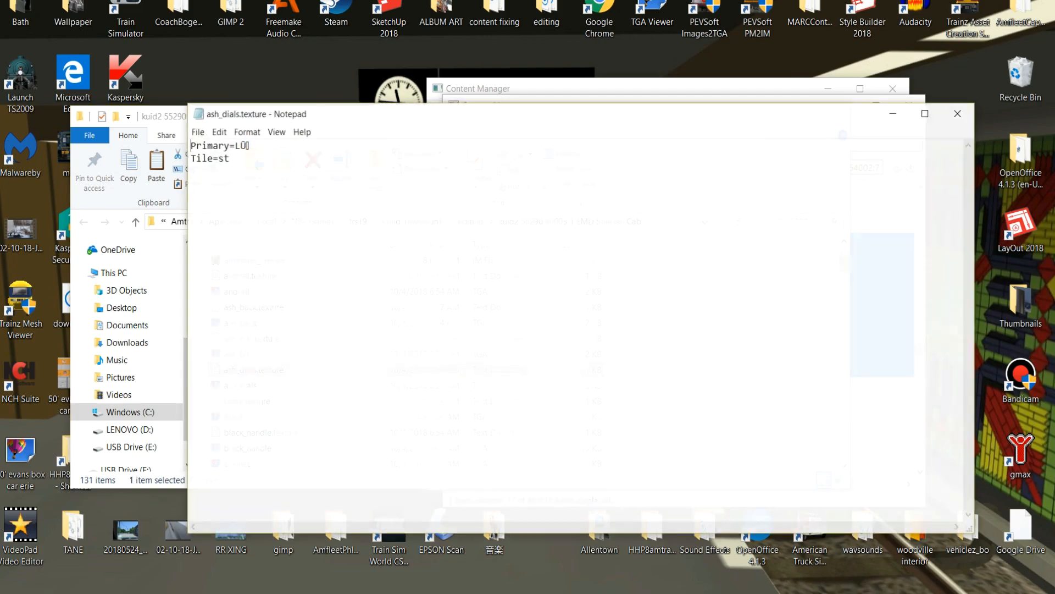
left_click_drag(251, 147, 248, 145)
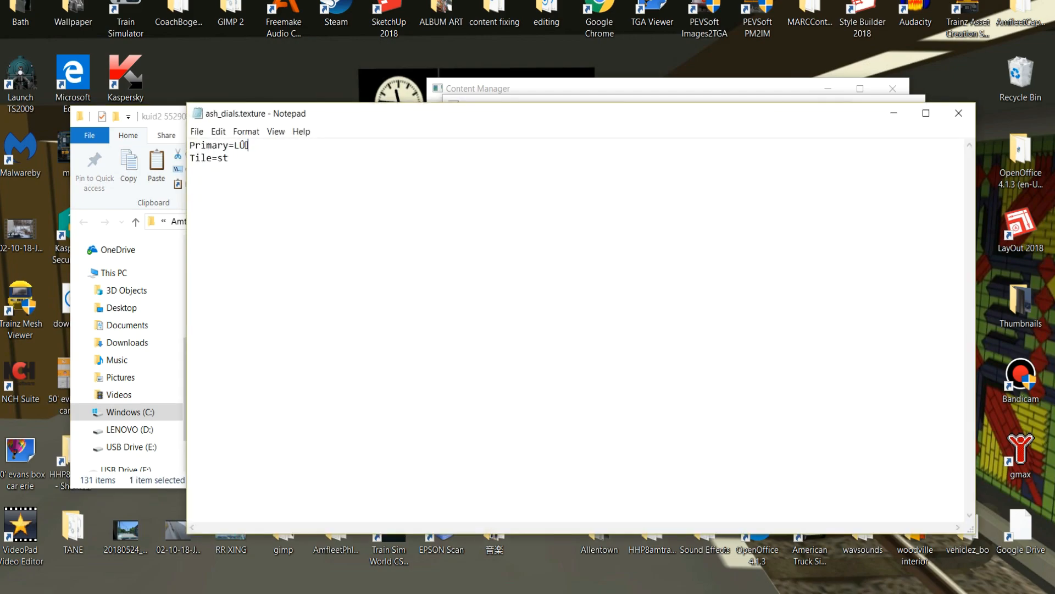
key("shift+Left")
key("shift+Left")
key("shift+Left")
type("ash_dials.tga")
left_click(959, 113)
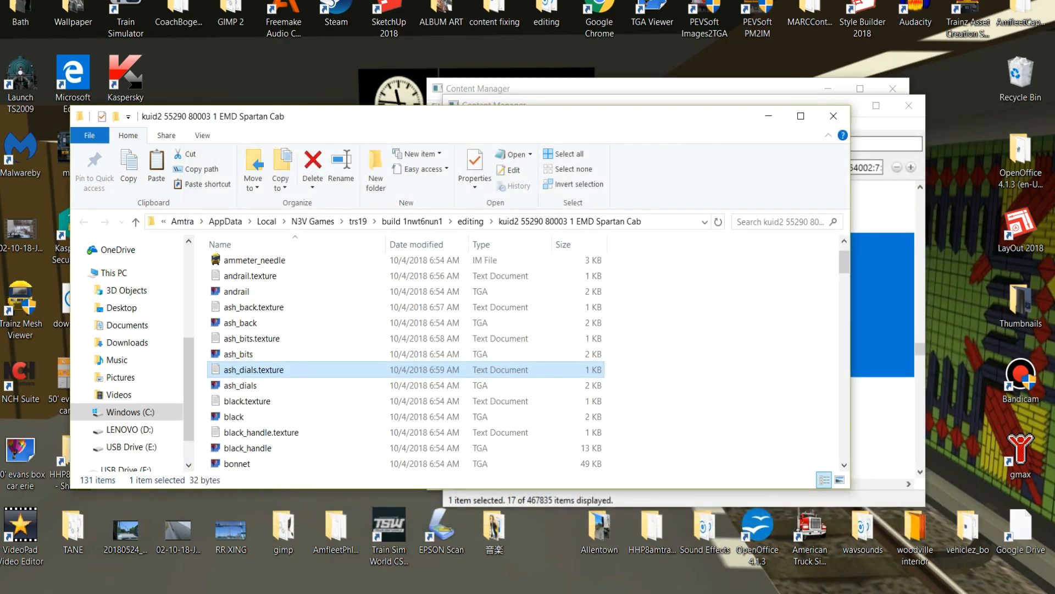
Create a new text document in the EMD Spartan Cab folder and name it bonnet.texture.
scroll(385, 369, "down", 2)
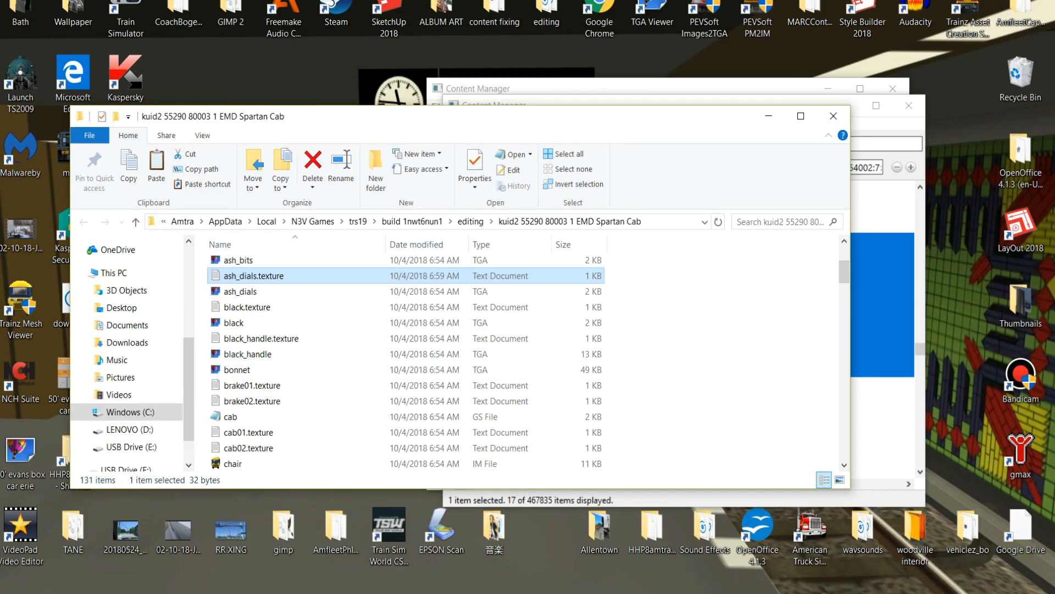
right_click(676, 372)
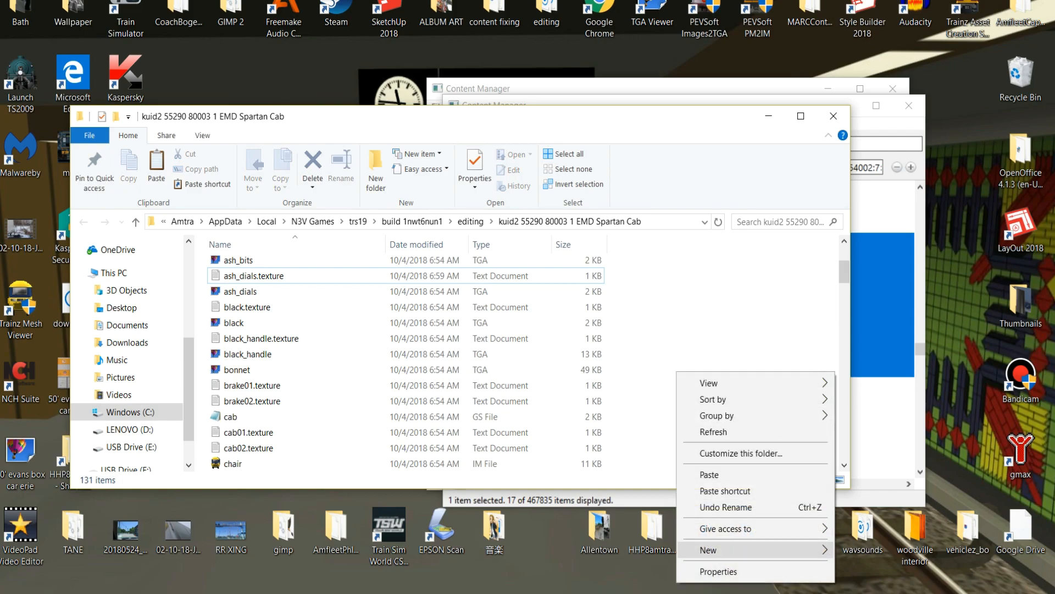
mouse_move(709, 549)
left_click(884, 516)
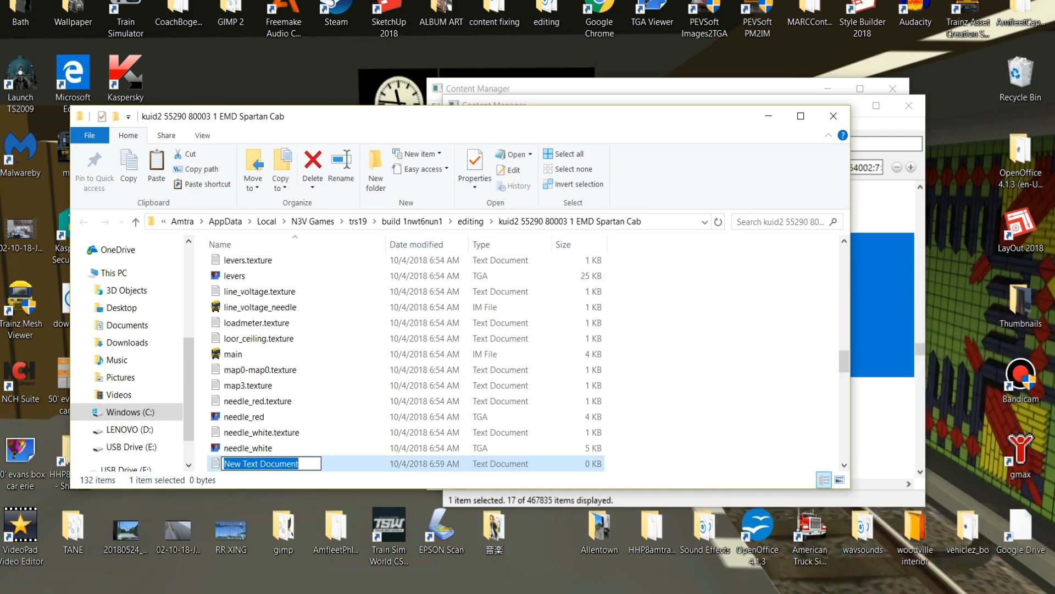
type("bo")
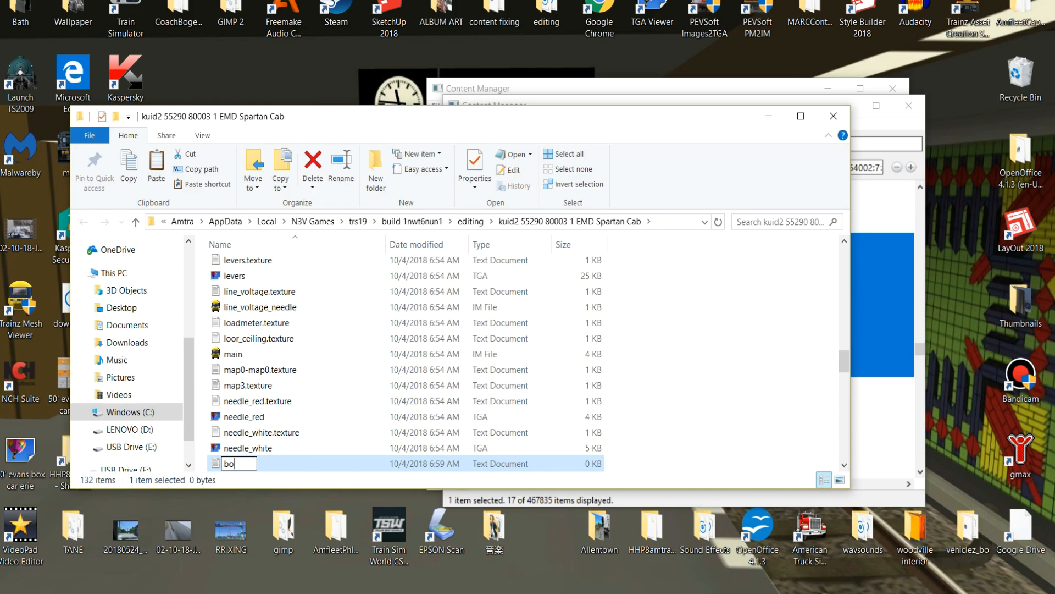
type("nnet.texture")
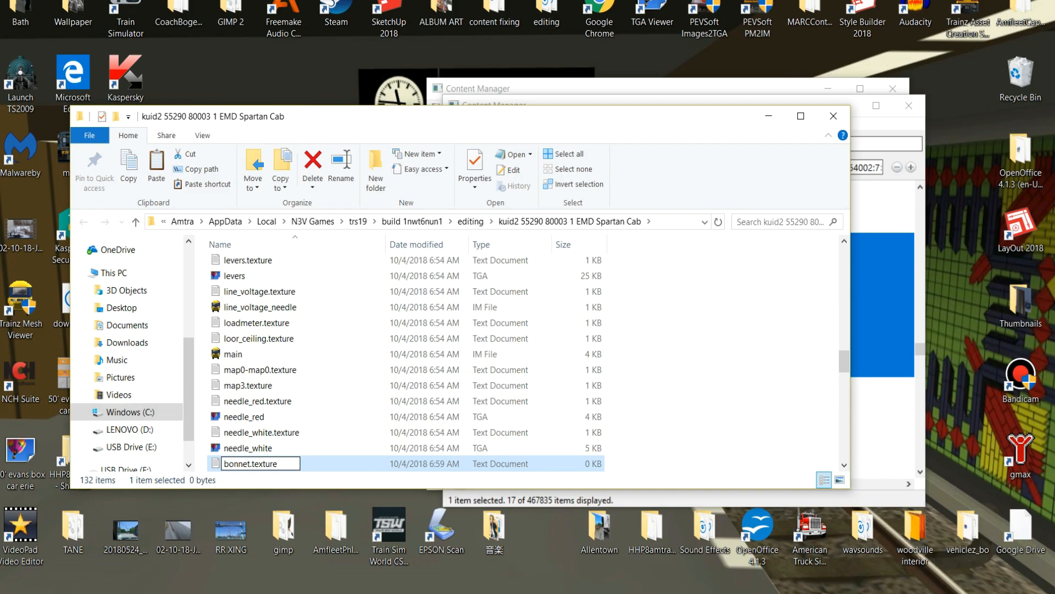
key("Return")
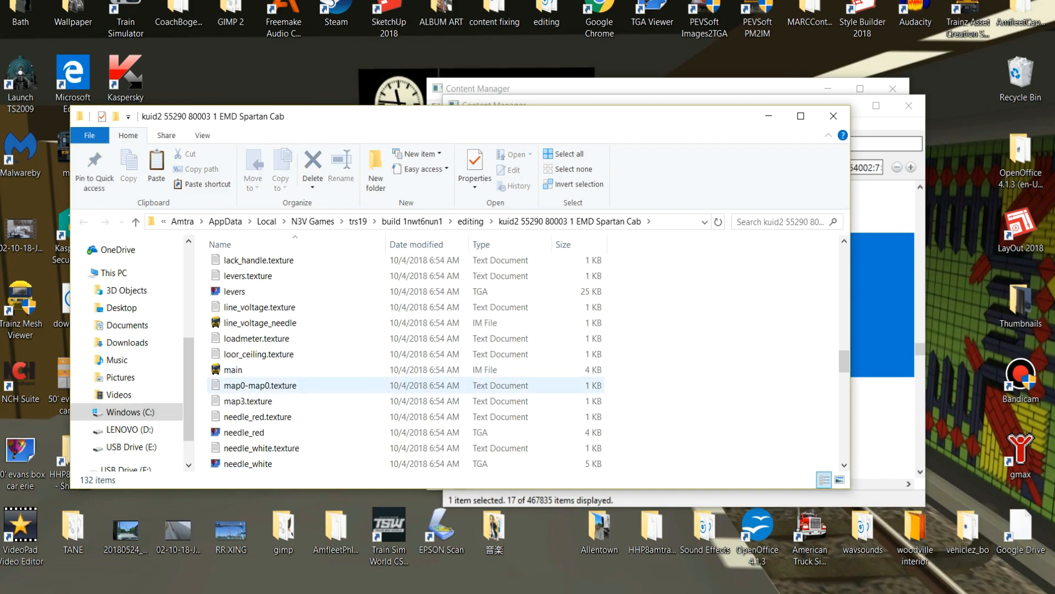
Open the new bonnet.texture file and enter the line Primary=bonnet.tga.
scroll(297, 386, "up", 7)
scroll(296, 386, "up", 12)
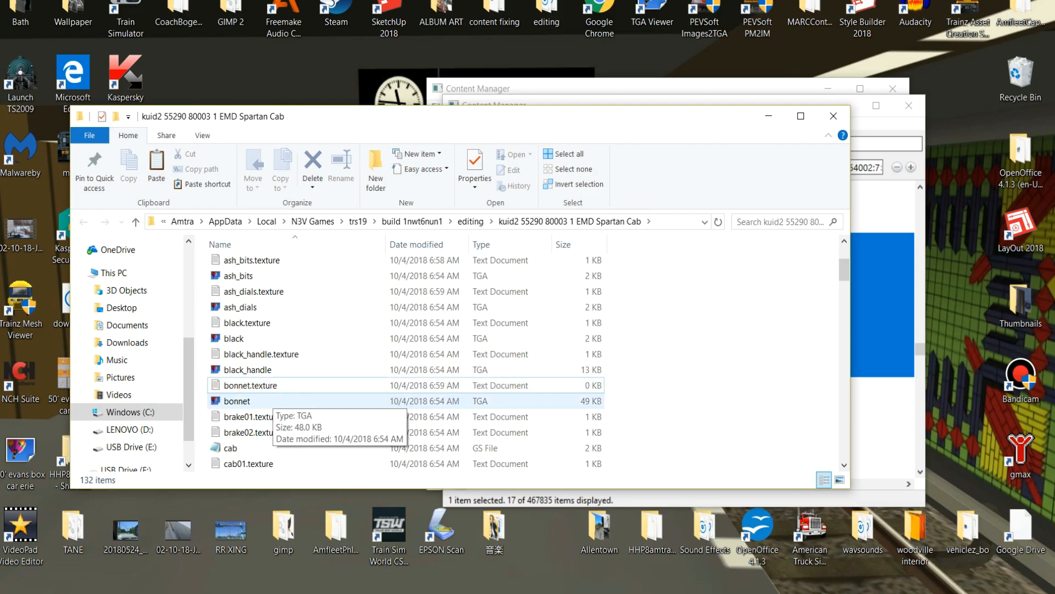
double_click(253, 385)
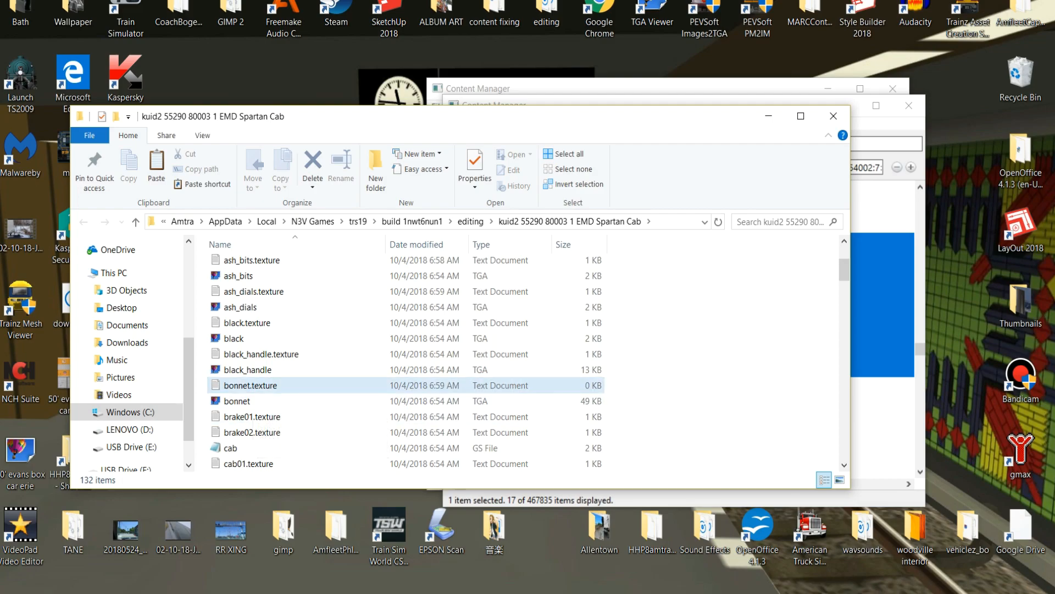
type("Primar")
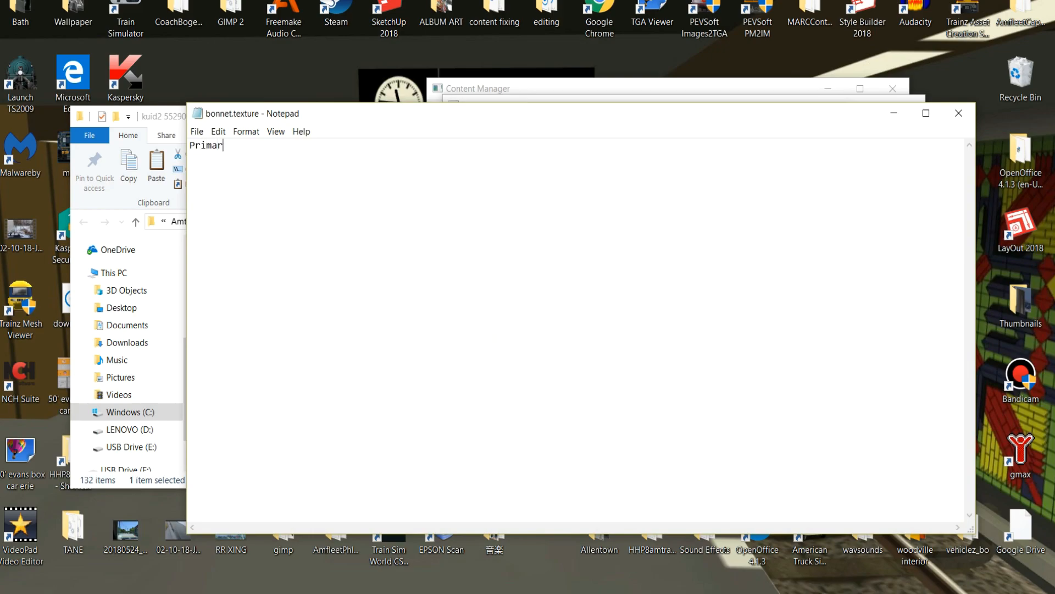
type("y=bonnet.tga")
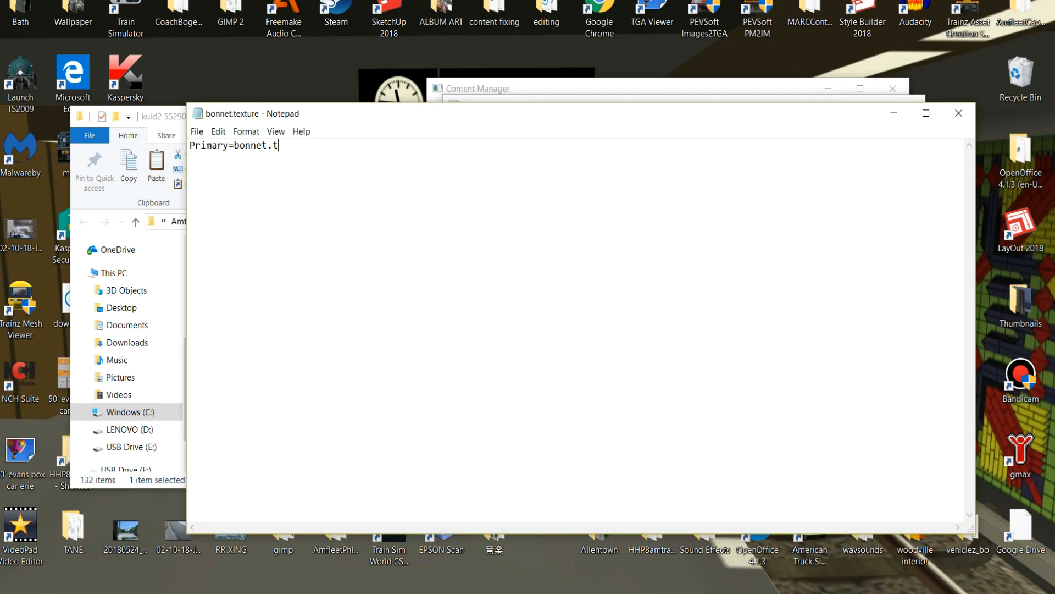
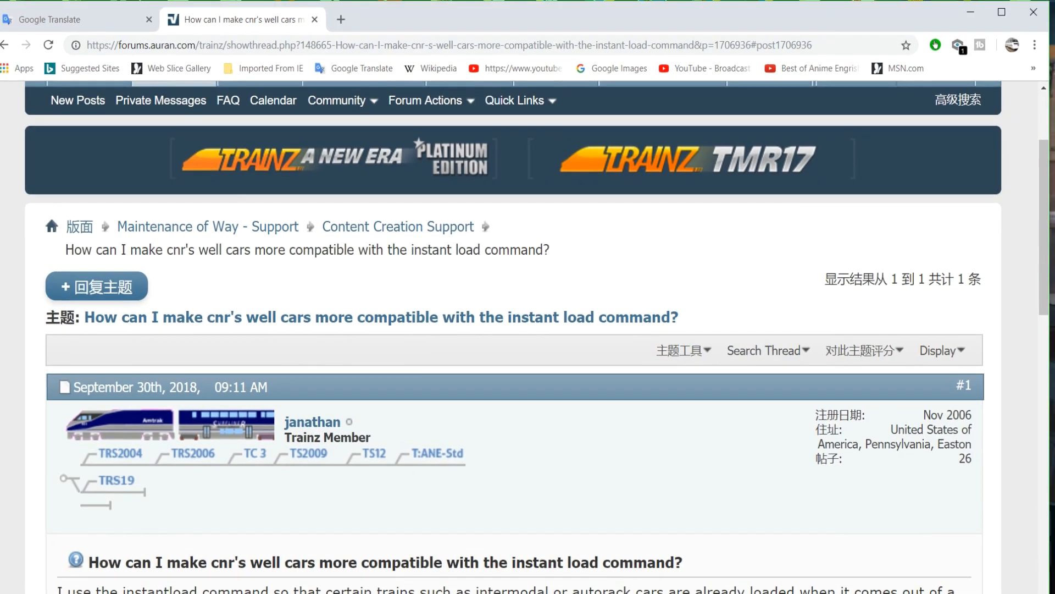
Open the GP40 shell generic asset's folder for editing, copy its guage TGA image and close the folder.
left_click(970, 12)
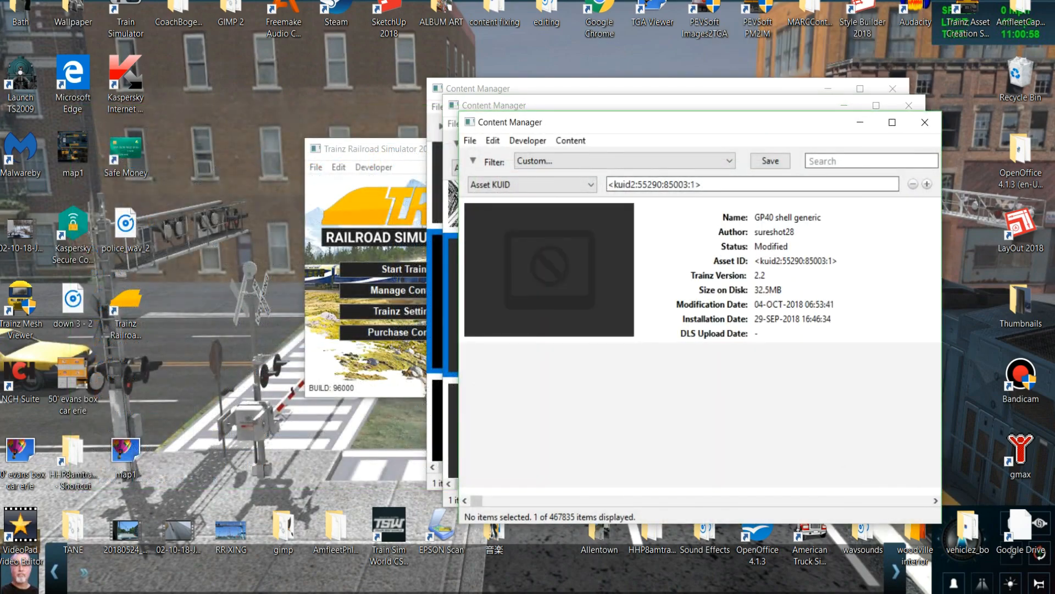
right_click(714, 281)
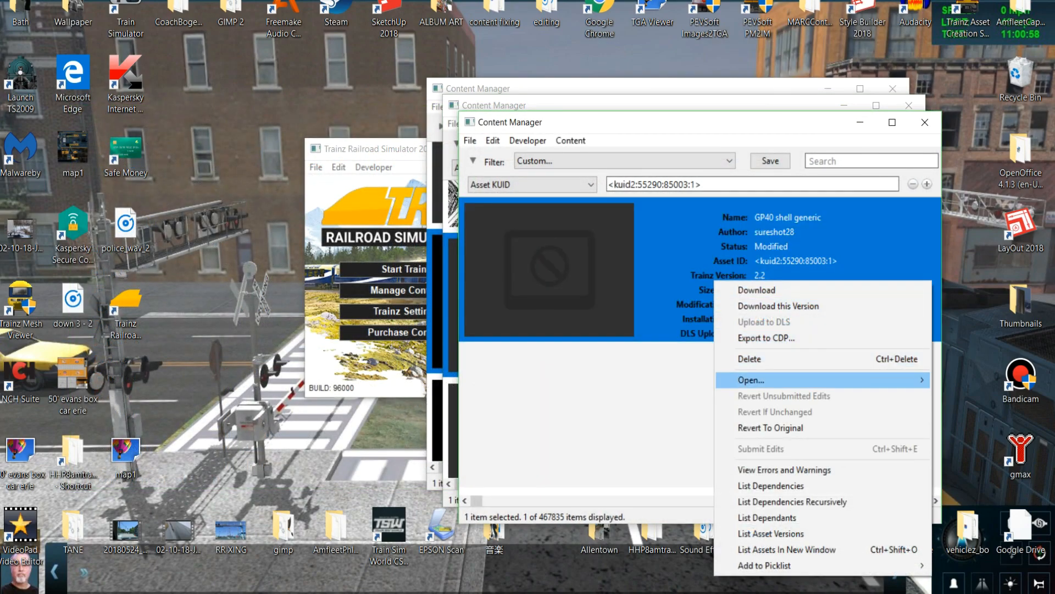
mouse_move(769, 380)
left_click(583, 396)
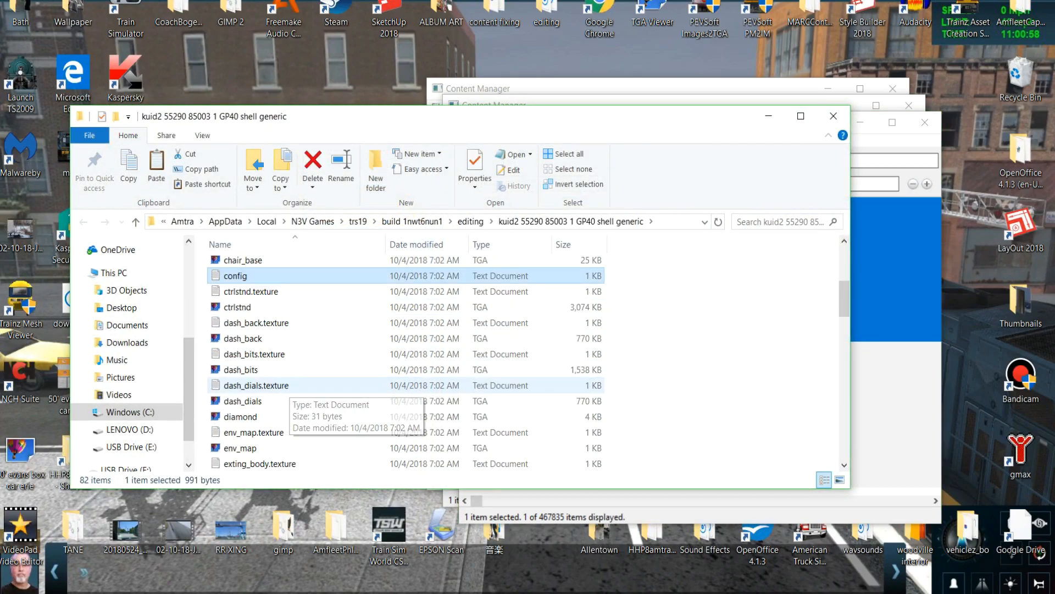
scroll(278, 385, "down", 5)
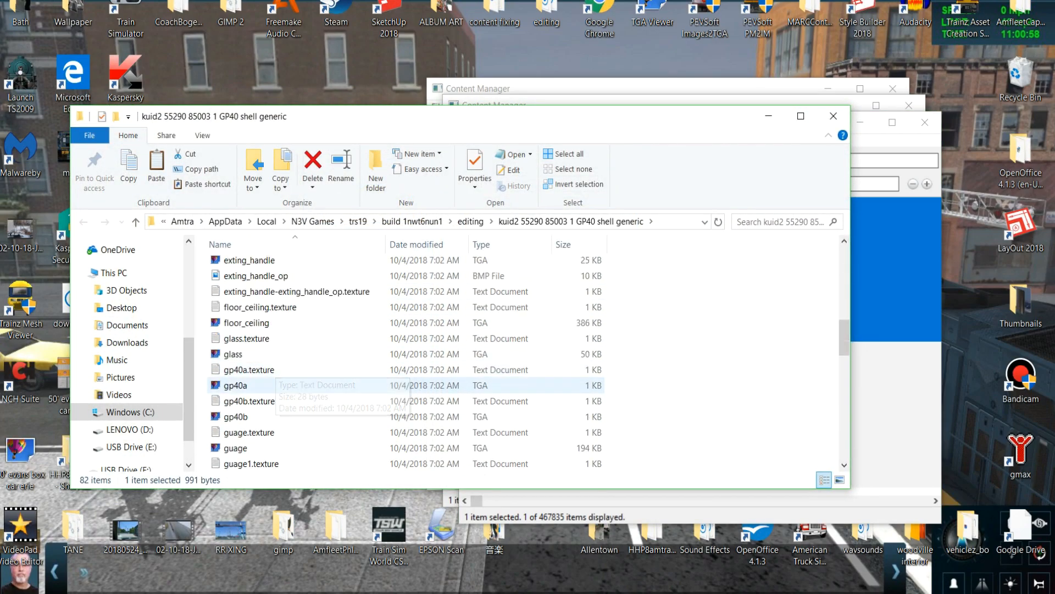
scroll(278, 379, "down", 2)
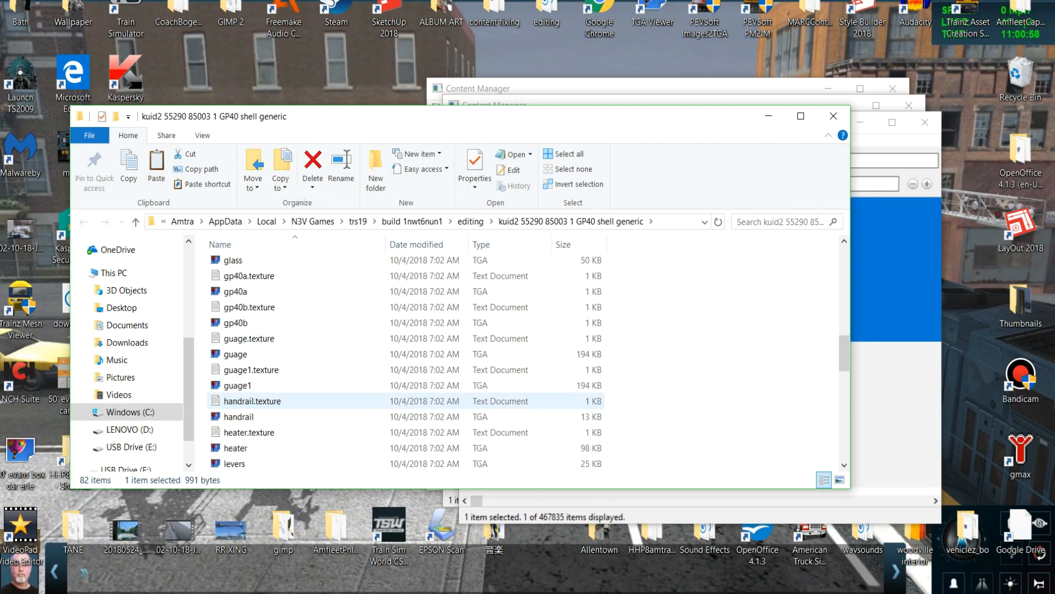
right_click(236, 354)
left_click(271, 514)
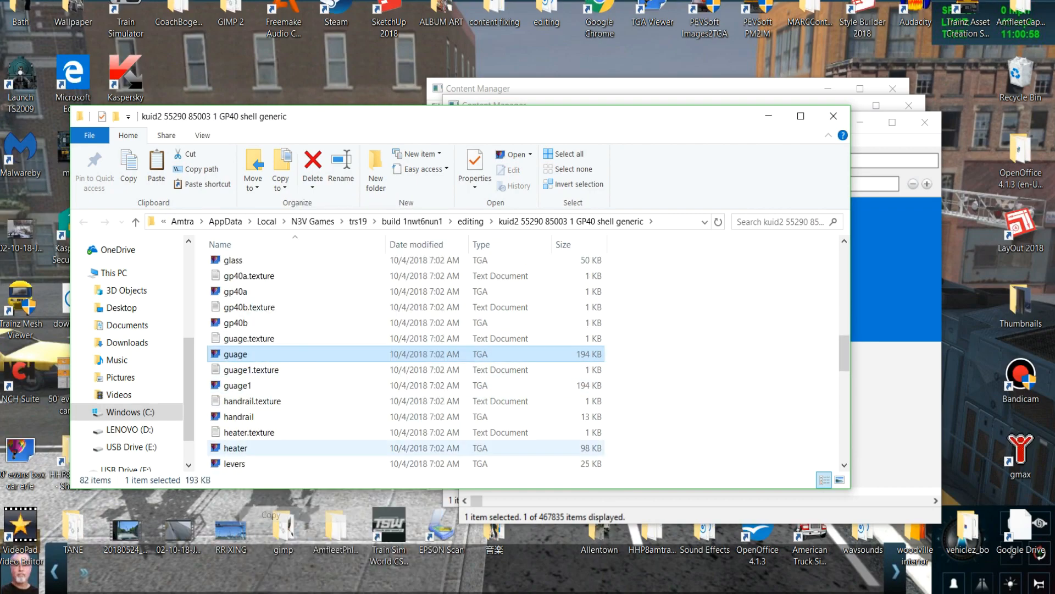
left_click(833, 116)
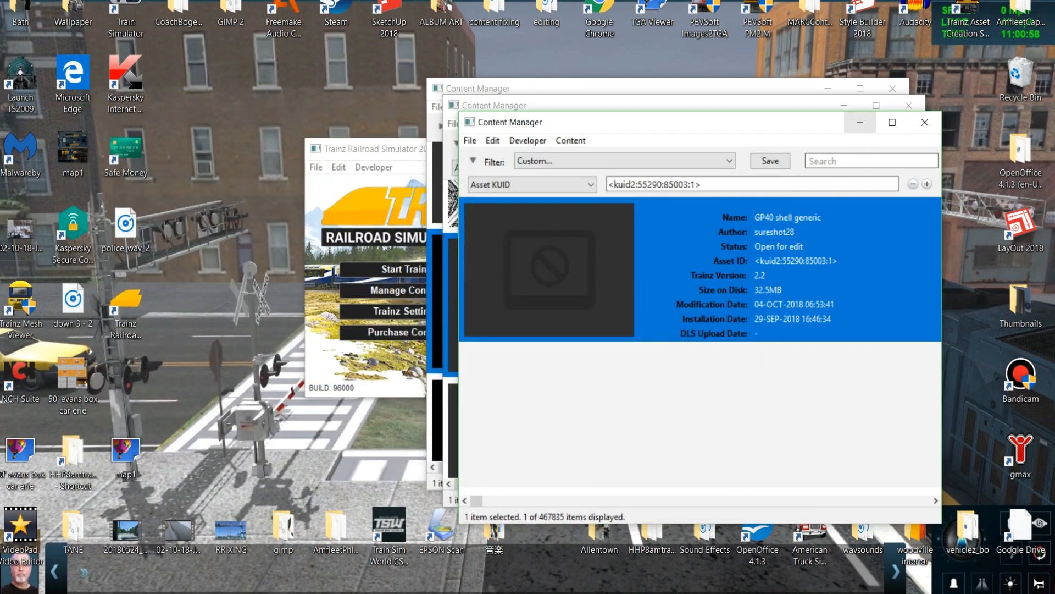
Open the EMD Spartan Cab asset's folder and paste the copied guage TGA image into it.
left_click(860, 122)
right_click(700, 307)
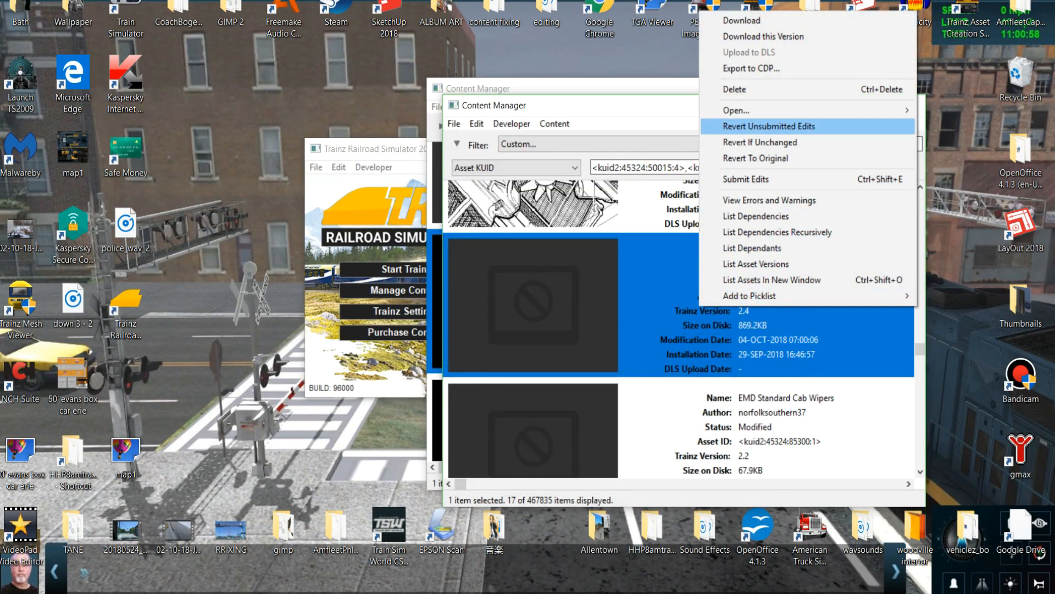
mouse_move(737, 110)
left_click(572, 126)
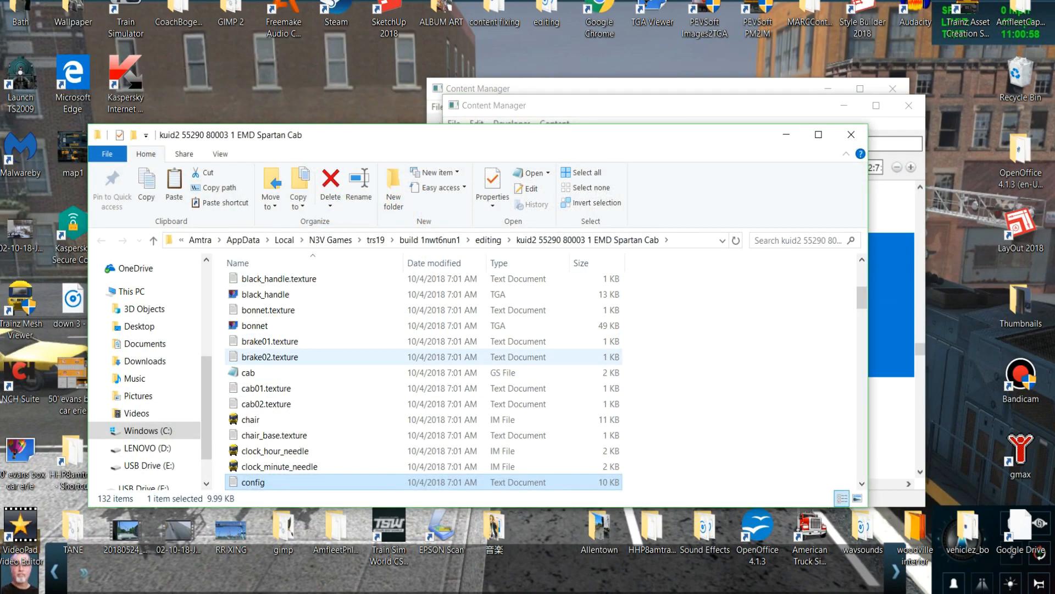
right_click(222, 364)
left_click(253, 467)
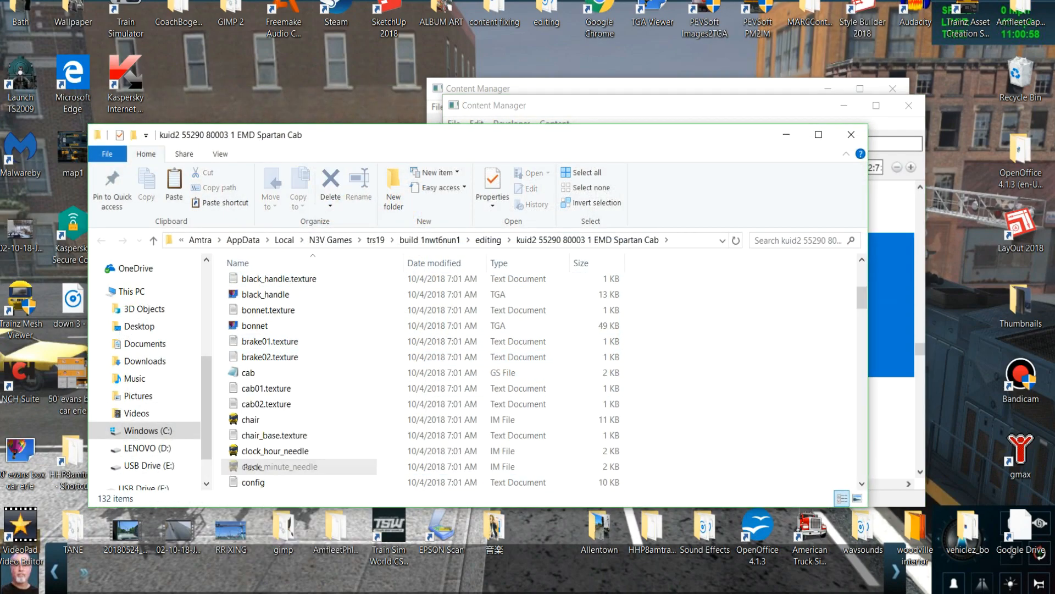
Check the Primary entry in the cab's guage.texture file, and close the file and the folder.
scroll(307, 435, "down", 2)
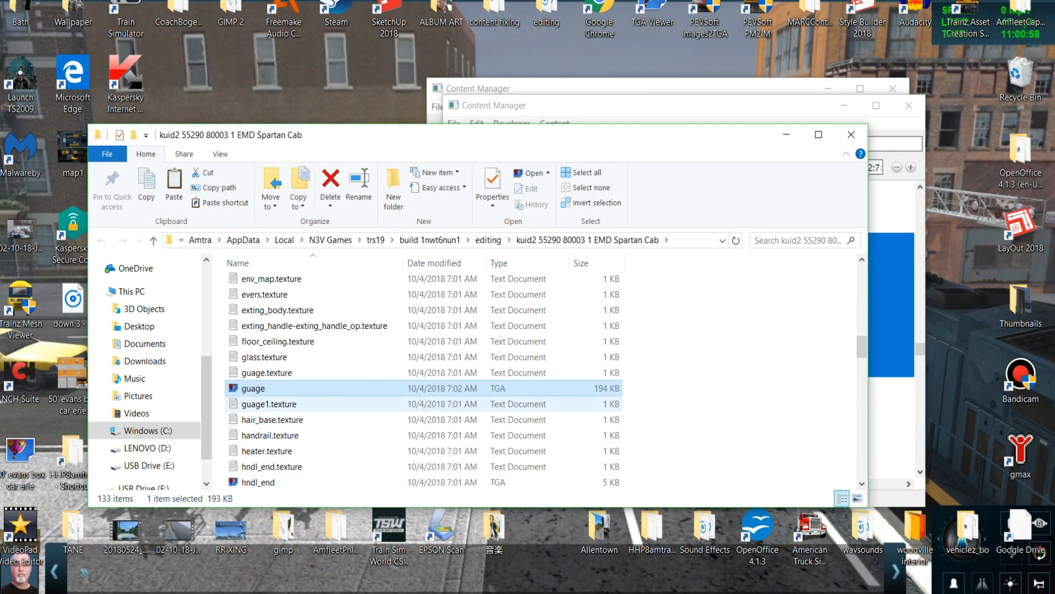
double_click(283, 374)
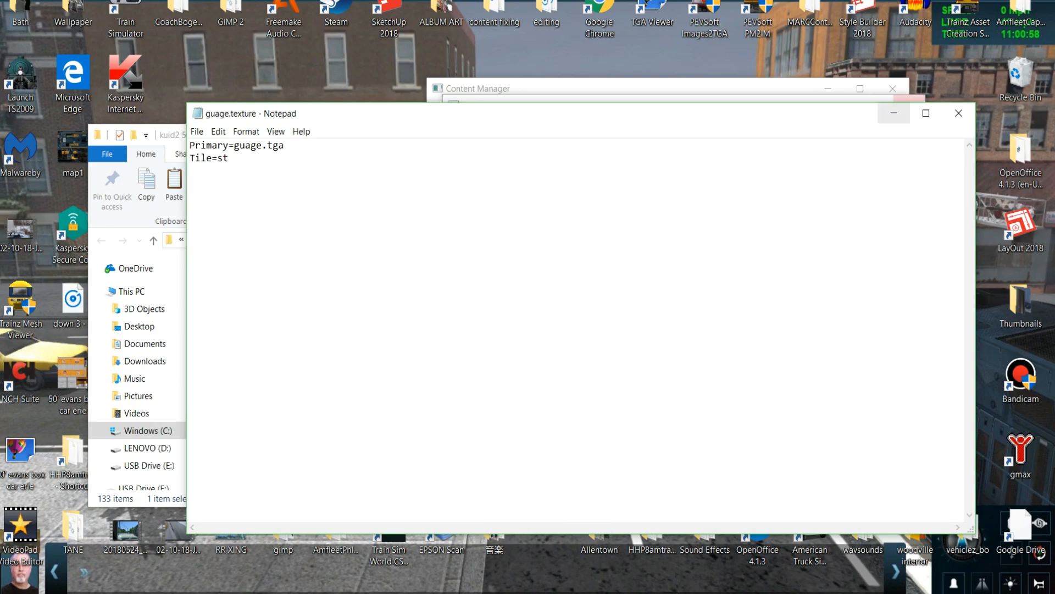
left_click(959, 113)
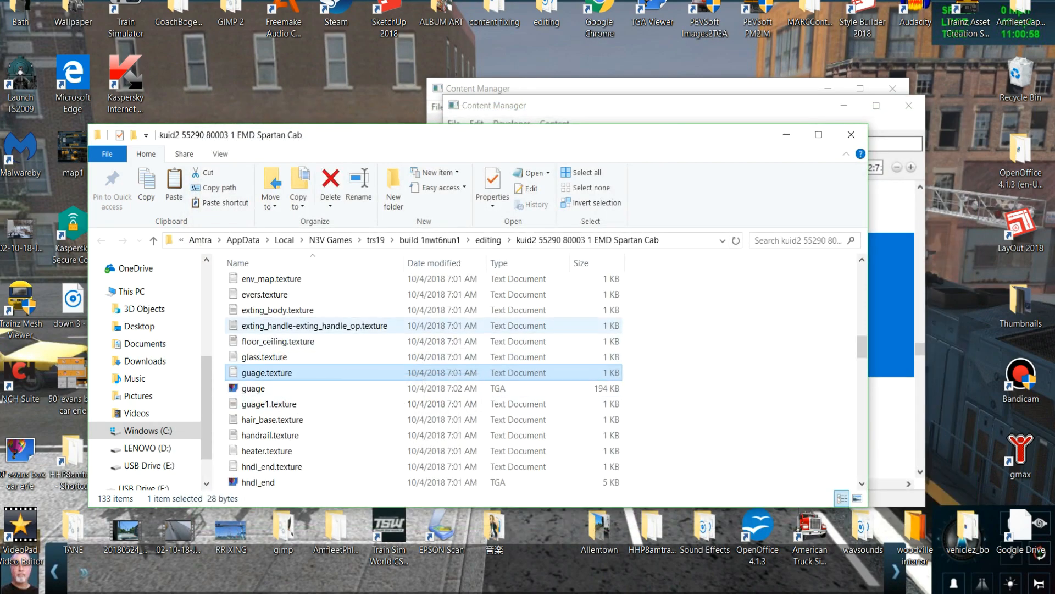
left_click(851, 135)
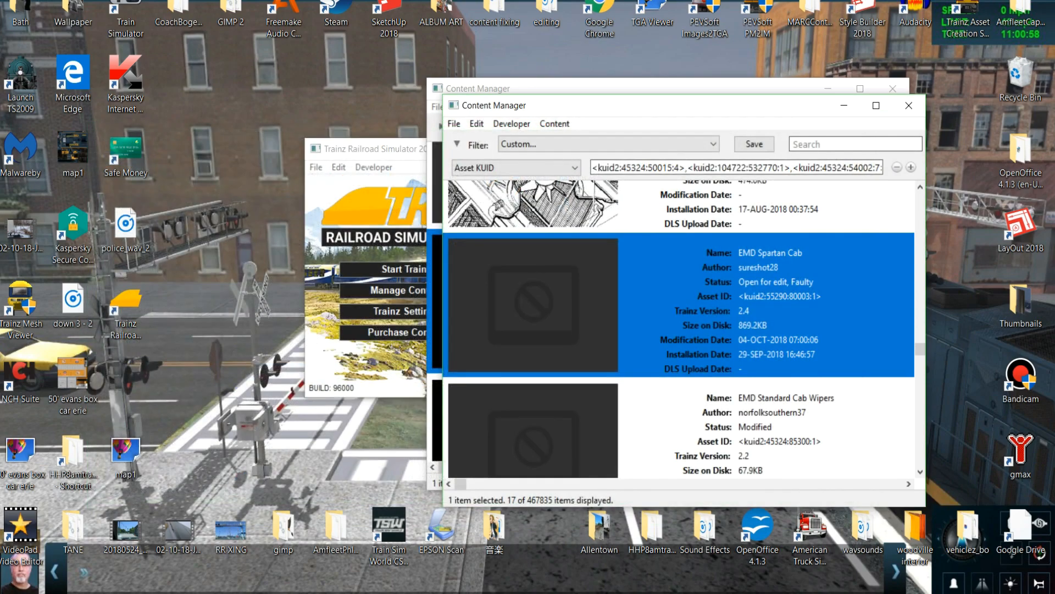
Submit the edits to the EMD Spartan Cab asset and close the task report.
right_click(704, 295)
left_click(749, 462)
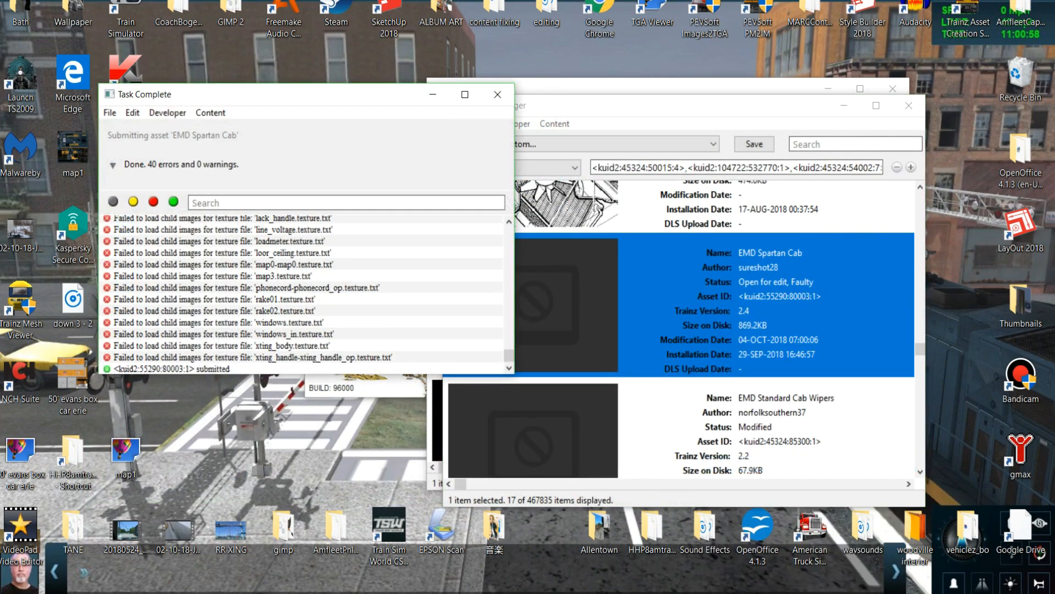
left_click(497, 94)
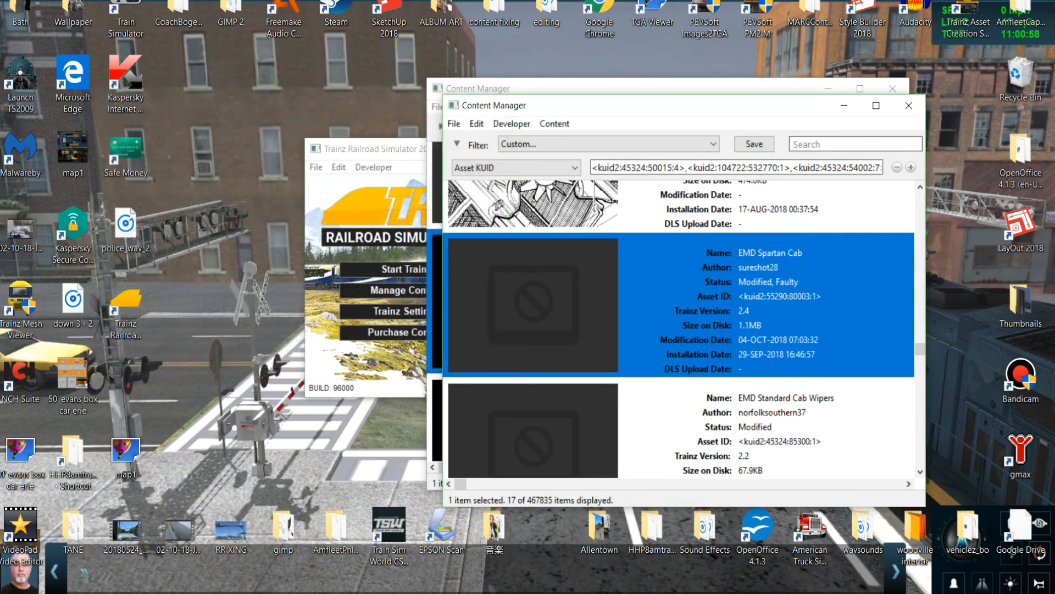
View the errors and warnings of the EMD Spartan Cab asset and close the report.
right_click(635, 308)
left_click(705, 201)
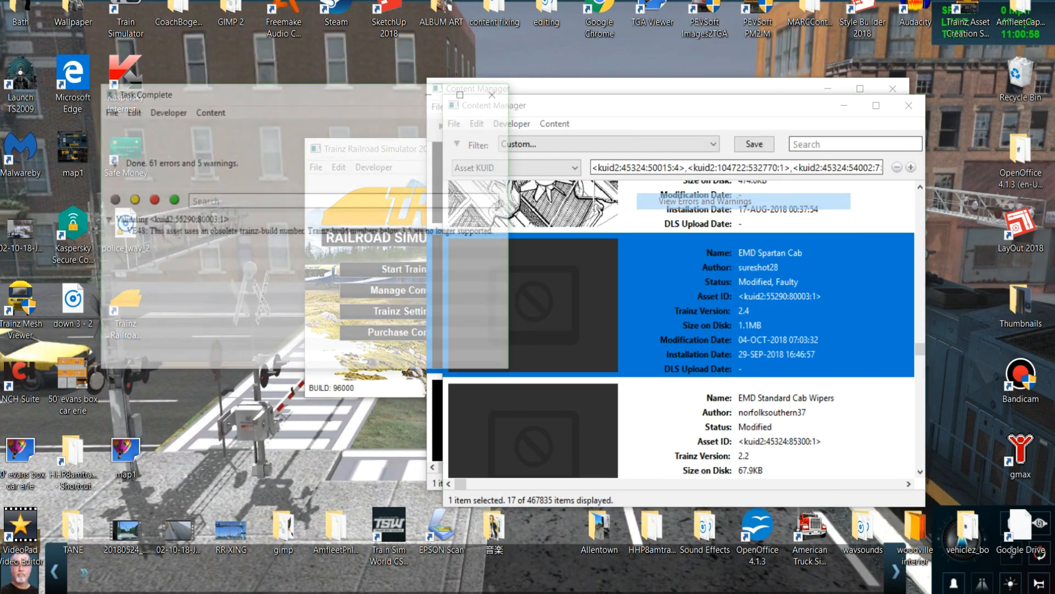
scroll(307, 294, "up", 12)
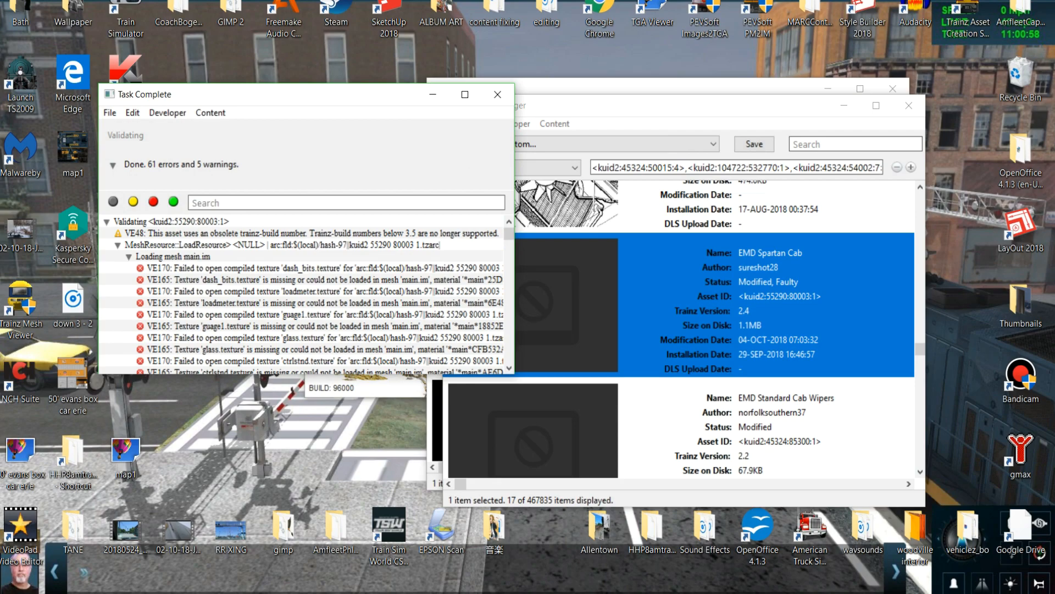
left_click(498, 95)
Open the EMD Spartan Cab folder for editing, check which texture files lack their TGA images, and close it.
right_click(677, 306)
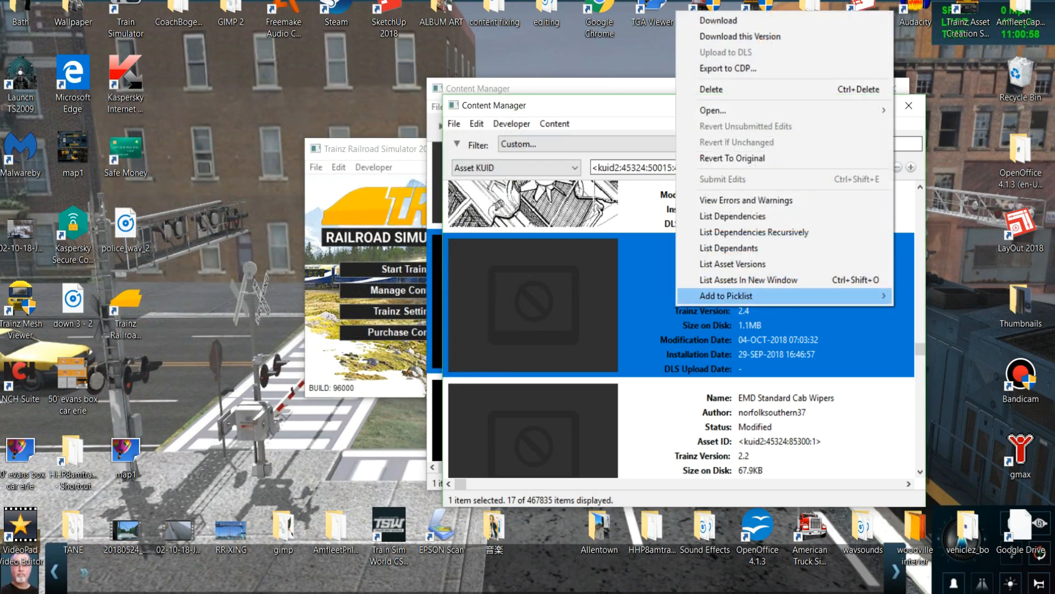
mouse_move(713, 110)
left_click(599, 126)
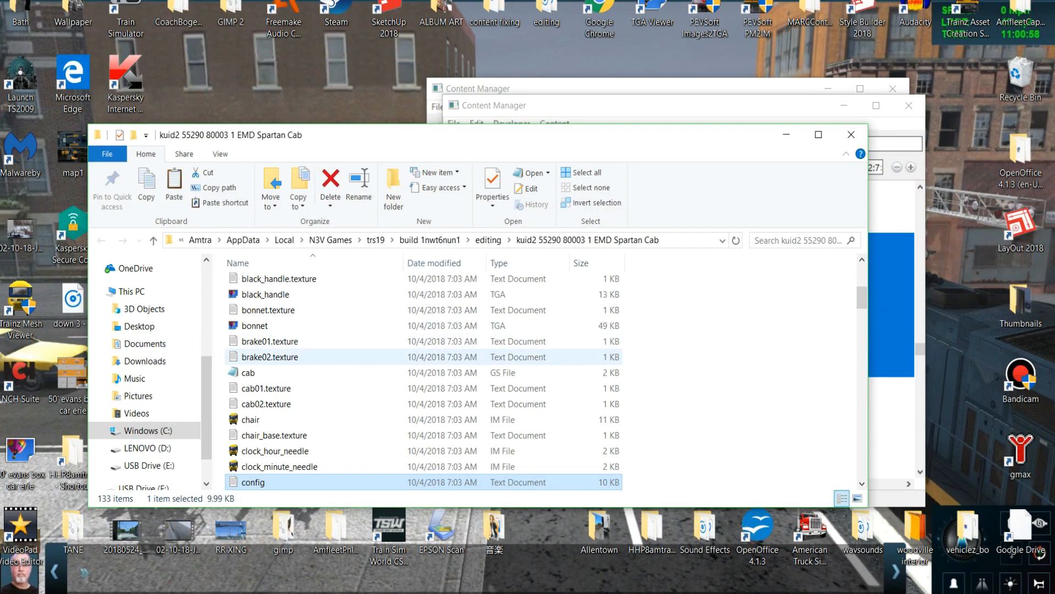
scroll(424, 379, "down", 5)
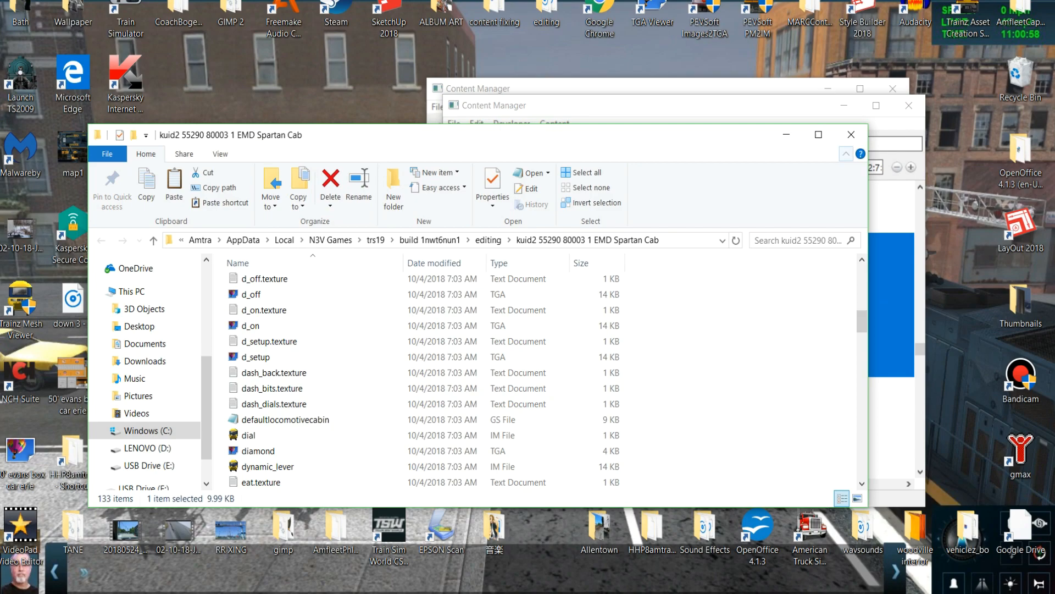
left_click(851, 135)
right_click(785, 263)
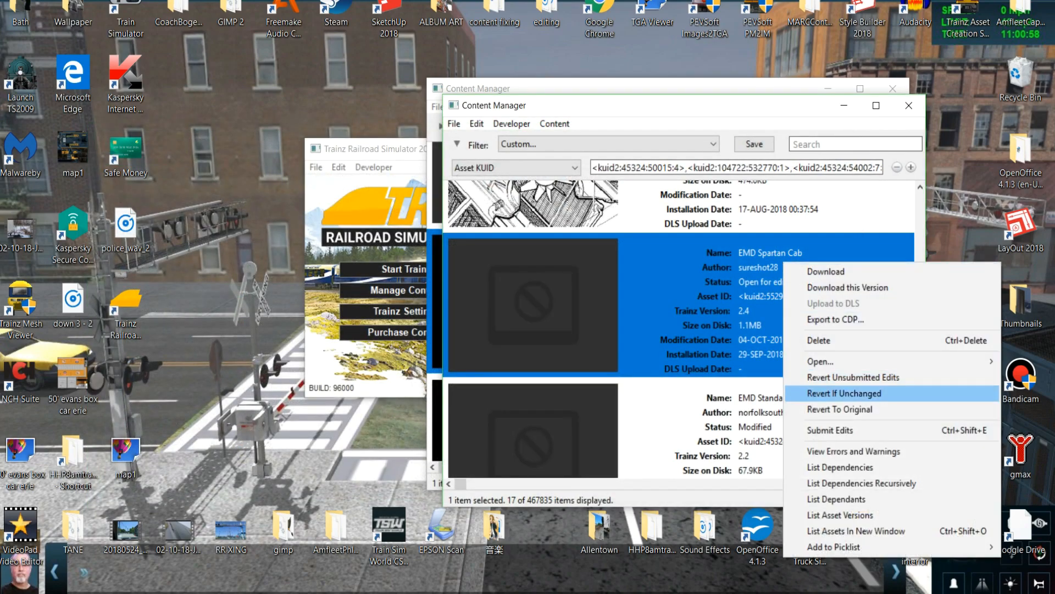
left_click(754, 420)
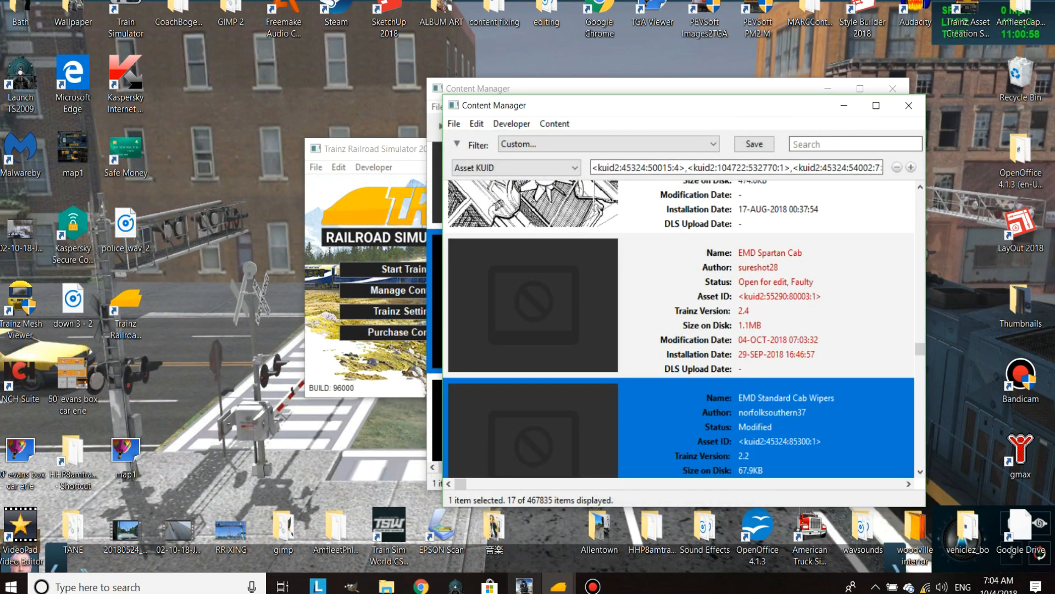
Copy the dash_back, dash_bits and dash_dials TGA images with their texture files from the GP40 shell generic folder.
mouse_move(559, 585)
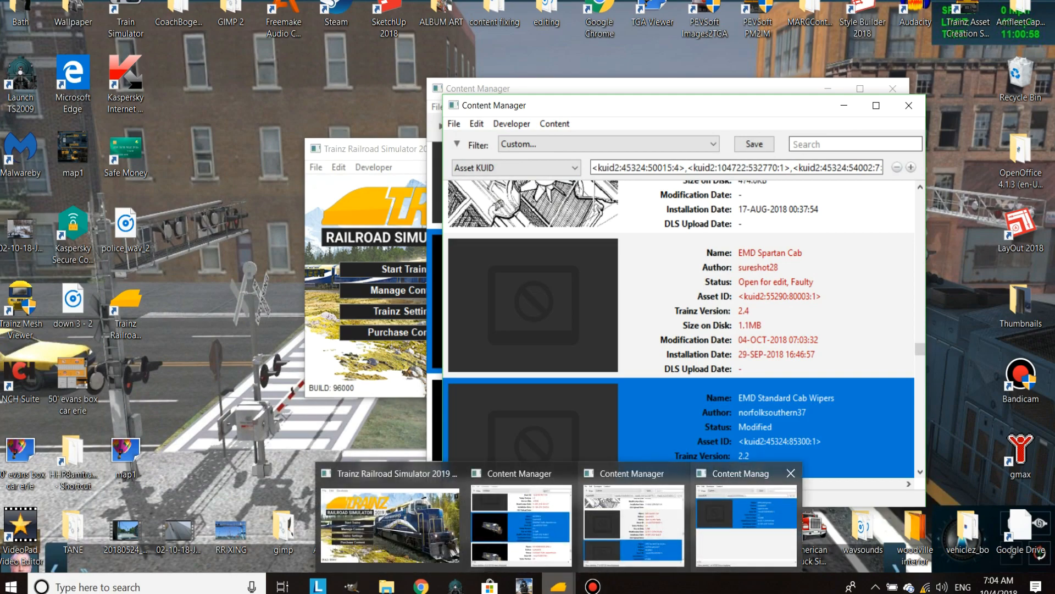
left_click(746, 525)
right_click(768, 271)
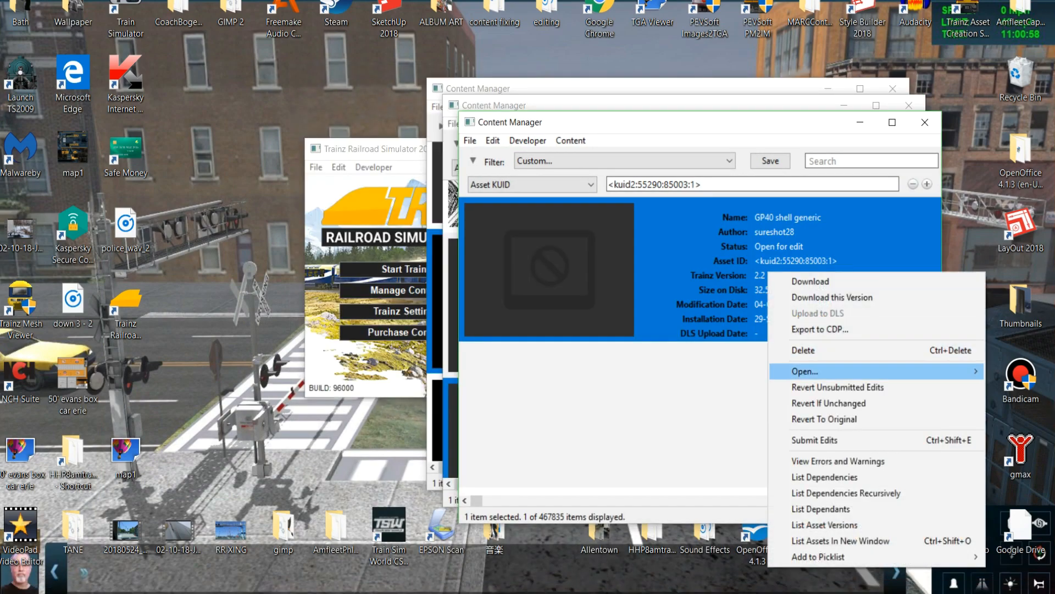
mouse_move(808, 371)
left_click(638, 387)
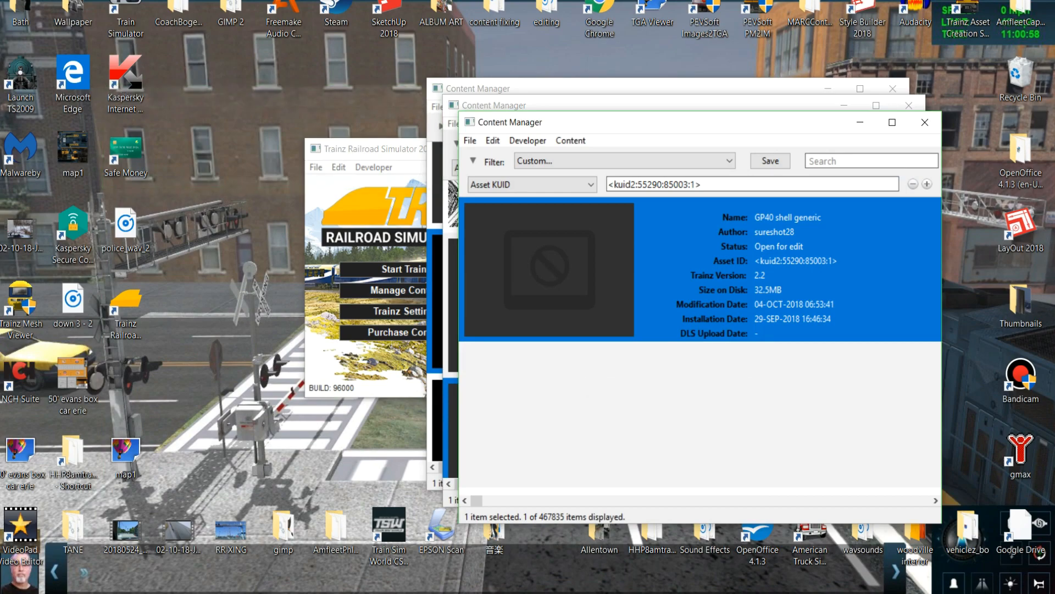
scroll(275, 330, "down", 4)
scroll(248, 374, "down", 5)
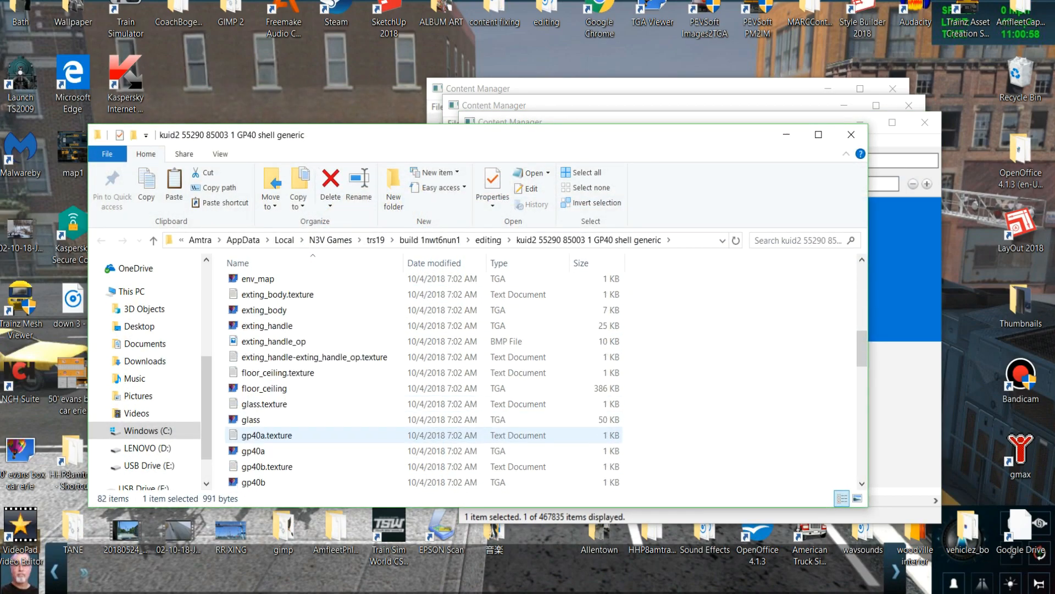
scroll(248, 373, "up", 4)
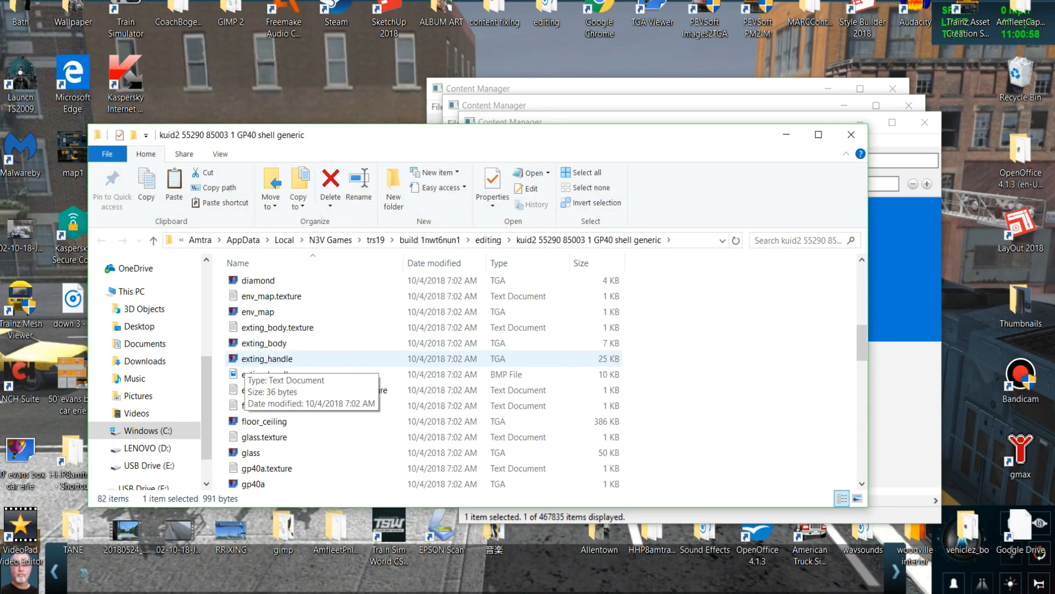
scroll(242, 369, "up", 3)
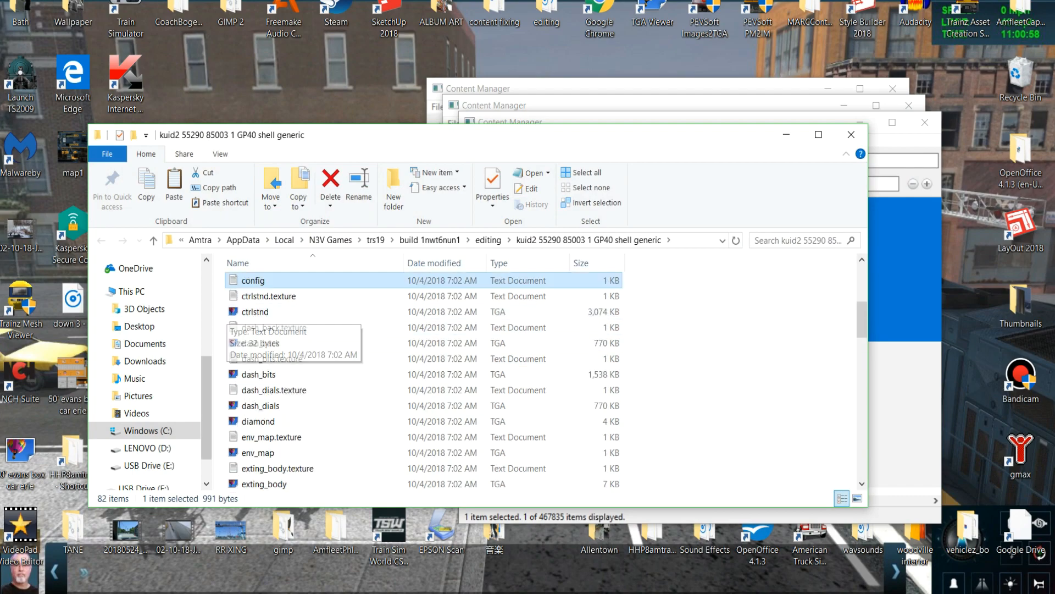
left_click_drag(220, 327, 332, 408)
right_click(324, 383)
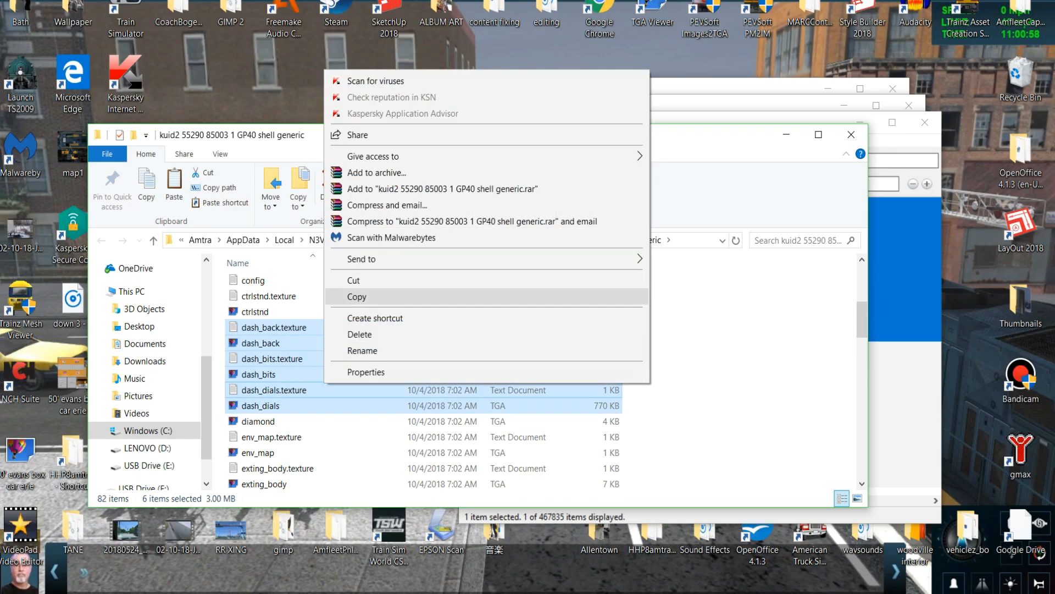
left_click(340, 295)
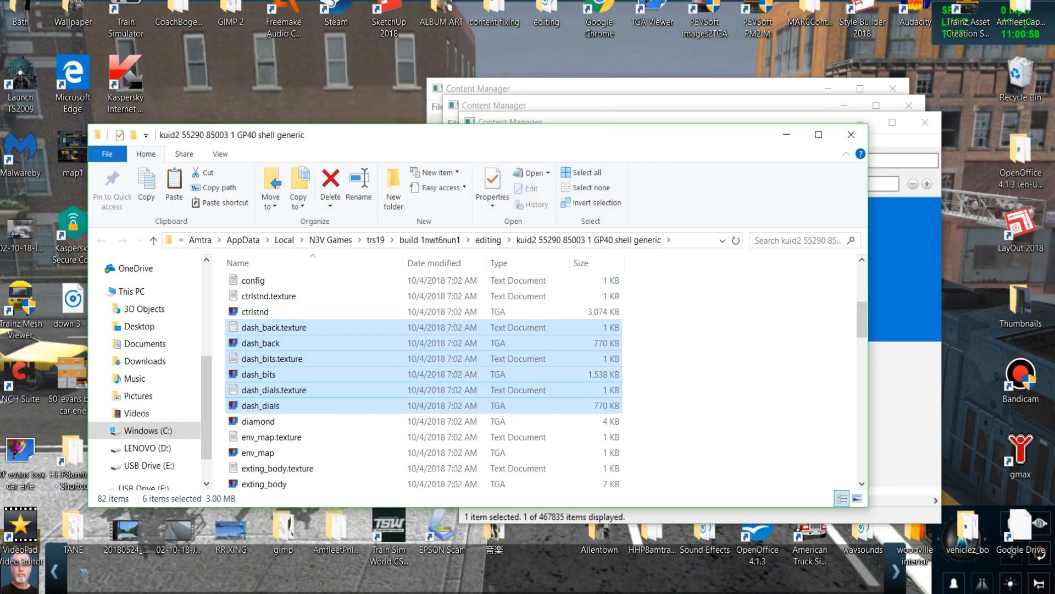
Paste the copied dash files into the EMD Spartan Cab folder, replacing the existing texture files, and close the folder.
left_click(605, 104)
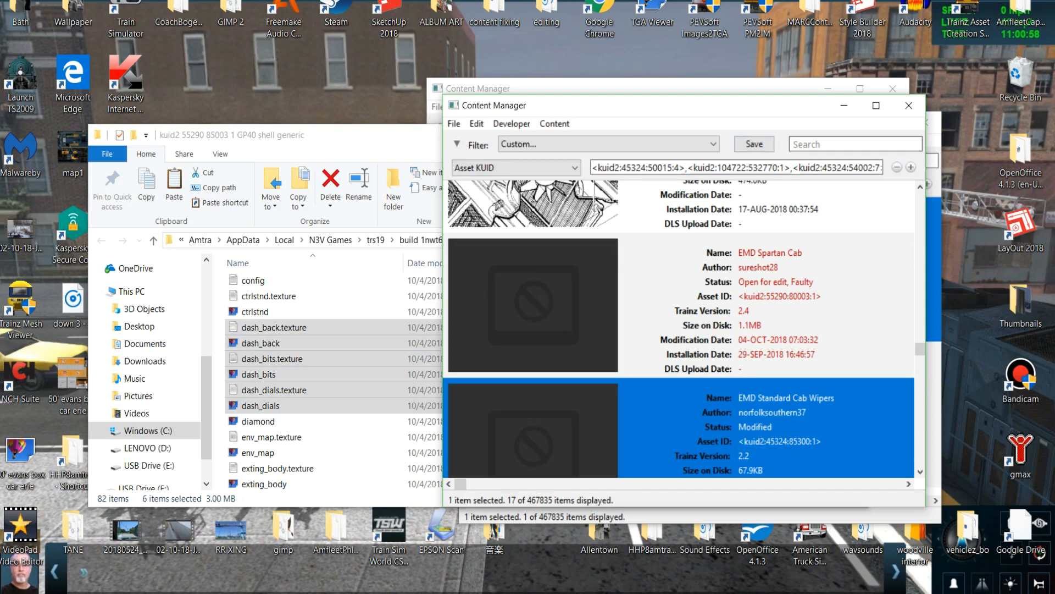
right_click(735, 323)
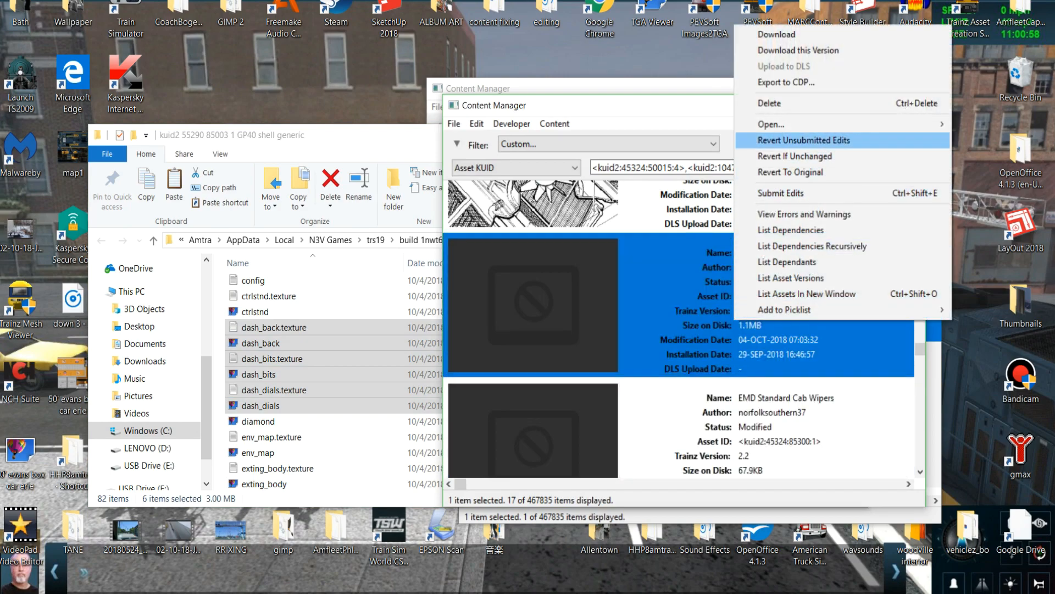
mouse_move(769, 124)
left_click(604, 140)
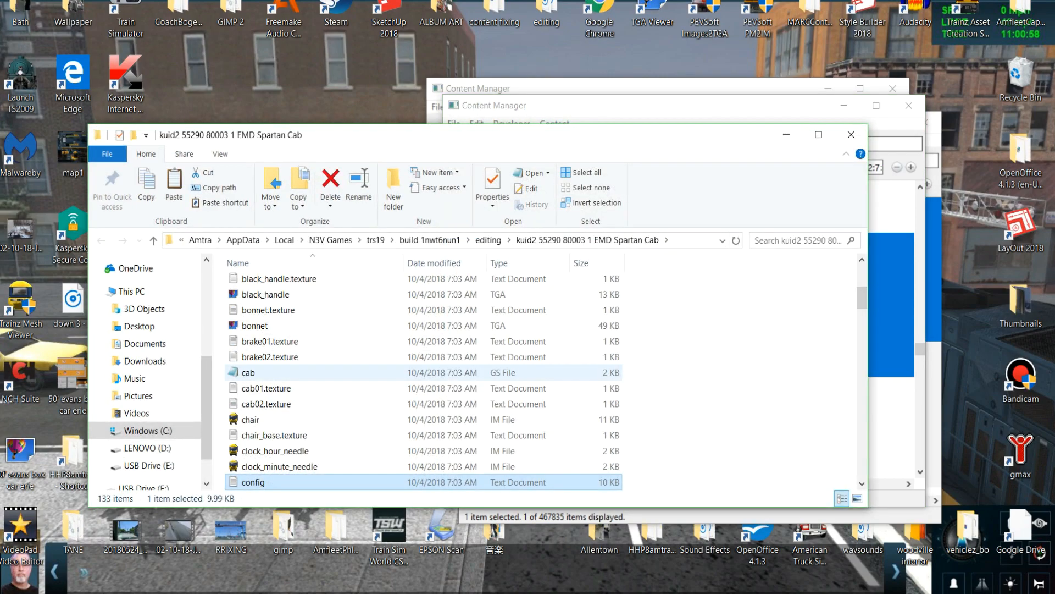
right_click(667, 337)
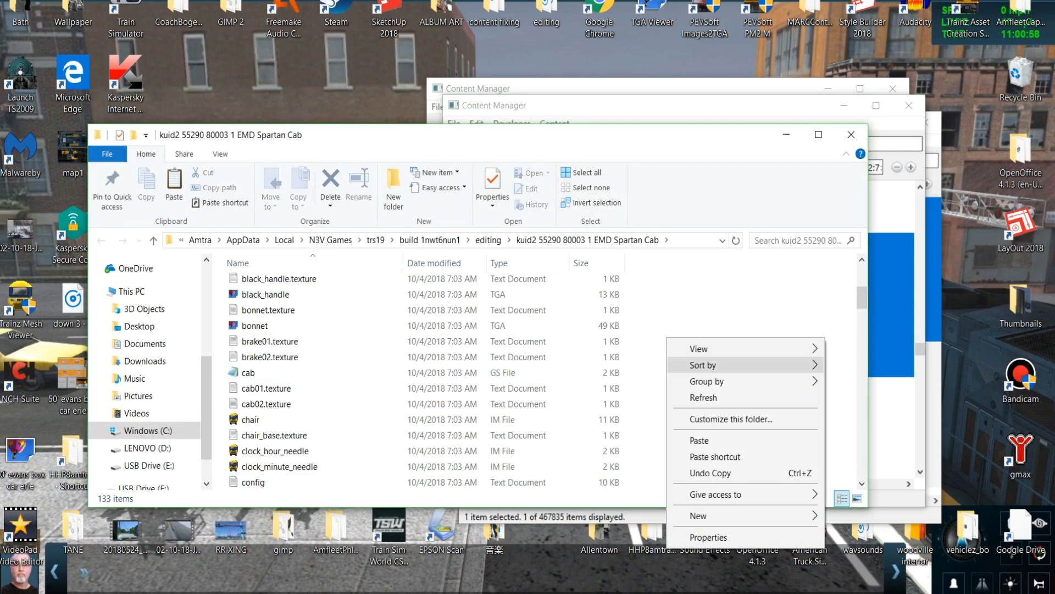
left_click(699, 440)
left_click(494, 221)
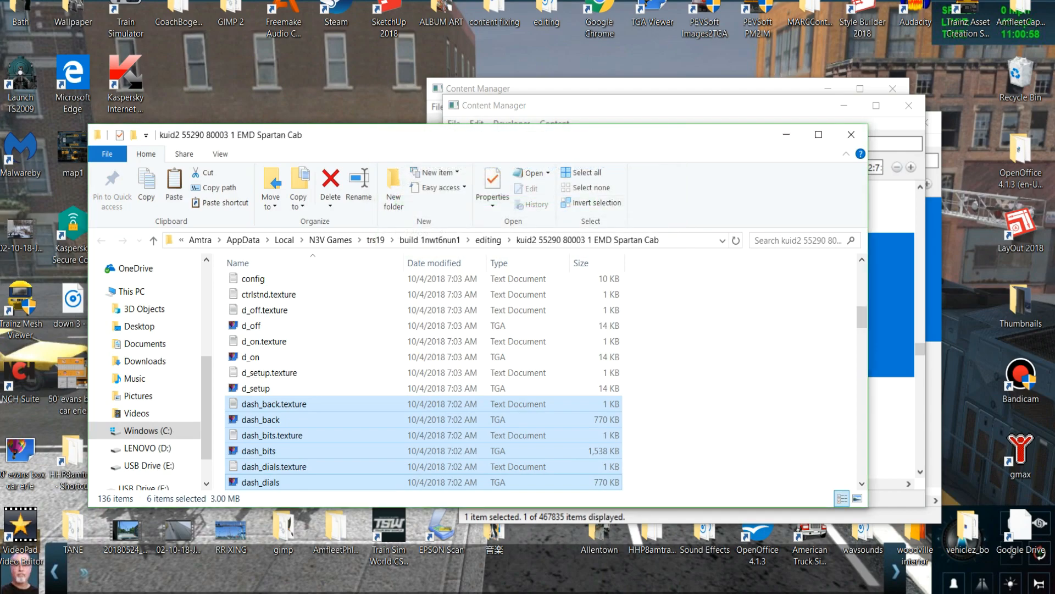
left_click(851, 135)
Submit the edits to the EMD Spartan Cab asset with the dash files added and close the task report.
right_click(720, 285)
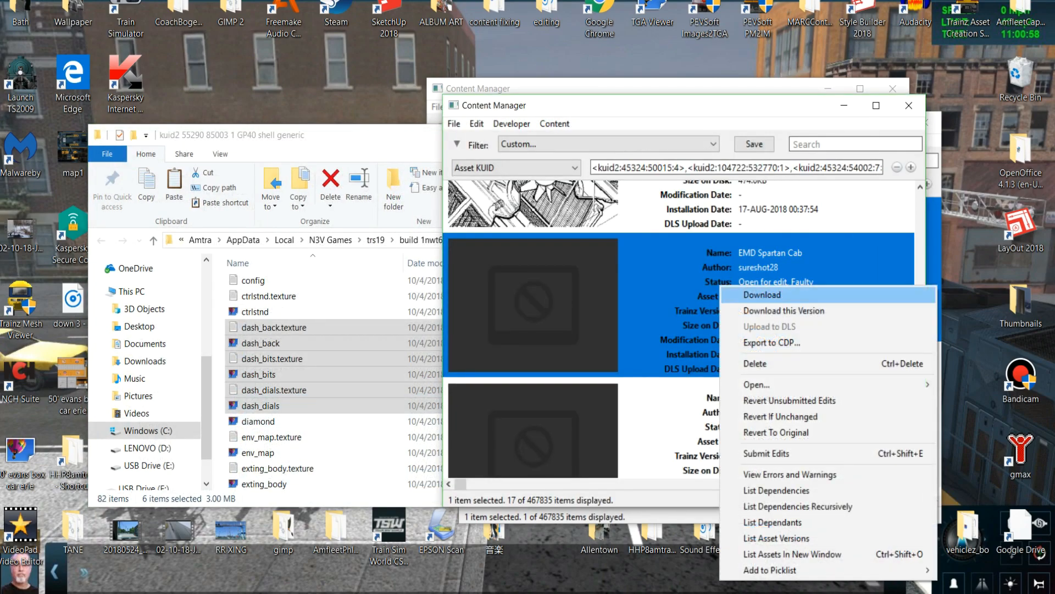
left_click(755, 453)
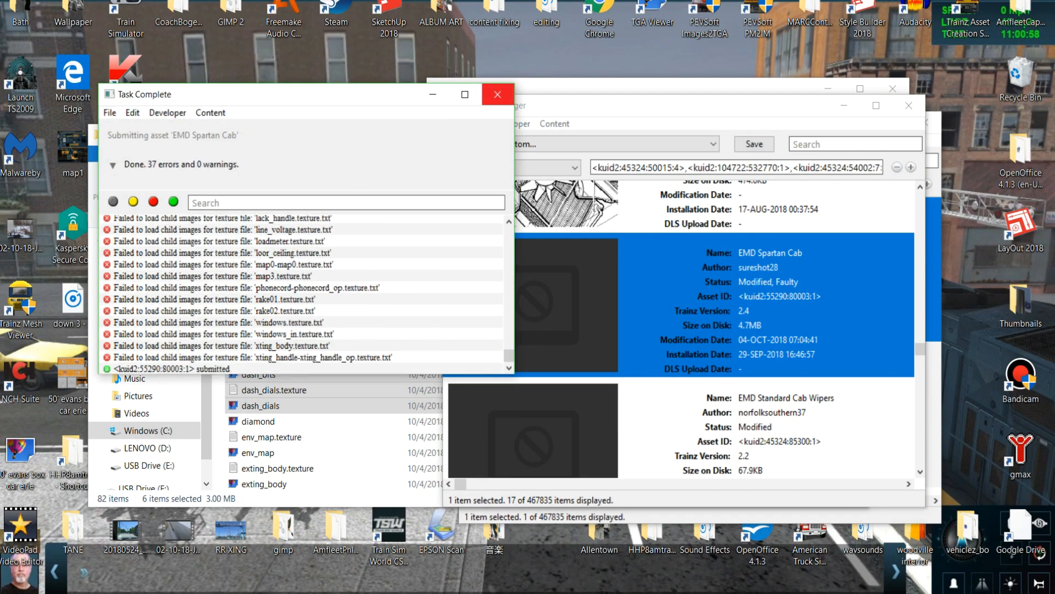
left_click(497, 94)
View the EMD Spartan Cab asset's errors and warnings, check which textures main.im is missing, and close the report.
right_click(694, 308)
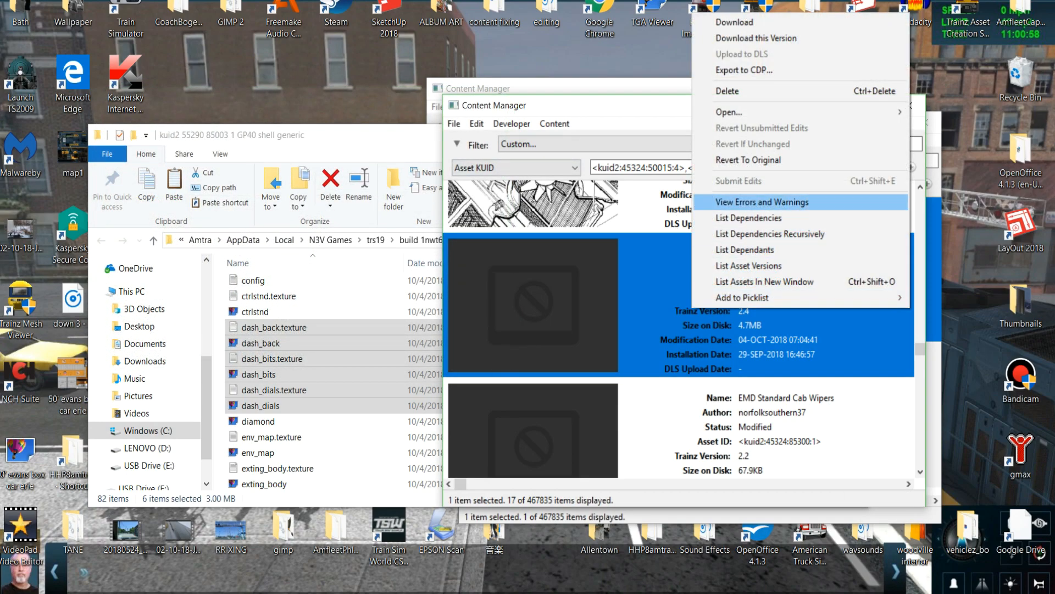
left_click(731, 200)
scroll(306, 294, "up", 15)
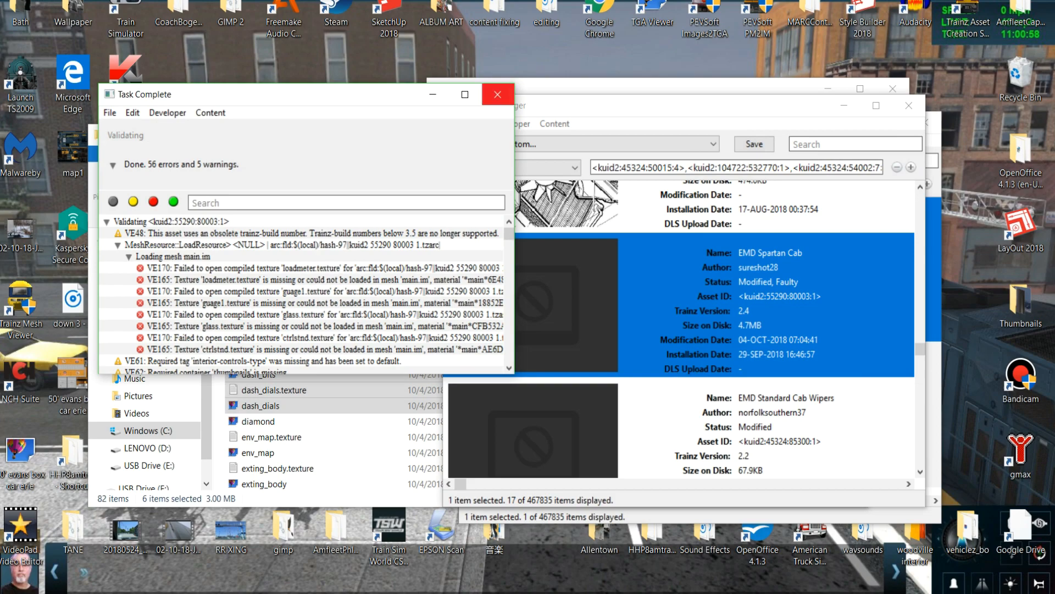
left_click(498, 94)
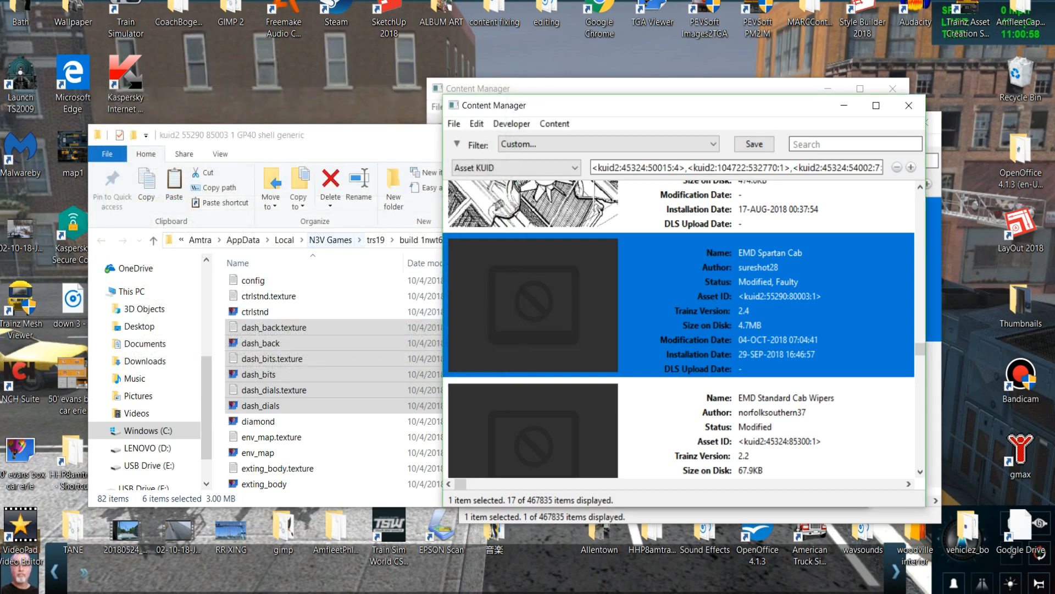
Find the loadmeter TGA image and its texture file in the GP40 shell generic folder and copy both.
left_click(352, 135)
scroll(388, 388, "down", 3)
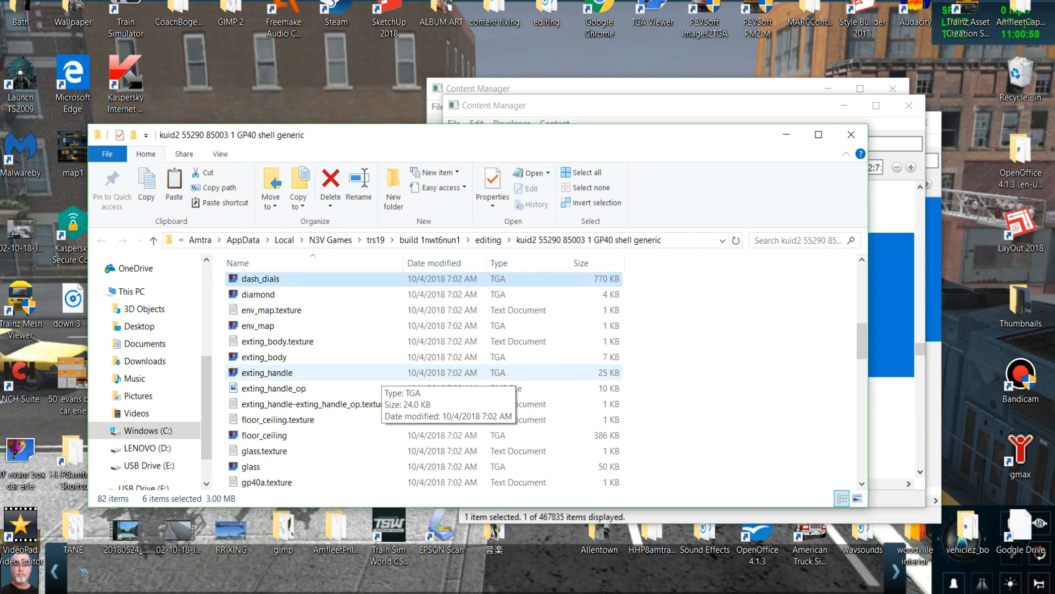
scroll(379, 376, "down", 8)
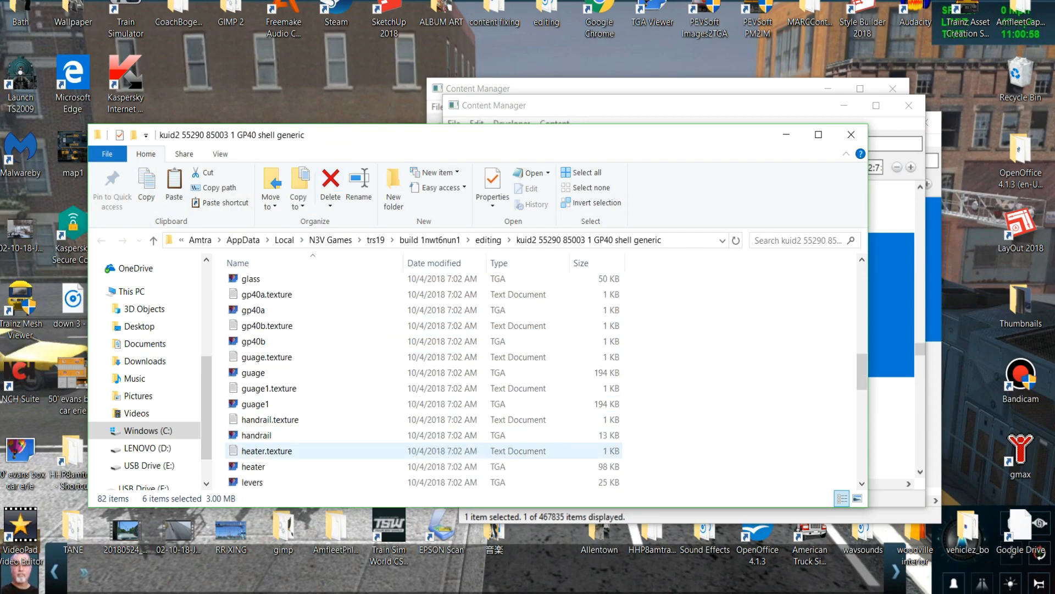
scroll(324, 429, "down", 1)
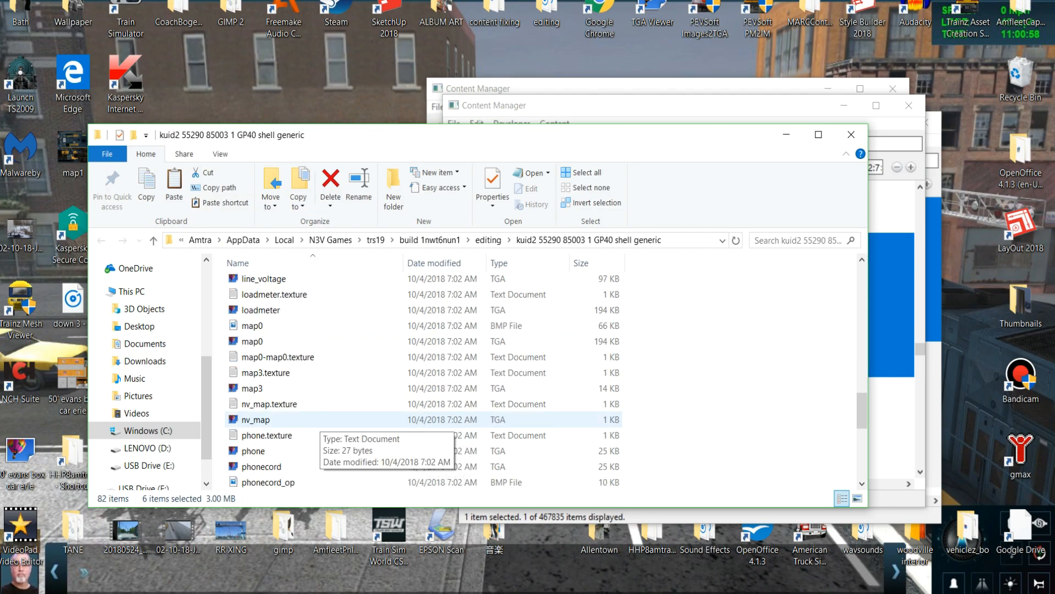
scroll(318, 426, "down", 8)
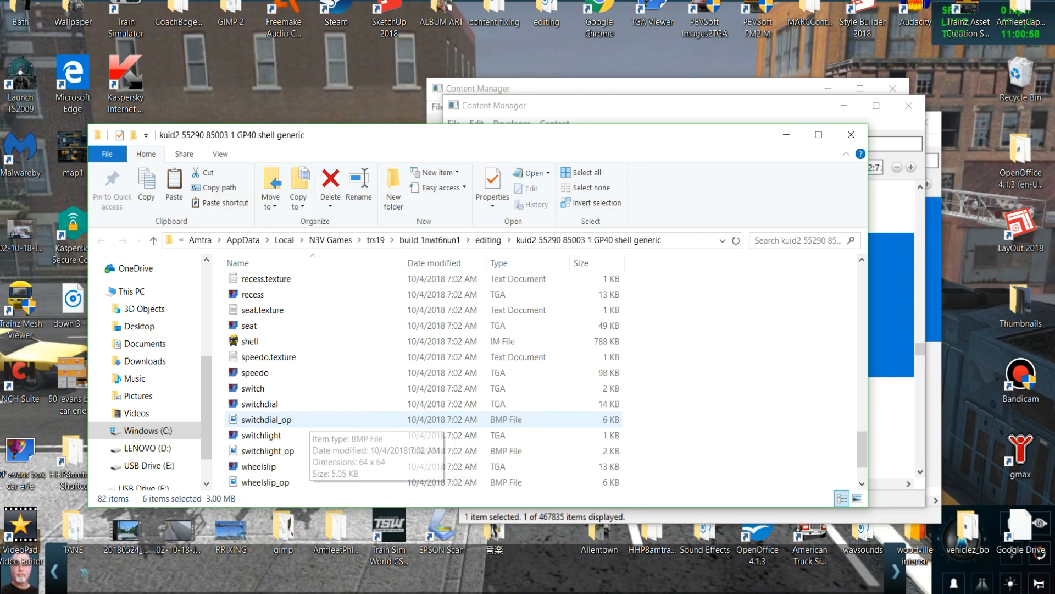
scroll(317, 434, "up", 9)
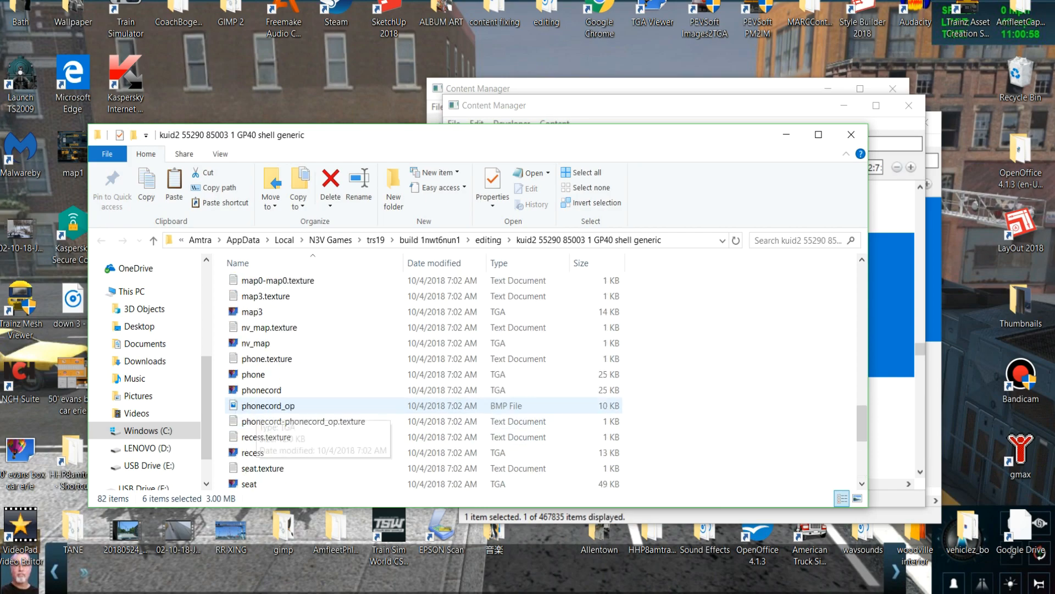
scroll(307, 330, "up", 1)
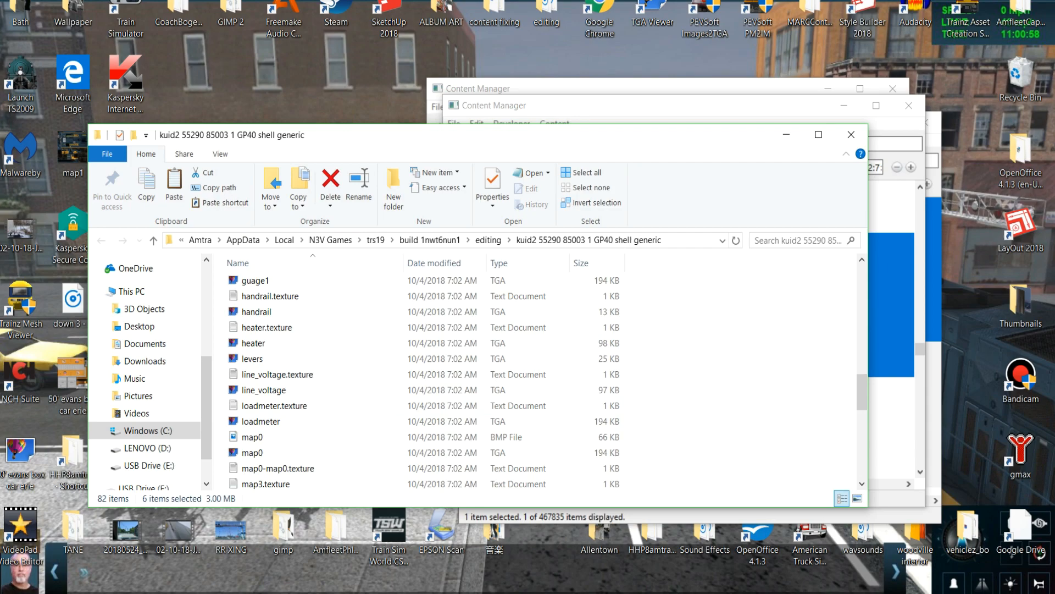
left_click(266, 405)
left_click(261, 421, "shift")
right_click(259, 413)
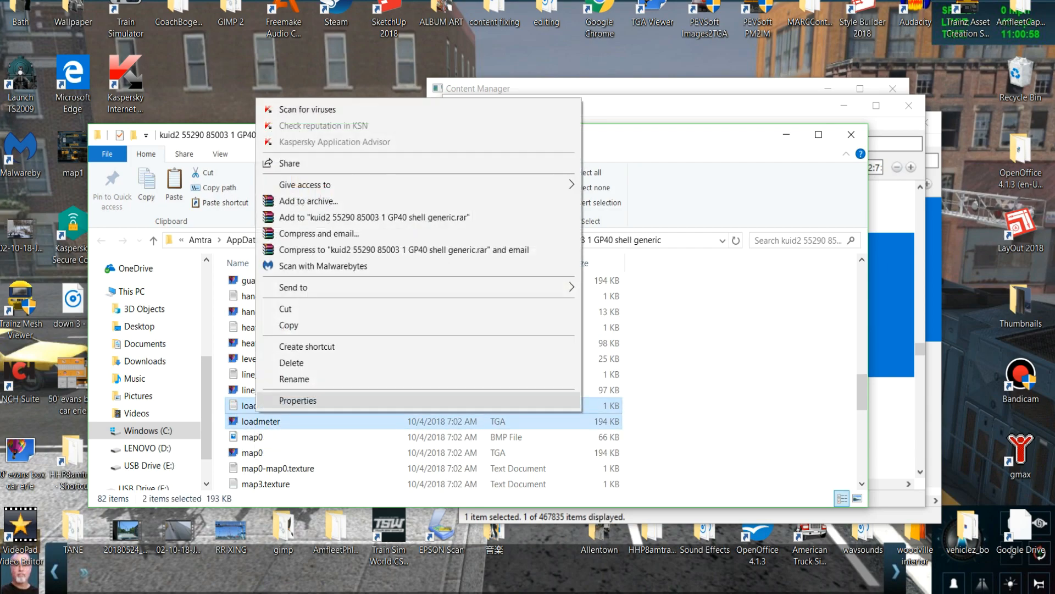
left_click(288, 325)
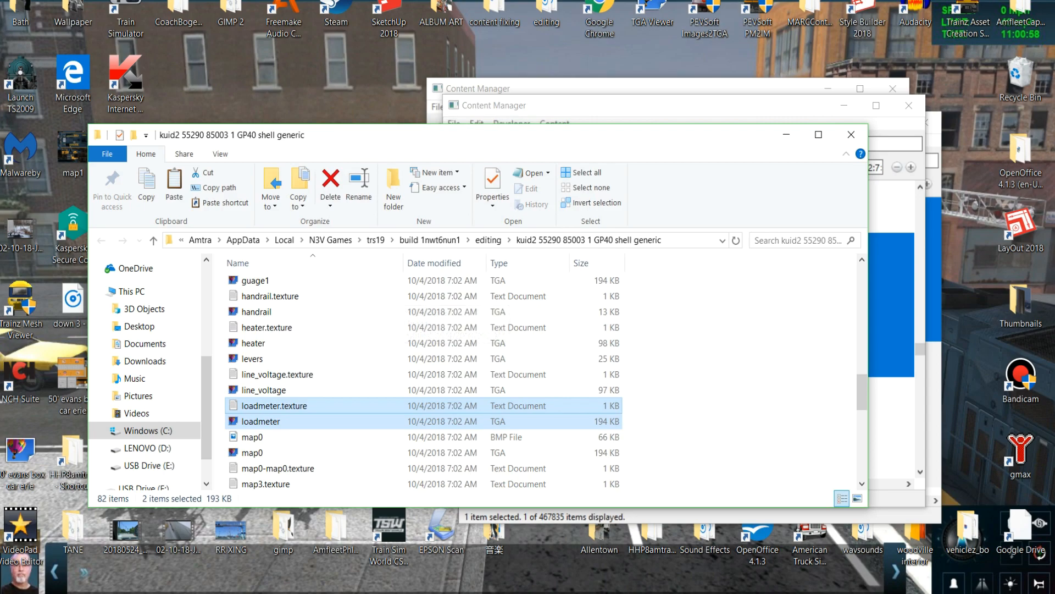
Open the EMD Spartan Cab folder in Explorer and paste the loadmeter files, replacing the existing loadmeter.texture.txt.
left_click(891, 208)
left_click(783, 293)
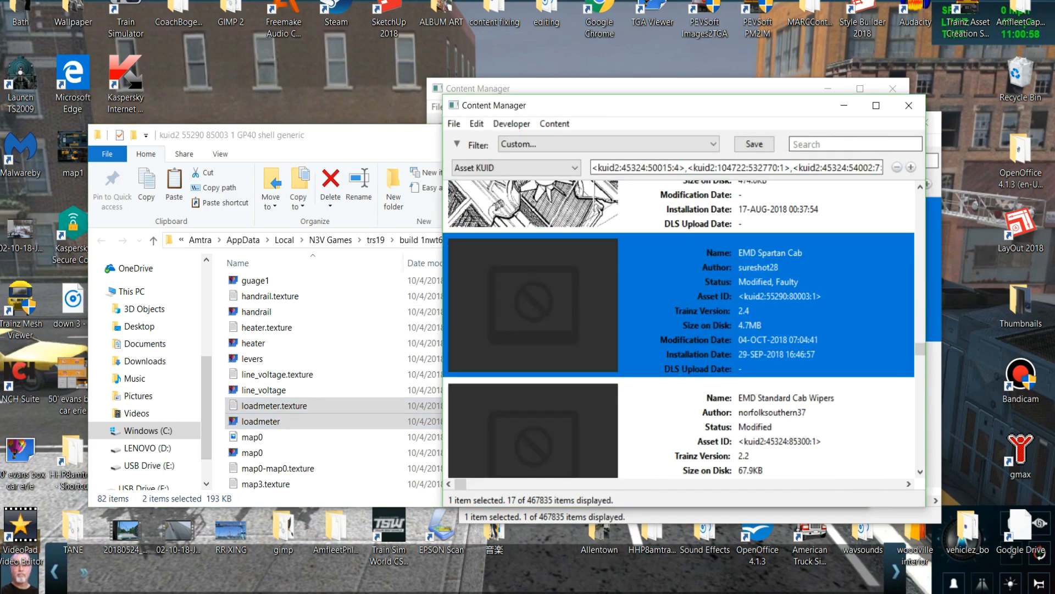
right_click(783, 293)
mouse_move(797, 392)
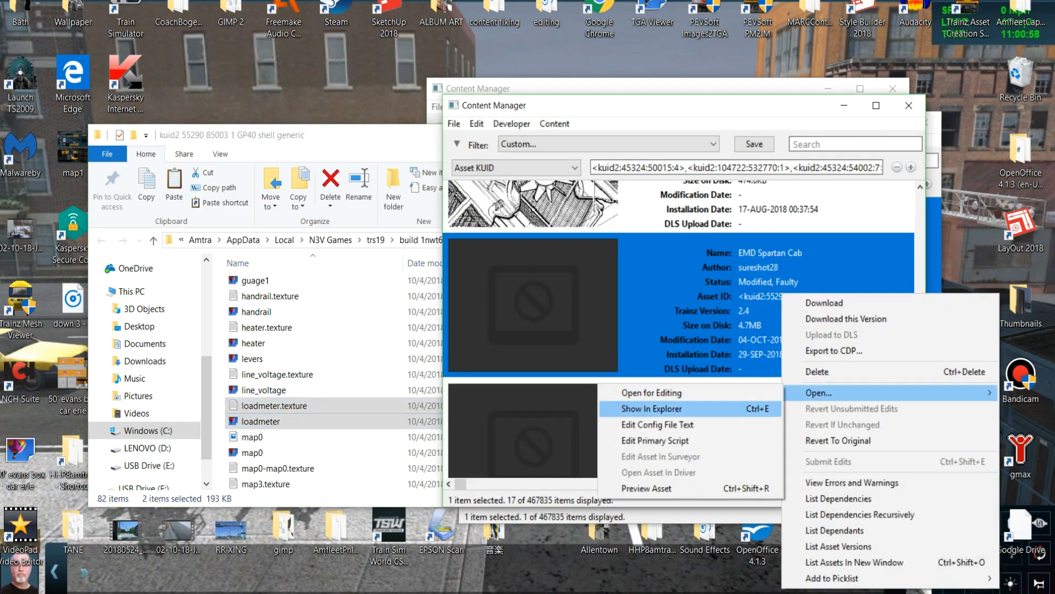
left_click(651, 408)
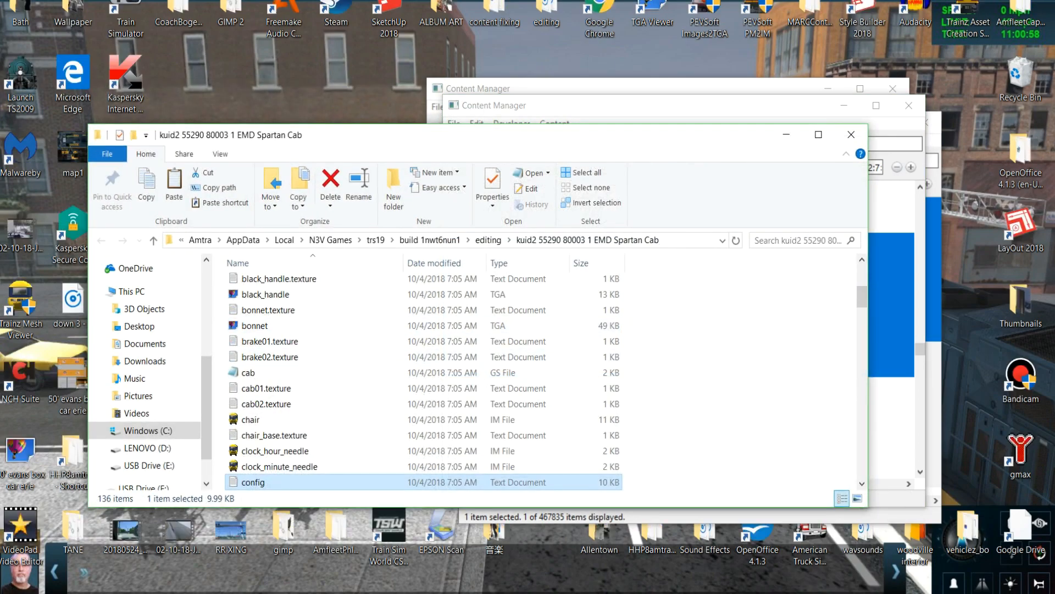
right_click(690, 365)
left_click(721, 467)
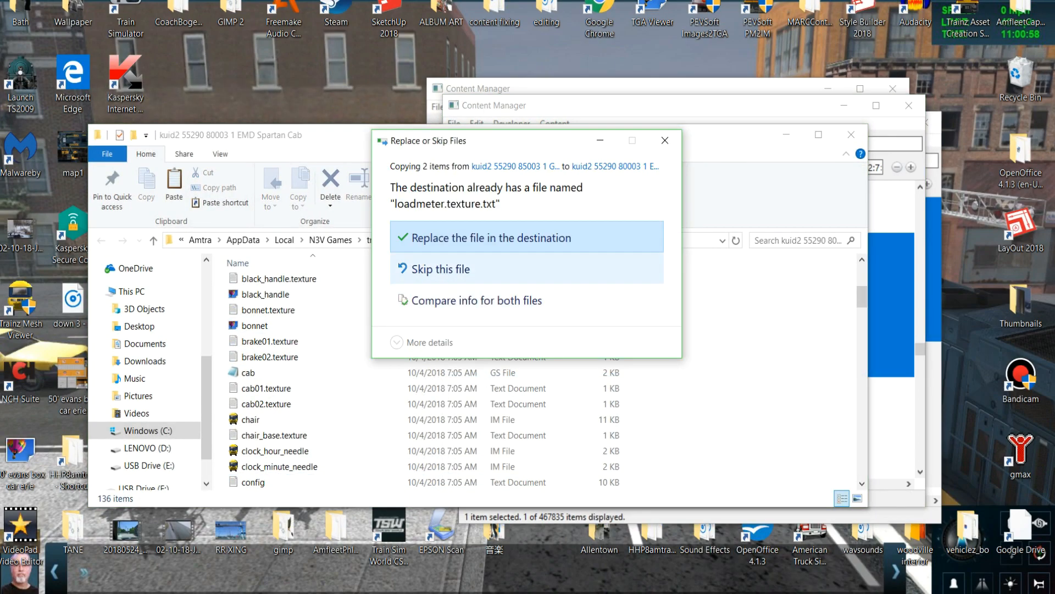
left_click(506, 235)
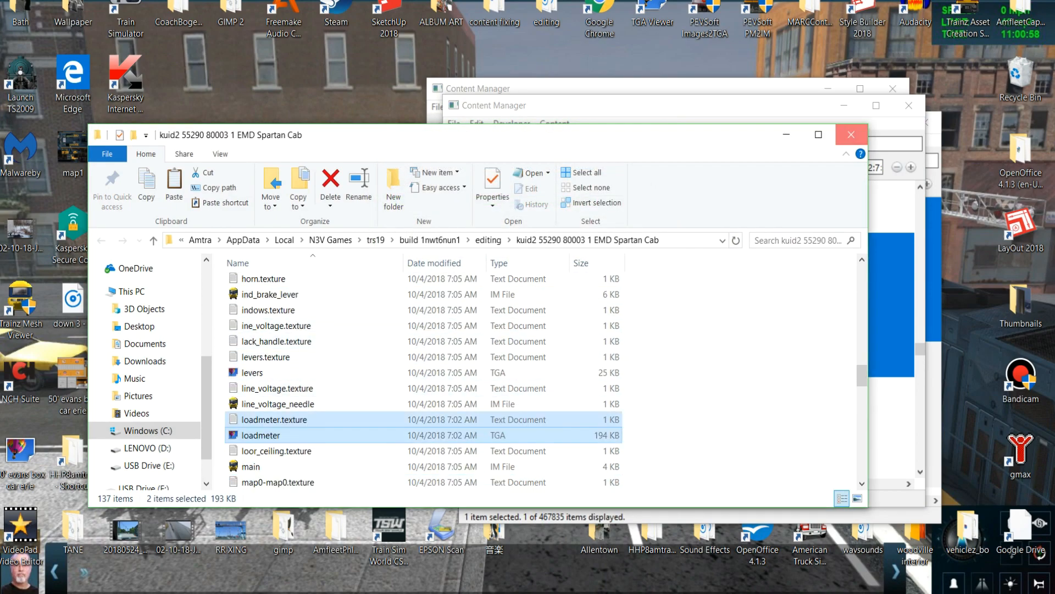
Submit the EMD Spartan Cab edits containing the loadmeter files and close the task report.
left_click(778, 291)
right_click(778, 291)
left_click(808, 460)
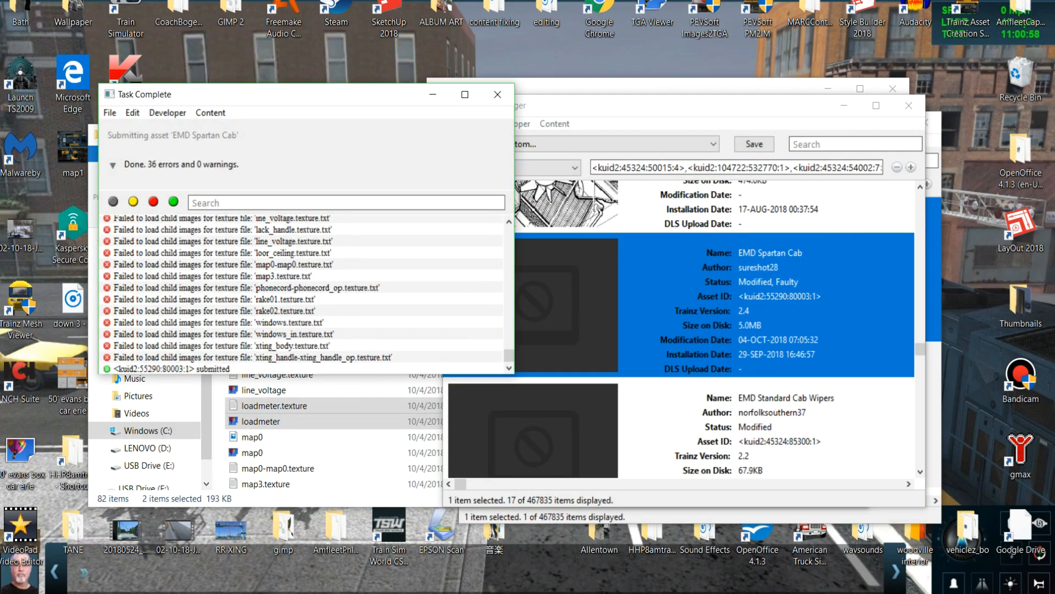
left_click(497, 95)
right_click(723, 291)
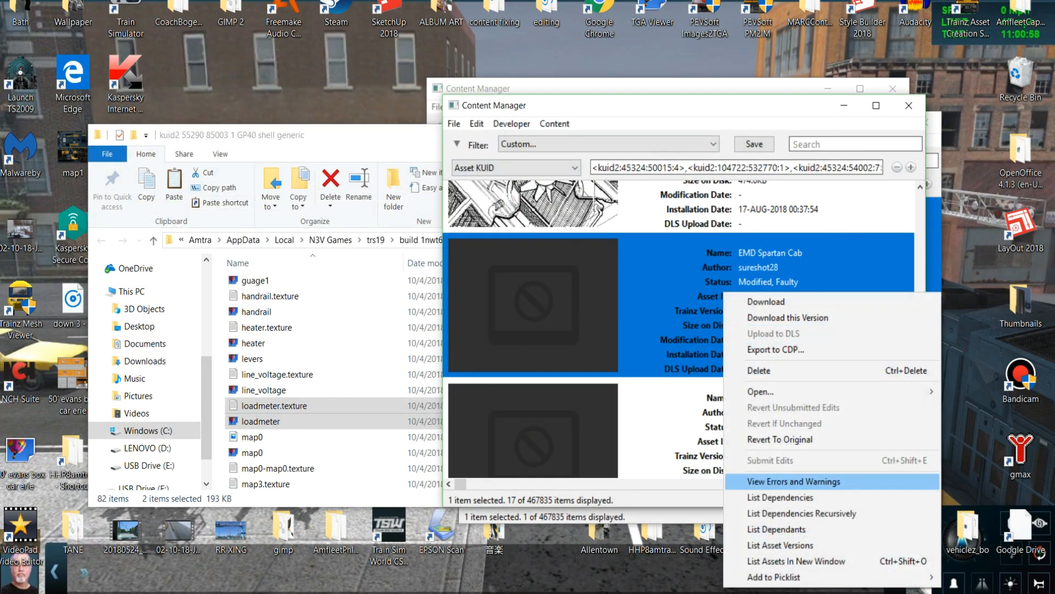
left_click(781, 498)
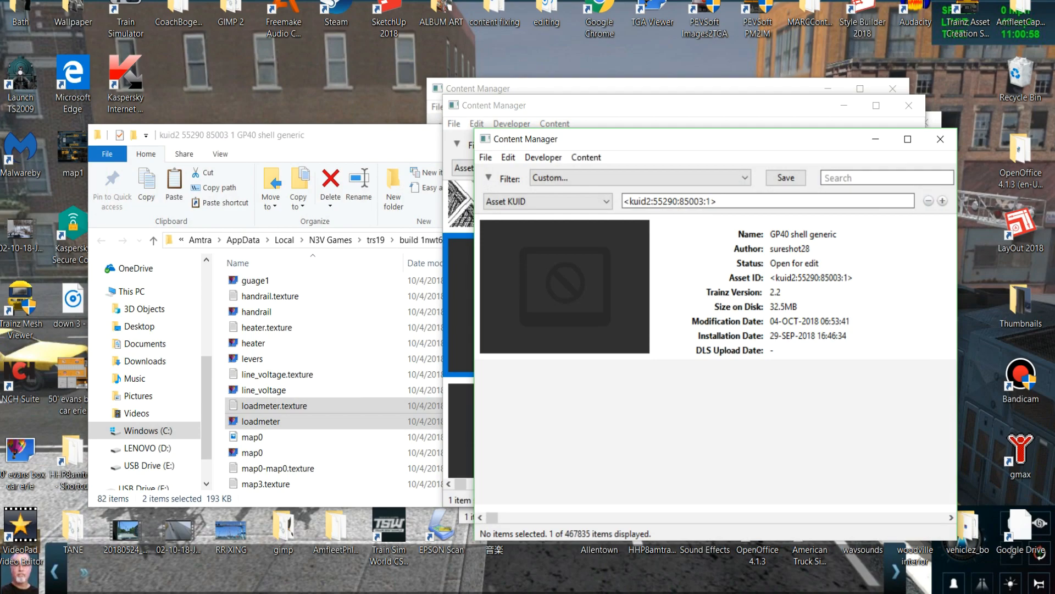
left_click(940, 139)
Validate the EMD Spartan Cab asset again to review its remaining errors and warnings, and close the report.
right_click(780, 302)
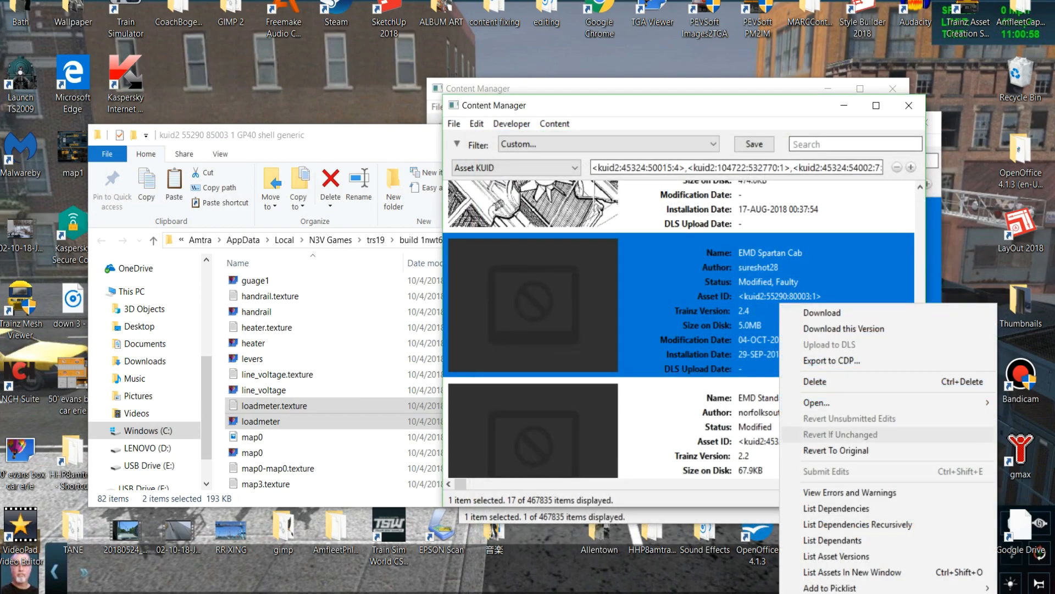
left_click(849, 492)
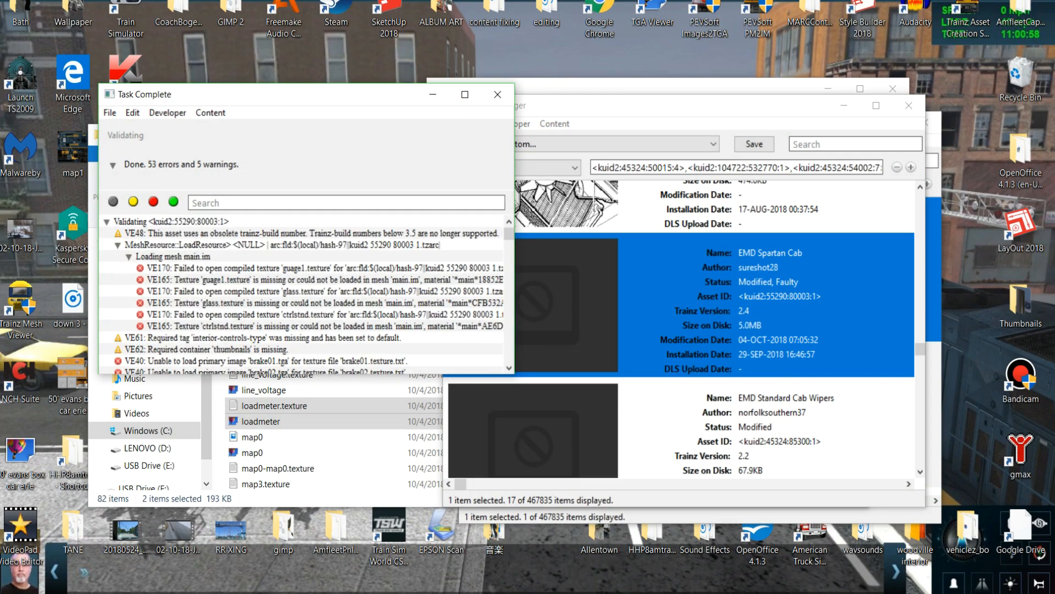
left_click(497, 94)
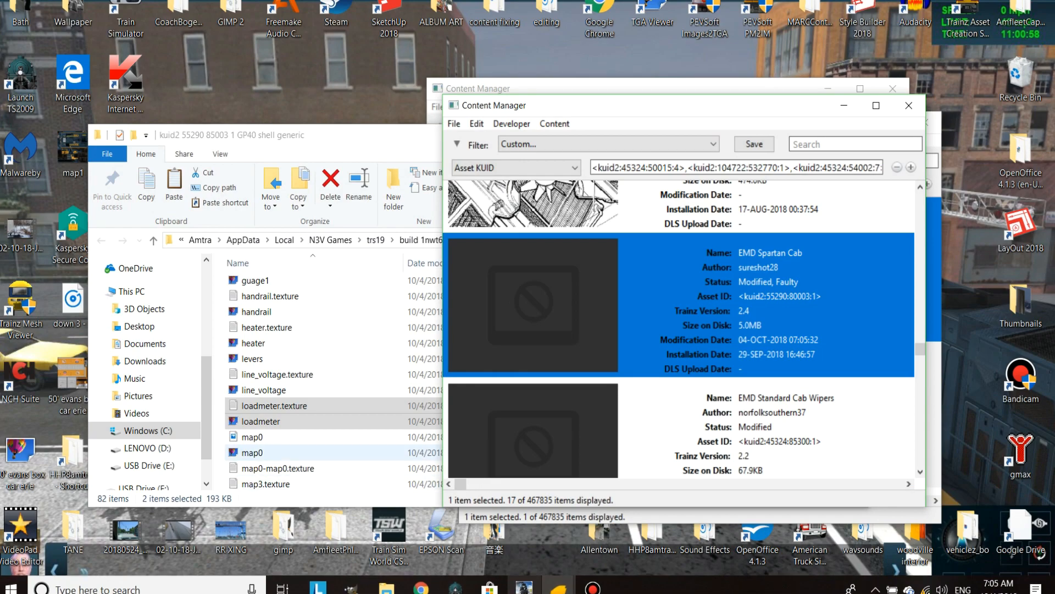
Copy the guage1 TGA image and its texture file from the GP40 shell generic folder.
left_click(253, 437)
scroll(253, 437, "up", 2)
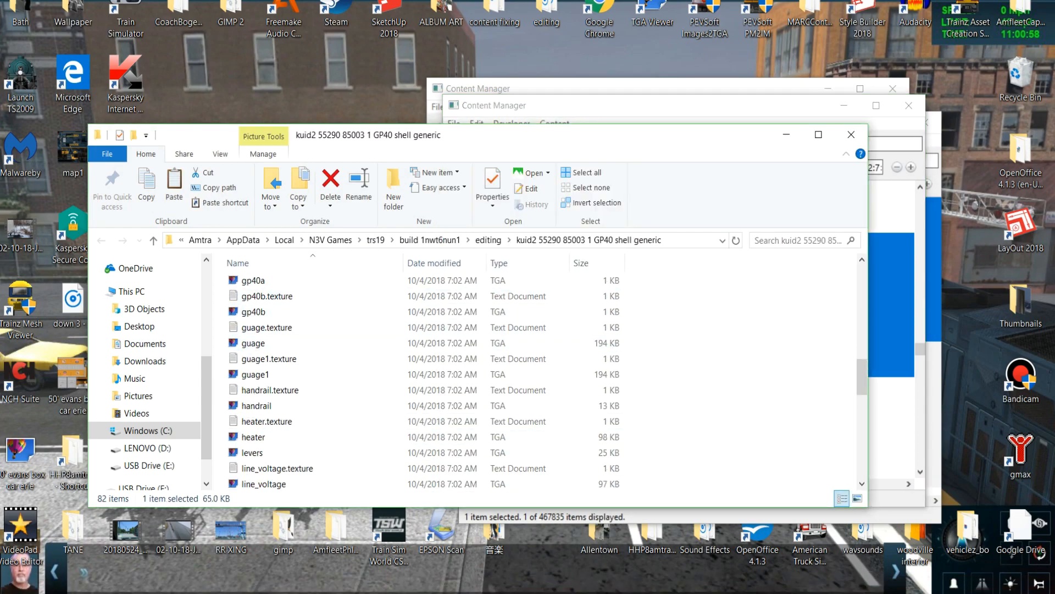
left_click(263, 358)
left_click(259, 374, "ctrl")
right_click(267, 370)
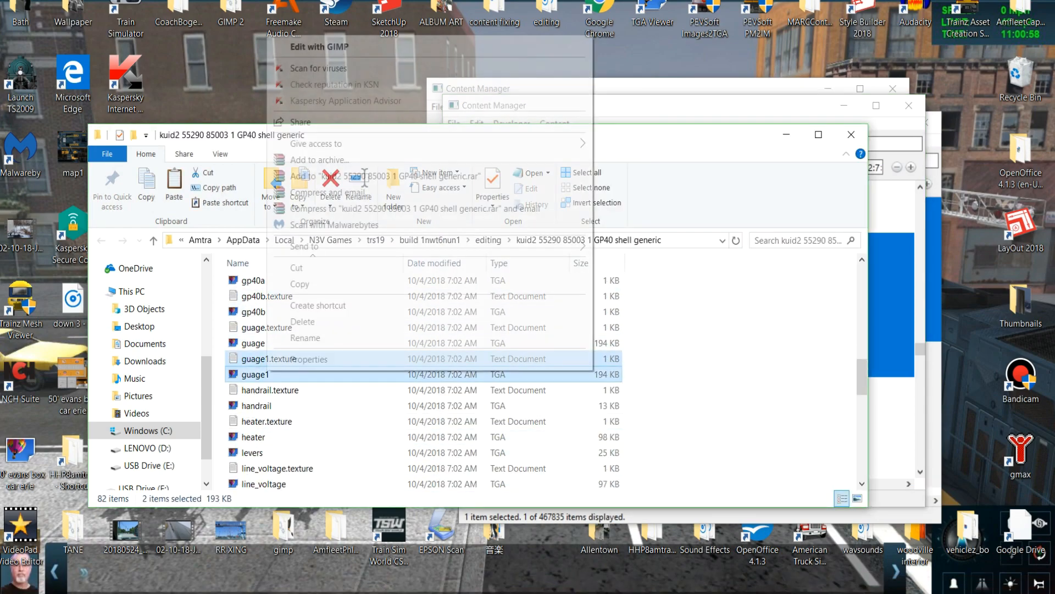
left_click(300, 284)
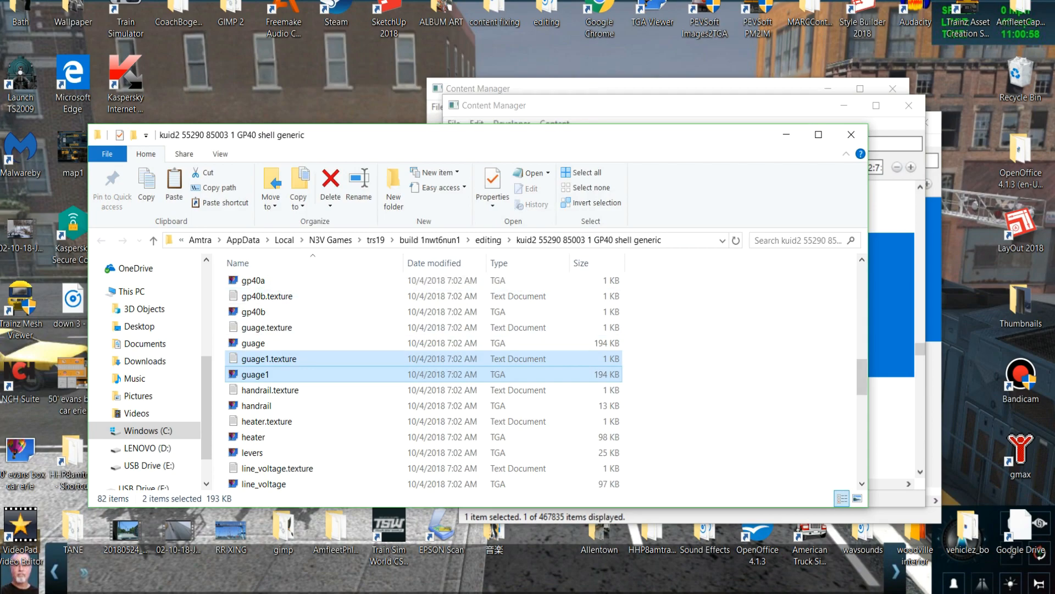
Open the EMD Spartan Cab folder in Explorer and paste the guage1 files, replacing the existing guage1.texture.txt.
left_click(890, 315)
right_click(767, 313)
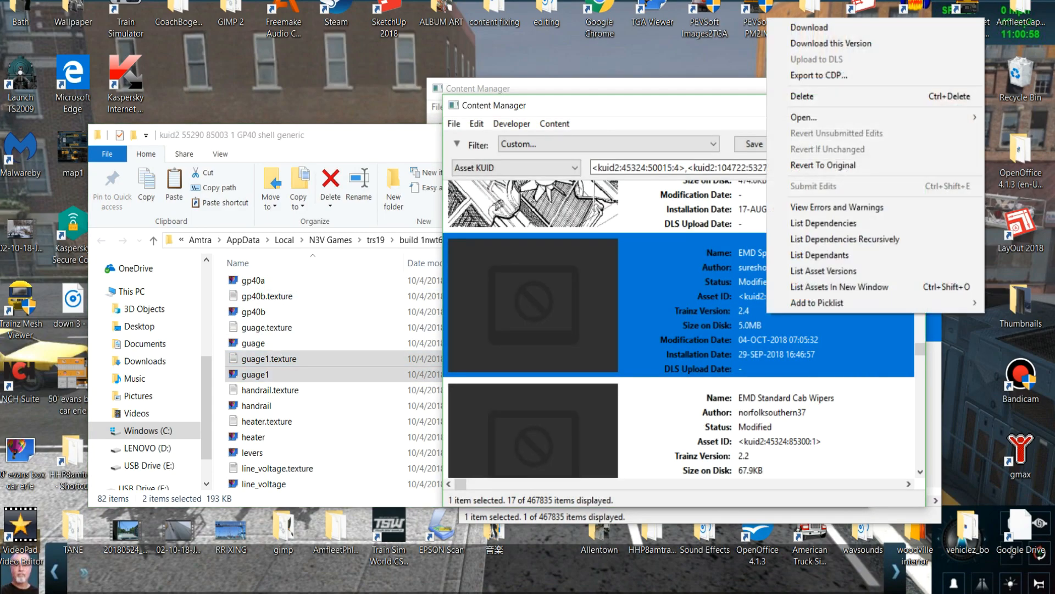
mouse_move(808, 117)
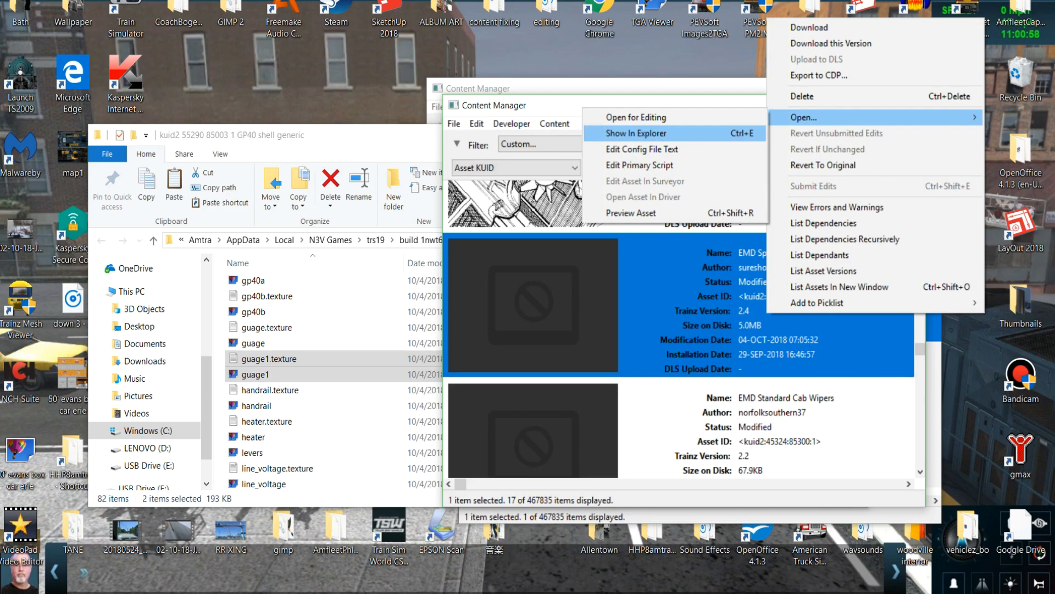
left_click(632, 117)
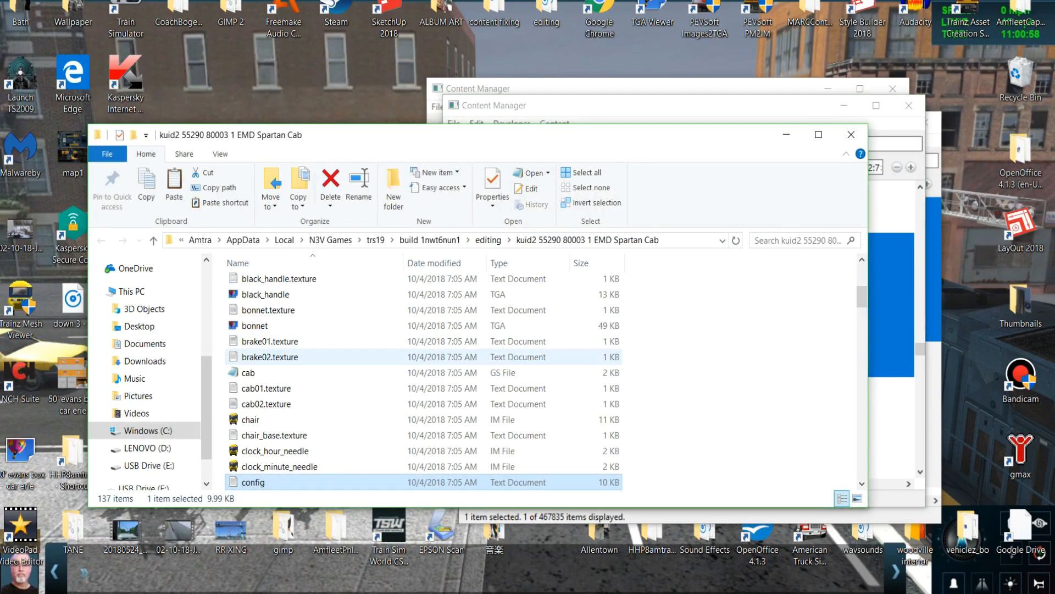
right_click(220, 357)
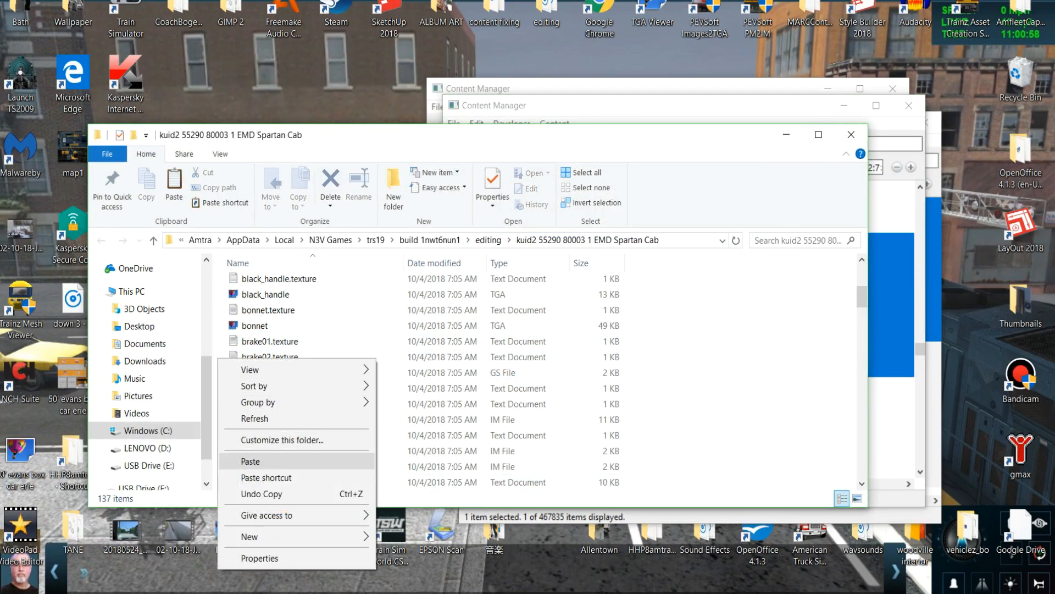
left_click(241, 460)
left_click(492, 238)
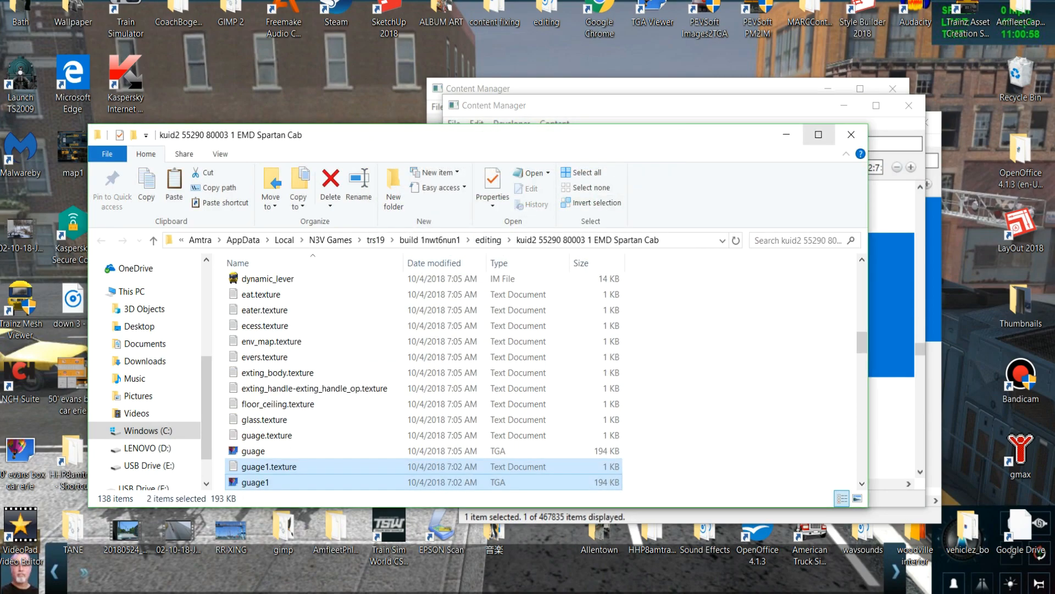
Submit the EMD Spartan Cab edits containing the guage1 files and close the task report.
left_click(890, 297)
right_click(710, 297)
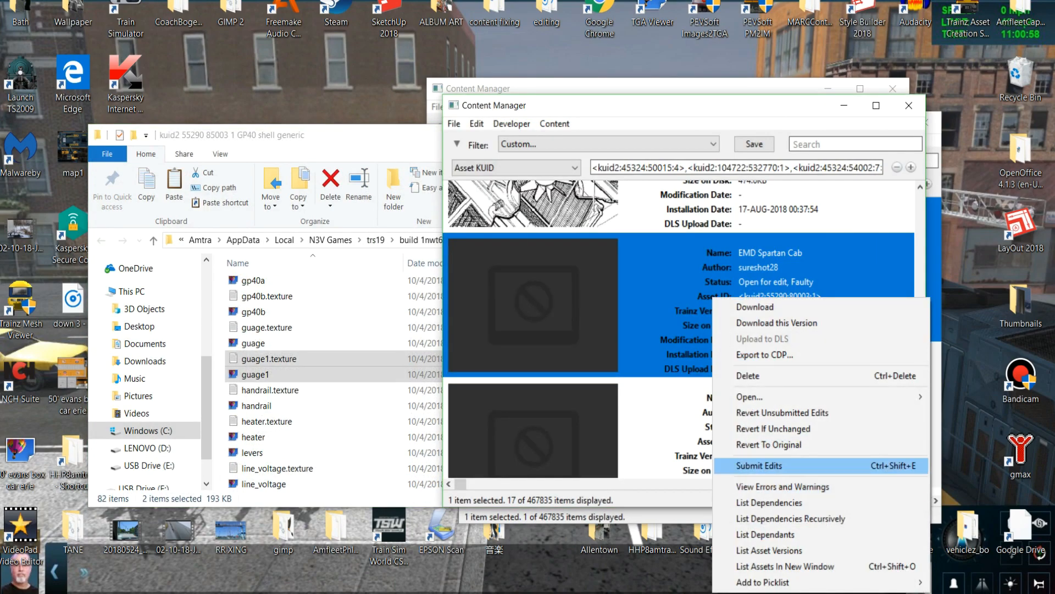
left_click(736, 466)
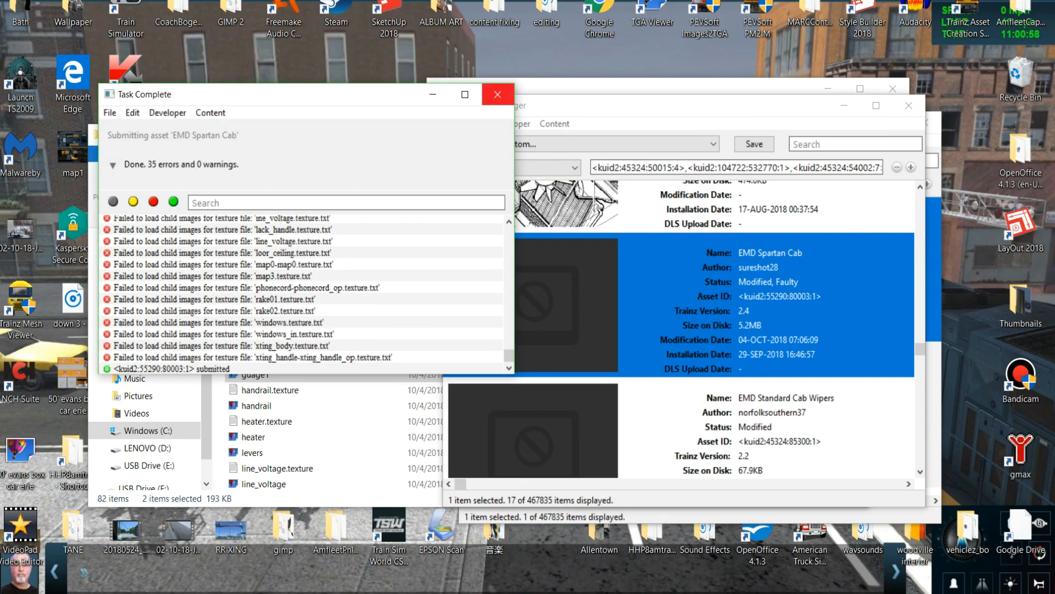
left_click(497, 95)
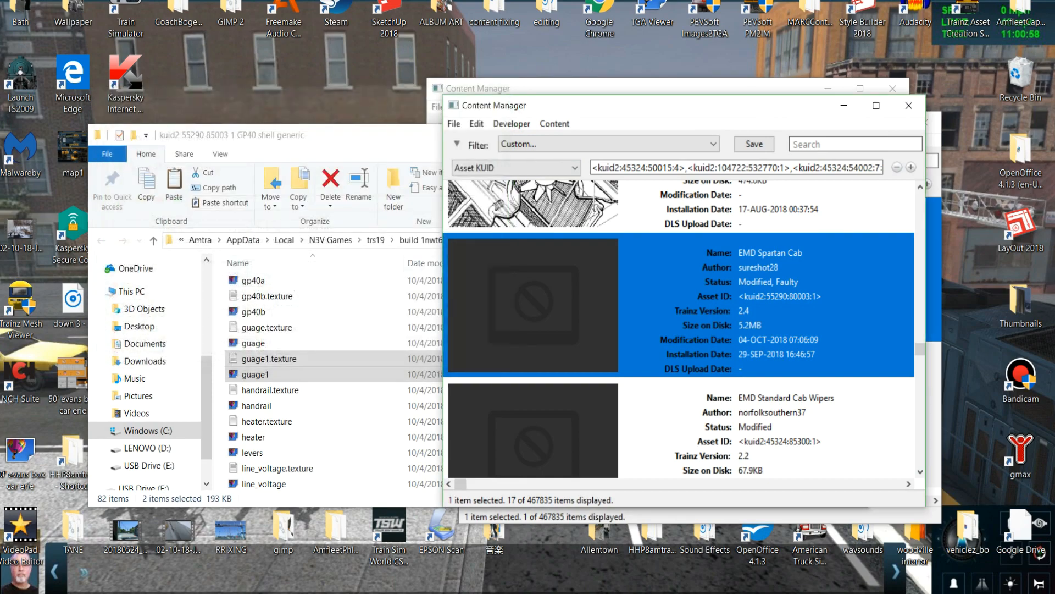
Copy every file from the GP40 shell generic folder, including config, but leave out the night subfolder.
left_click(330, 437)
scroll(291, 426, "down", 8)
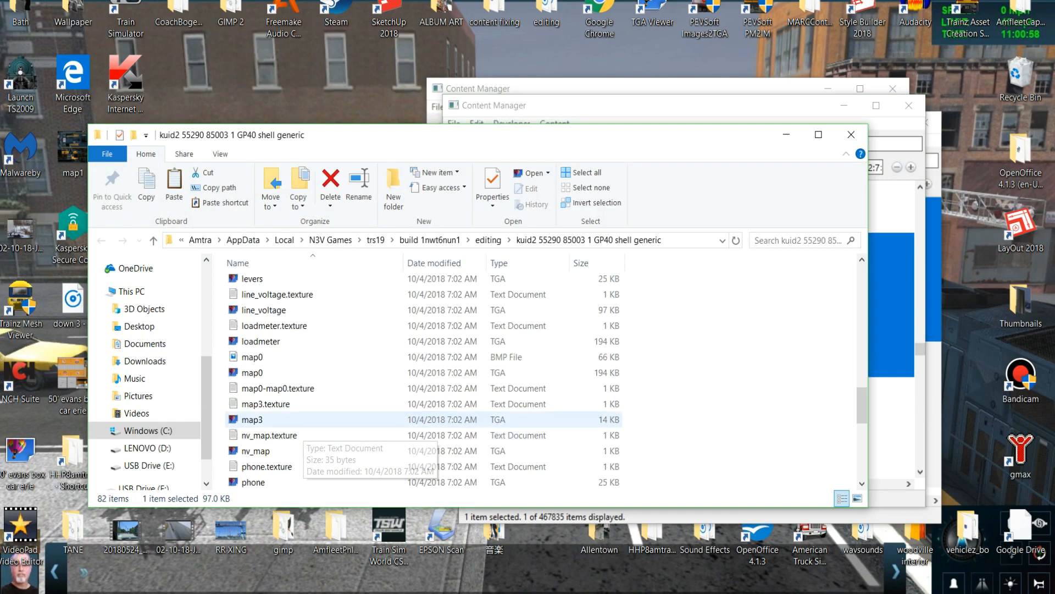
scroll(291, 421, "up", 2)
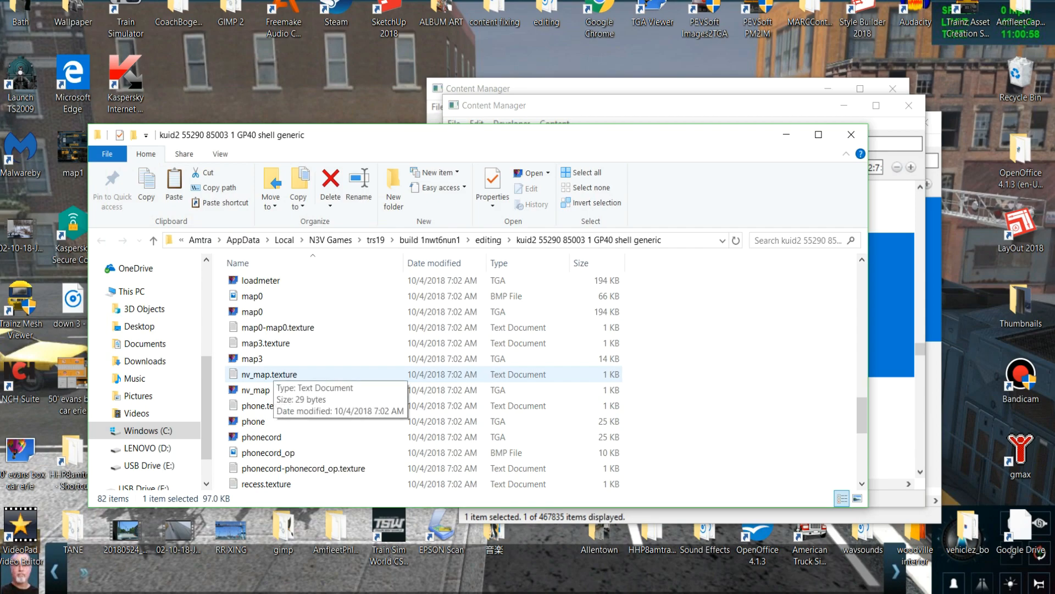
scroll(270, 375, "up", 2)
scroll(270, 375, "up", 8)
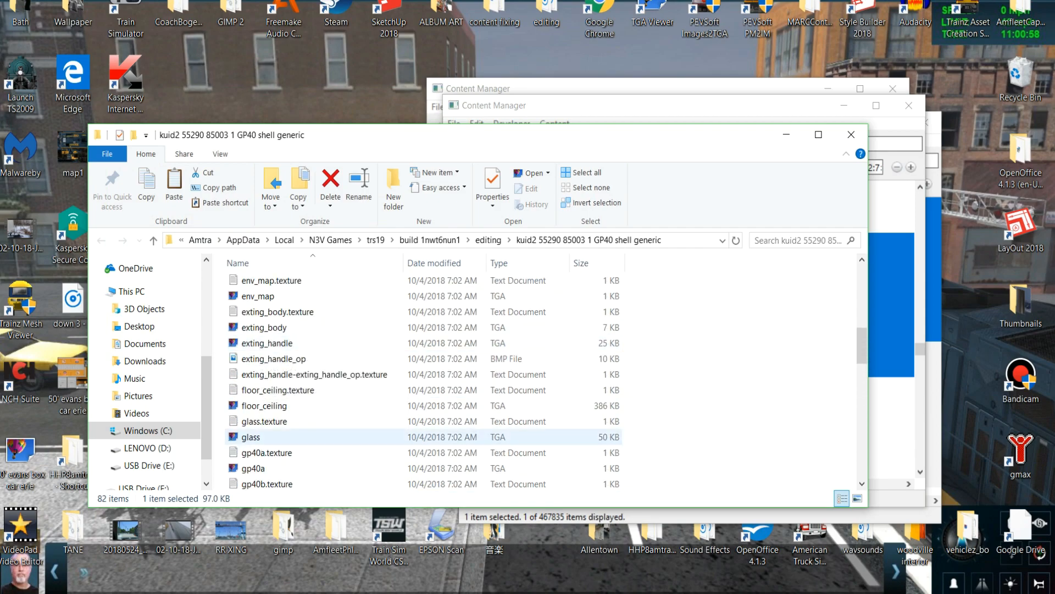
scroll(368, 434, "up", 10)
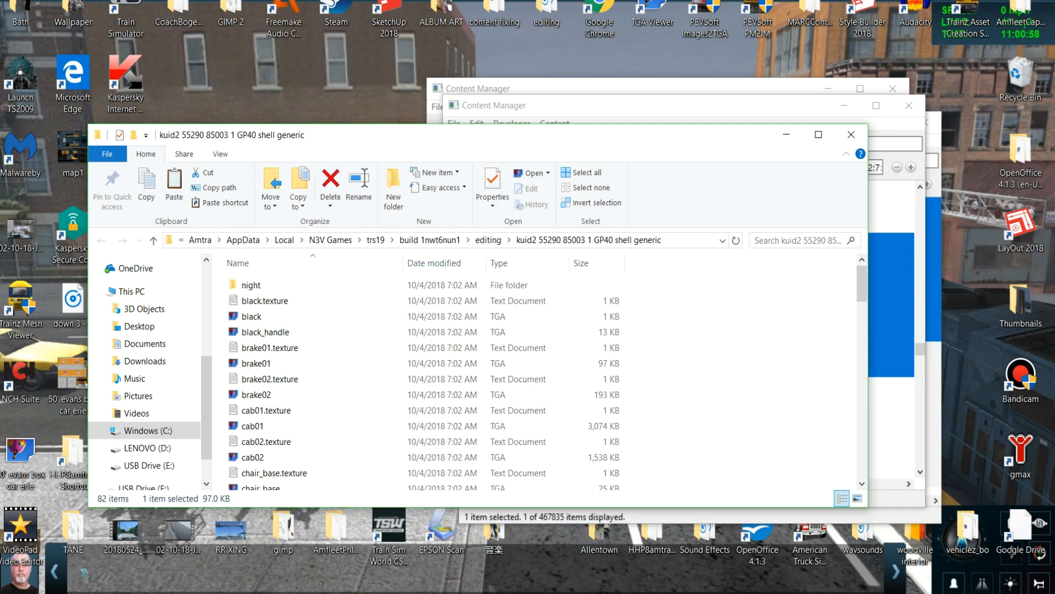
left_click_drag(223, 300, 376, 498)
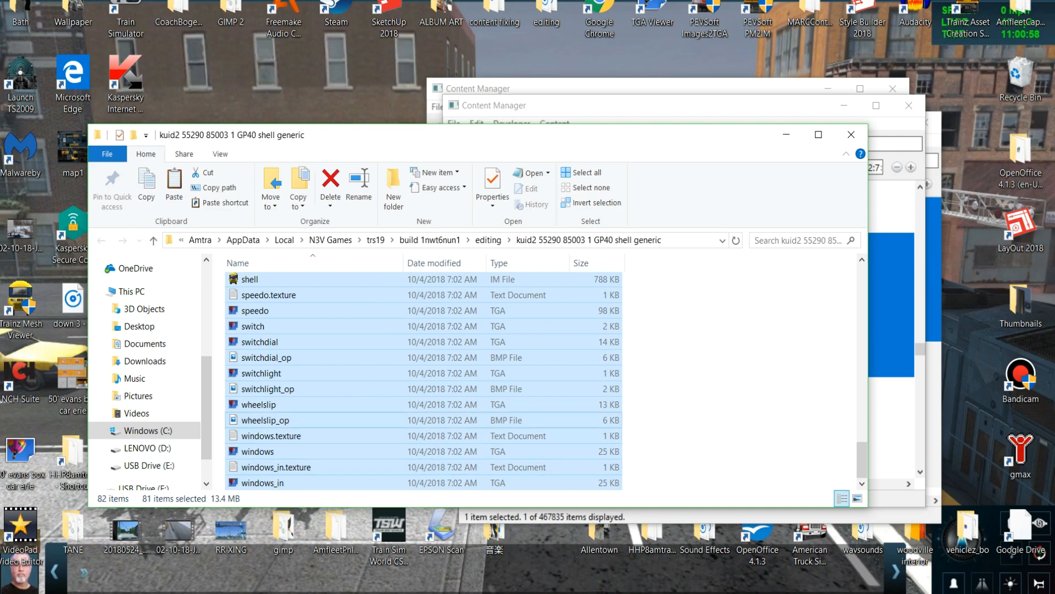
right_click(392, 414)
Open the EMD Spartan Cab folder and paste all the copied GP40 shell files, replacing those with the same names.
left_click(892, 340)
right_click(812, 330)
mouse_move(879, 393)
left_click(681, 409)
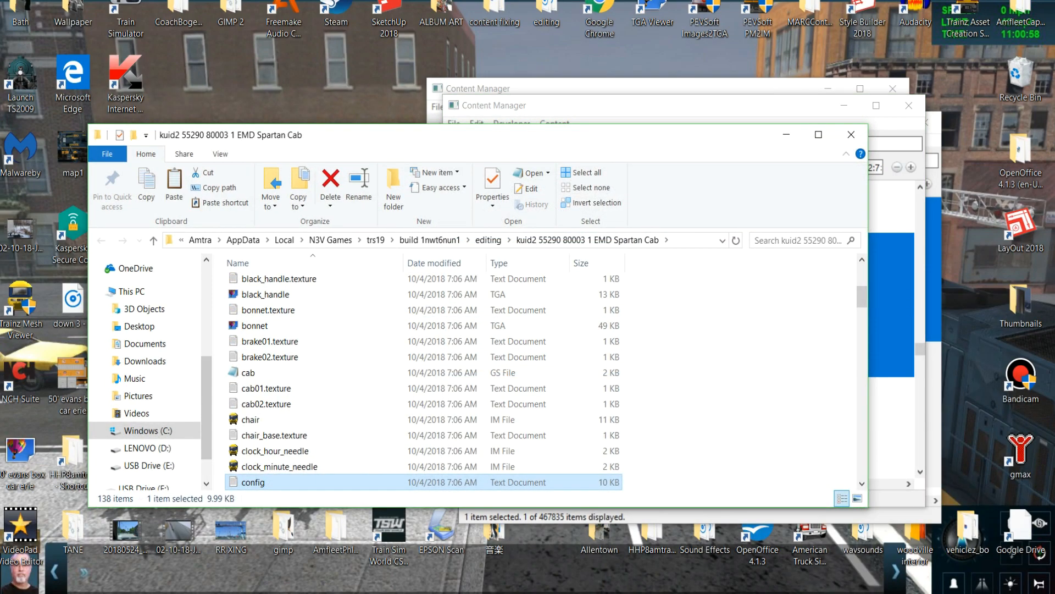
right_click(237, 356)
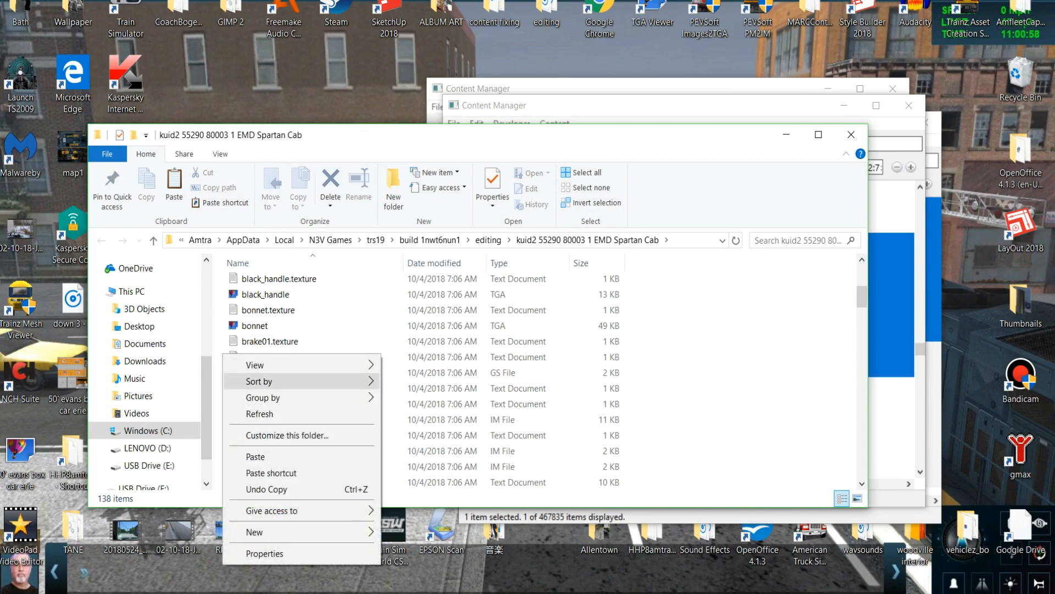
left_click(271, 455)
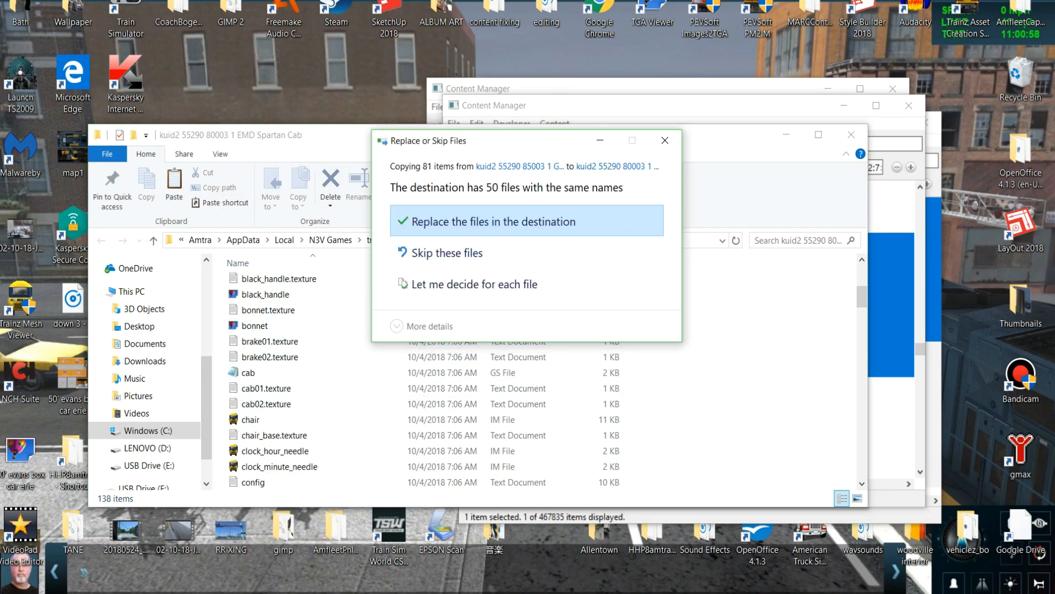
left_click(526, 221)
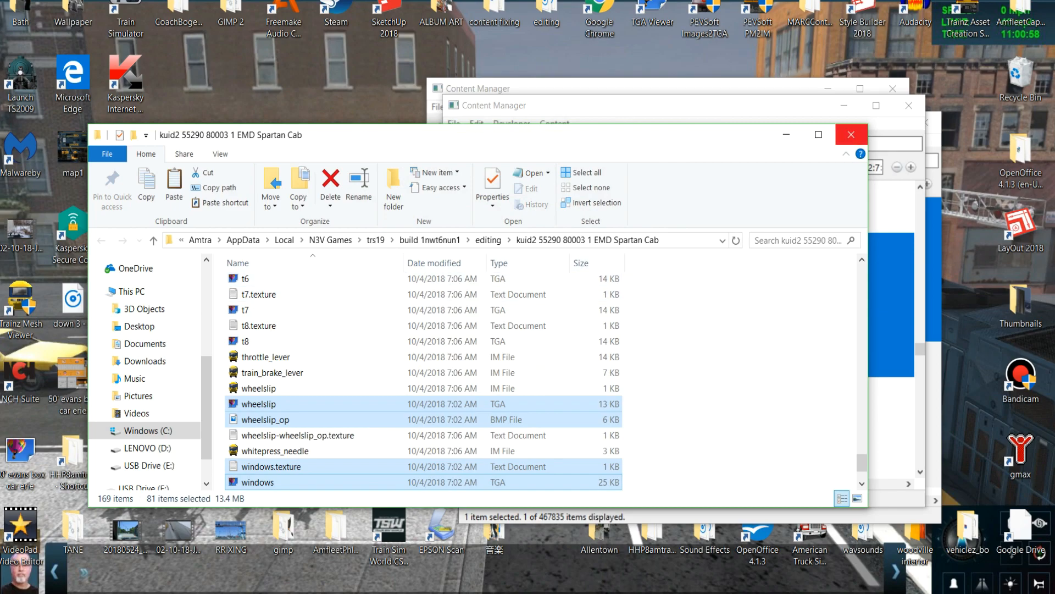
Try to submit the EMD Spartan Cab with the full GP40 file set, and revert its unsubmitted edits.
left_click(891, 274)
right_click(769, 277)
left_click(797, 444)
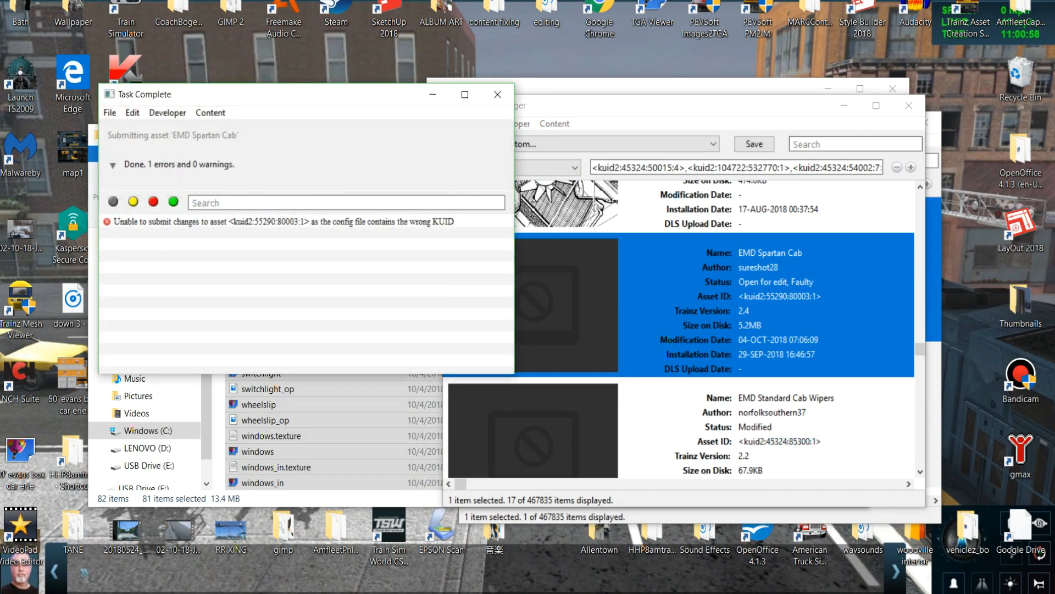
left_click(498, 94)
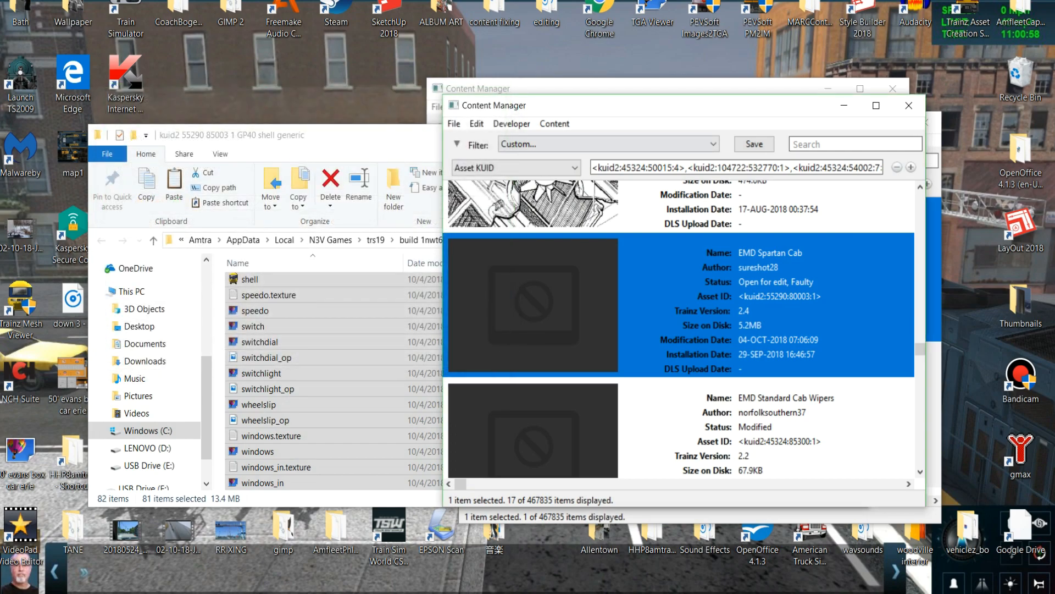
right_click(748, 293)
left_click(797, 409)
Copy only the files above config, from black.texture through chair_base, from the GP40 shell generic folder.
scroll(275, 358, "up", 15)
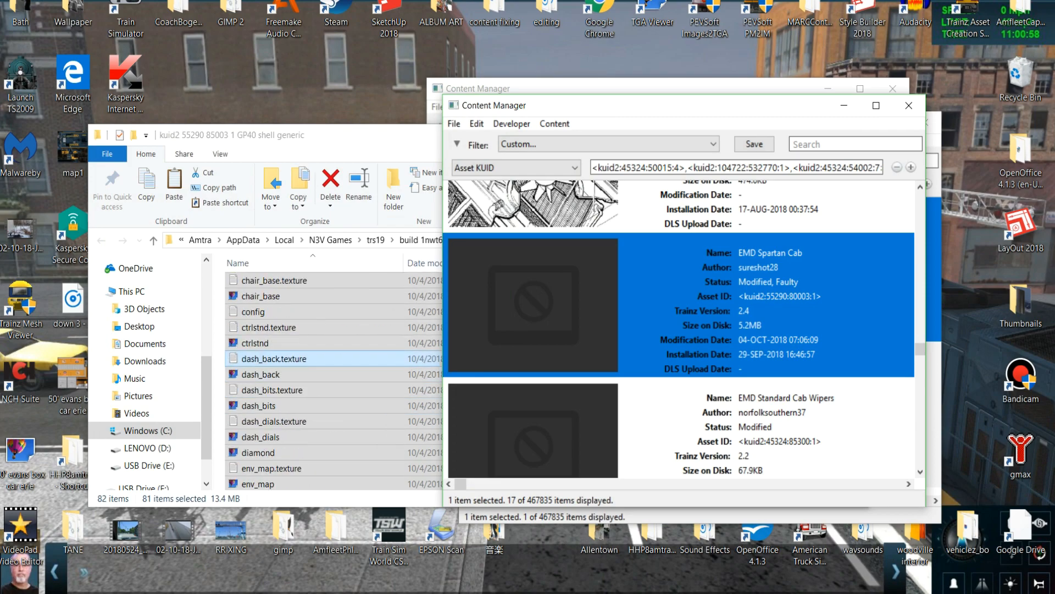
scroll(275, 357, "up", 5)
left_click(218, 299)
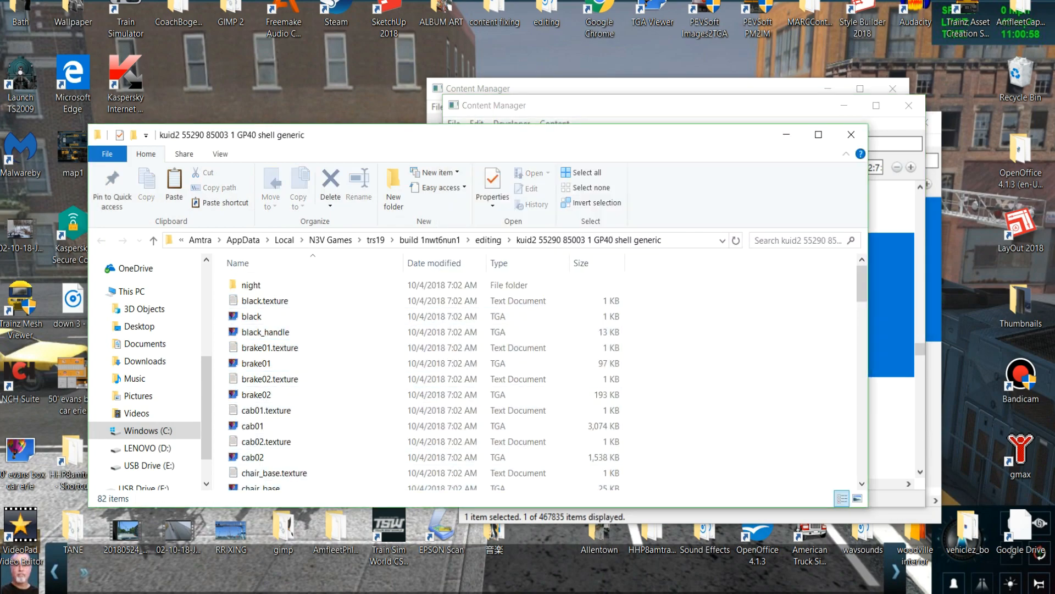
left_click_drag(222, 297, 363, 379)
right_click(352, 358)
left_click(385, 267)
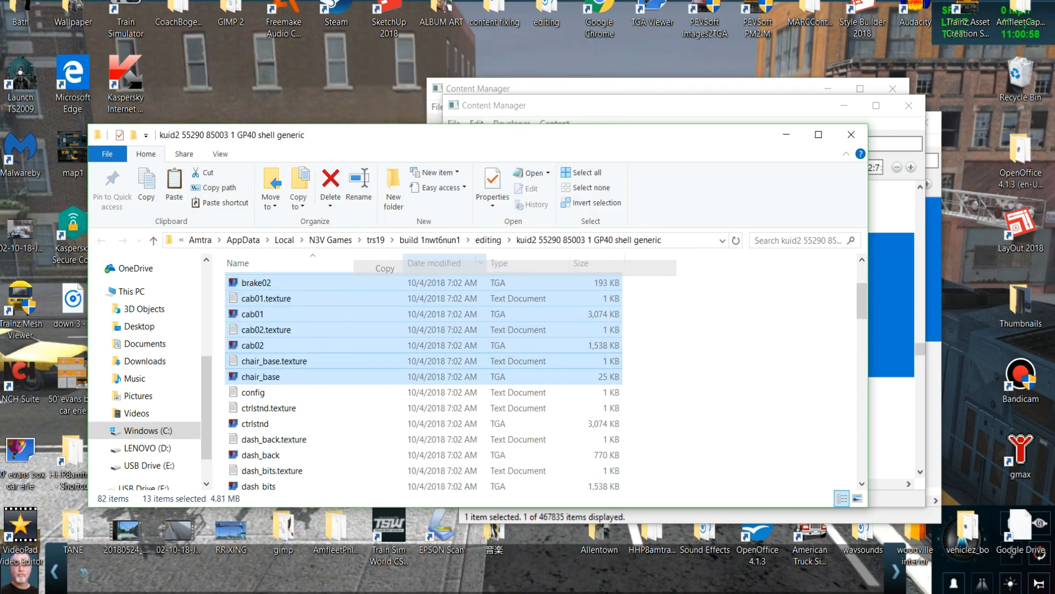
Open the EMD Spartan Cab folder and paste the black.texture to chair_base files, replacing the existing duplicates.
right_click(813, 292)
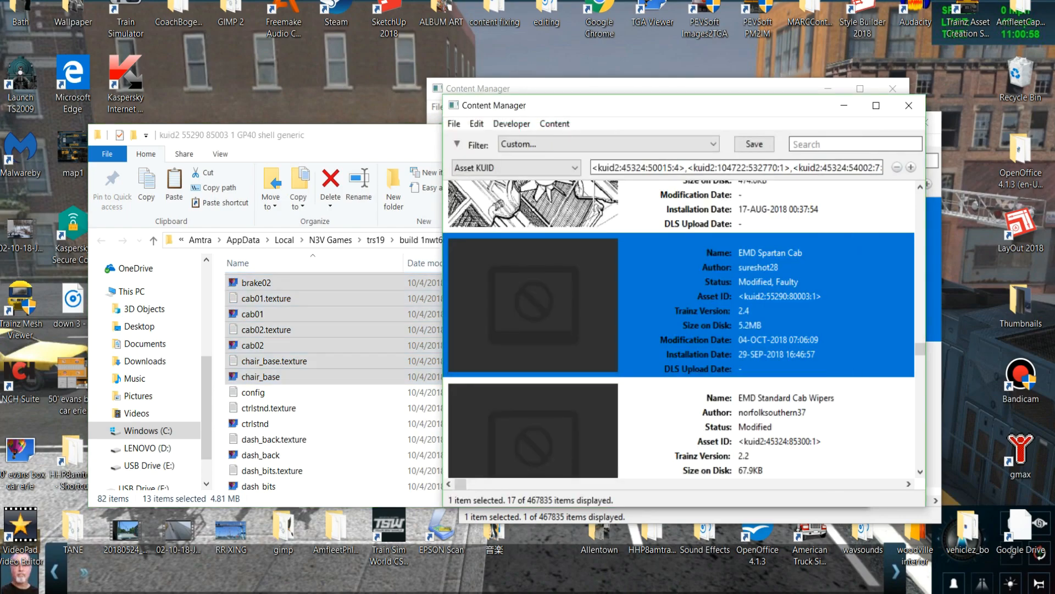
mouse_move(858, 391)
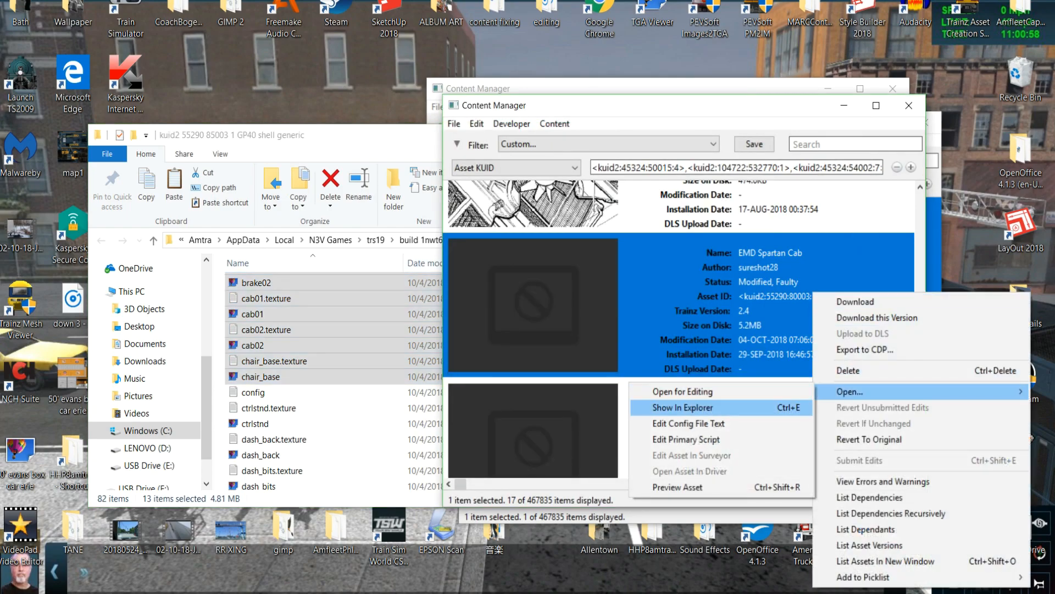
left_click(682, 407)
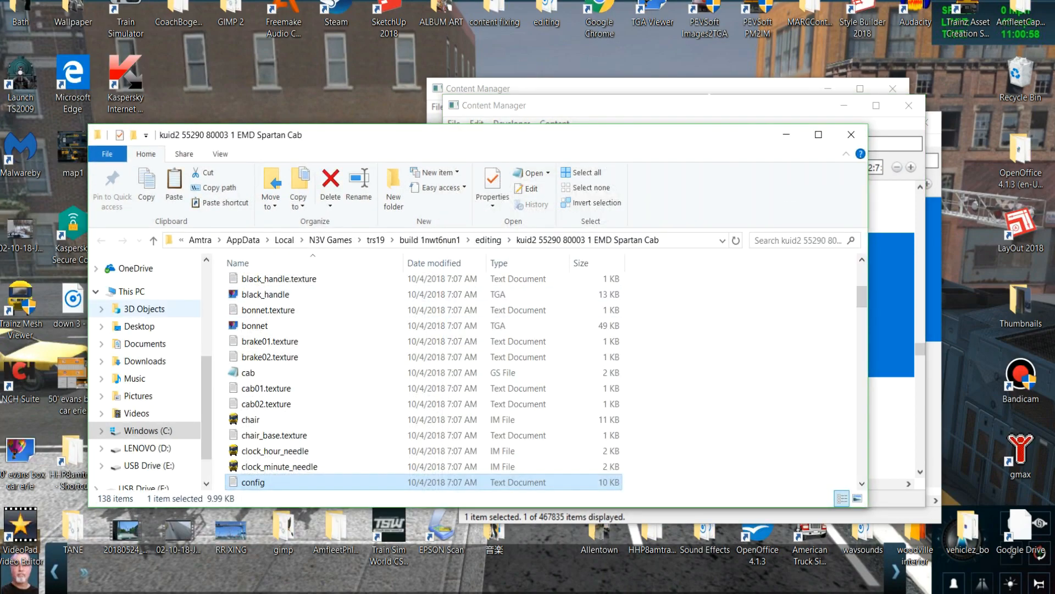
left_click(242, 310)
right_click(232, 310)
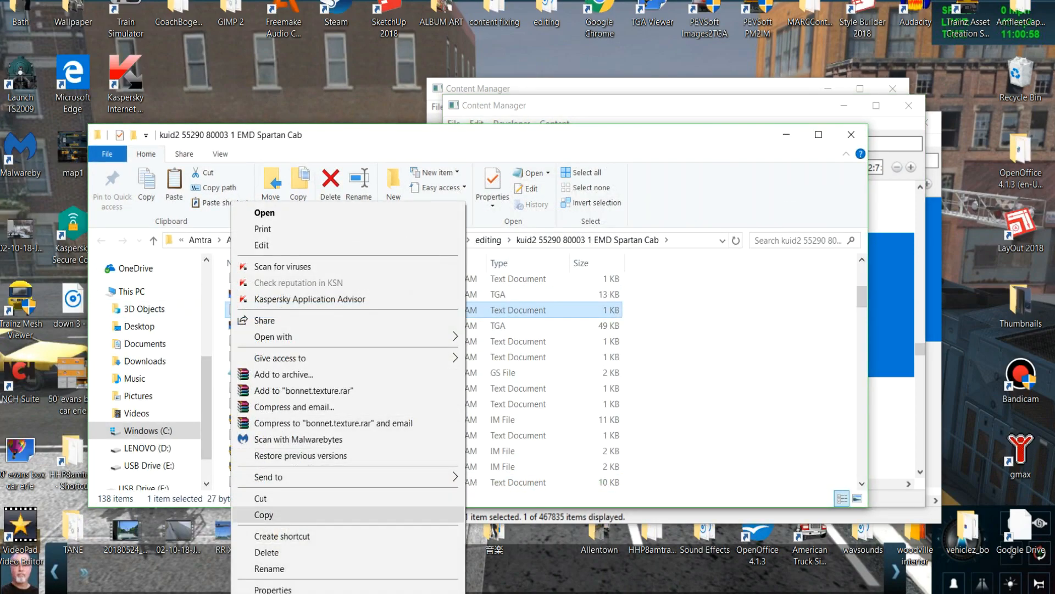
left_click(264, 514)
right_click(220, 403)
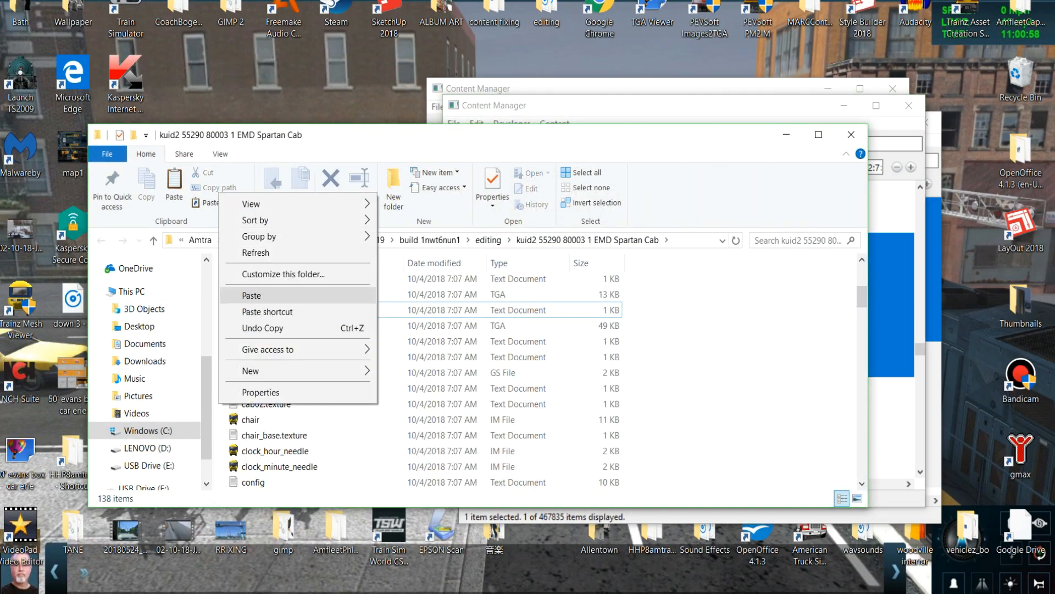
left_click(252, 295)
left_click(439, 221)
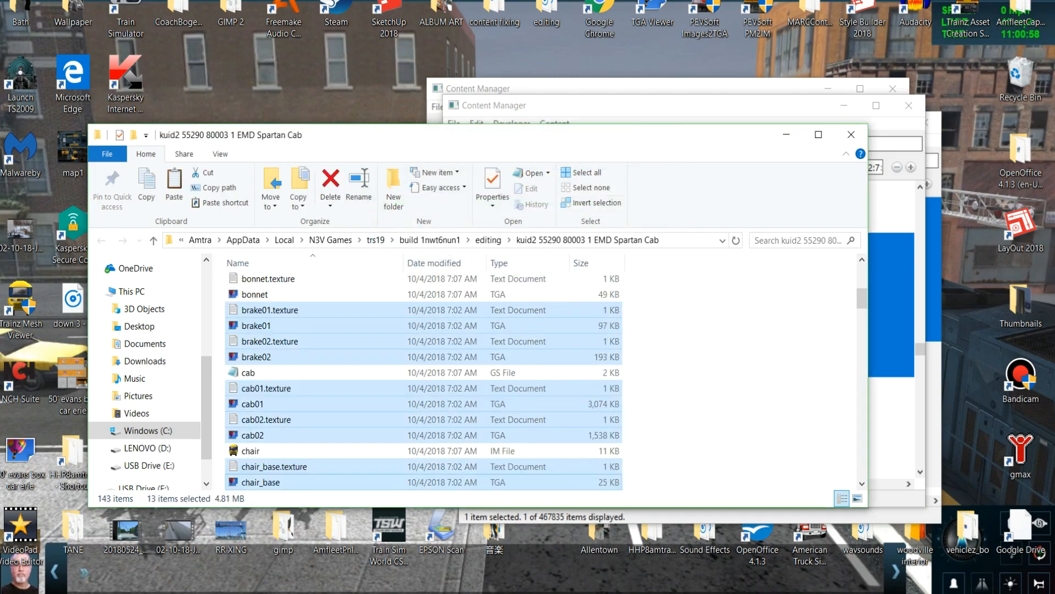
Copy all files below config, from ctrlstnd.texture through windows_in, from the GP40 shell generic folder and return to Content Manager.
mouse_move(387, 586)
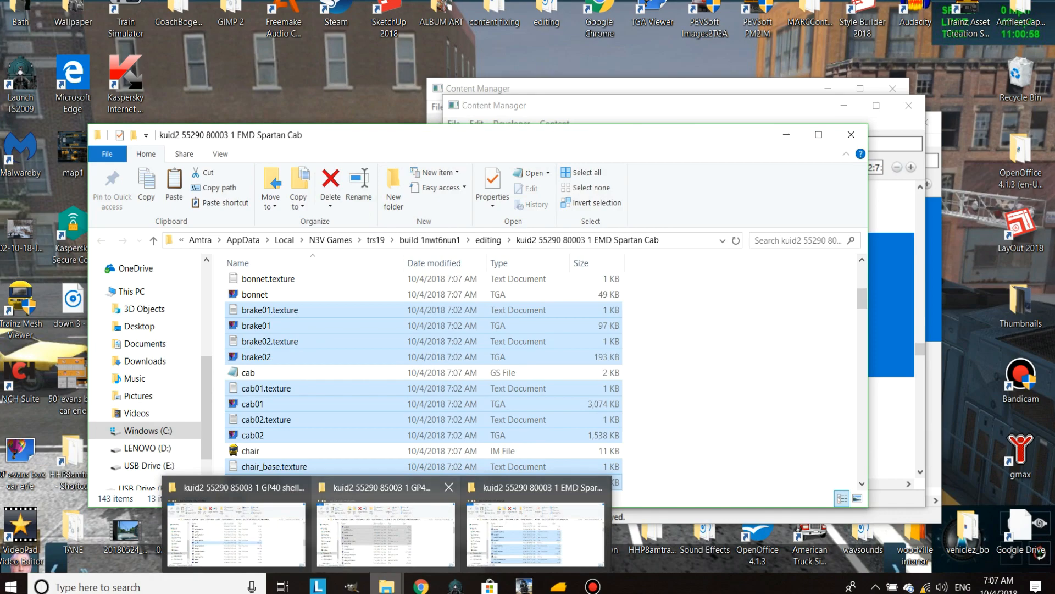
left_click(283, 530)
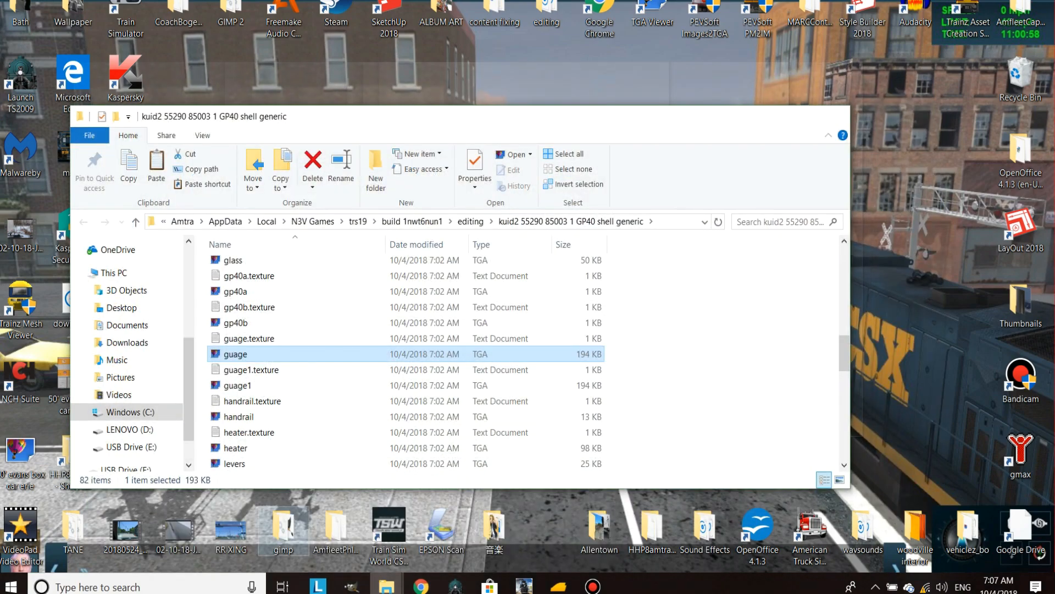
scroll(234, 396, "up", 2)
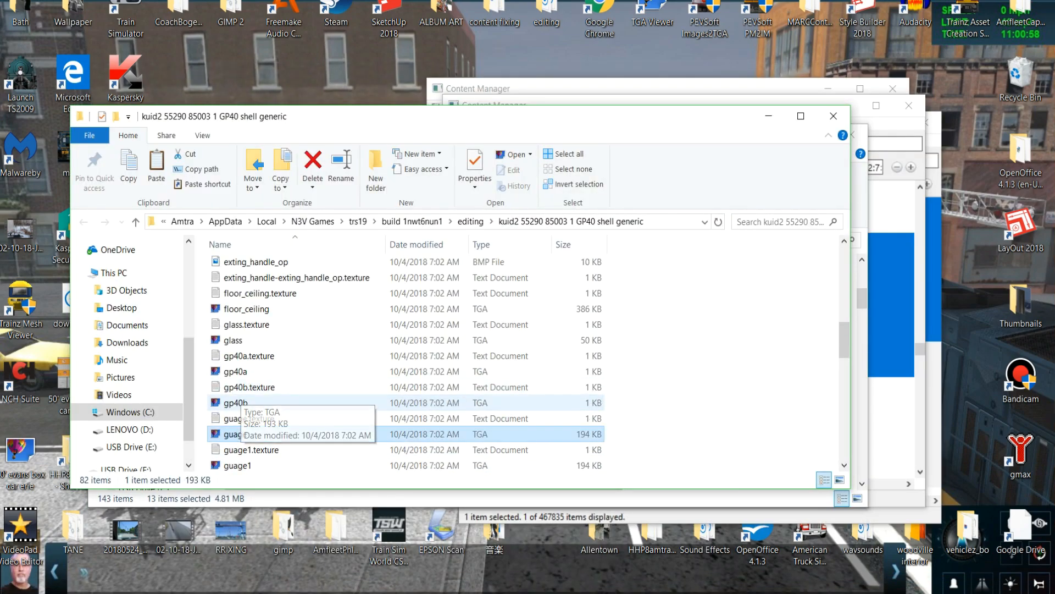
scroll(242, 387, "up", 7)
scroll(242, 387, "up", 3)
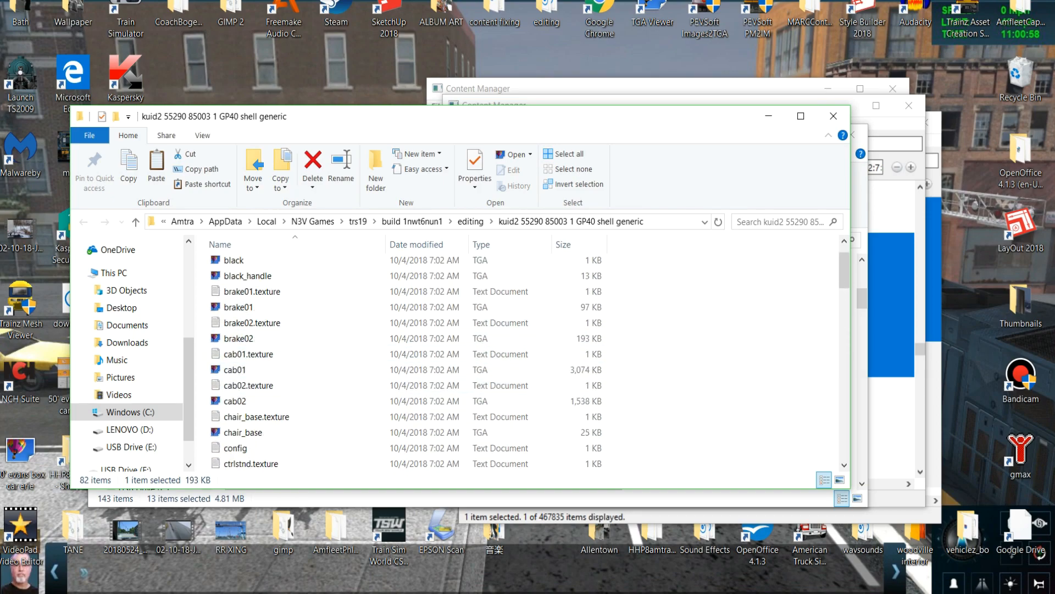
scroll(242, 387, "down", 2)
left_click_drag(208, 364, 292, 484)
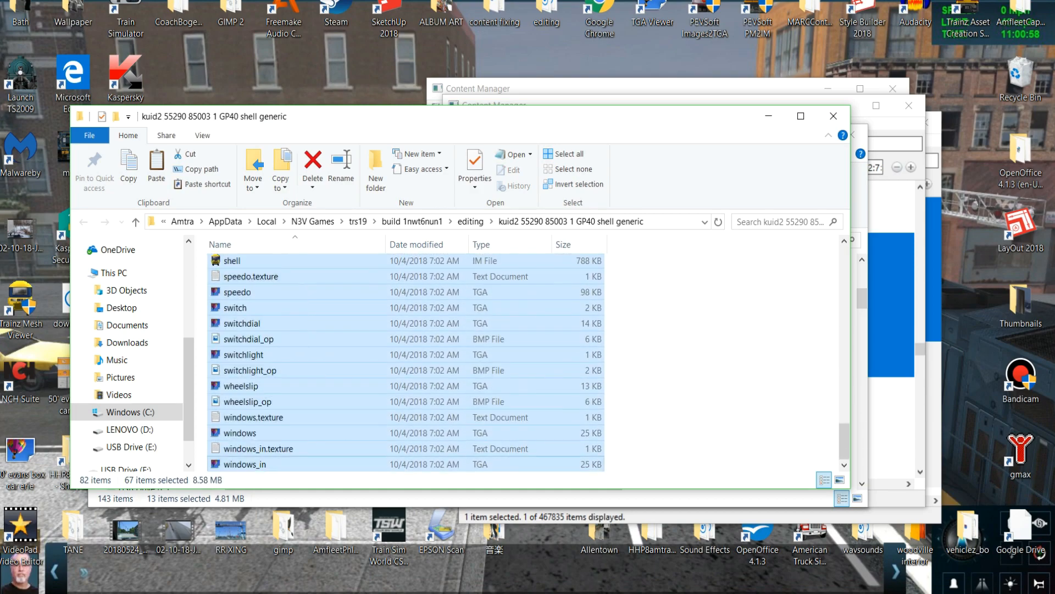
right_click(322, 459)
left_click(353, 370)
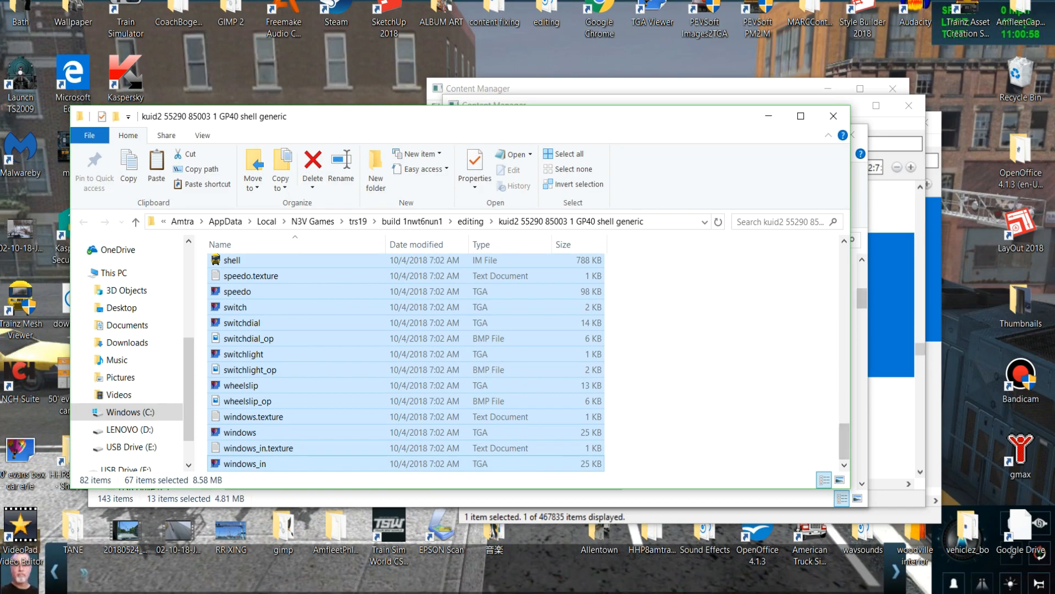
left_click(893, 324)
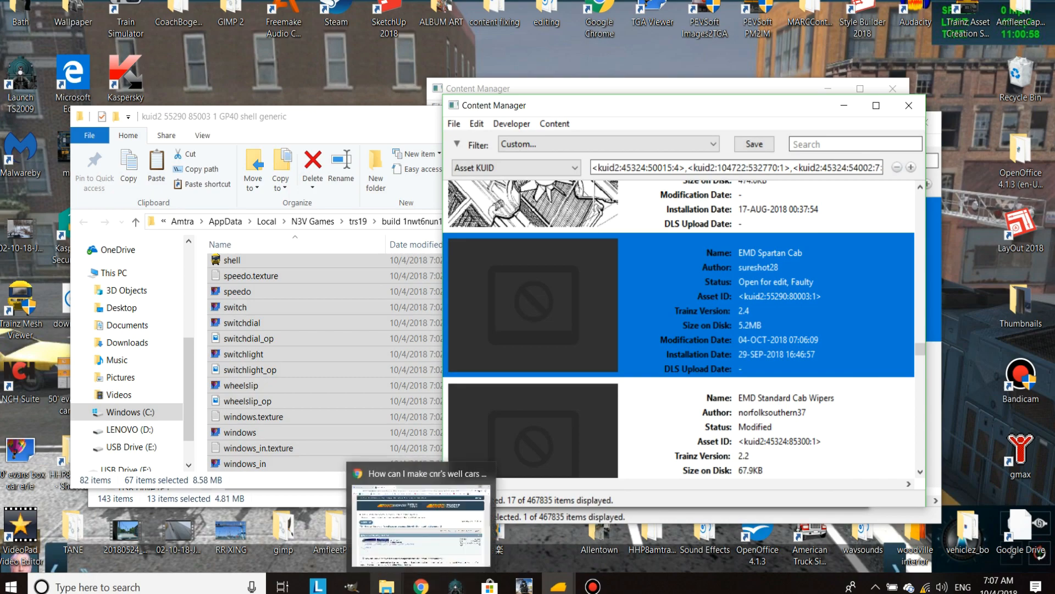
Paste the copied ctrlstnd.texture to windows_in files into the EMD Spartan Cab folder, replacing duplicates, and close that folder and the front GP40 shell generic folder.
mouse_move(386, 586)
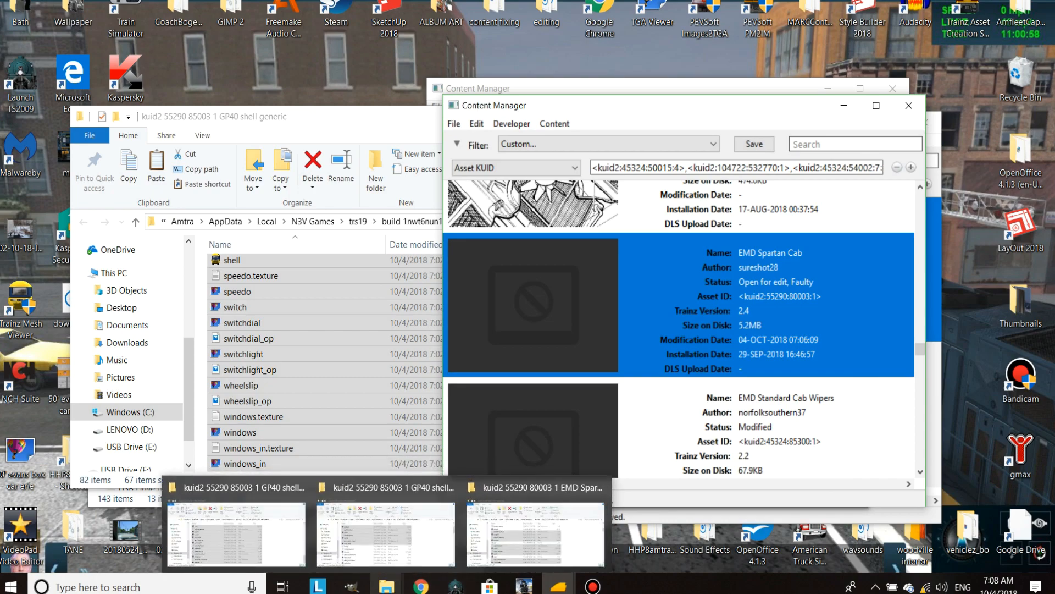
left_click(536, 533)
right_click(664, 359)
left_click(687, 462)
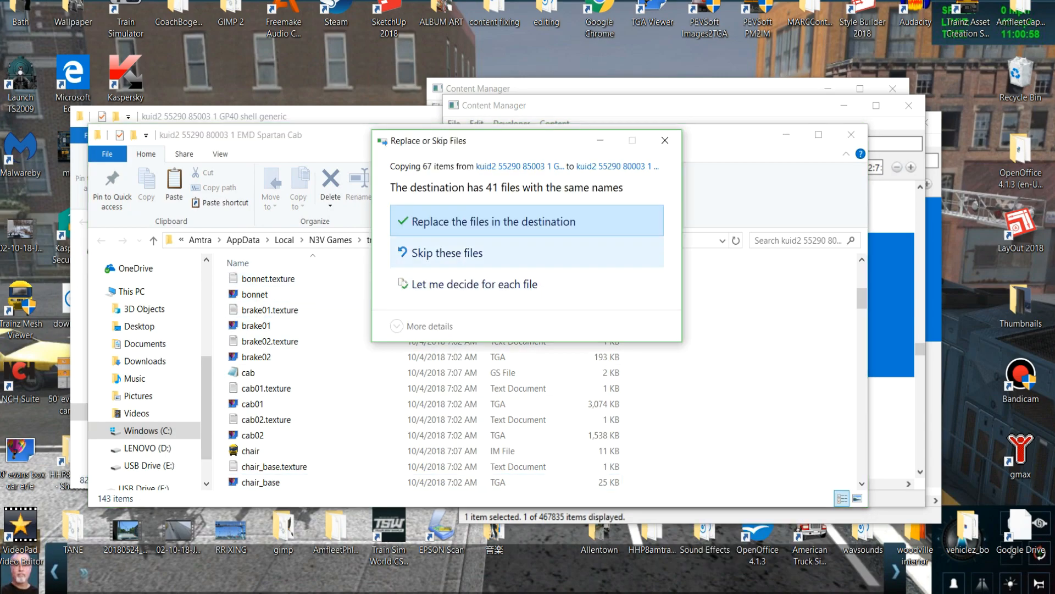
left_click(494, 221)
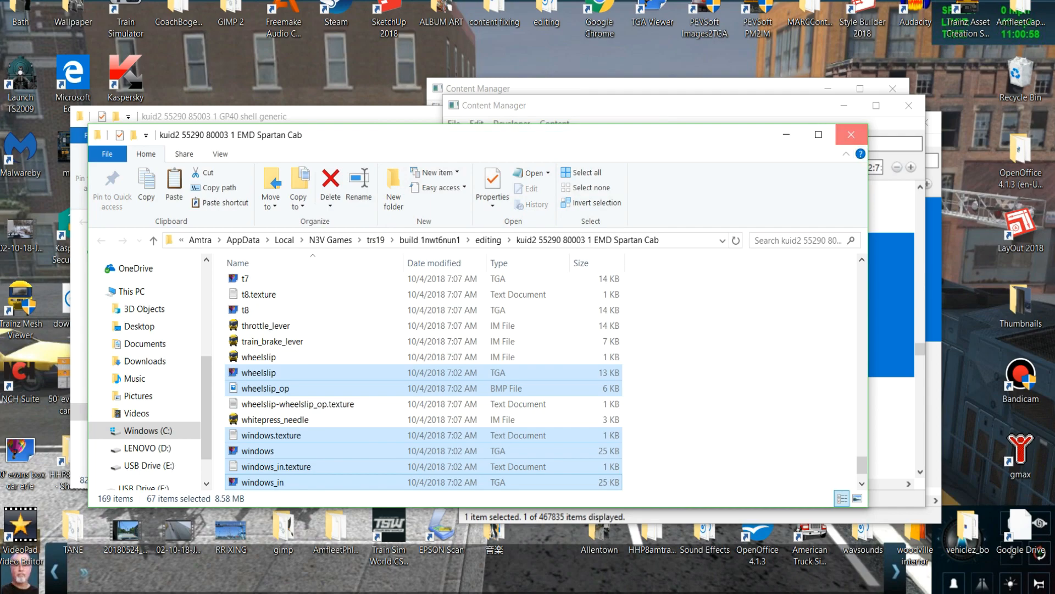
left_click(851, 134)
left_click(387, 117)
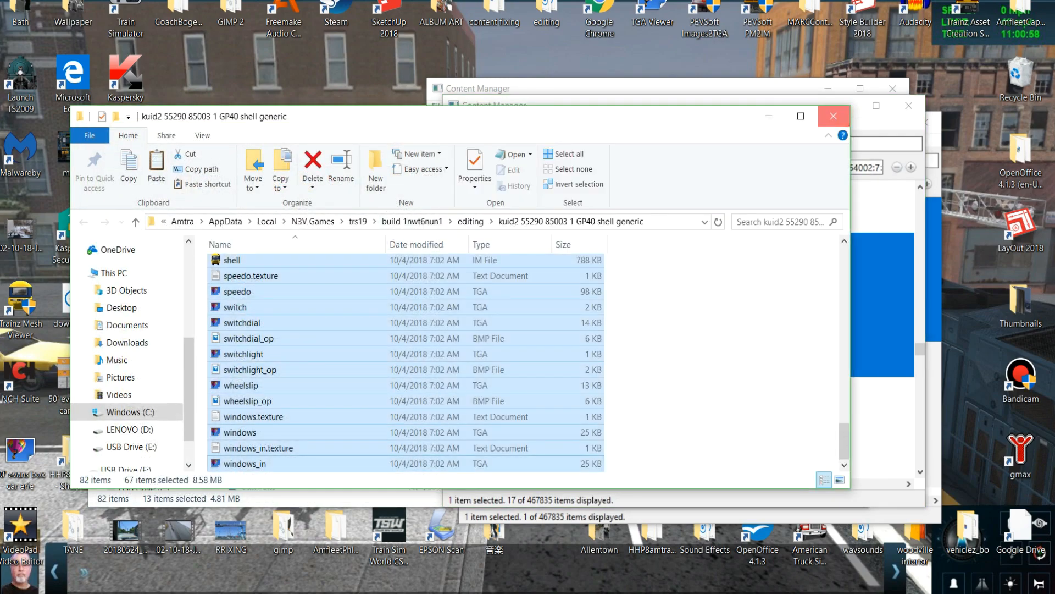
left_click(836, 116)
Submit the edits of the EMD Spartan Cab and dismiss the task report.
right_click(760, 287)
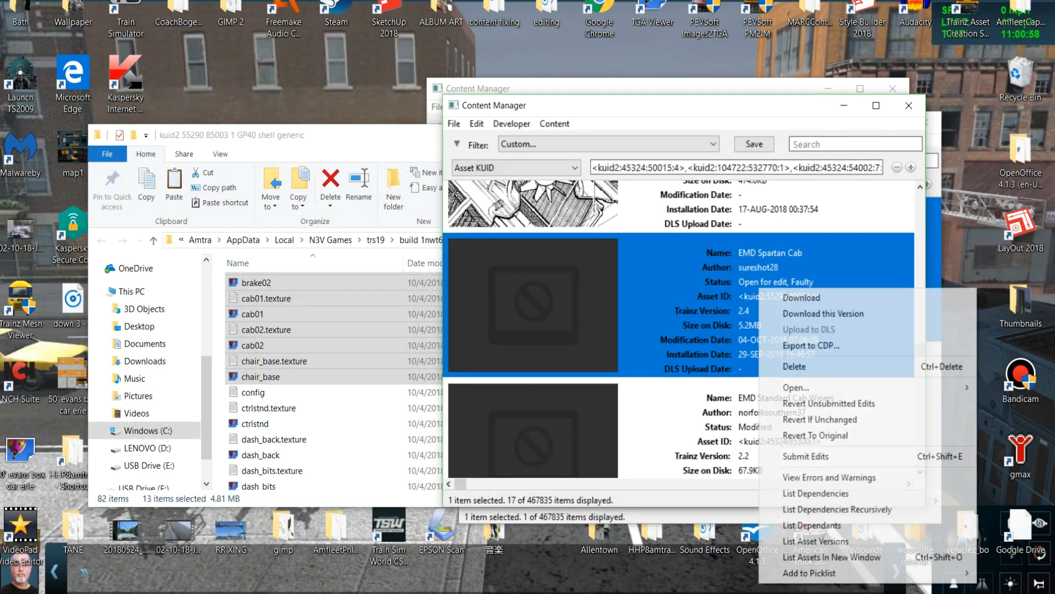
left_click(792, 457)
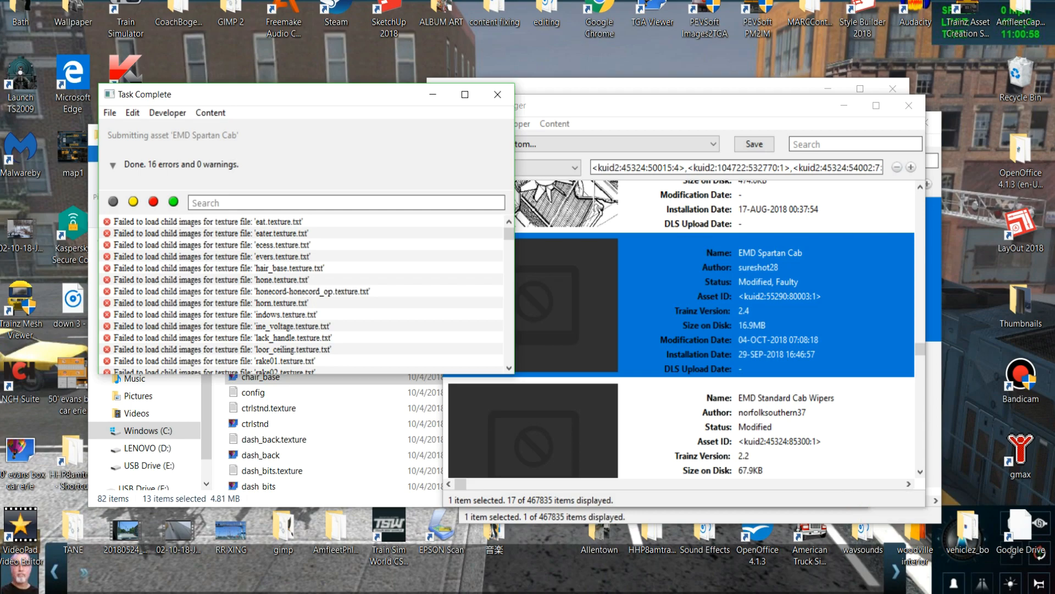
left_click(498, 94)
Reopen the EMD Spartan Cab folder for editing, close it and submit the asset again.
right_click(679, 299)
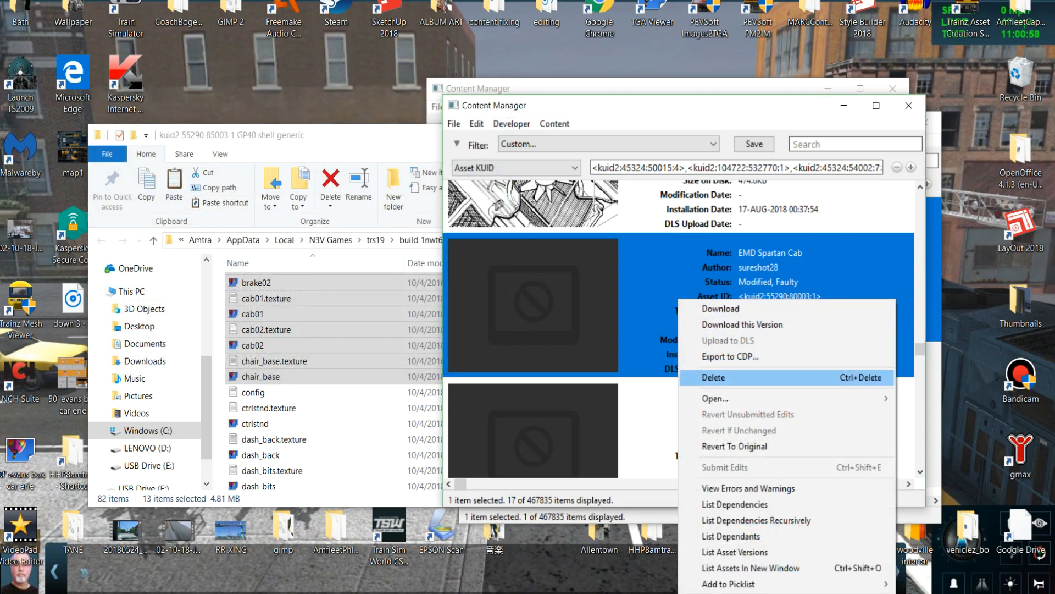
mouse_move(715, 398)
left_click(550, 414)
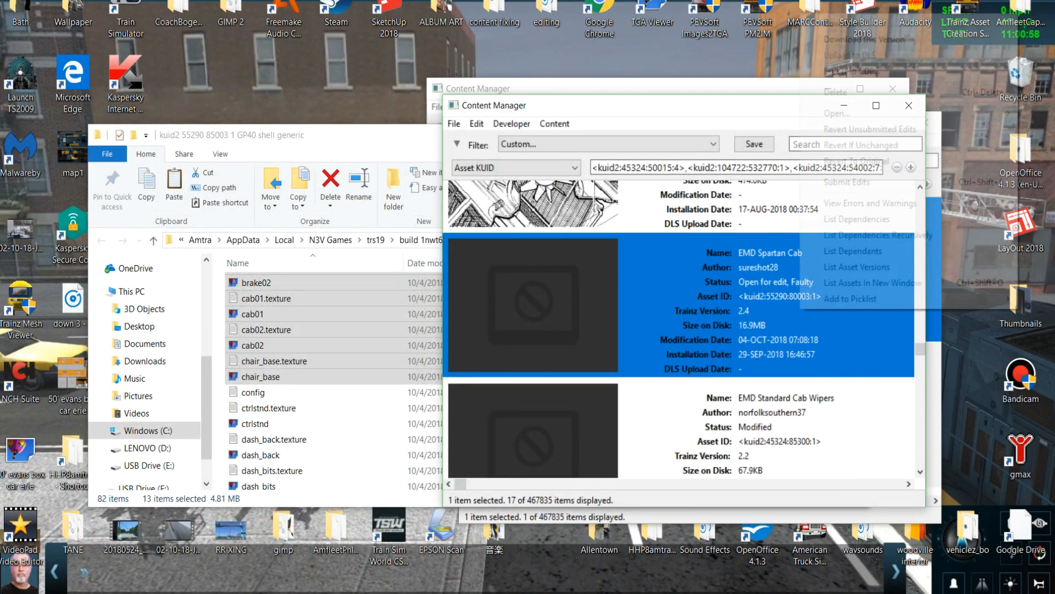
left_click(847, 182)
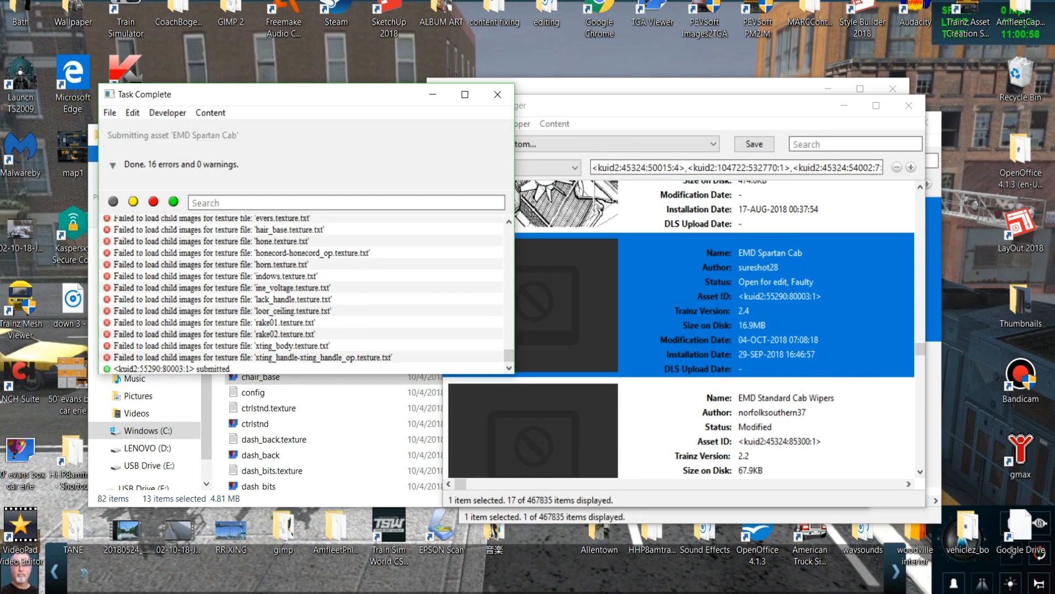
left_click(497, 94)
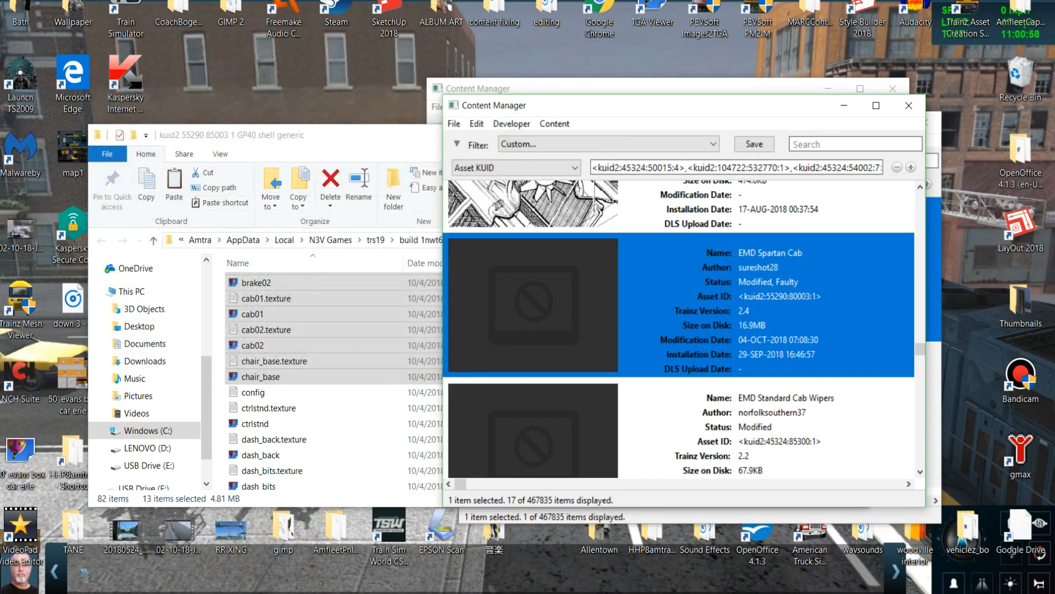
View the errors and warnings for the EMD Spartan Cab and close the validation report.
right_click(735, 277)
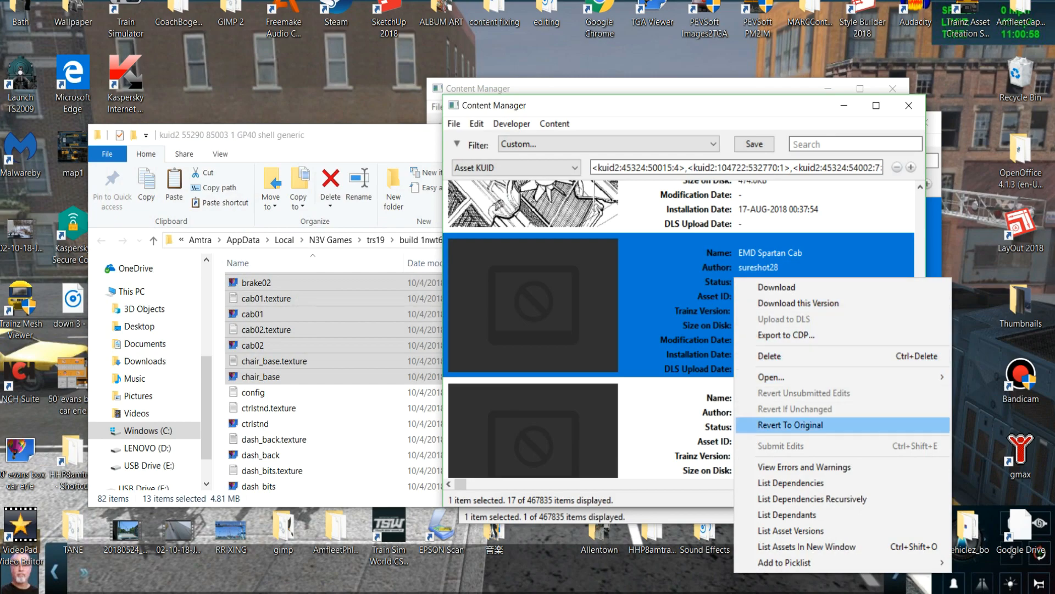
left_click(804, 467)
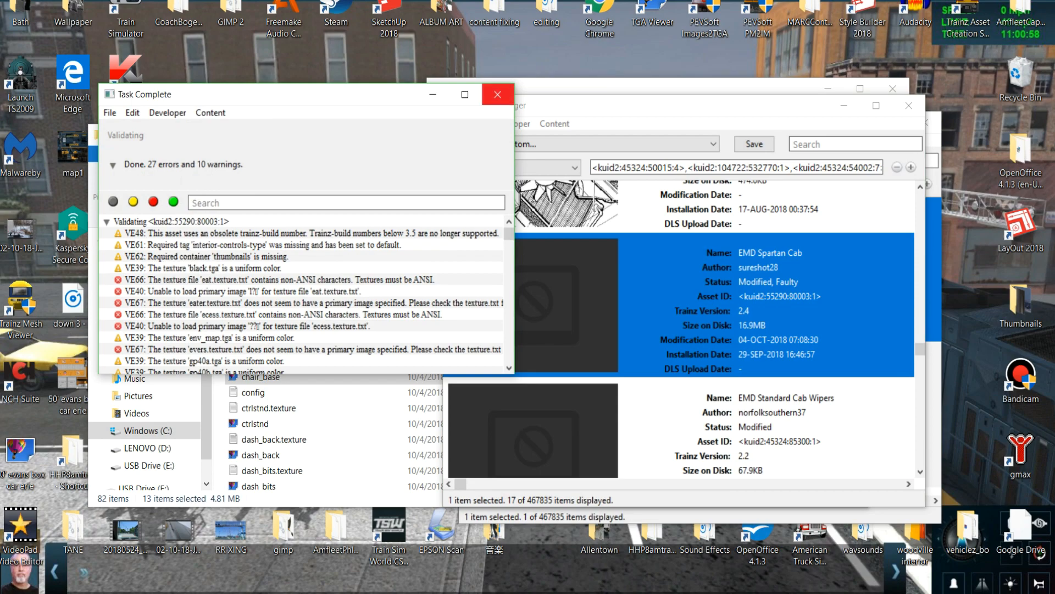
left_click(497, 94)
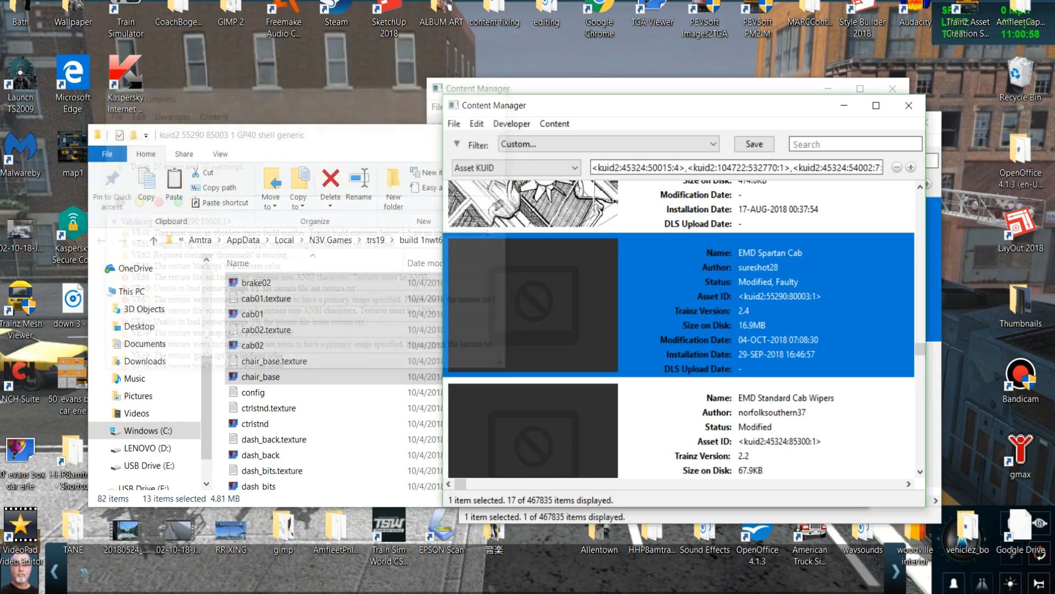
Open the EMD Spartan Cab for editing and look for the eat.texture file and its matching image in its folder.
right_click(764, 275)
mouse_move(814, 374)
left_click(615, 372)
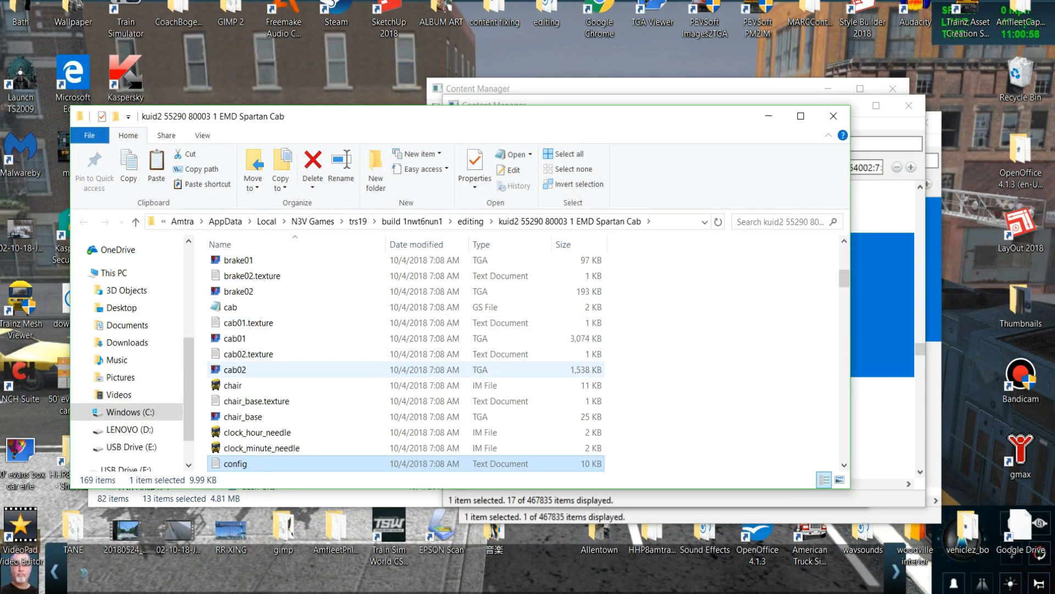
scroll(247, 404, "down", 4)
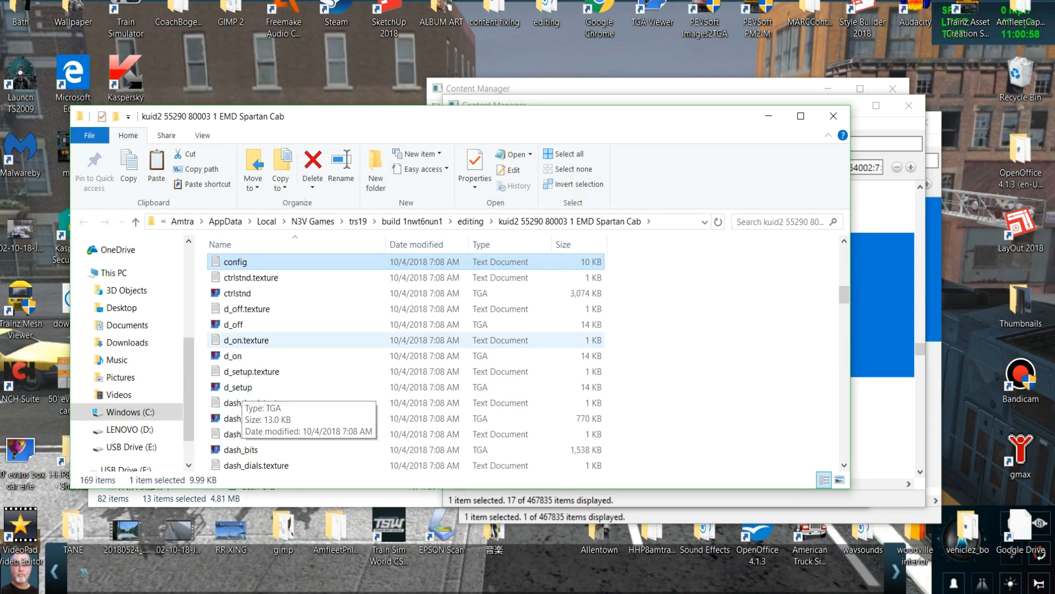
scroll(242, 401, "down", 2)
scroll(244, 404, "down", 1)
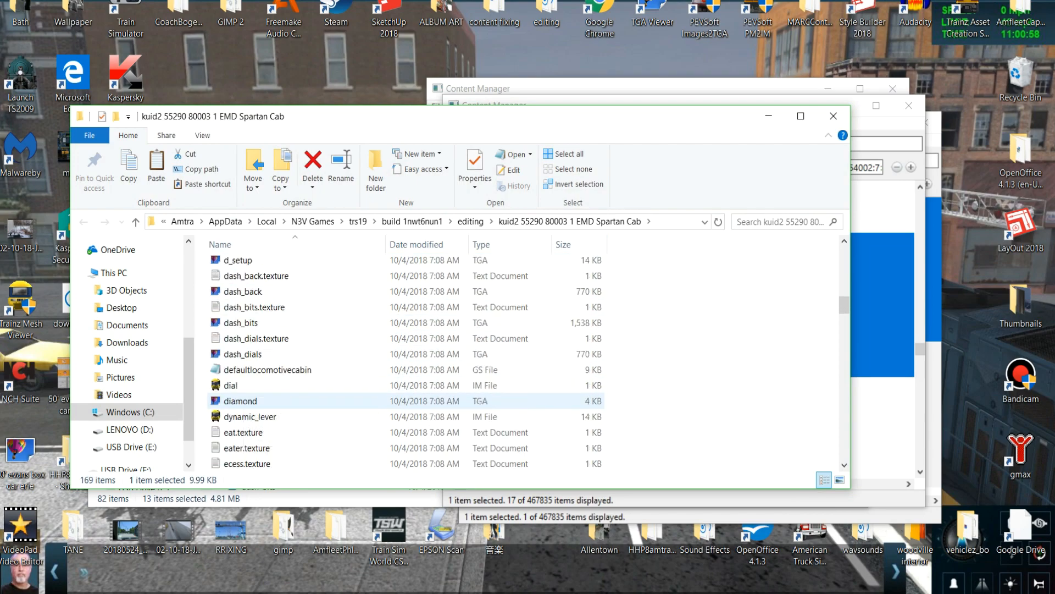
scroll(247, 404, "down", 2)
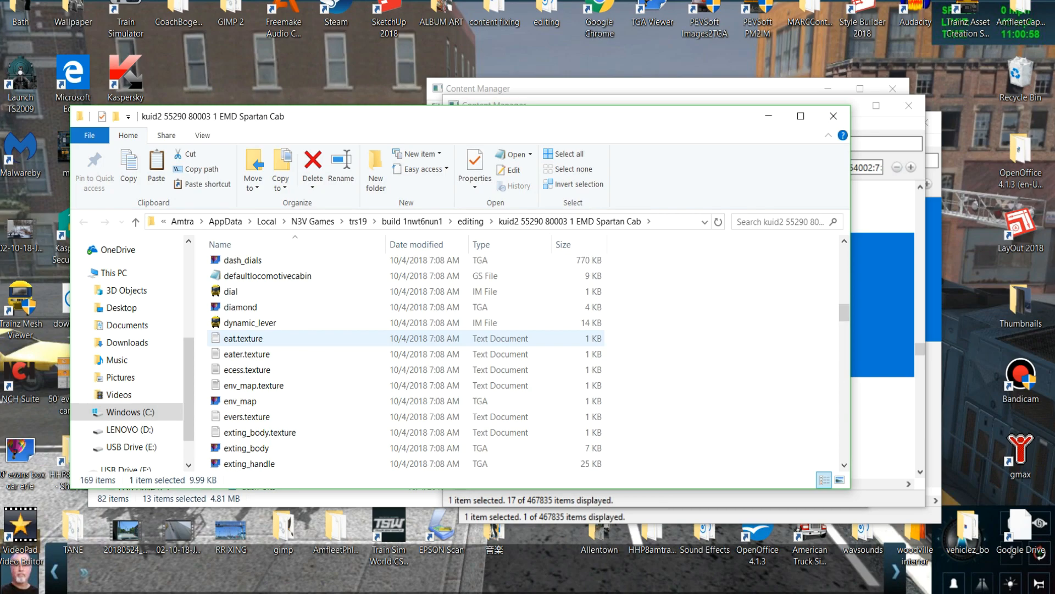
scroll(275, 338, "up", 1)
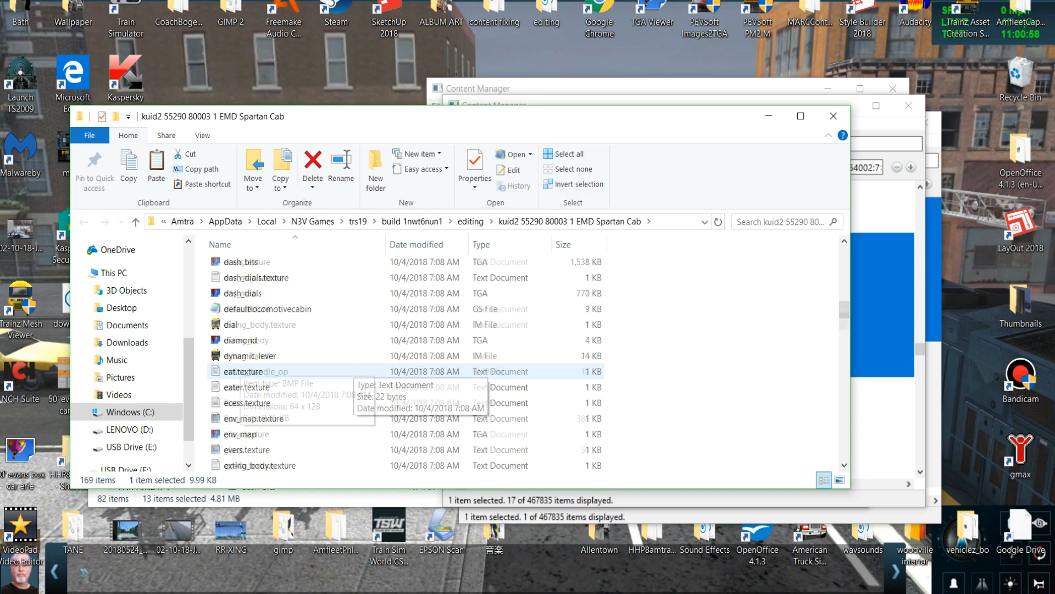
Duplicate the heater TGA image in the EMD Spartan Cab folder and rename the copy eat.
scroll(346, 371, "down", 8)
scroll(231, 386, "down", 4)
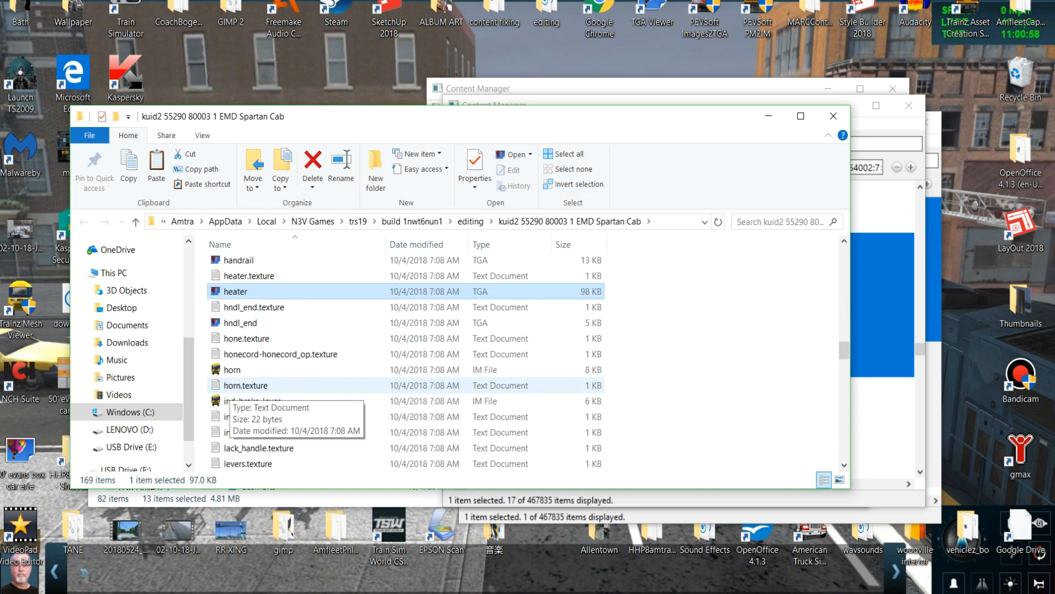
right_click(205, 303)
left_click(236, 405)
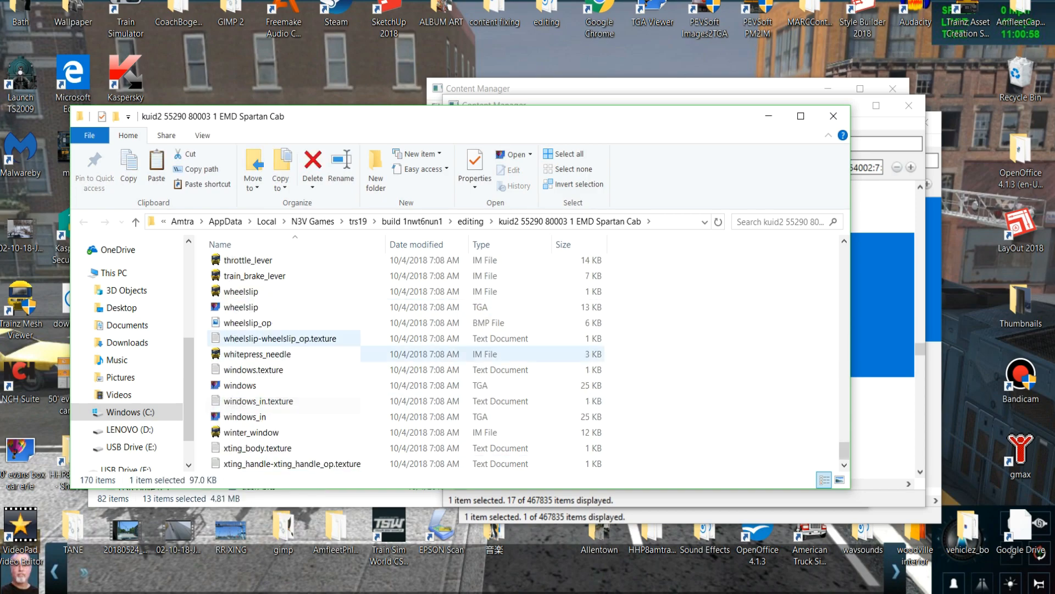
scroll(237, 393, "up", 20)
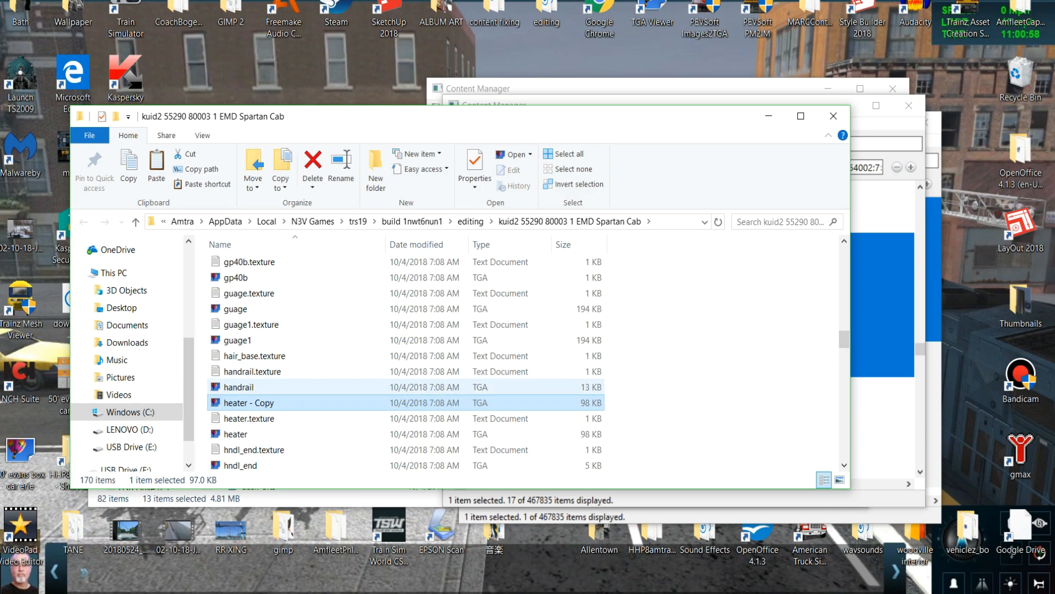
key("F2")
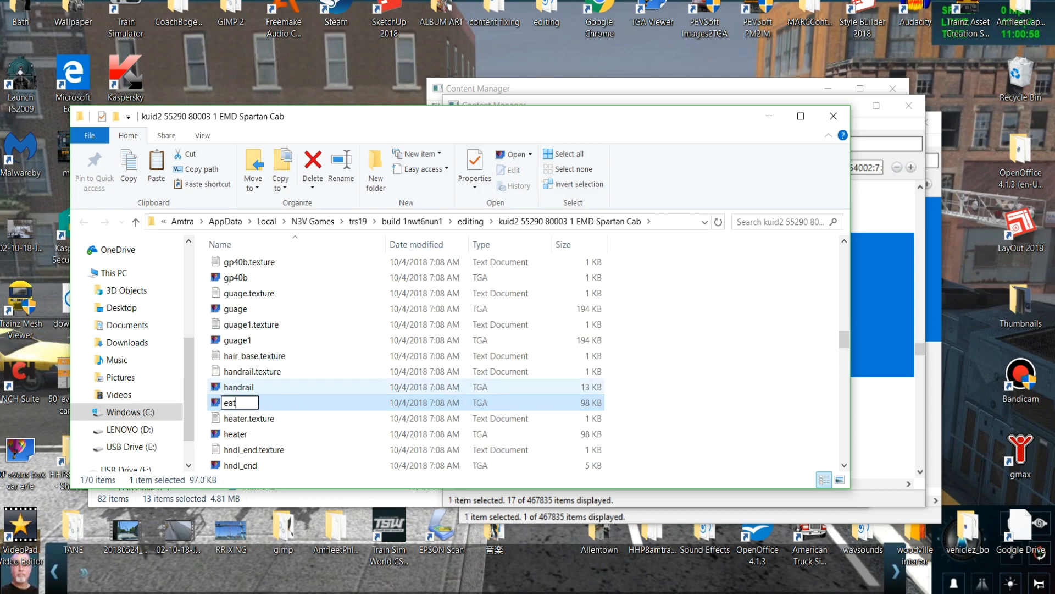
left_click(308, 358)
Check for an image matching eater.texture and paste another copy of the heater TGA image into the folder.
scroll(308, 386, "up", 12)
scroll(307, 379, "up", 8)
scroll(308, 355, "down", 2)
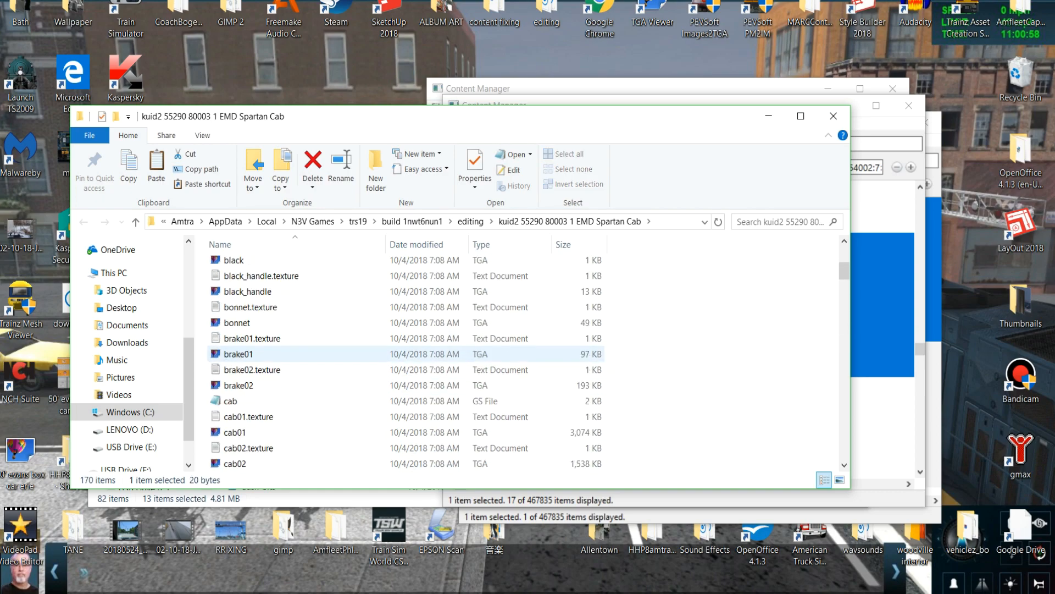
scroll(308, 385, "down", 9)
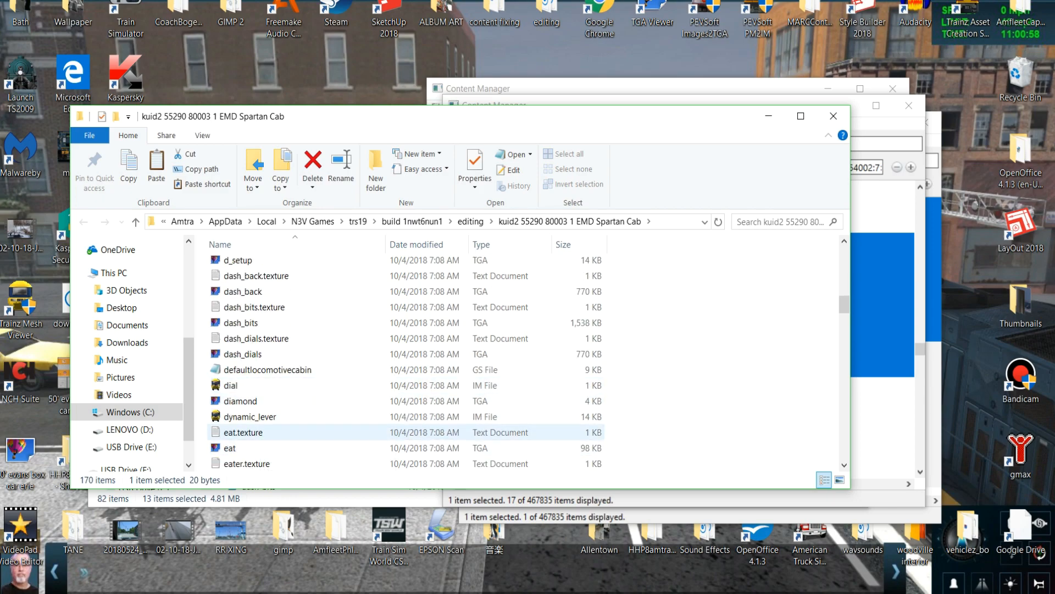
scroll(307, 432, "down", 1)
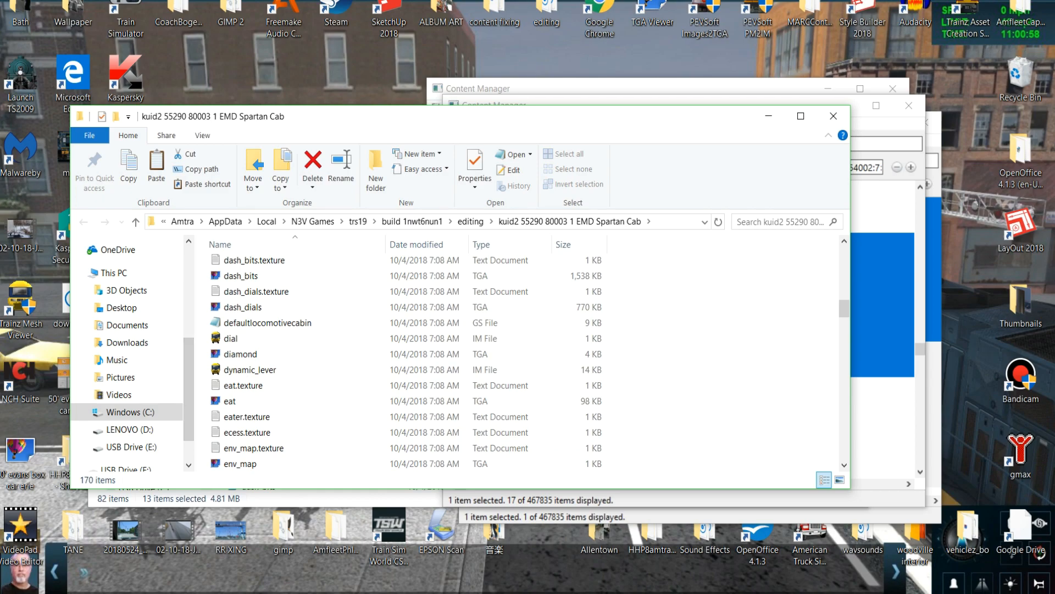
right_click(204, 426)
key("Escape")
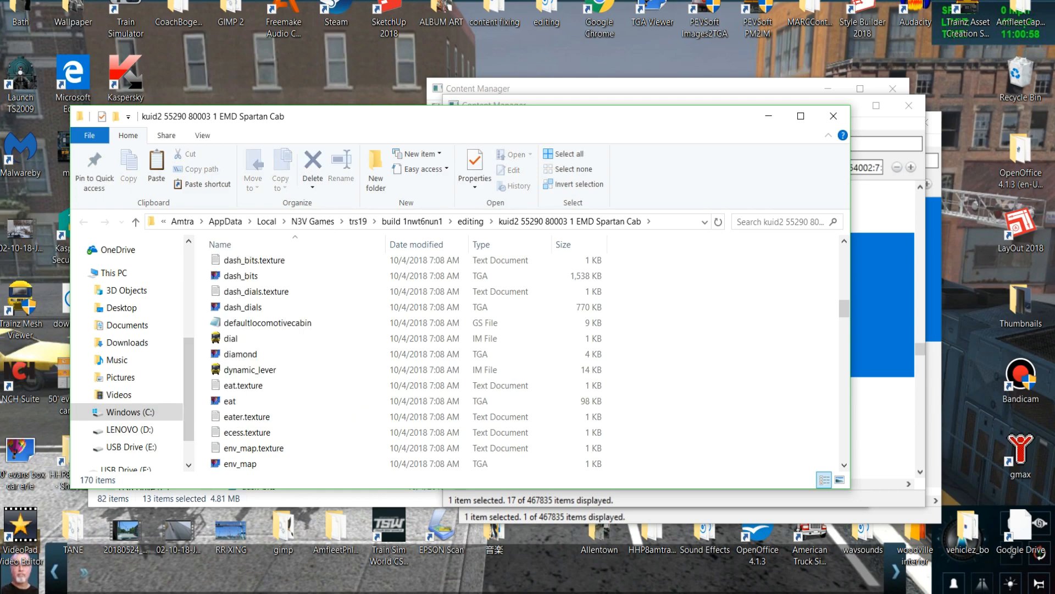
right_click(206, 422)
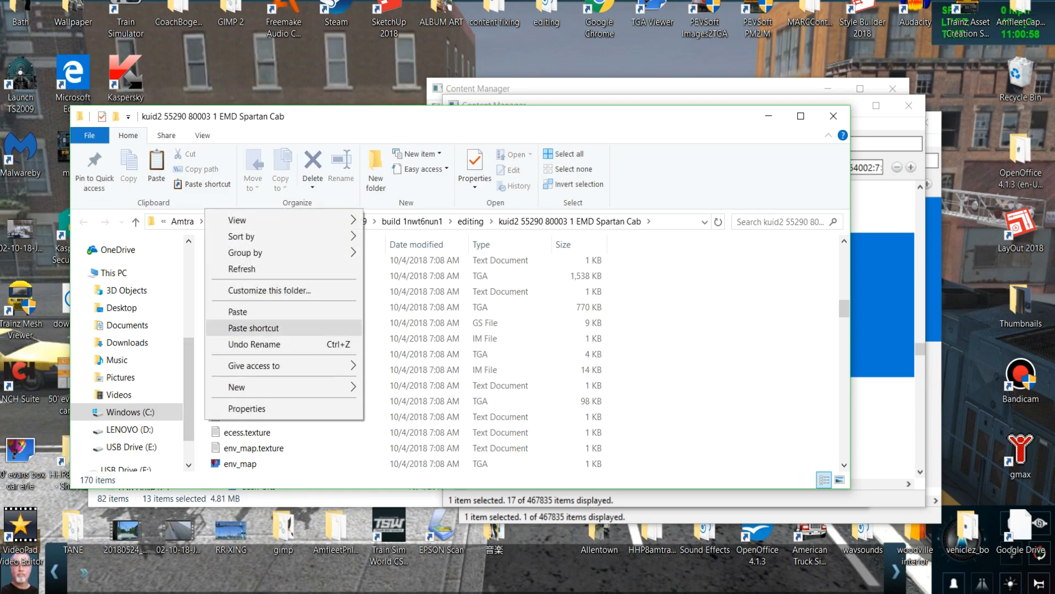
left_click(230, 311)
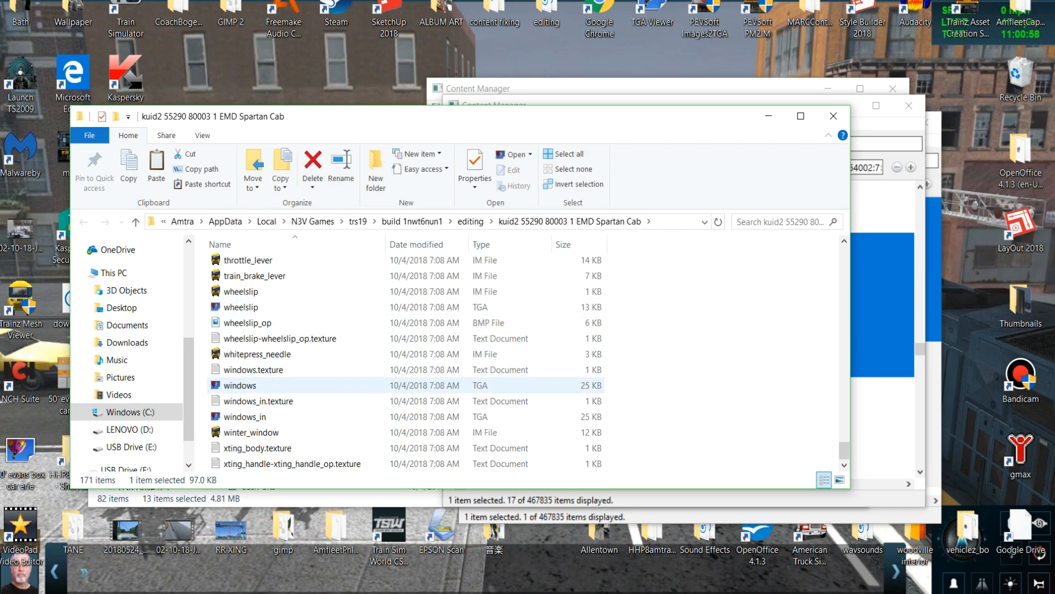
Rename the newly pasted heater image copy as eater.
scroll(296, 379, "up", 15)
scroll(275, 390, "up", 12)
scroll(275, 390, "down", 2)
key("F2")
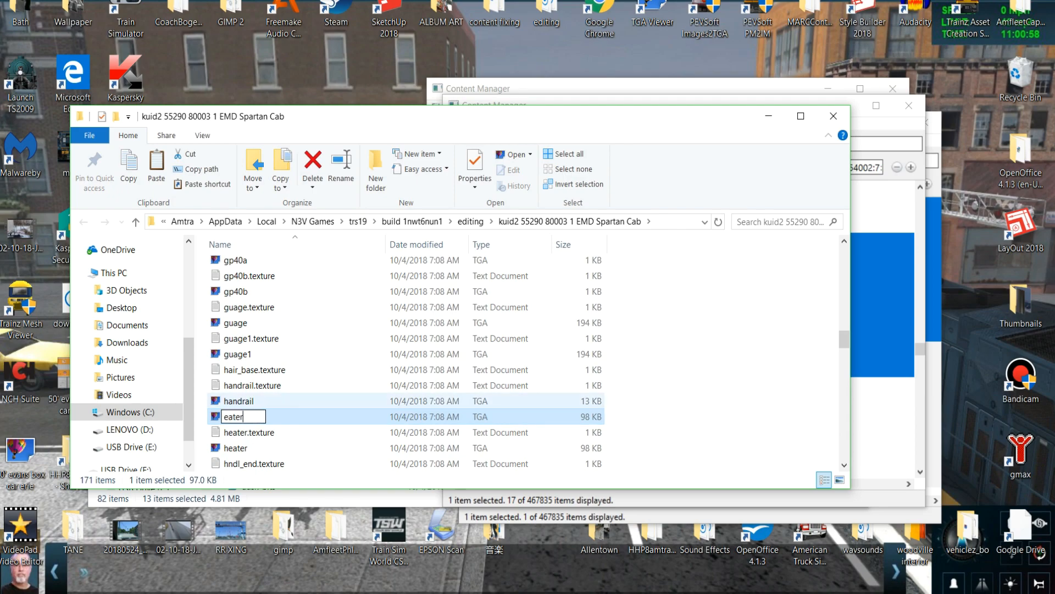
key("Return")
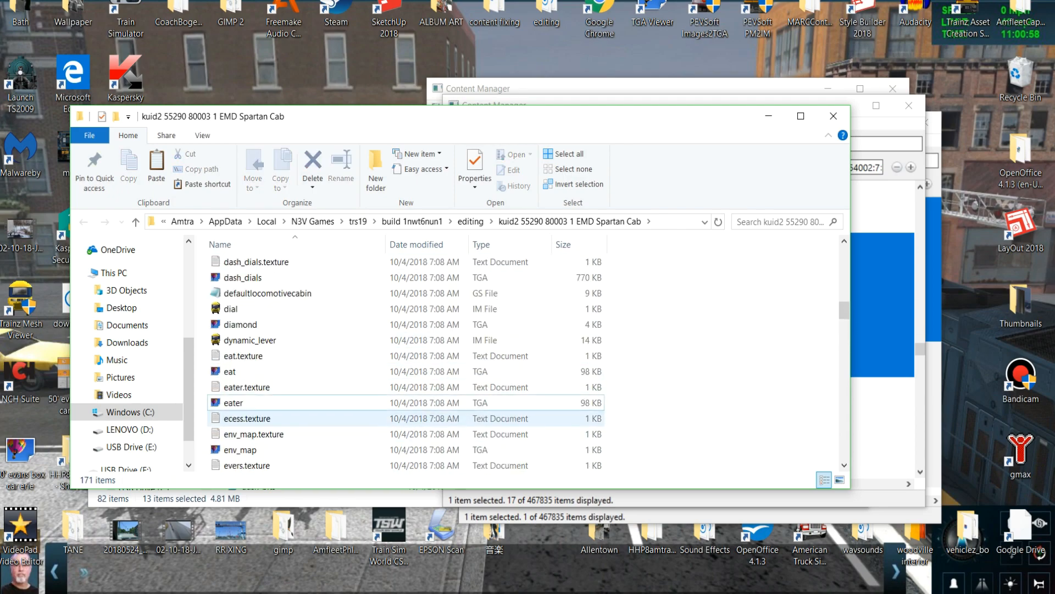
Set the Primary image in eater.texture to eater.tga, save the file and close it.
scroll(278, 377, "up", 5)
scroll(286, 374, "down", 7)
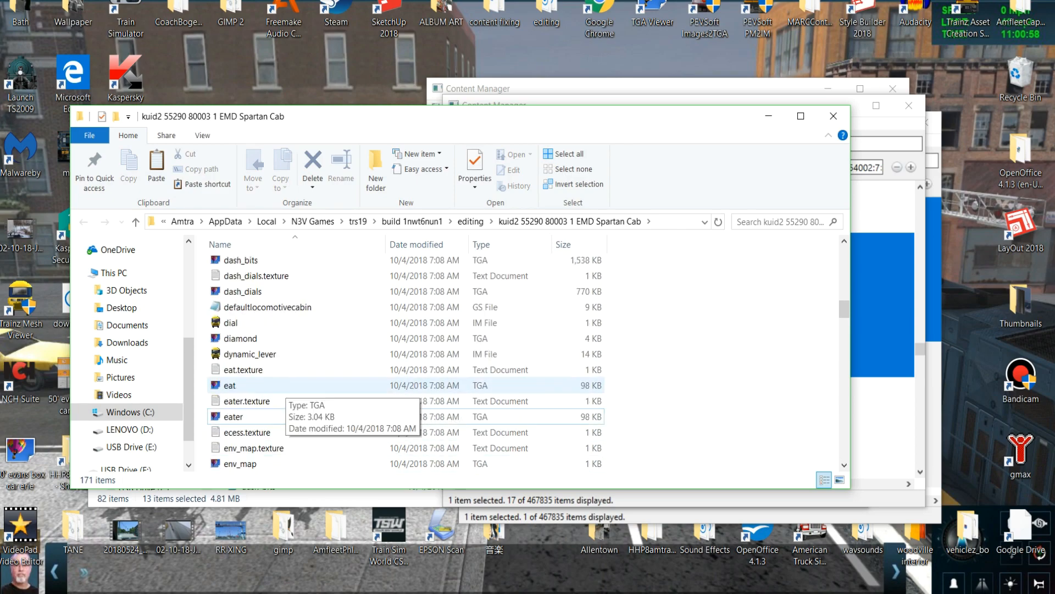
double_click(241, 354)
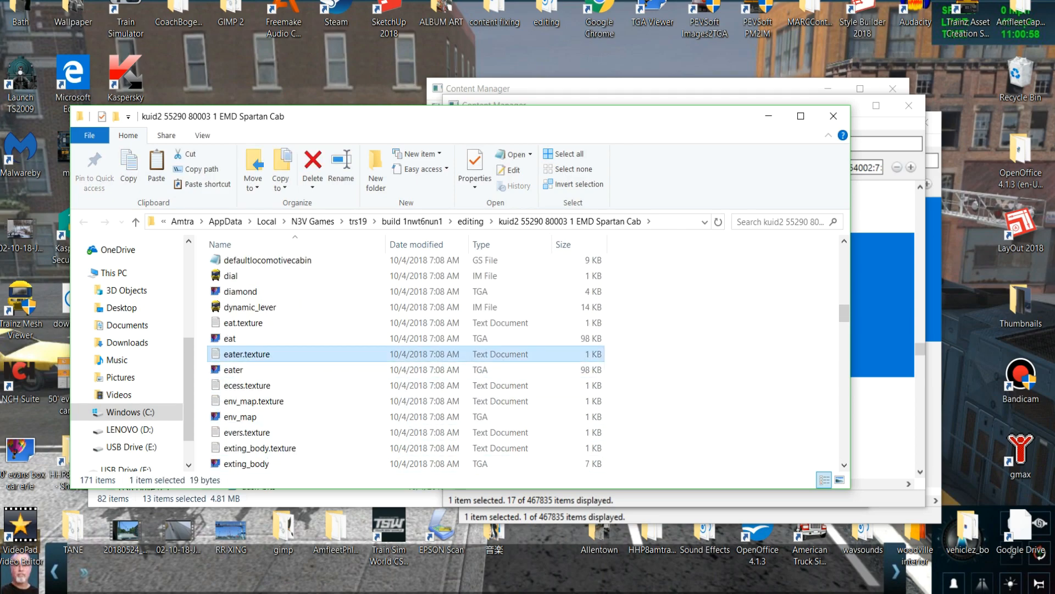
type("eater")
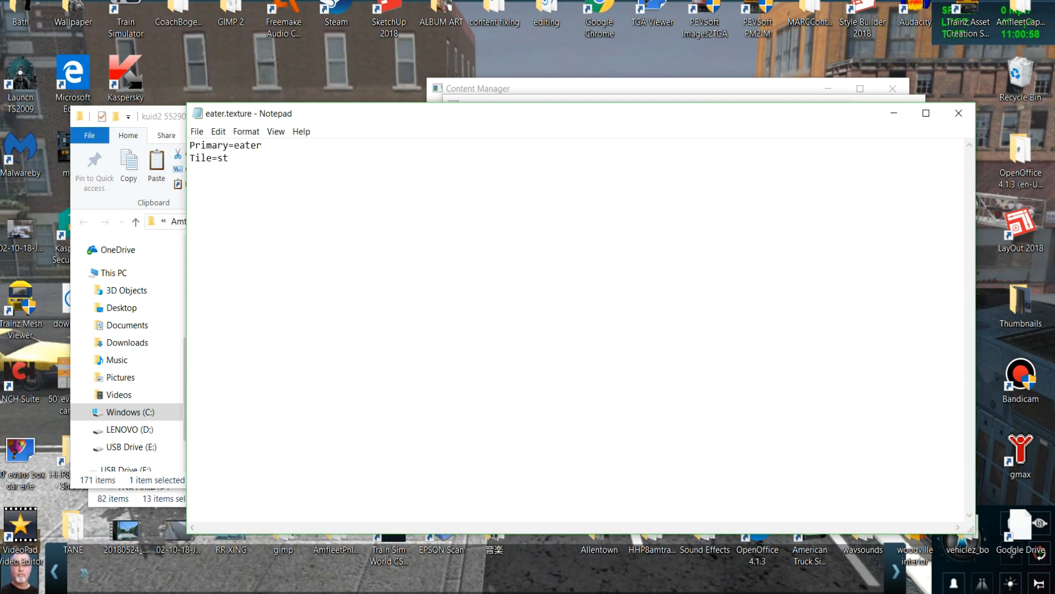
type(".tga")
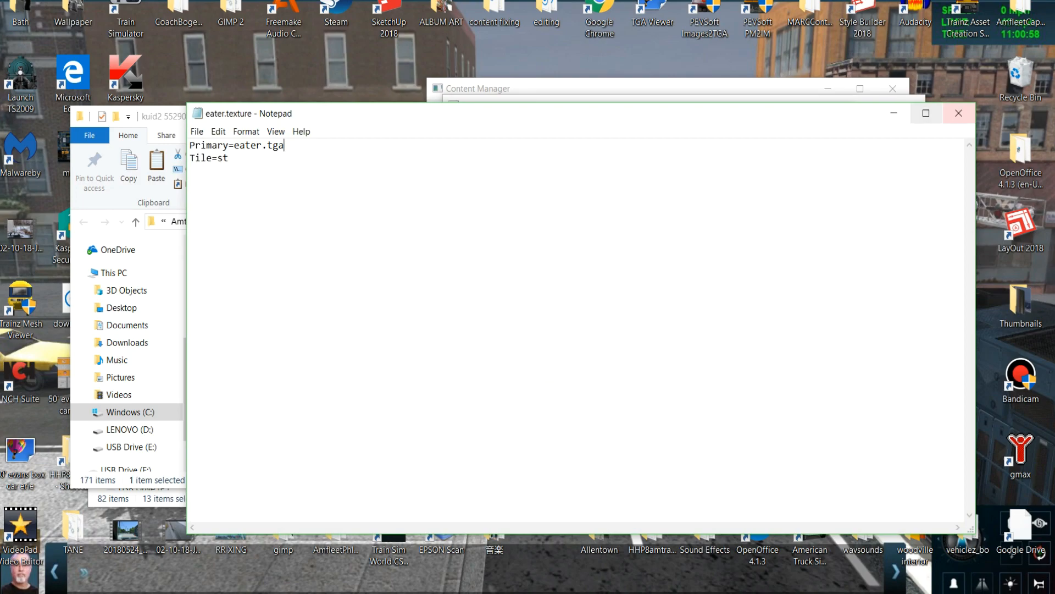
left_click(958, 113)
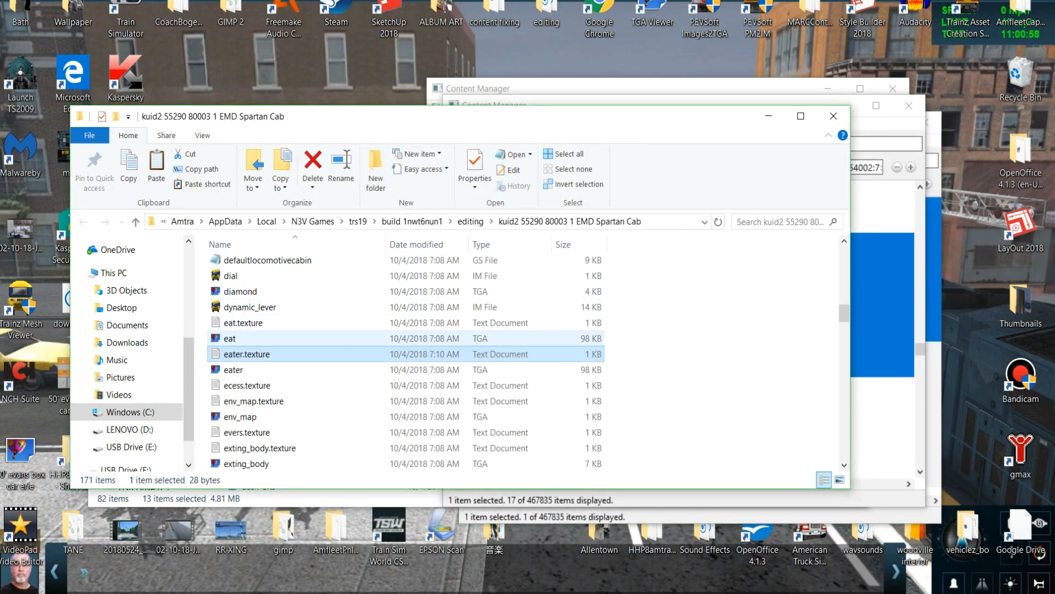
Set the Primary image in eat.texture to eat.tga, save the file and close it.
double_click(244, 322)
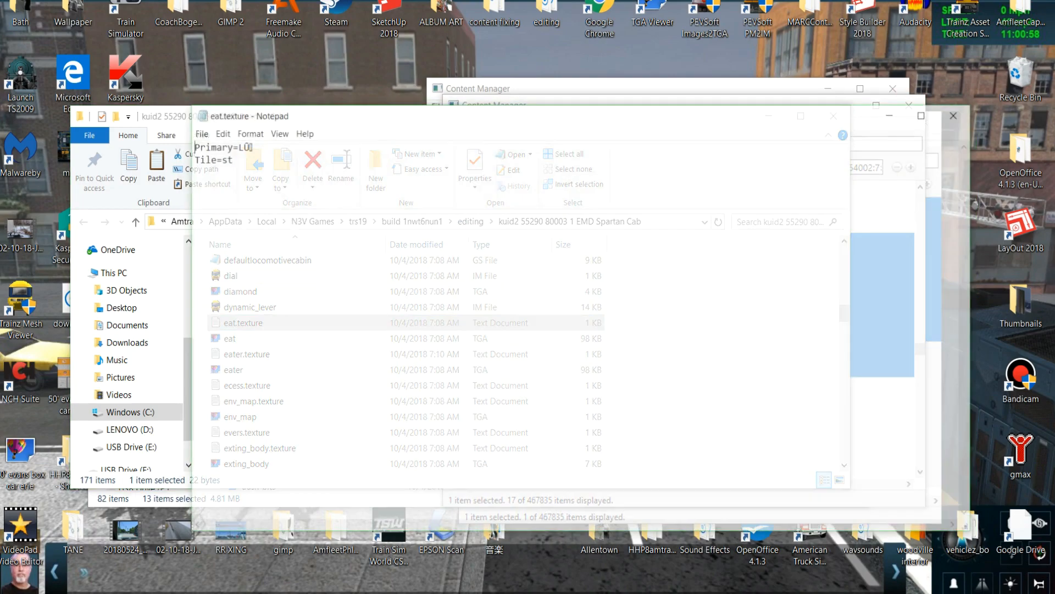
left_click_drag(250, 147, 234, 148)
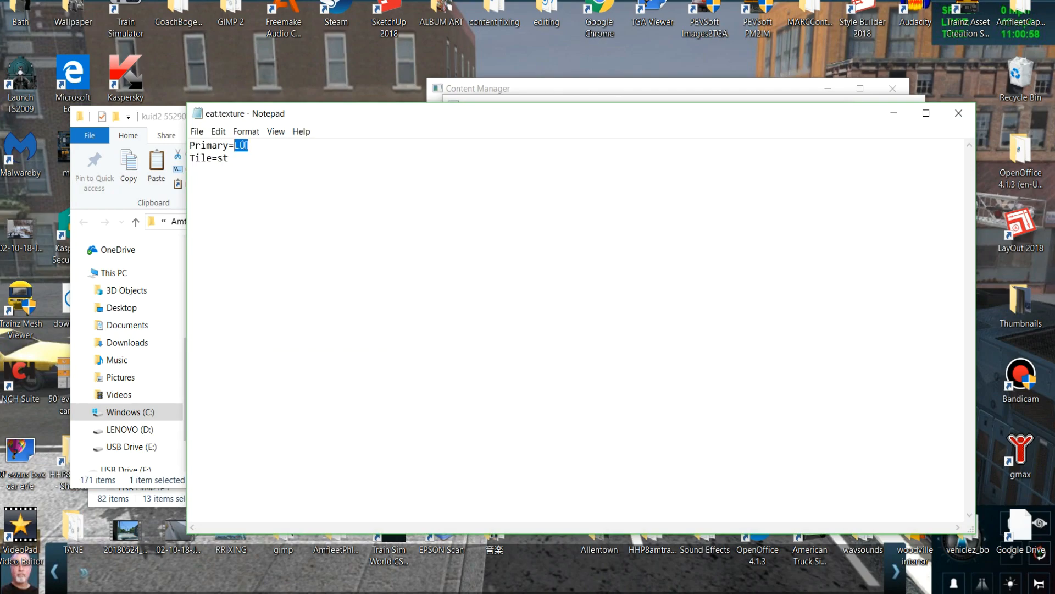
type("ee")
key("BackSpace")
type("at.tga")
left_click(959, 113)
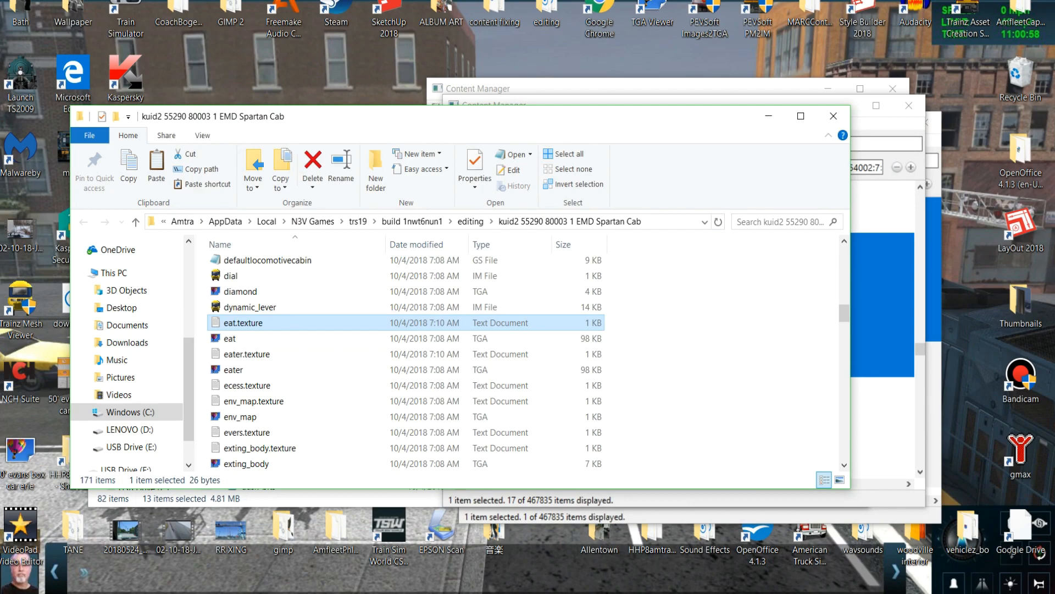
Close the asset folder and submit the edits of the EMD Spartan Cab, dismissing the submission report.
left_click(833, 116)
right_click(723, 300)
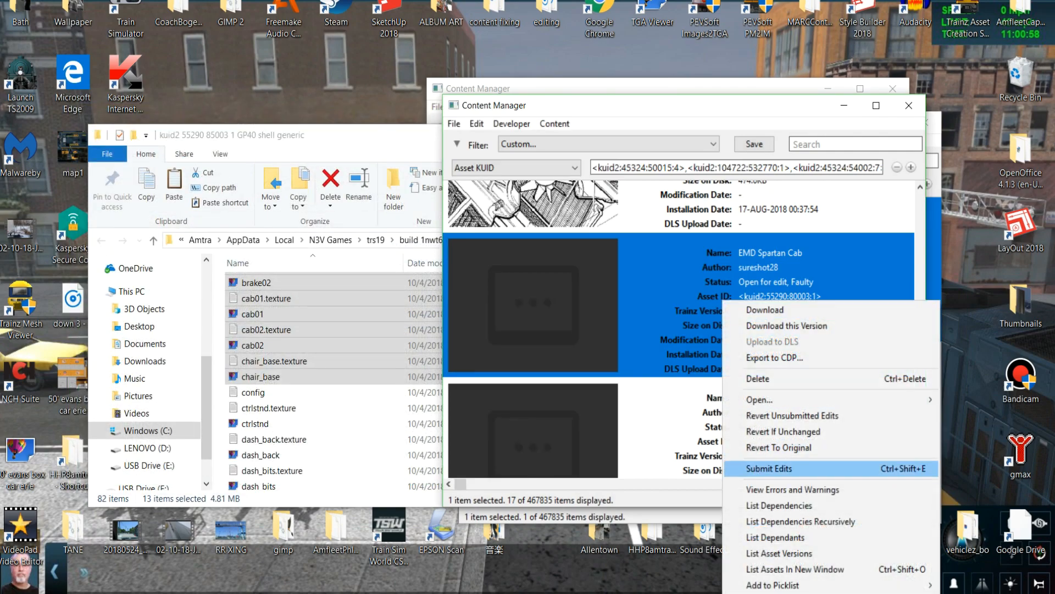
left_click(769, 468)
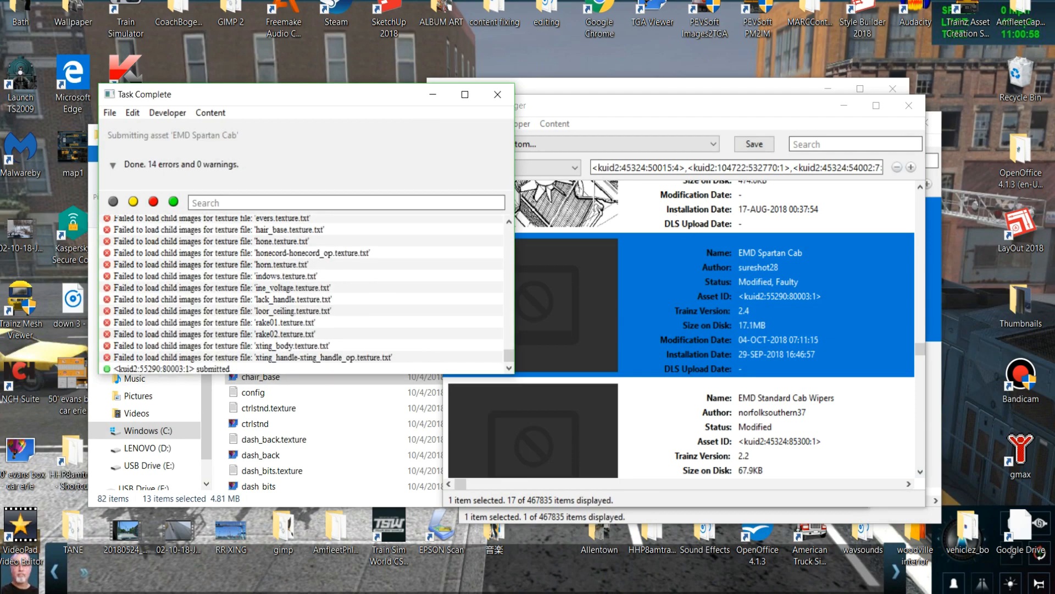
left_click(498, 94)
Review the errors and warnings of the EMD Spartan Cab and close the validation report.
right_click(732, 295)
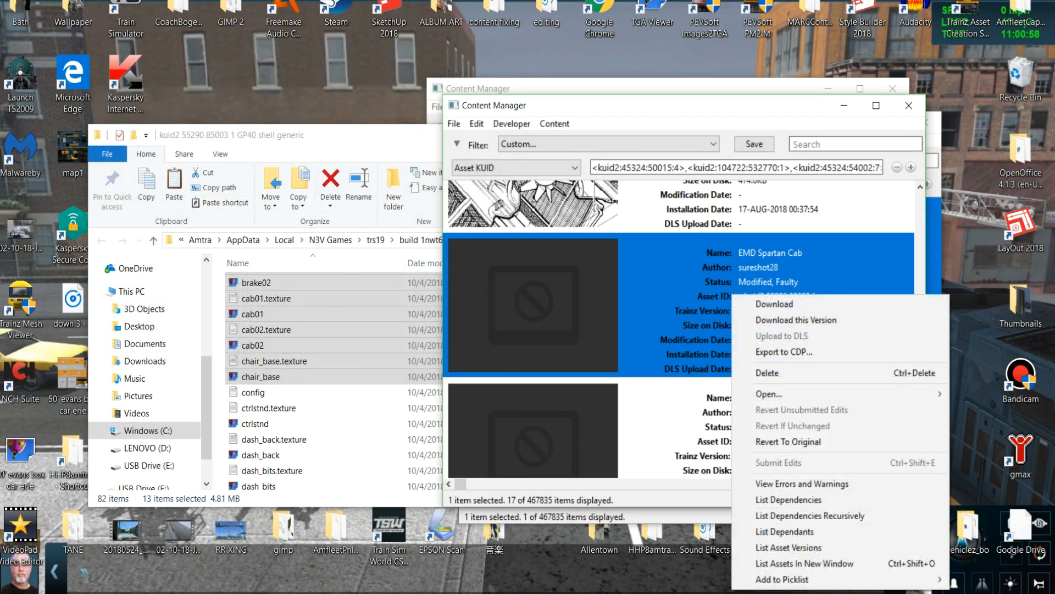
left_click(802, 483)
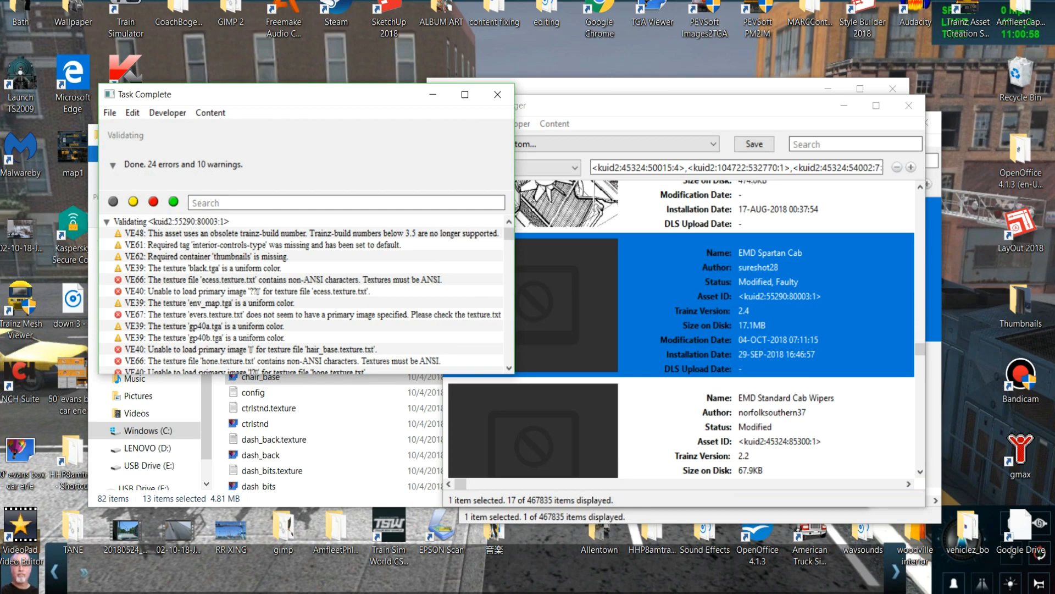
left_click(497, 94)
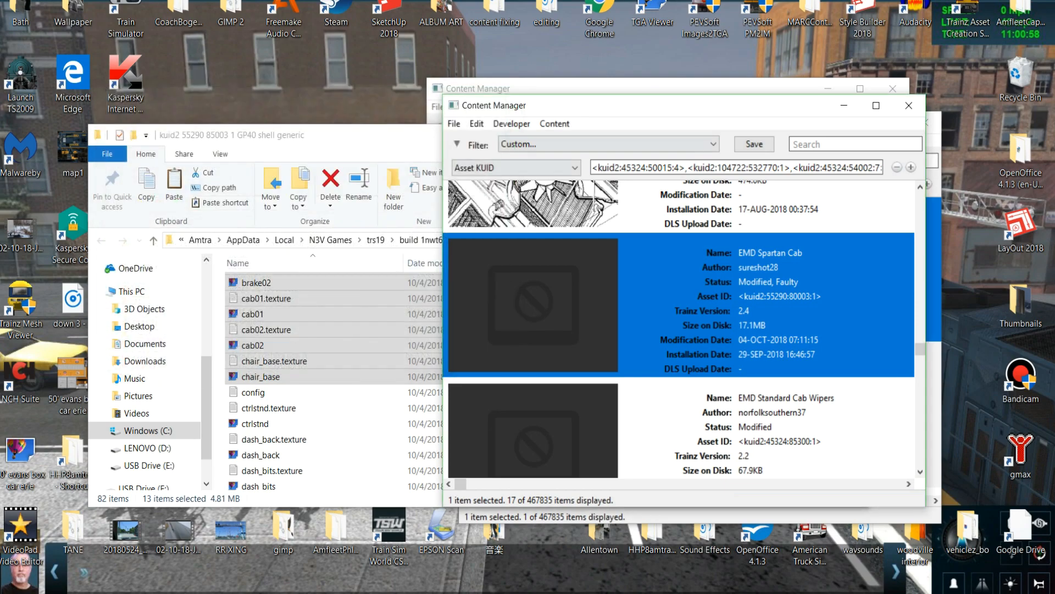
Open the EMD Spartan Cab for editing again in its asset folder.
right_click(791, 281)
mouse_move(826, 379)
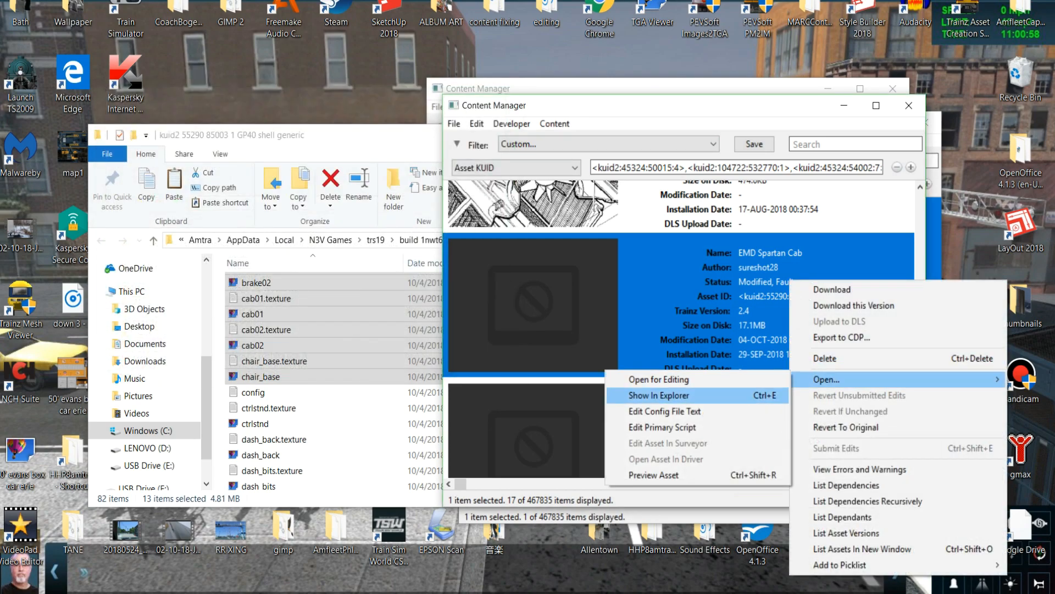
left_click(659, 379)
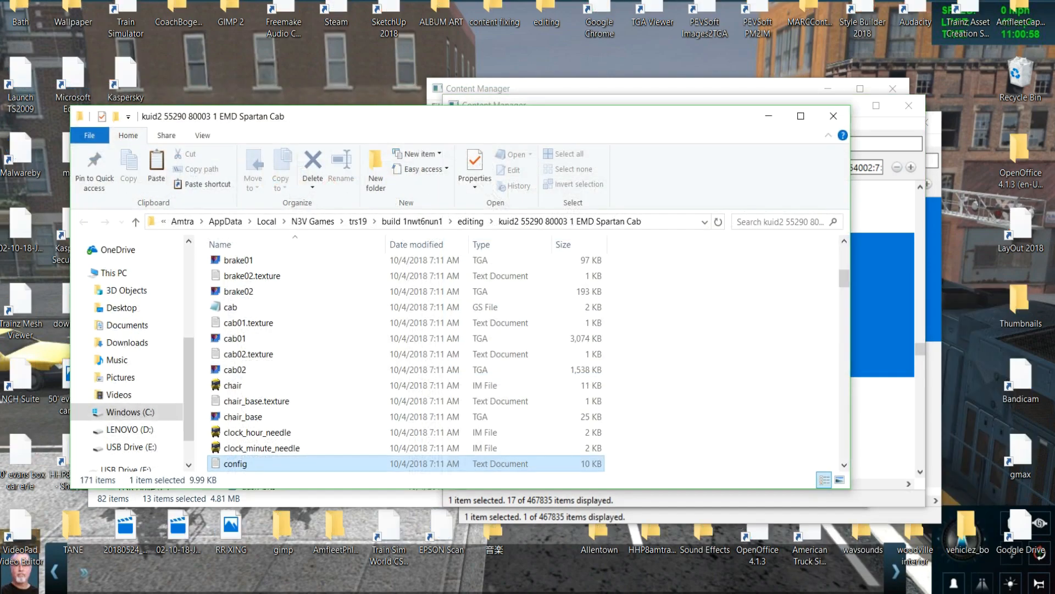
Duplicate the levers TGA image in the EMD Spartan Cab folder and rename the copy evers.
scroll(242, 387, "up", 1)
scroll(242, 388, "down", 5)
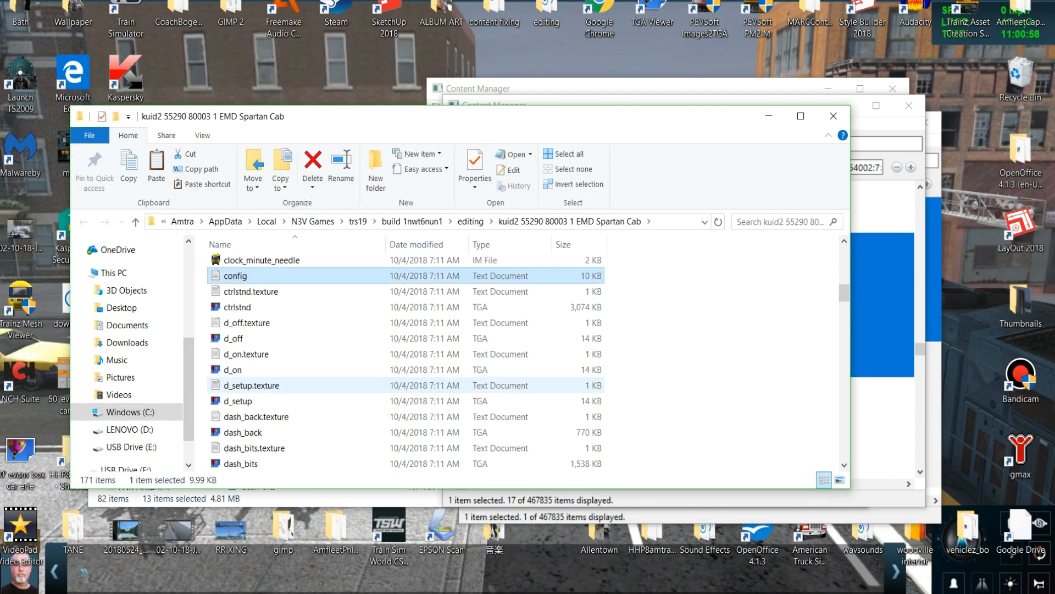
scroll(242, 384, "down", 2)
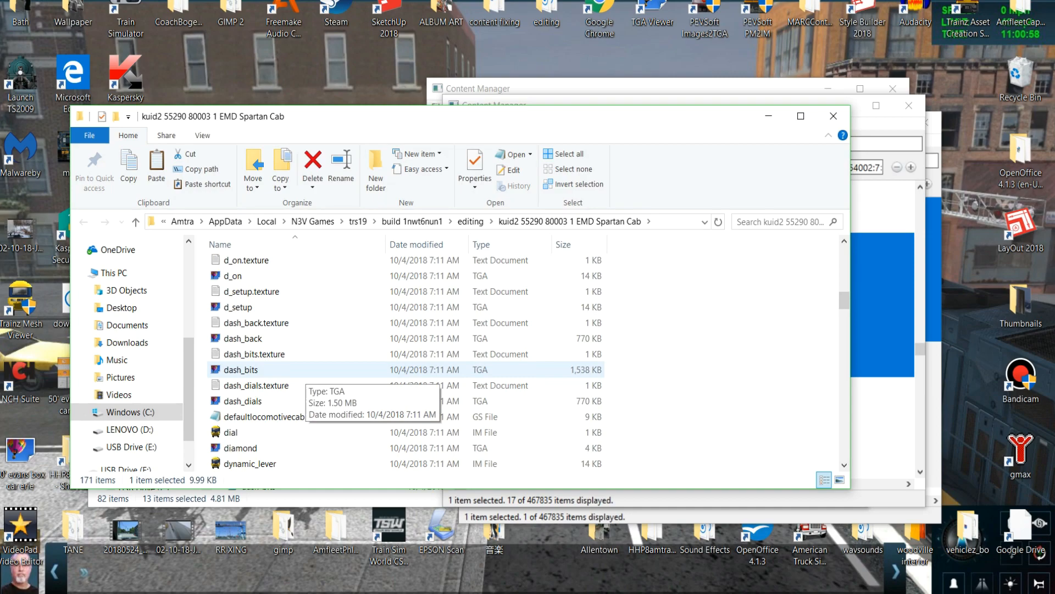
scroll(299, 377, "down", 2)
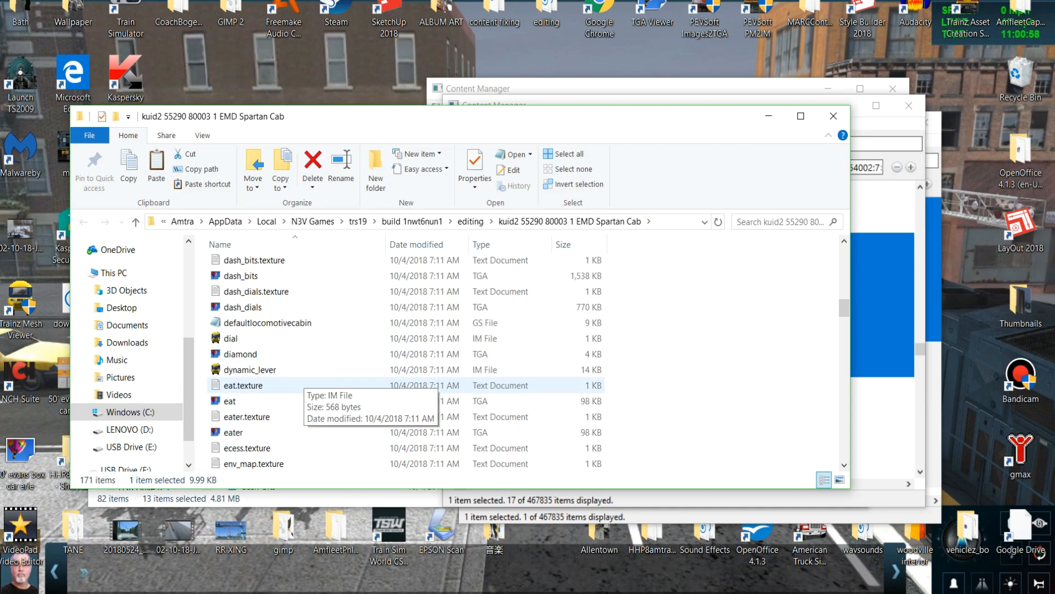
scroll(300, 385, "down", 20)
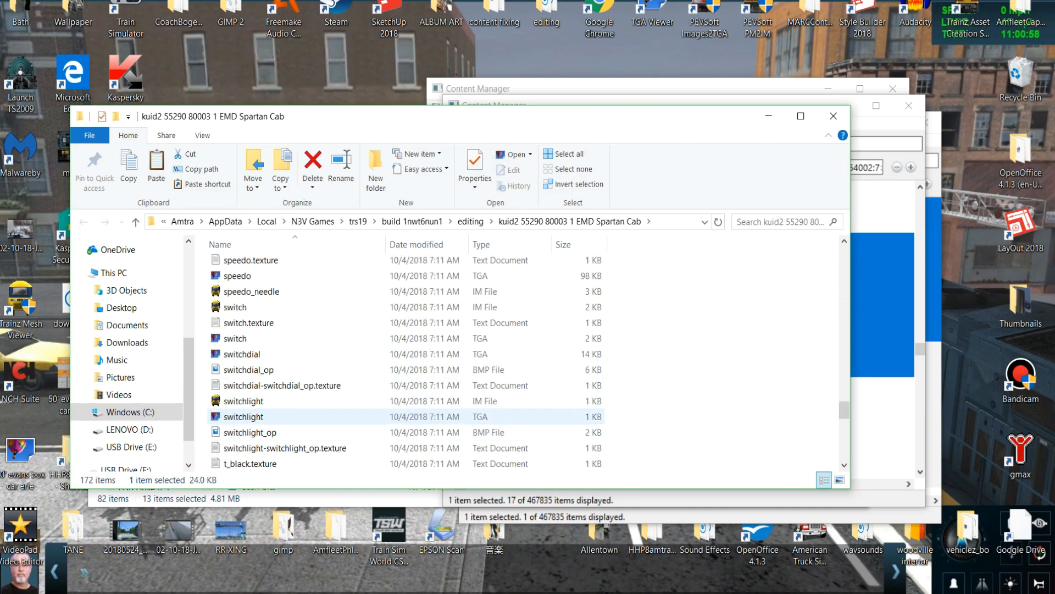
scroll(299, 409, "up", 5)
scroll(300, 402, "up", 10)
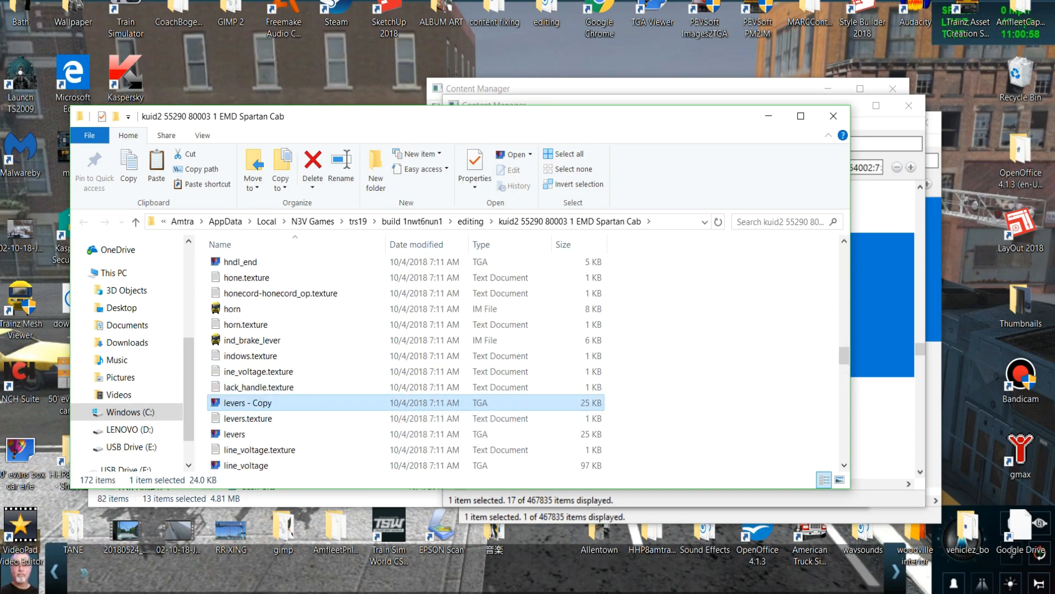
key("F2")
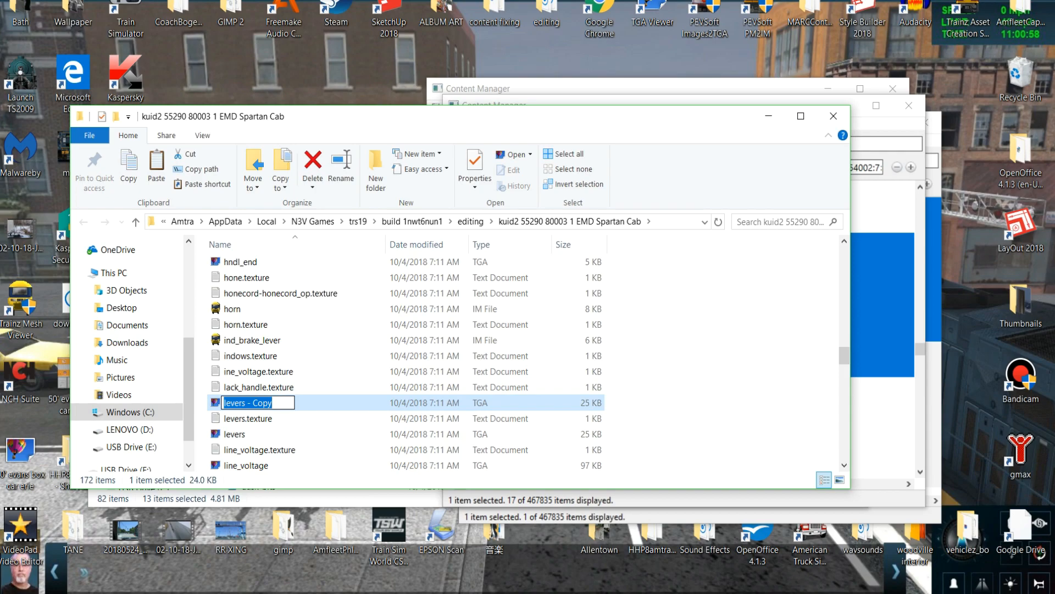
type("evers")
key("Return")
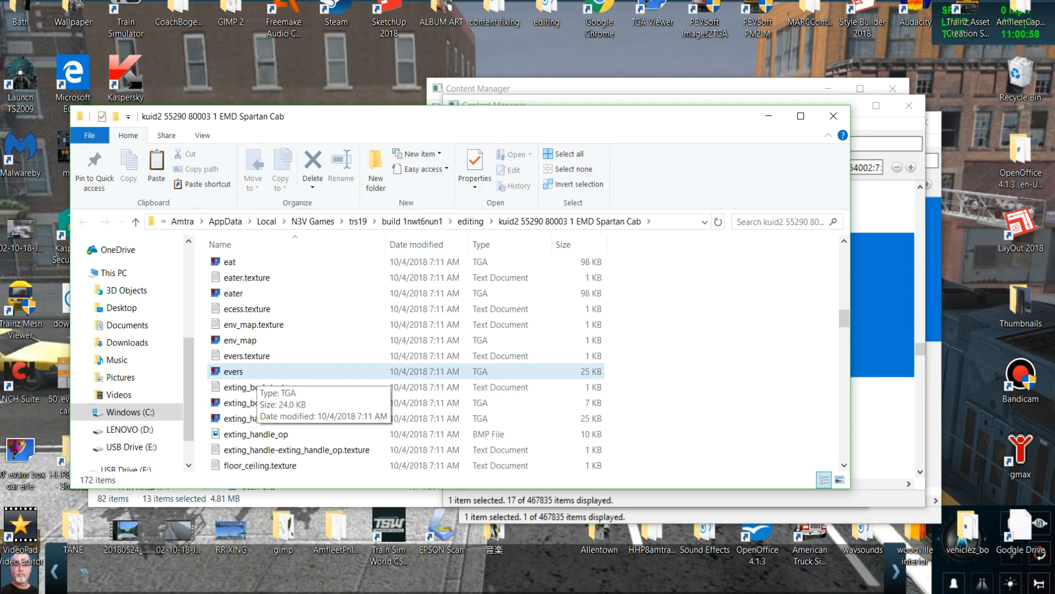
Set the Primary image in evers.texture to evers.tga, save the file and close it.
left_click(254, 356)
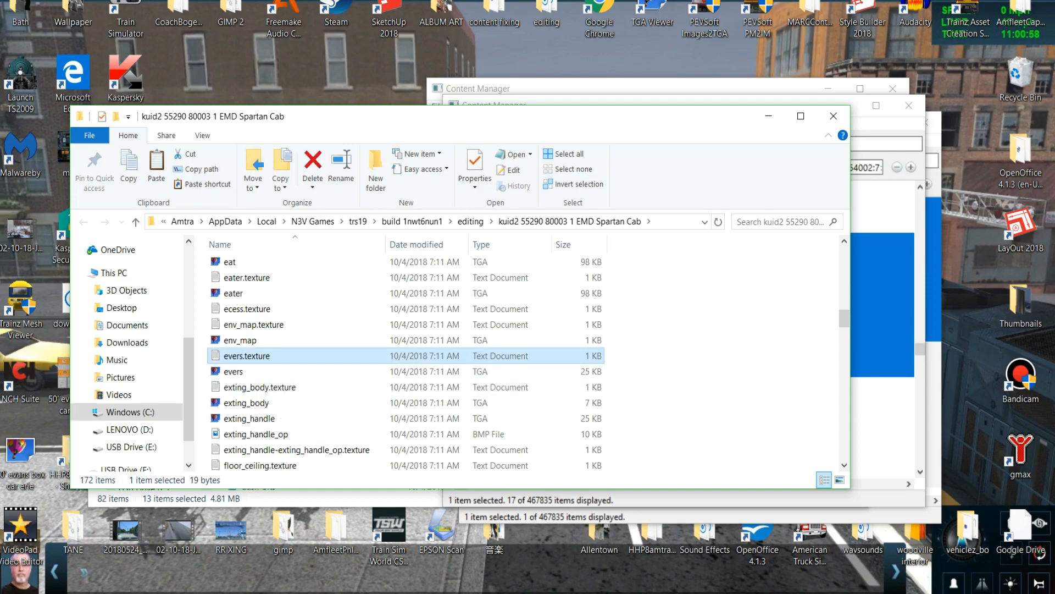
key("Return")
key("End")
type("evers")
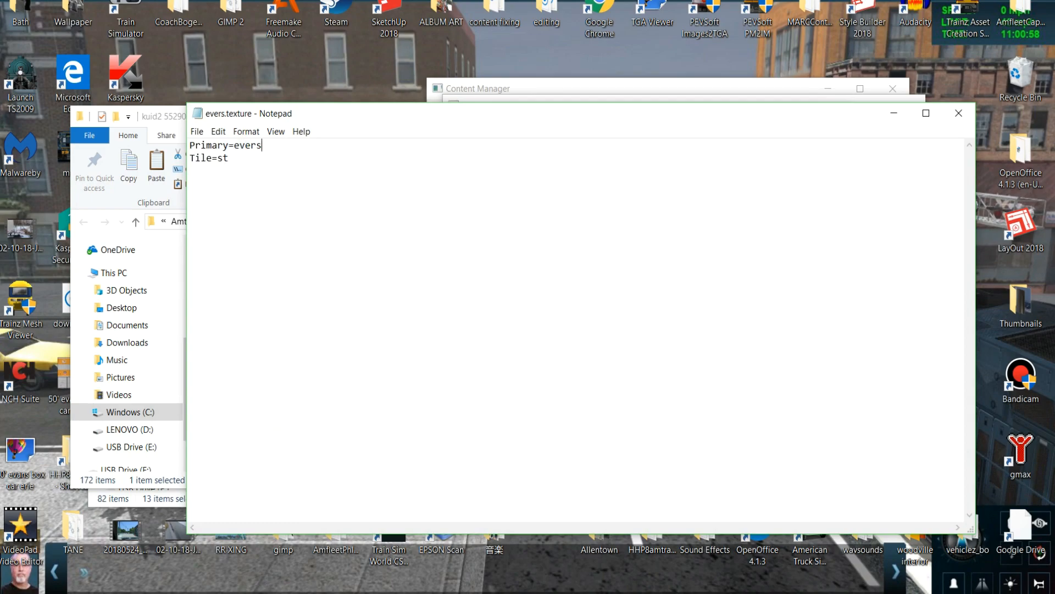
type(".tga")
left_click(959, 113)
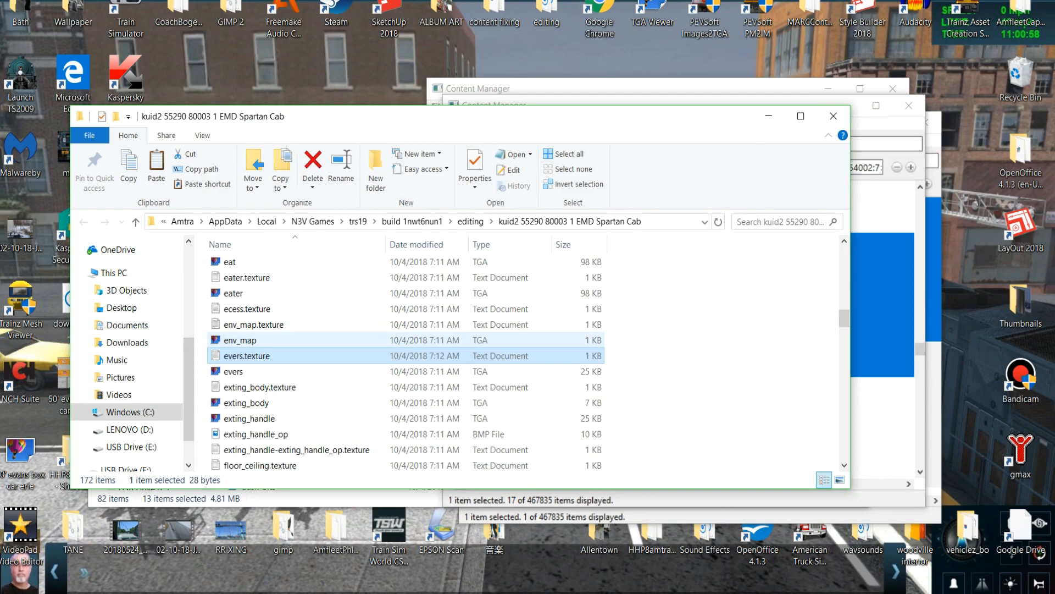
Look through the EMD Spartan Cab folder for texture files without images and for the source image matching ecess.texture.
scroll(297, 385, "down", 2)
scroll(296, 385, "down", 2)
right_click_drag(324, 386, 323, 399)
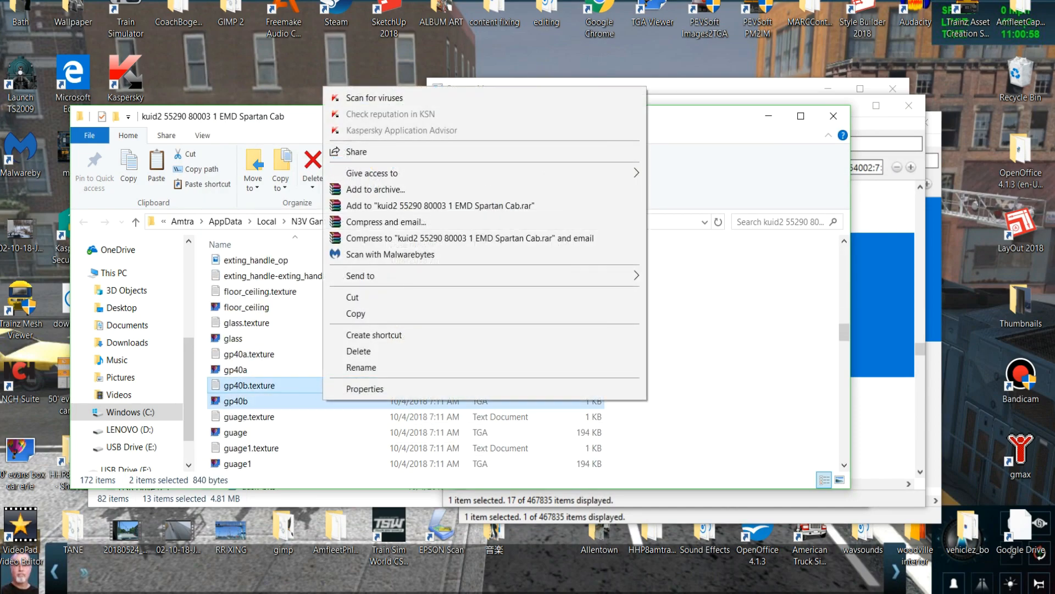
left_click(202, 360)
scroll(250, 363, "down", 2)
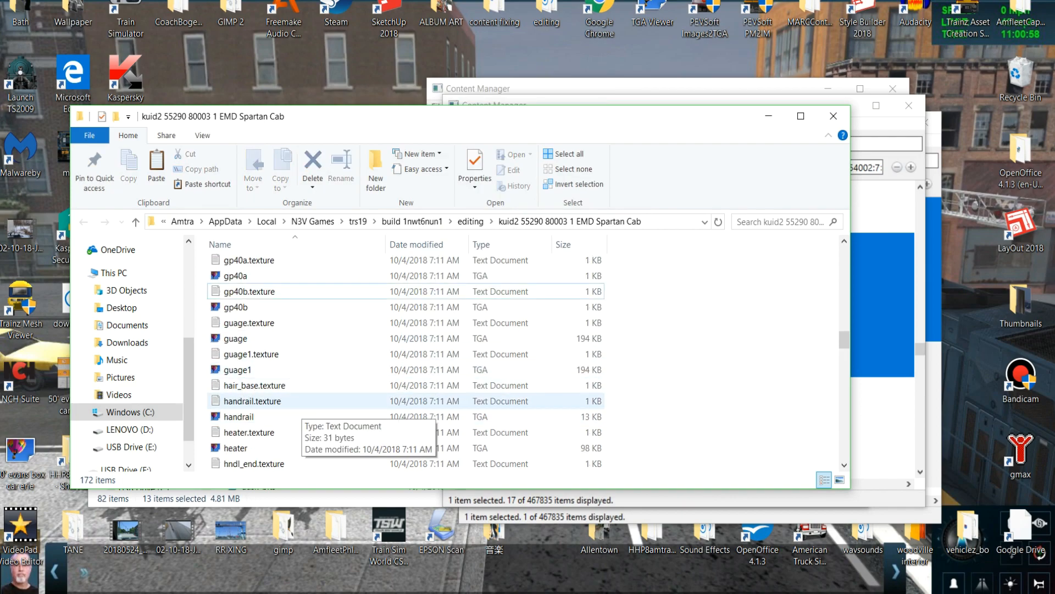
scroll(297, 402, "down", 1)
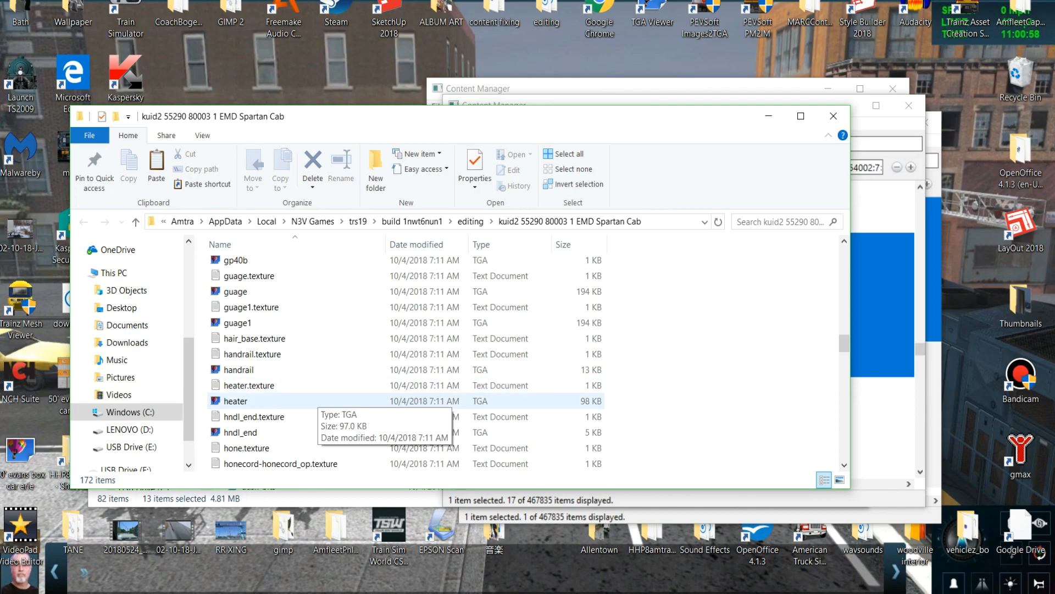
scroll(330, 401, "down", 1)
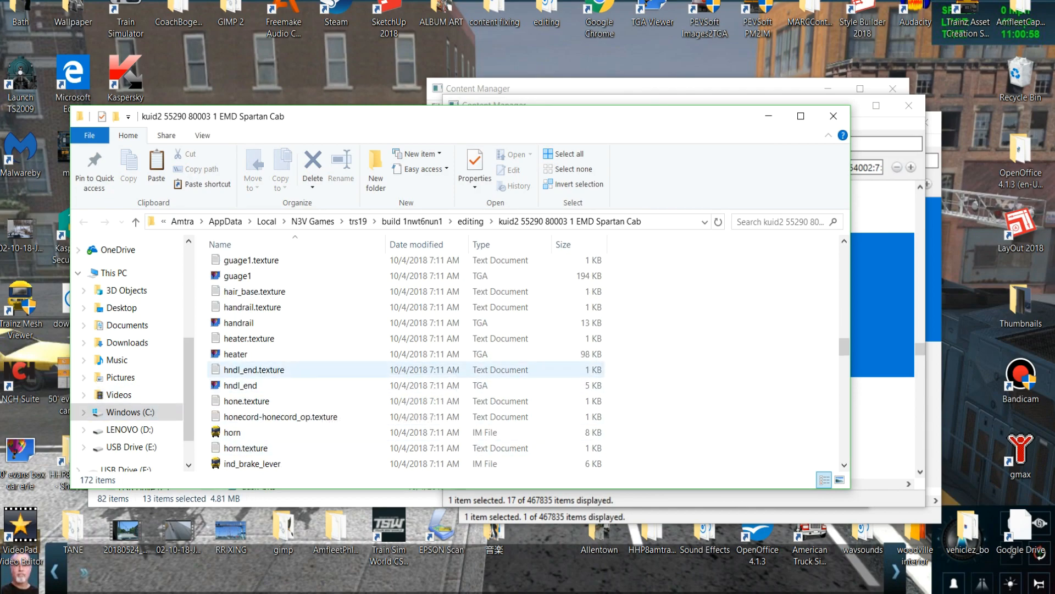
scroll(308, 406, "down", 3)
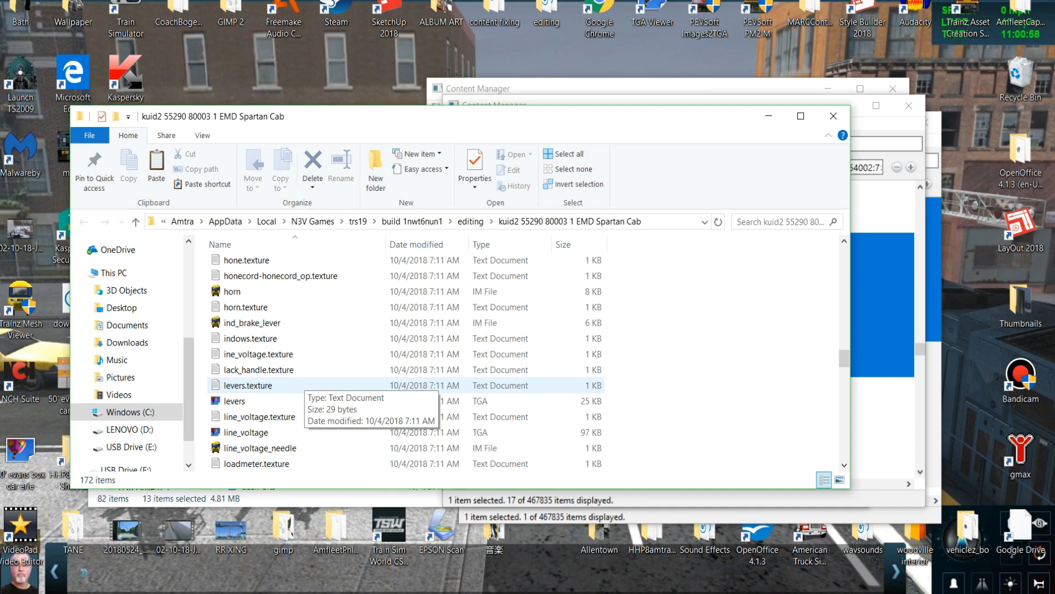
scroll(308, 393, "down", 2)
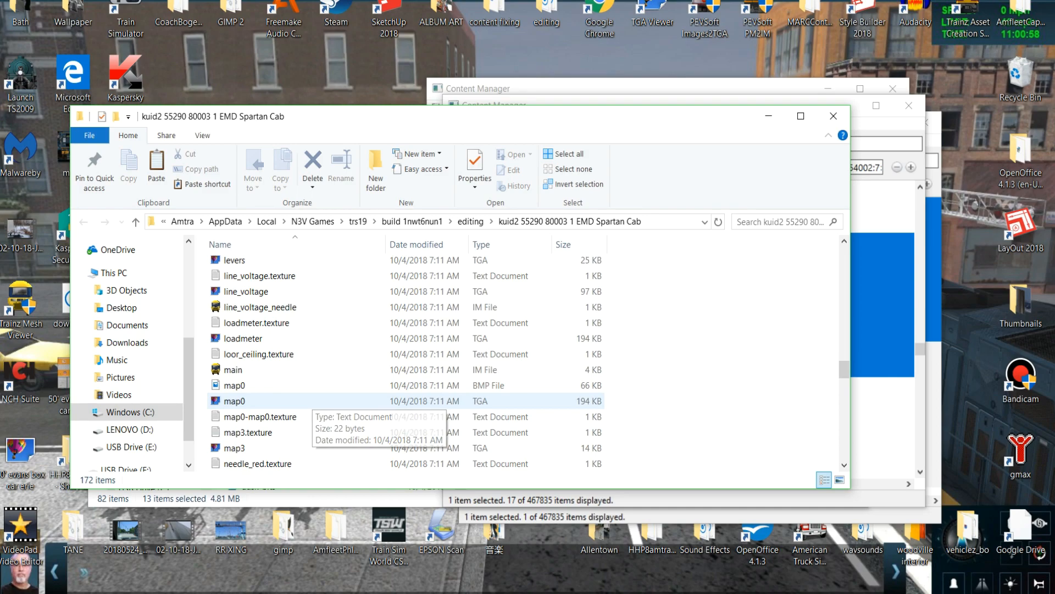
scroll(307, 392, "down", 2)
scroll(308, 392, "down", 1)
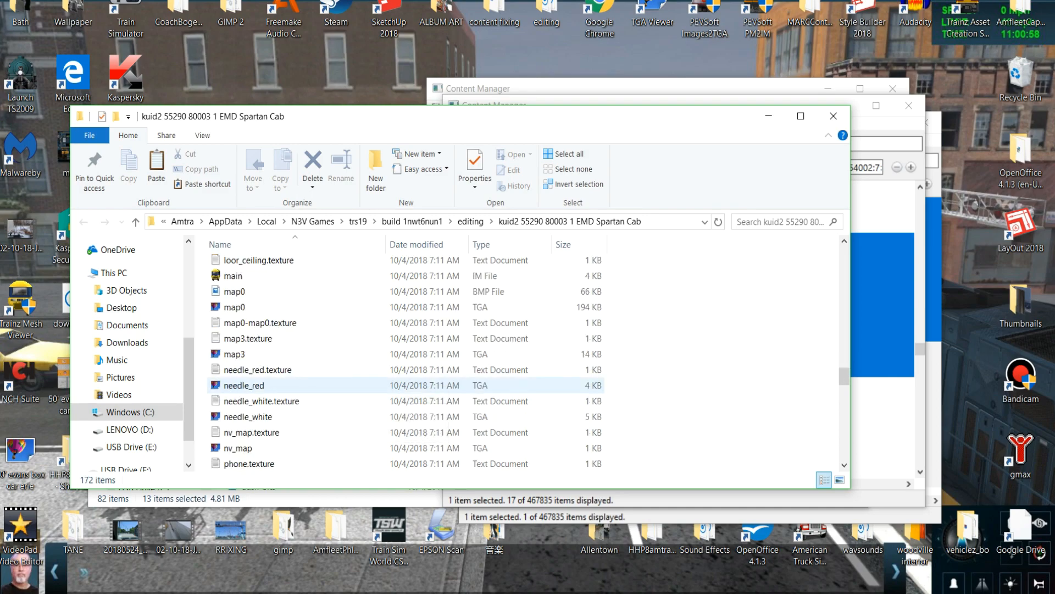
scroll(307, 385, "down", 1)
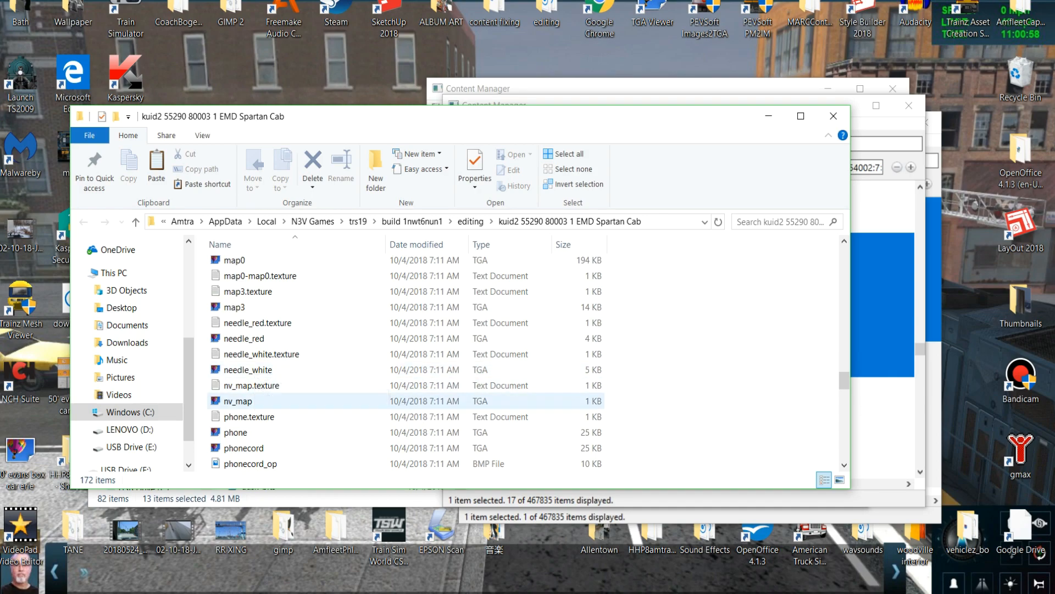
scroll(308, 401, "down", 1)
scroll(308, 416, "down", 1)
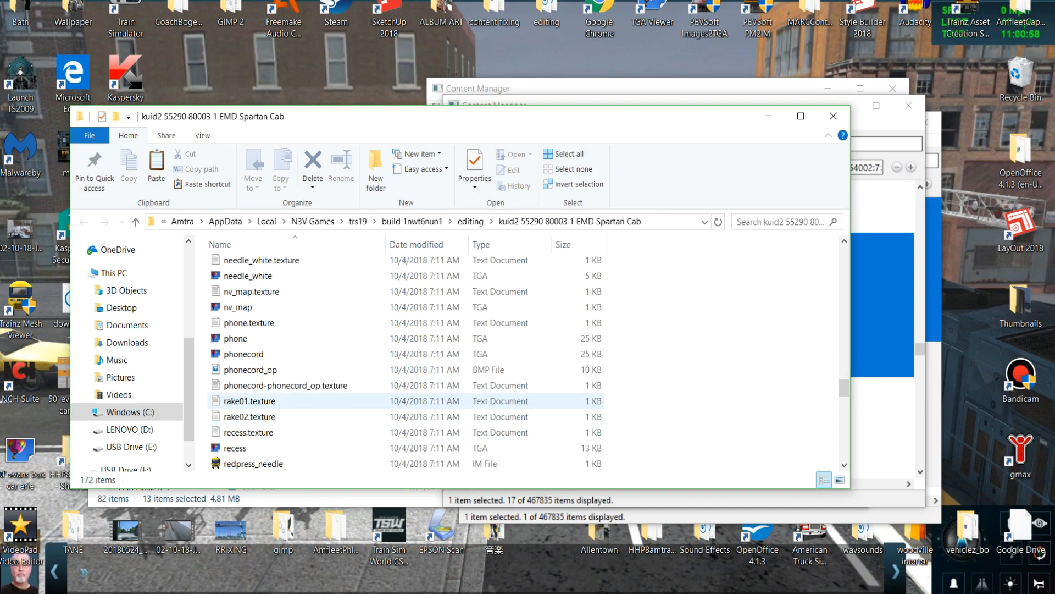
scroll(308, 401, "down", 1)
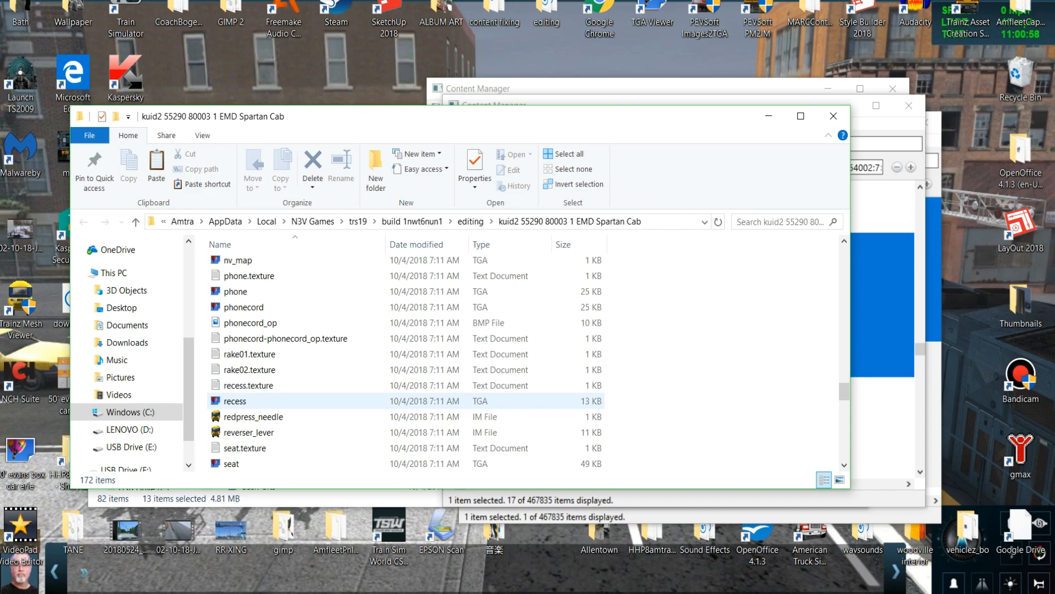
scroll(307, 401, "down", 1)
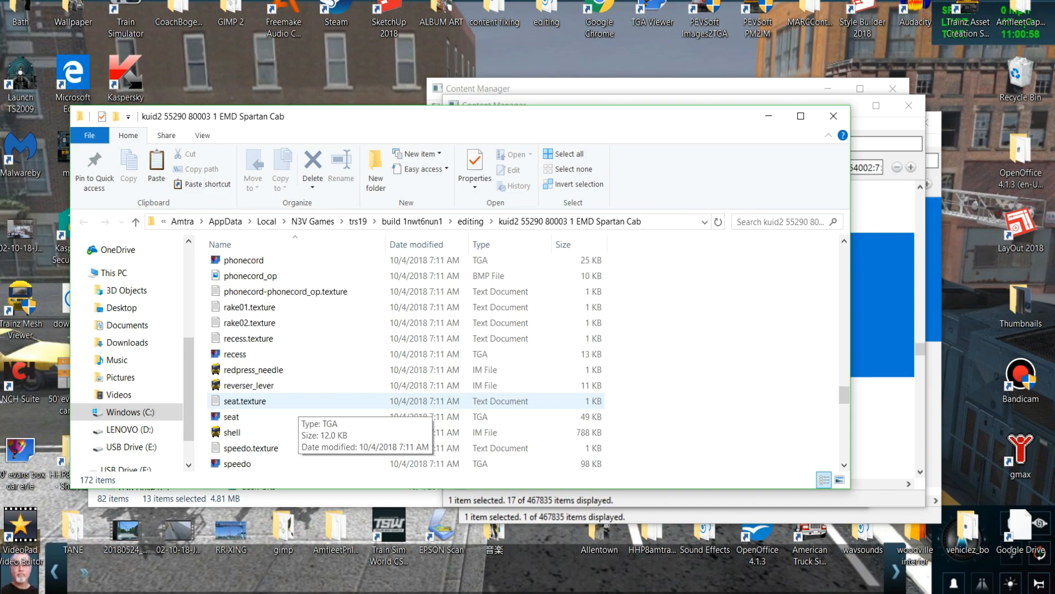
Duplicate the recess TGA image in the EMD Spartan Cab folder and rename the copy to match ecess.texture.
right_click(238, 353)
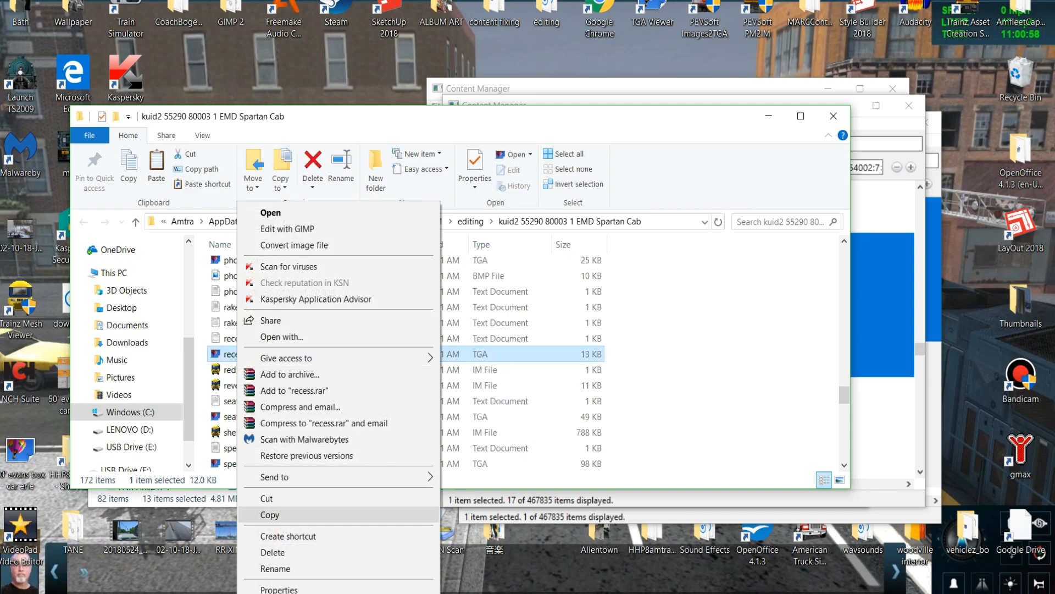
left_click(269, 514)
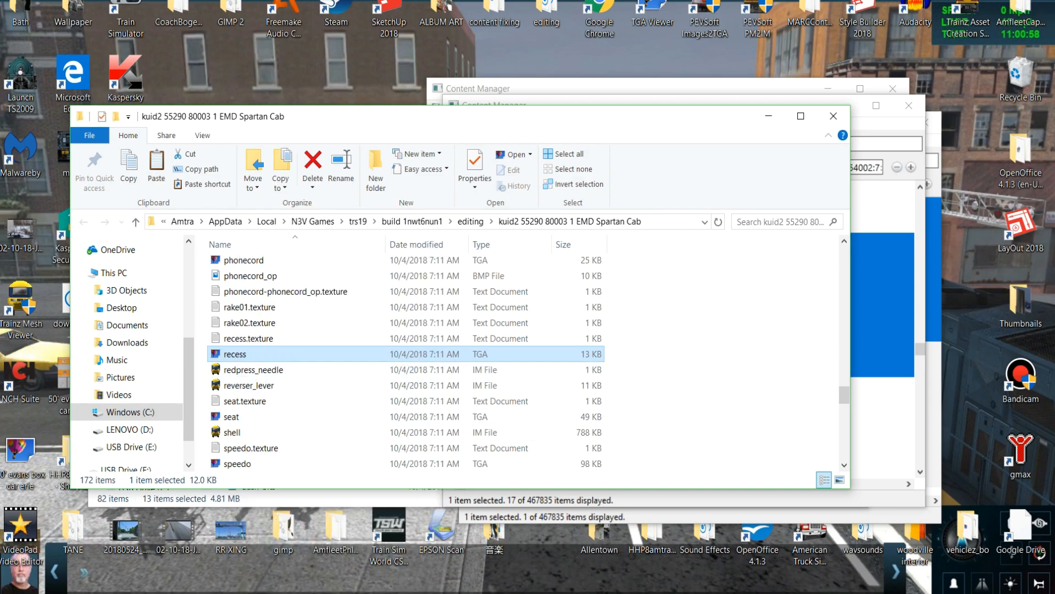
right_click(628, 310)
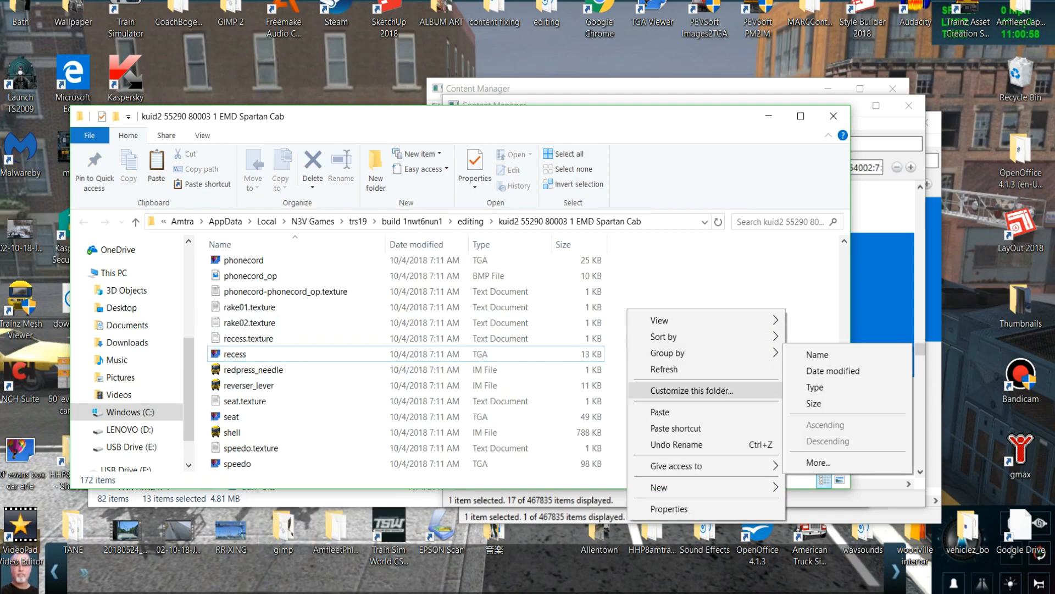
left_click(660, 412)
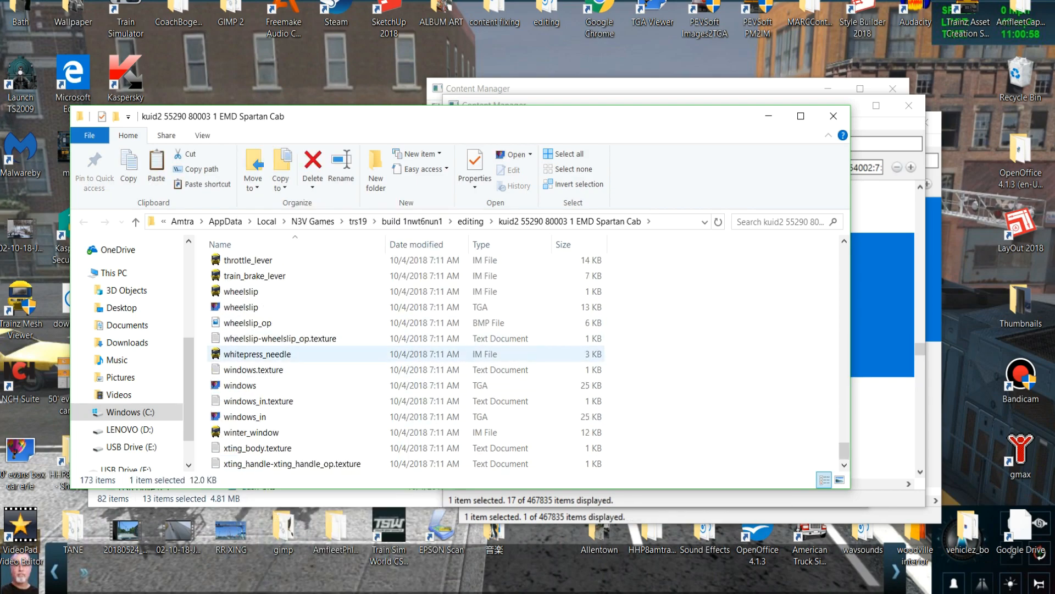
scroll(275, 372, "up", 9)
scroll(275, 371, "up", 4)
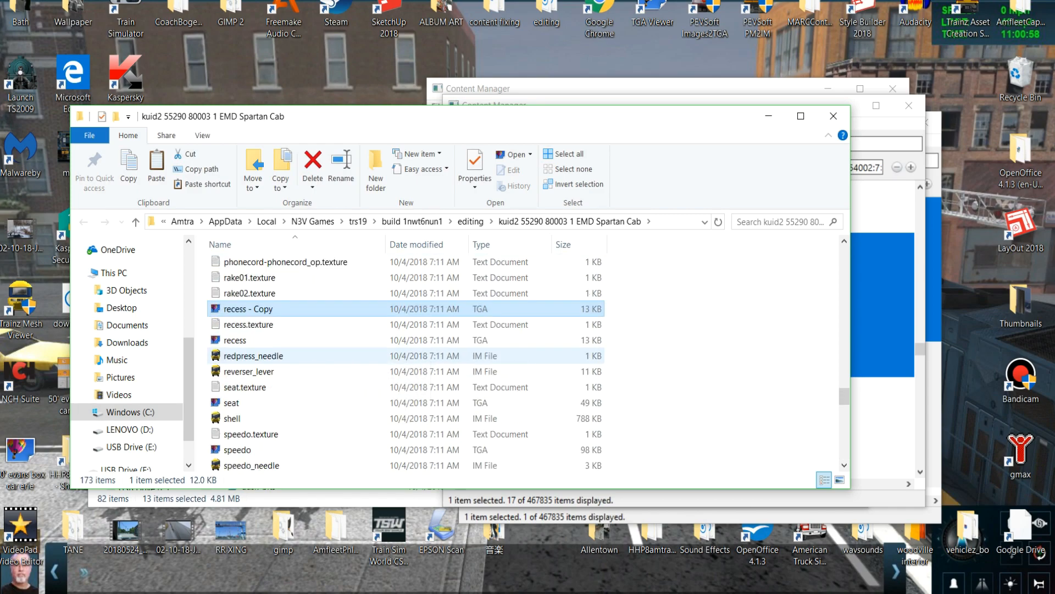
key("F2")
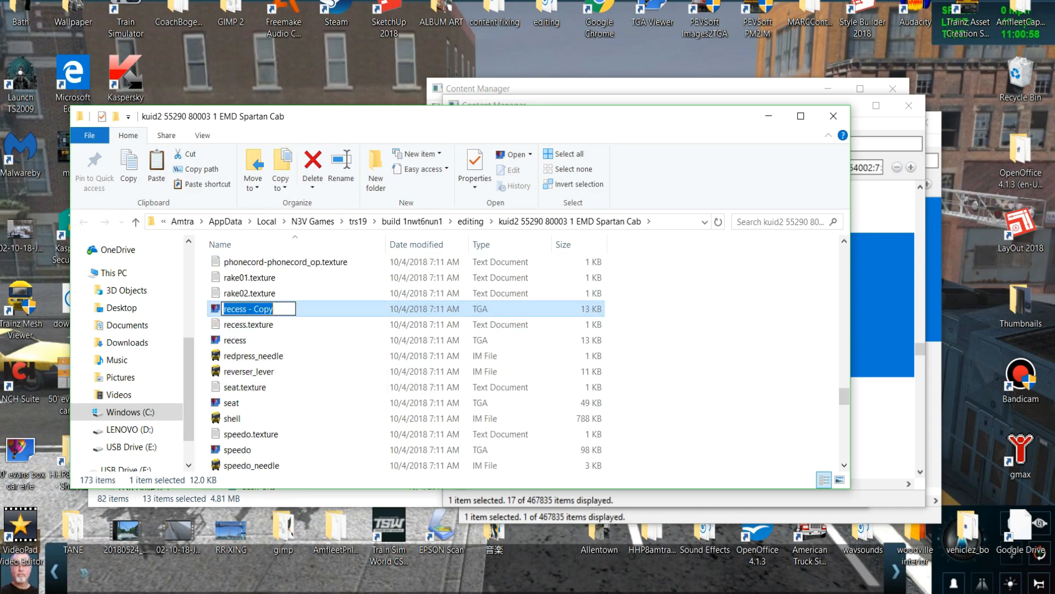
type("ecess")
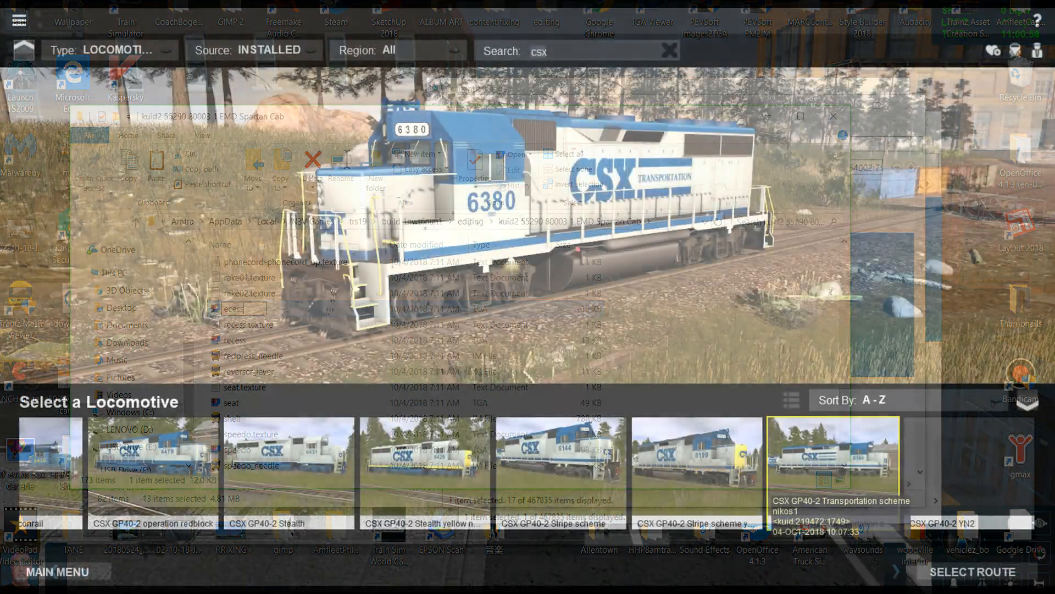